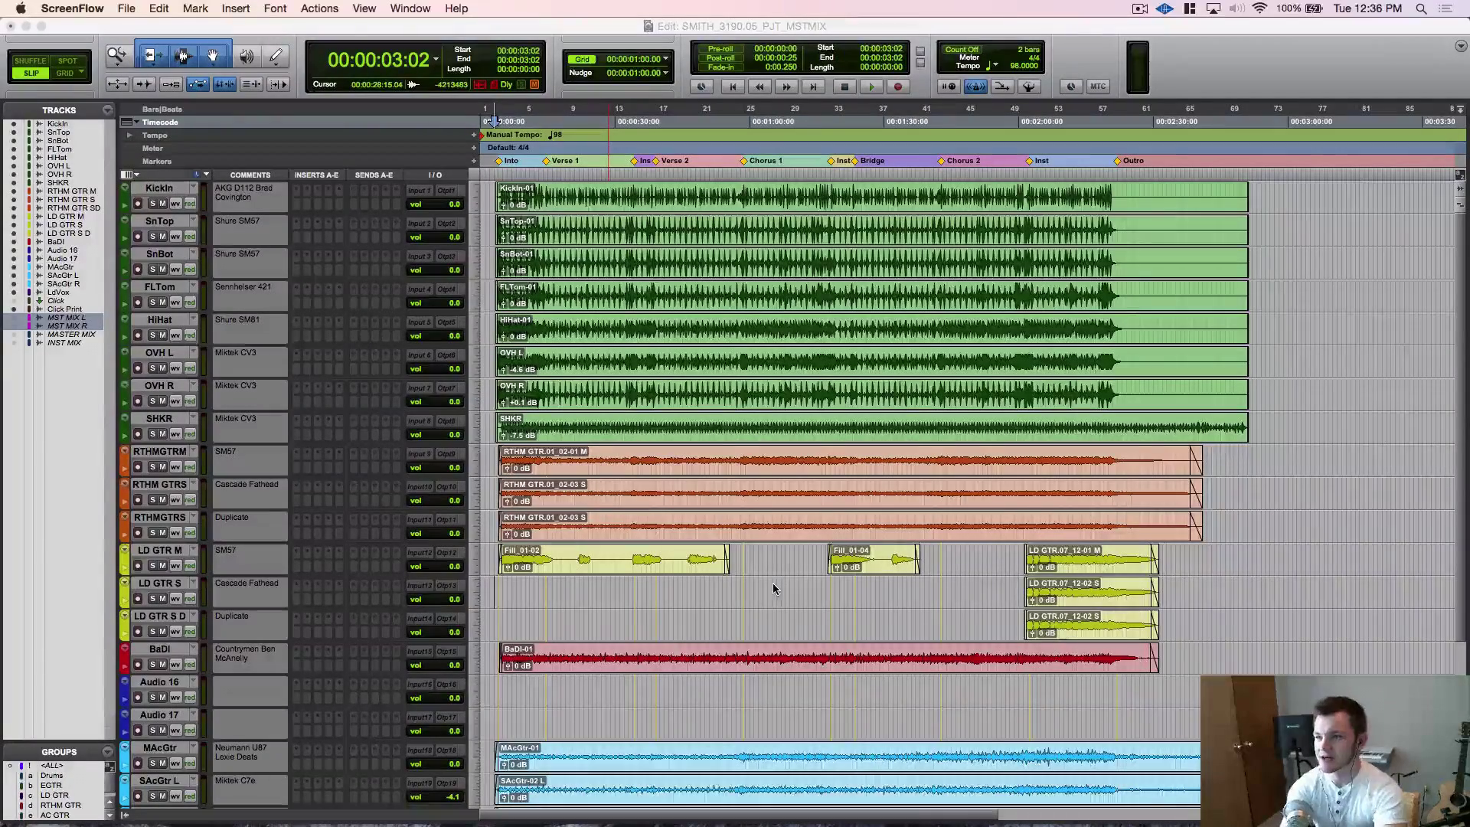
Remove the empty Audio 16 and Audio 17 tracks, then hide Click Print and make it inactive.
{"action": "scroll", "coordinate": [768, 526], "scroll_direction": "down", "scroll_amount": 5}
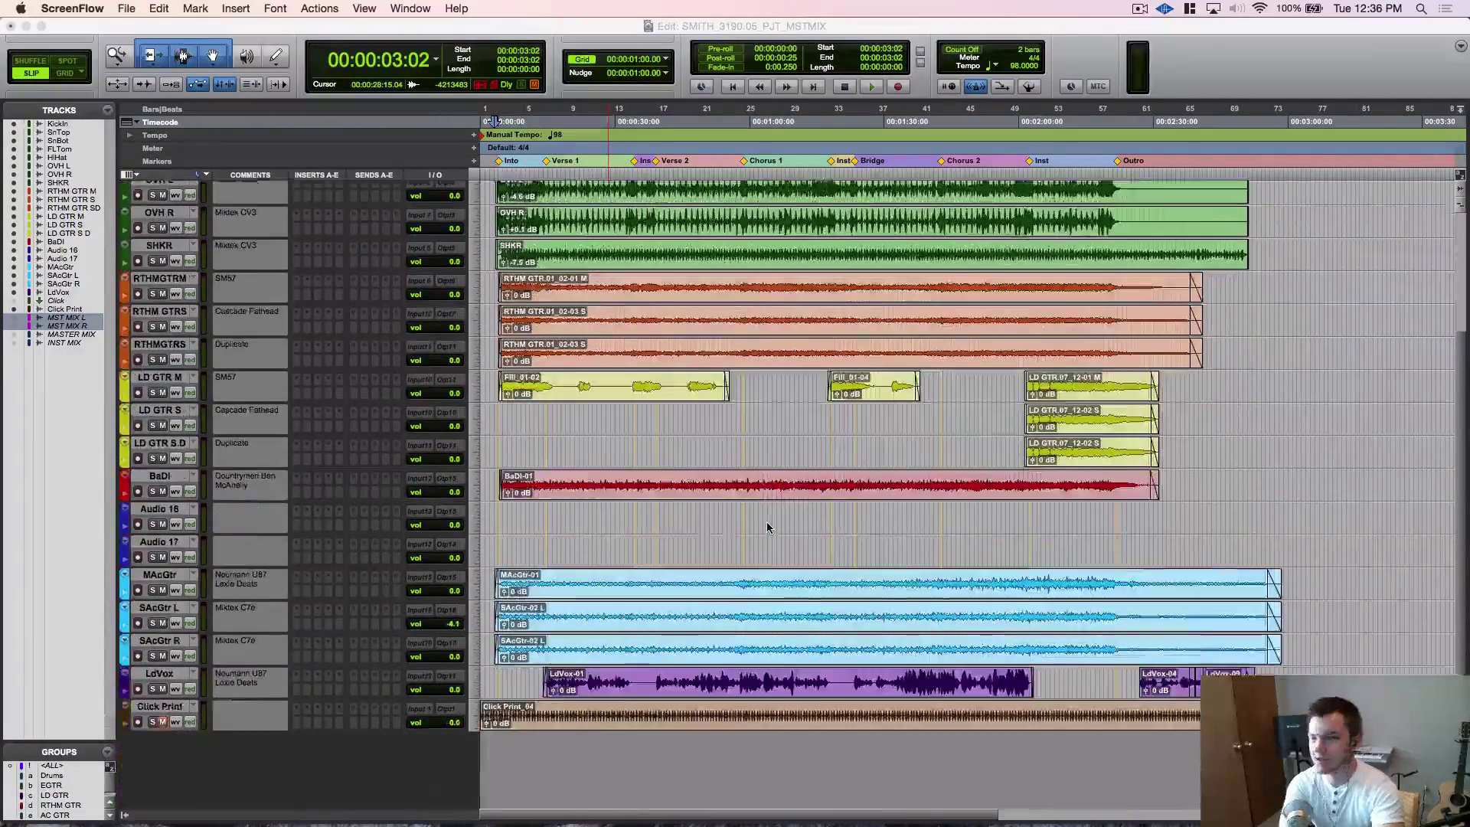
{"action": "scroll", "coordinate": [766, 525], "scroll_direction": "up", "scroll_amount": 5}
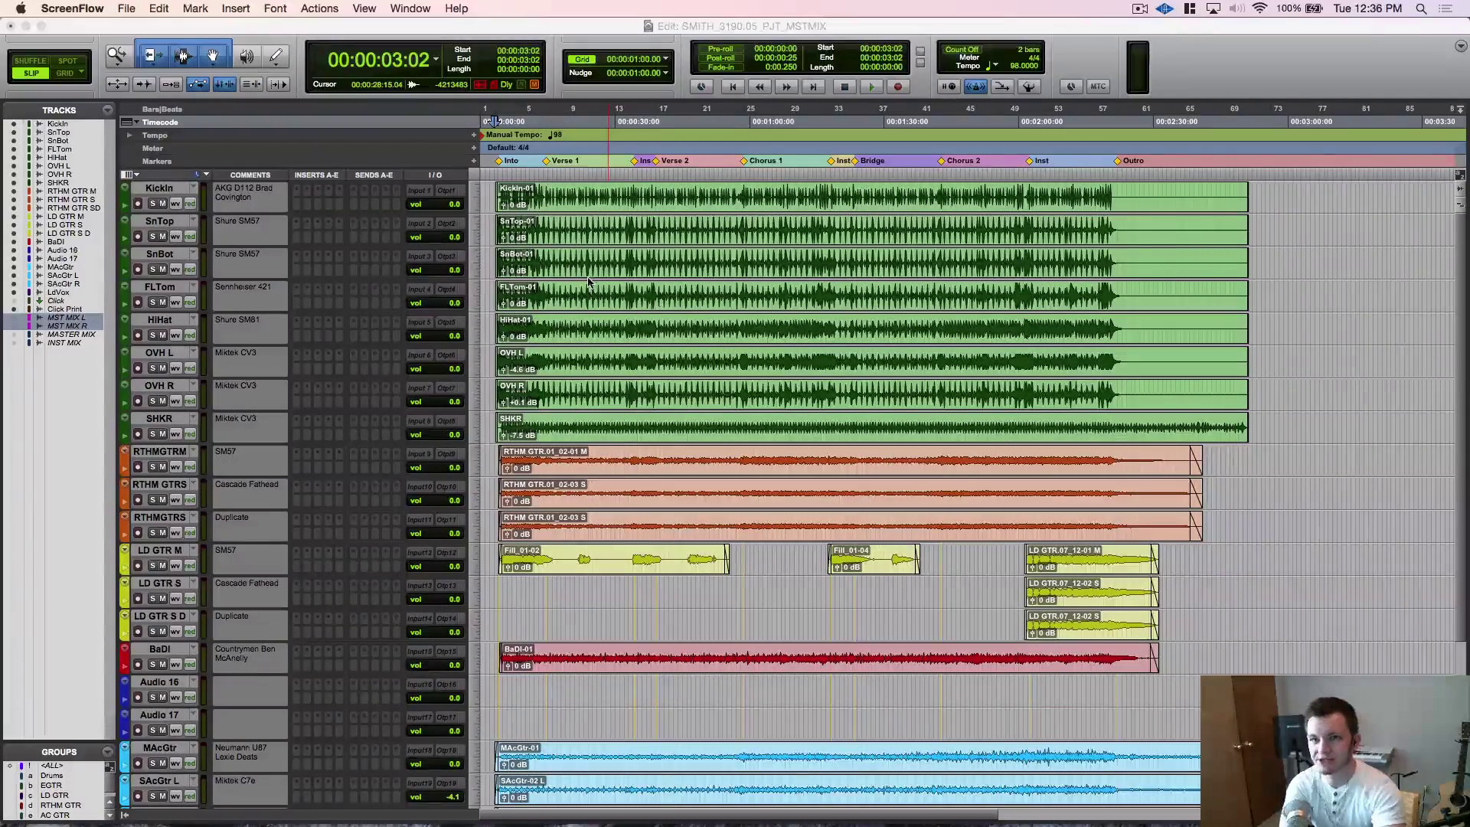
{"action": "scroll", "coordinate": [486, 337], "scroll_direction": "down", "scroll_amount": 5}
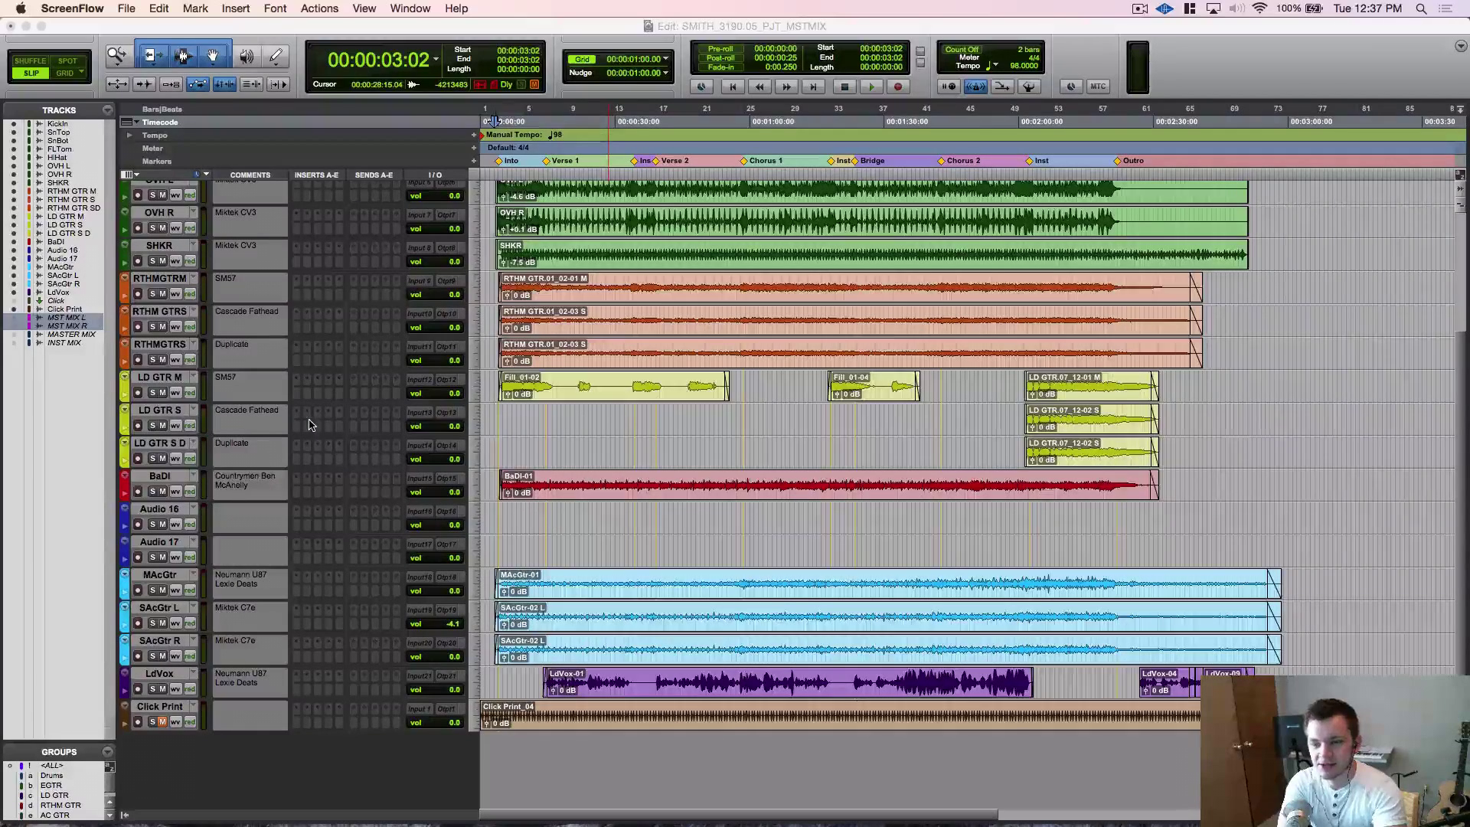
{"action": "left_click", "coordinate": [163, 512]}
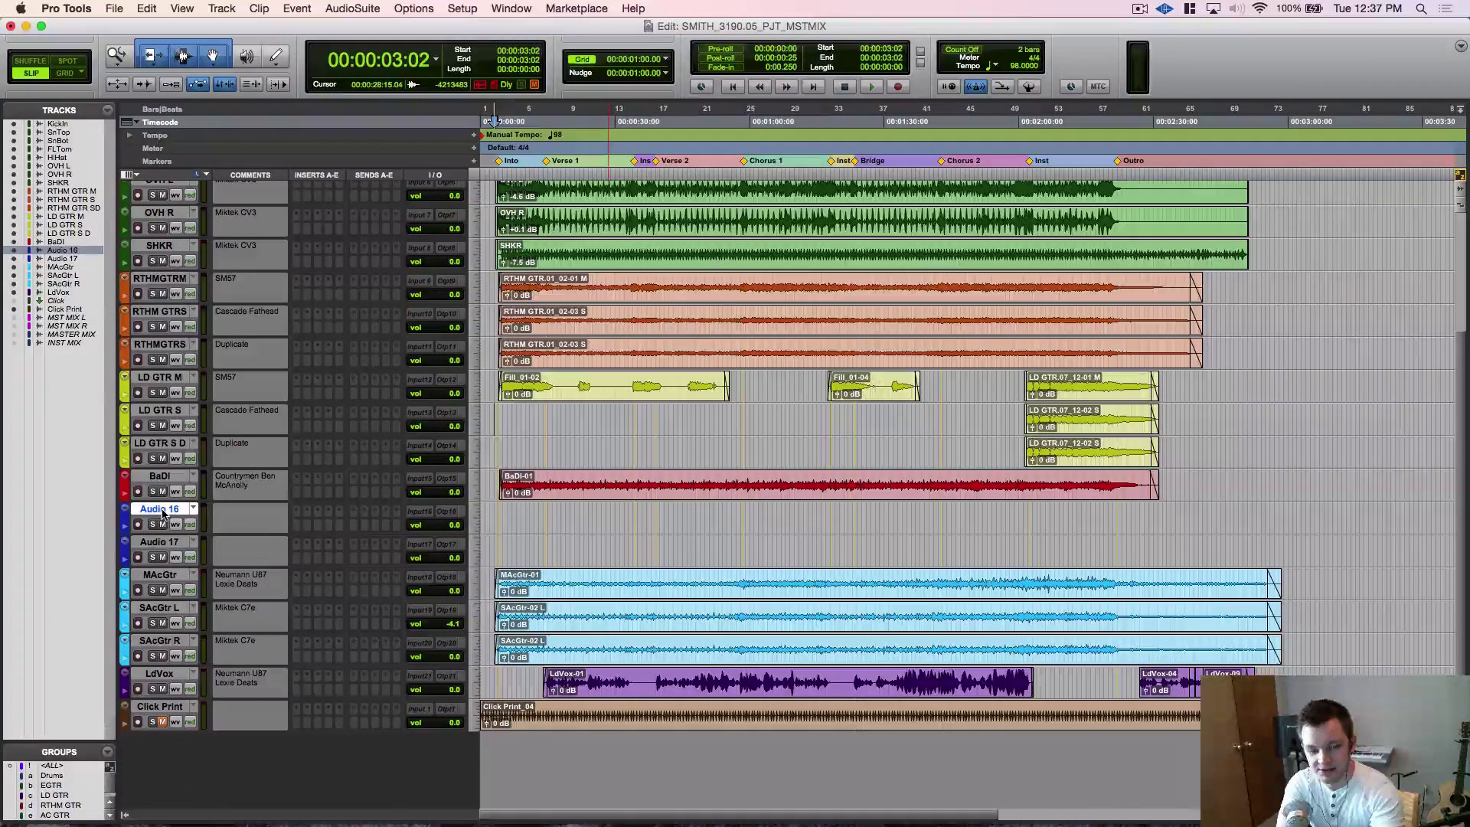
{"action": "left_click", "coordinate": [160, 541], "text": "shift"}
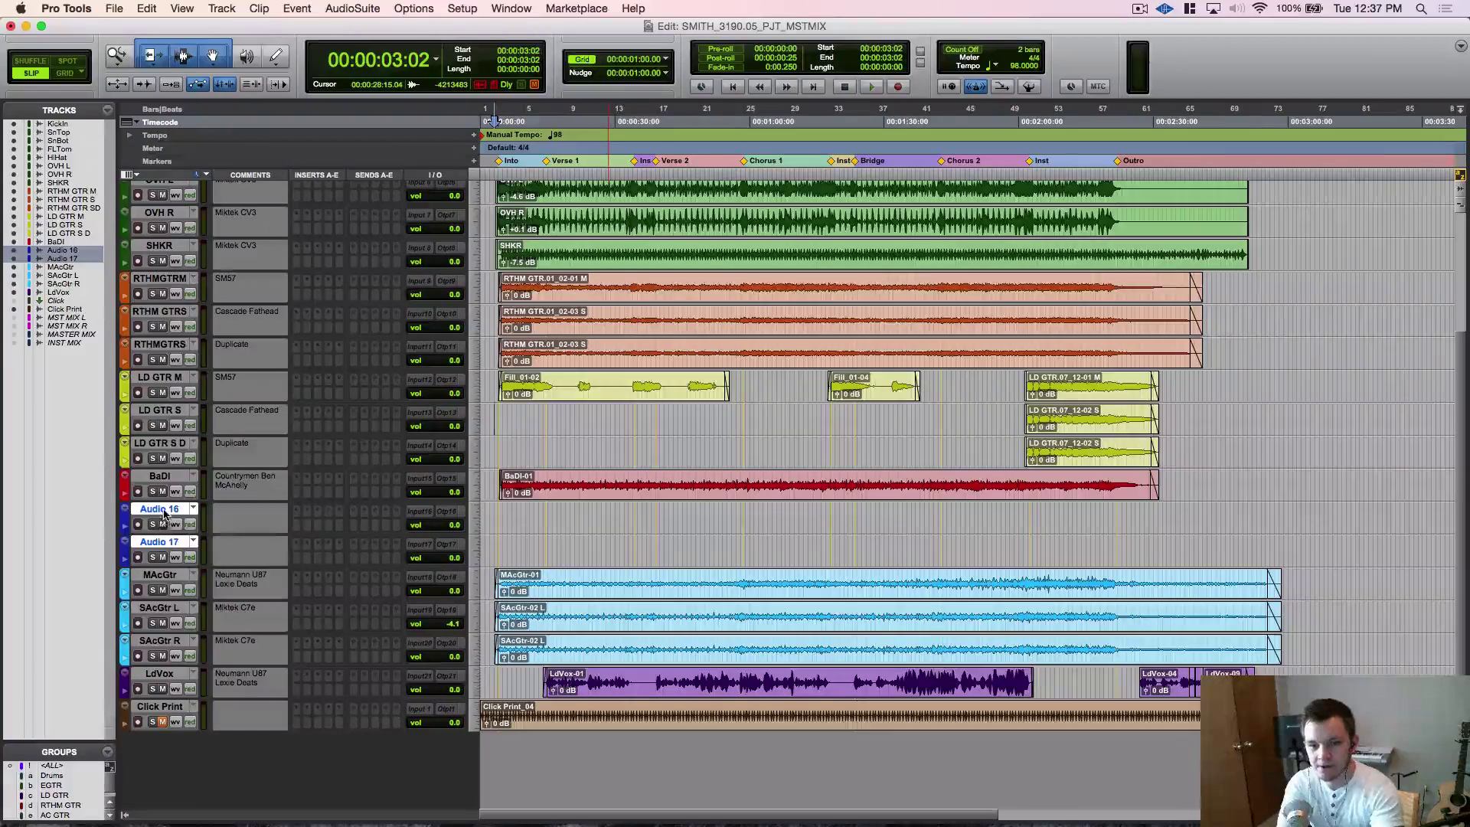
{"action": "right_click", "coordinate": [164, 513]}
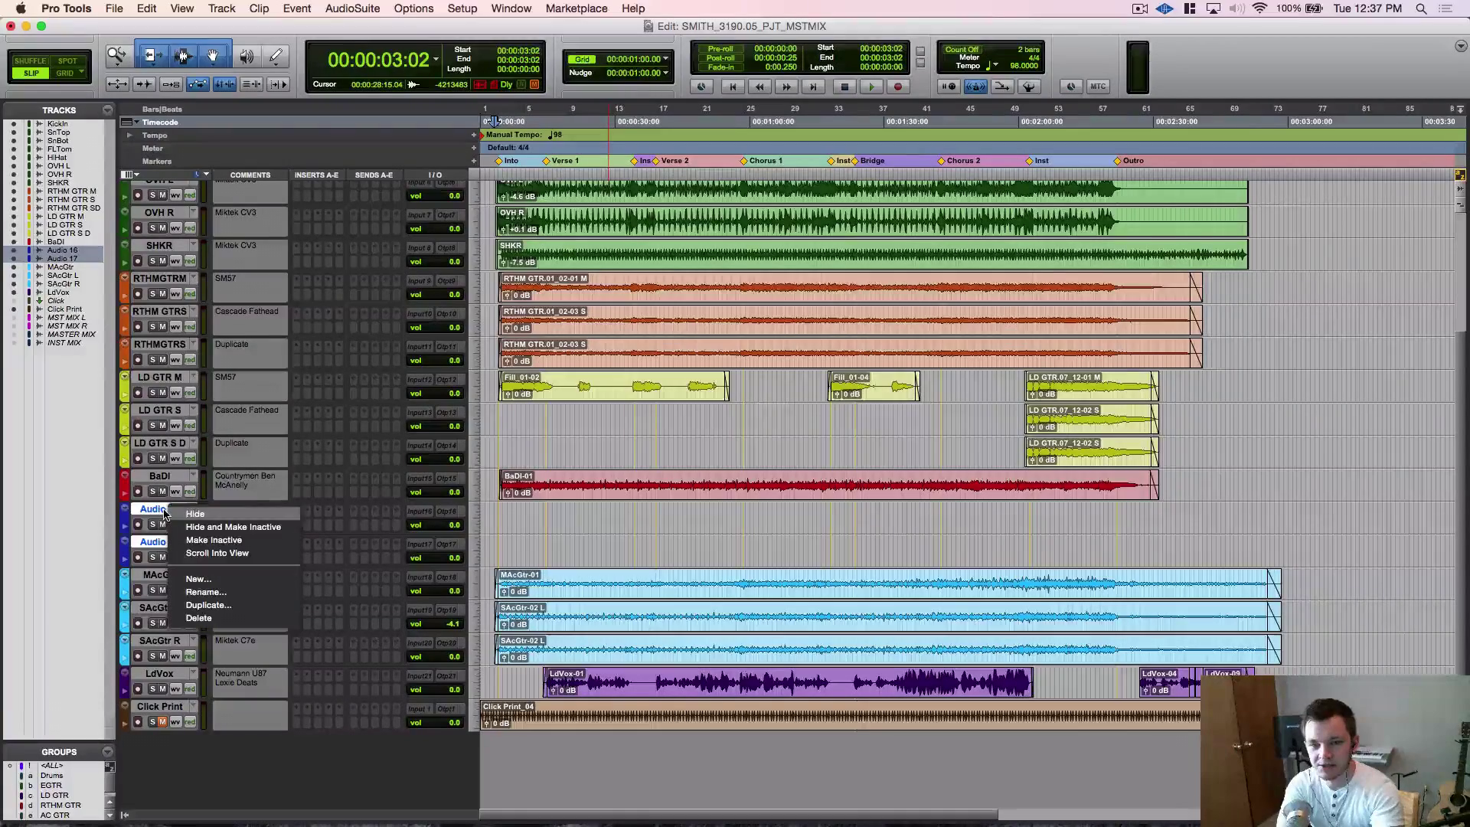
{"action": "left_click", "coordinate": [213, 620]}
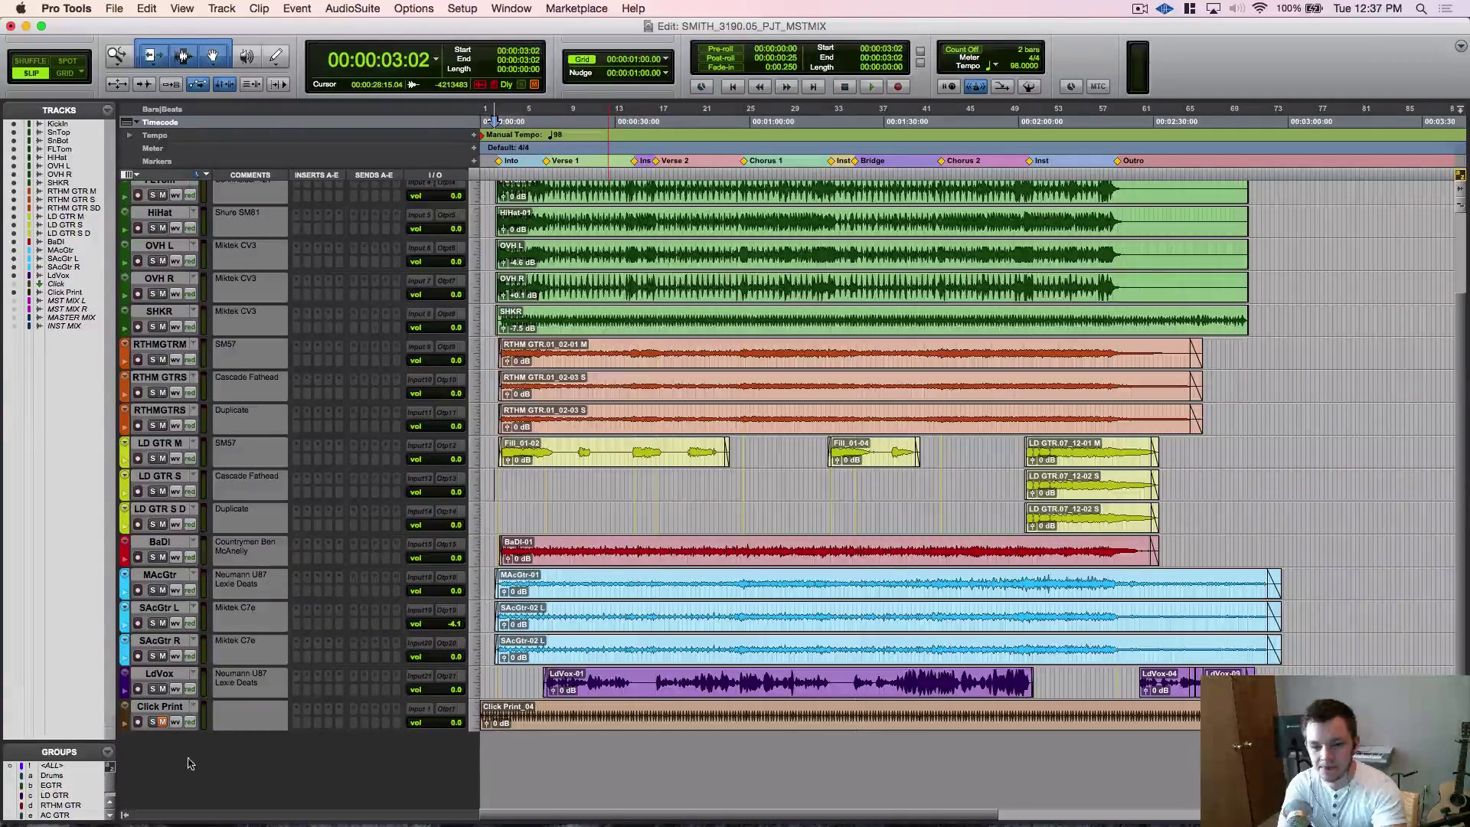
{"action": "right_click", "coordinate": [171, 713]}
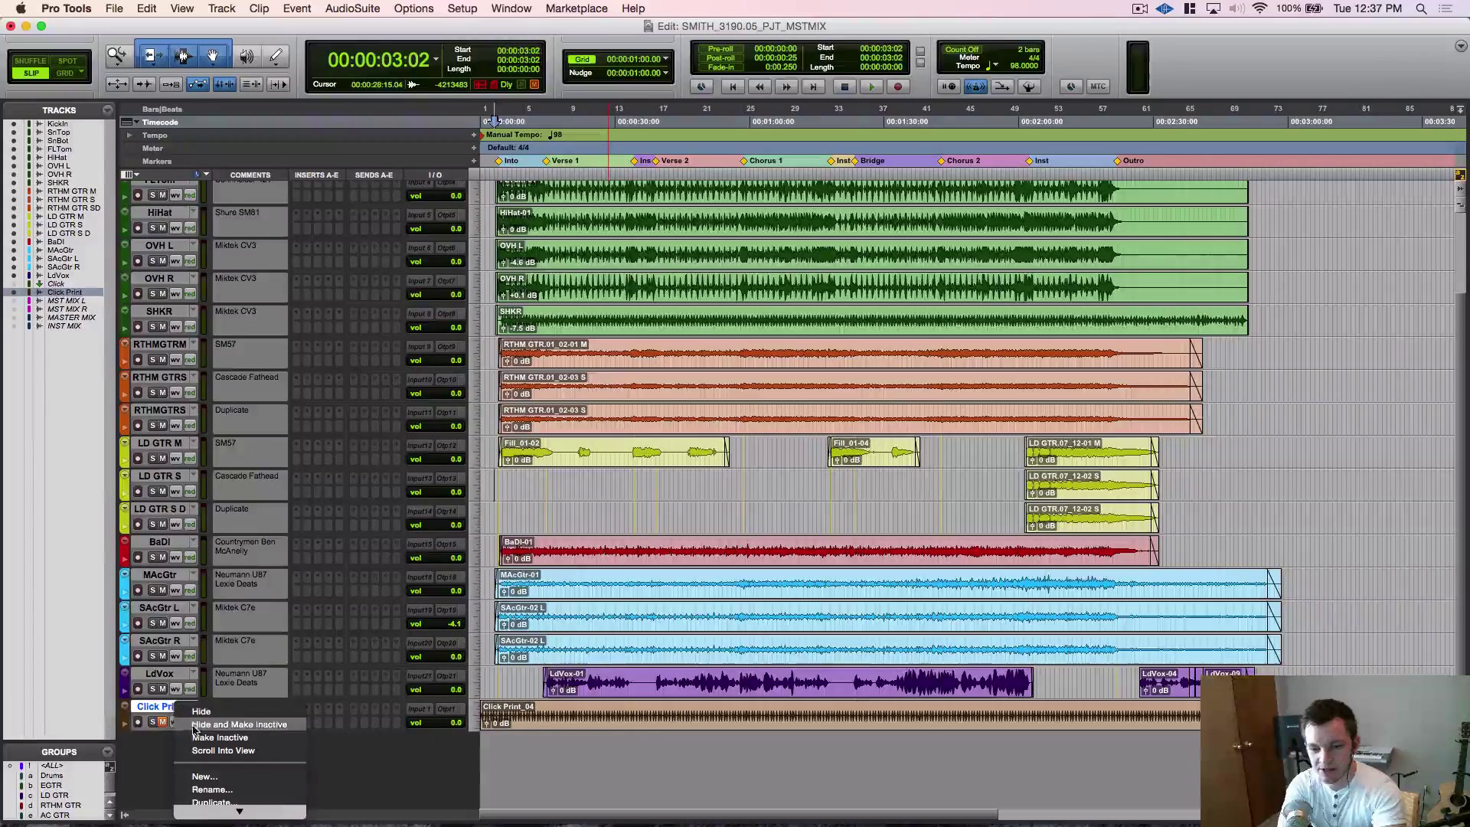
{"action": "left_click", "coordinate": [197, 724]}
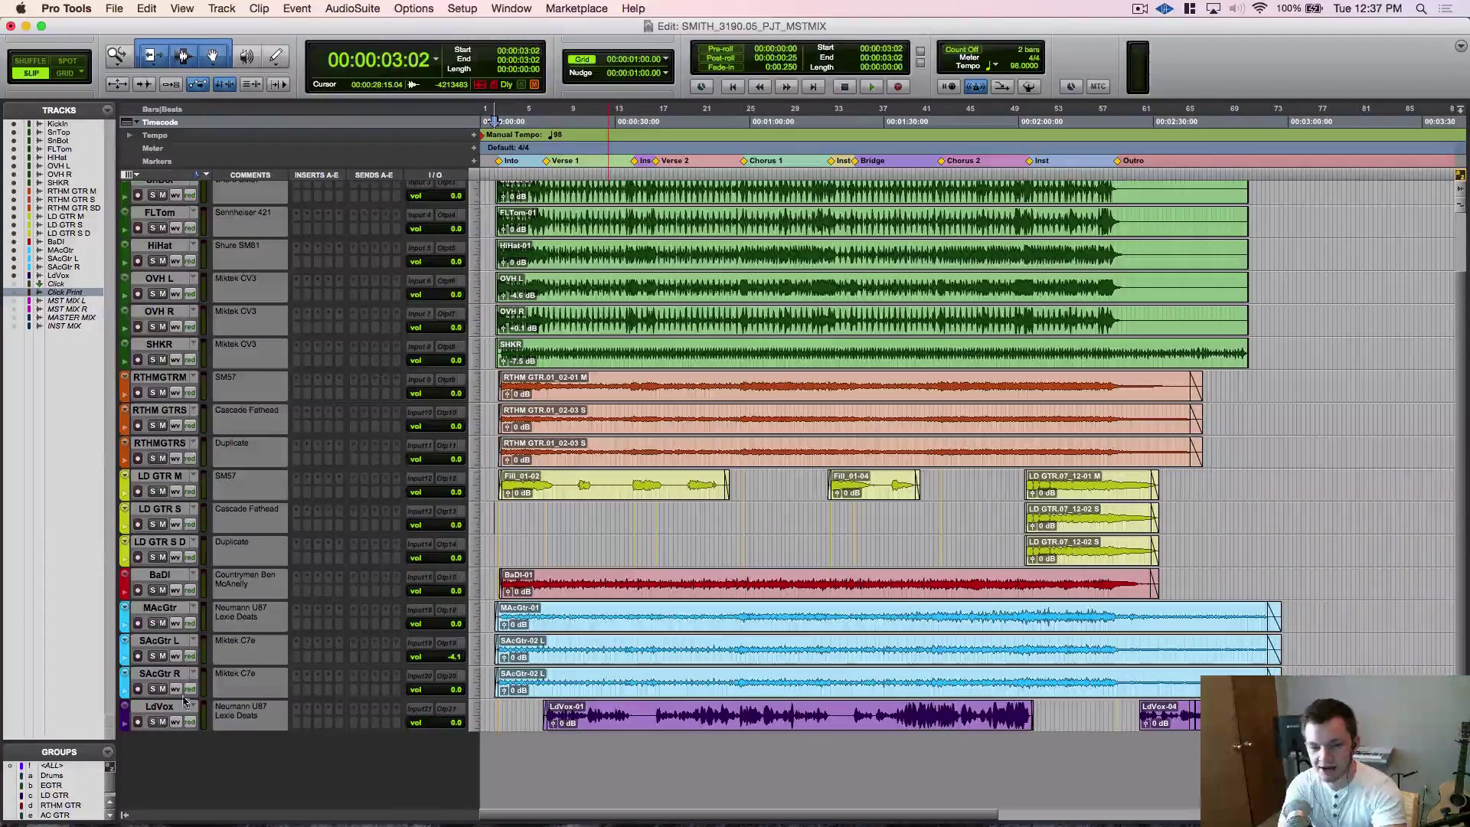
Select the SHKR drum track as the insertion point for new tracks.
{"action": "scroll", "coordinate": [340, 608], "scroll_direction": "up", "scroll_amount": 3}
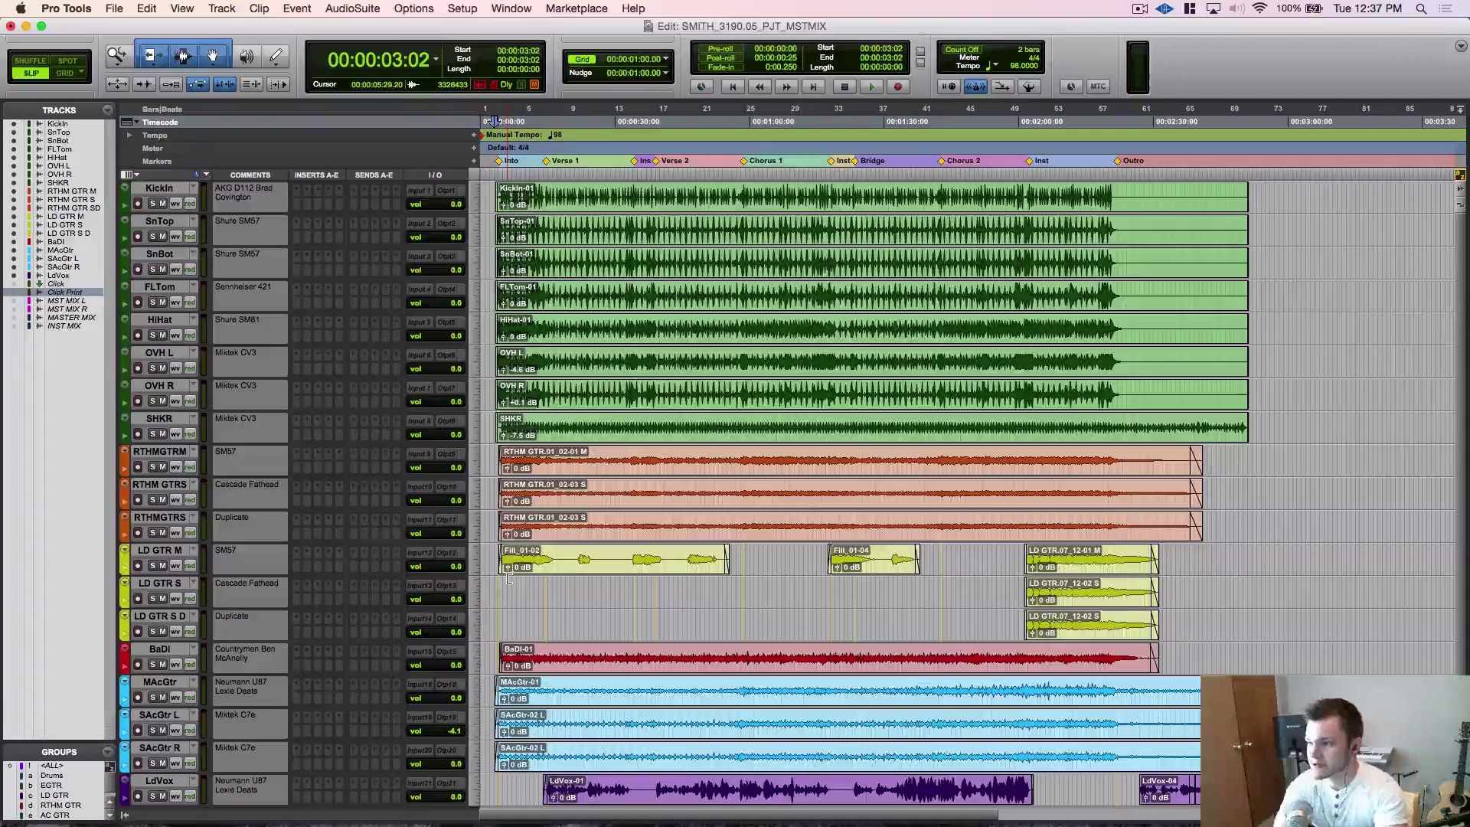
{"action": "scroll", "coordinate": [459, 536], "scroll_direction": "down", "scroll_amount": 1}
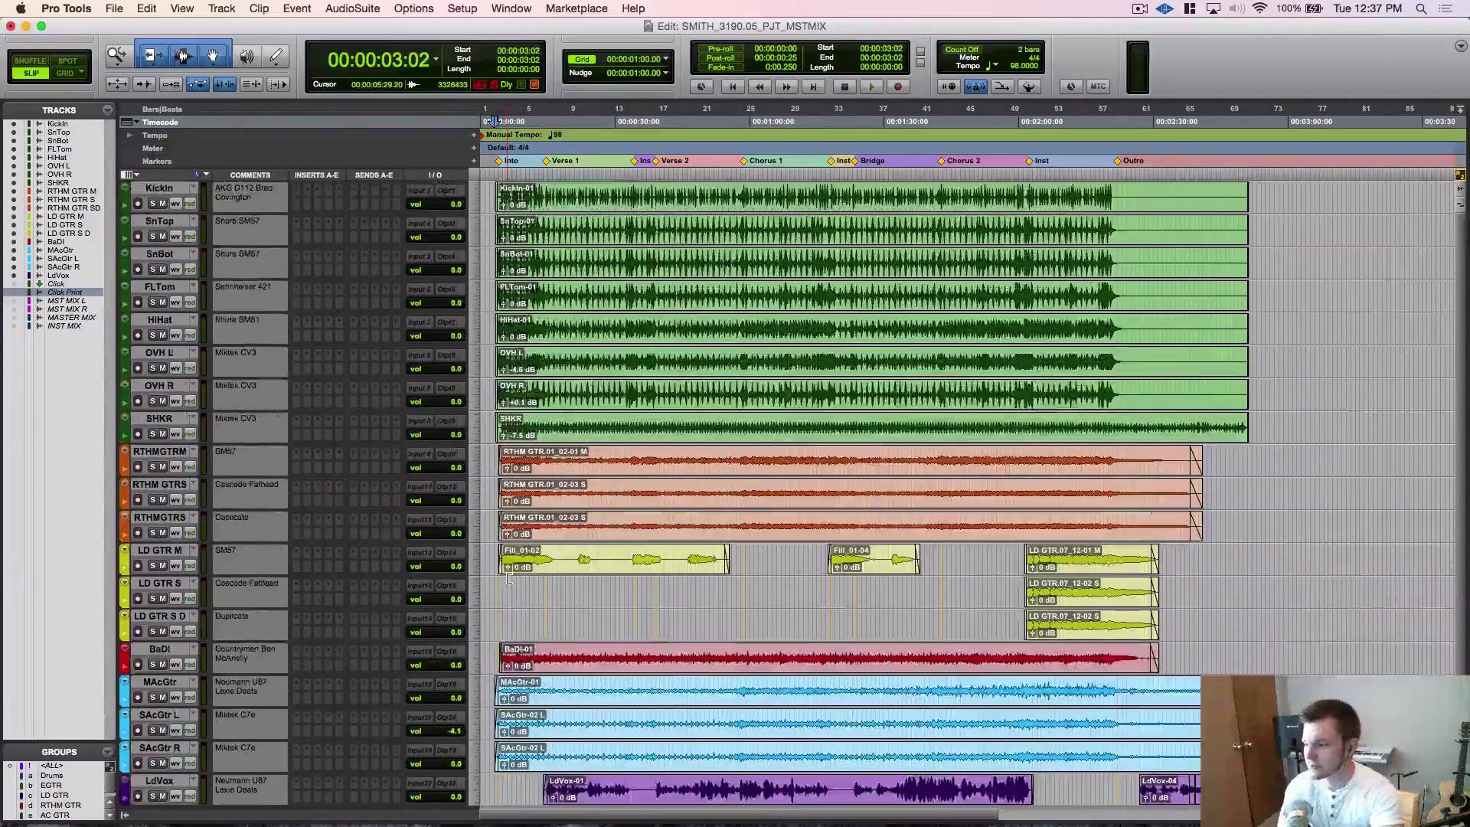
{"action": "scroll", "coordinate": [268, 428], "scroll_direction": "up", "scroll_amount": 1}
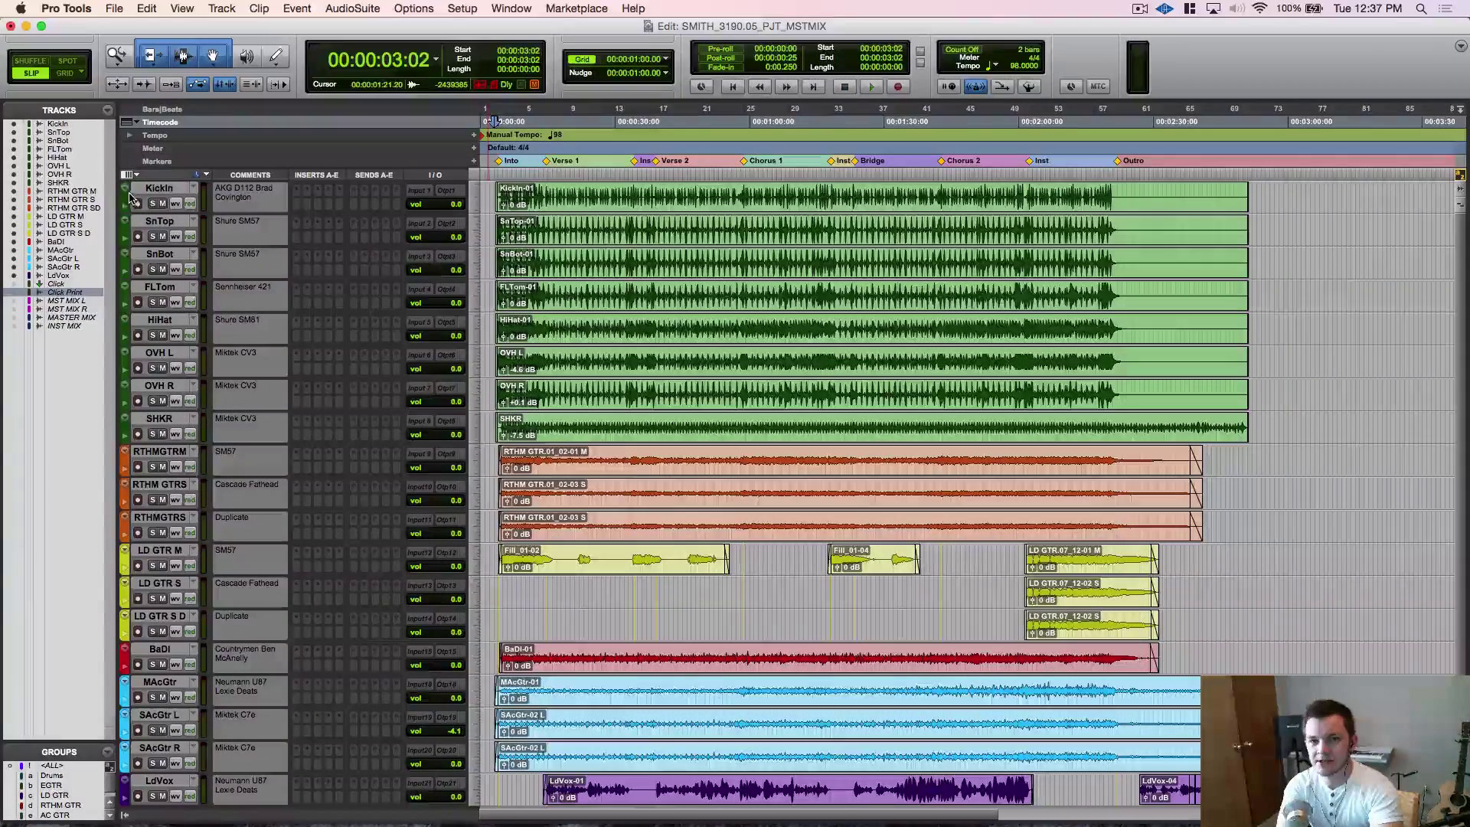
{"action": "left_click", "coordinate": [151, 426]}
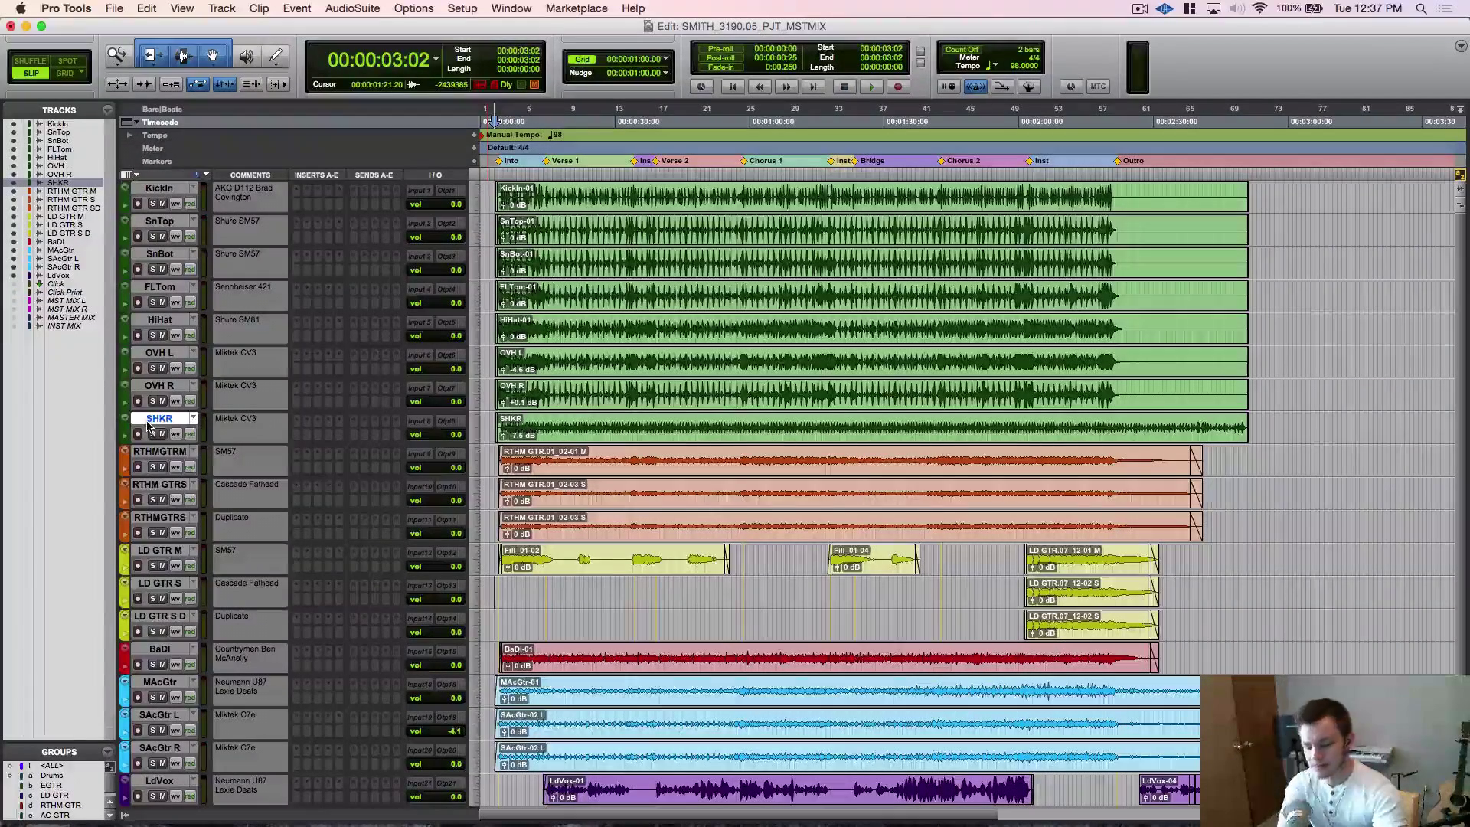
Create a new stereo Aux Input track after SHKR.
{"action": "key", "text": "super+shift+n"}
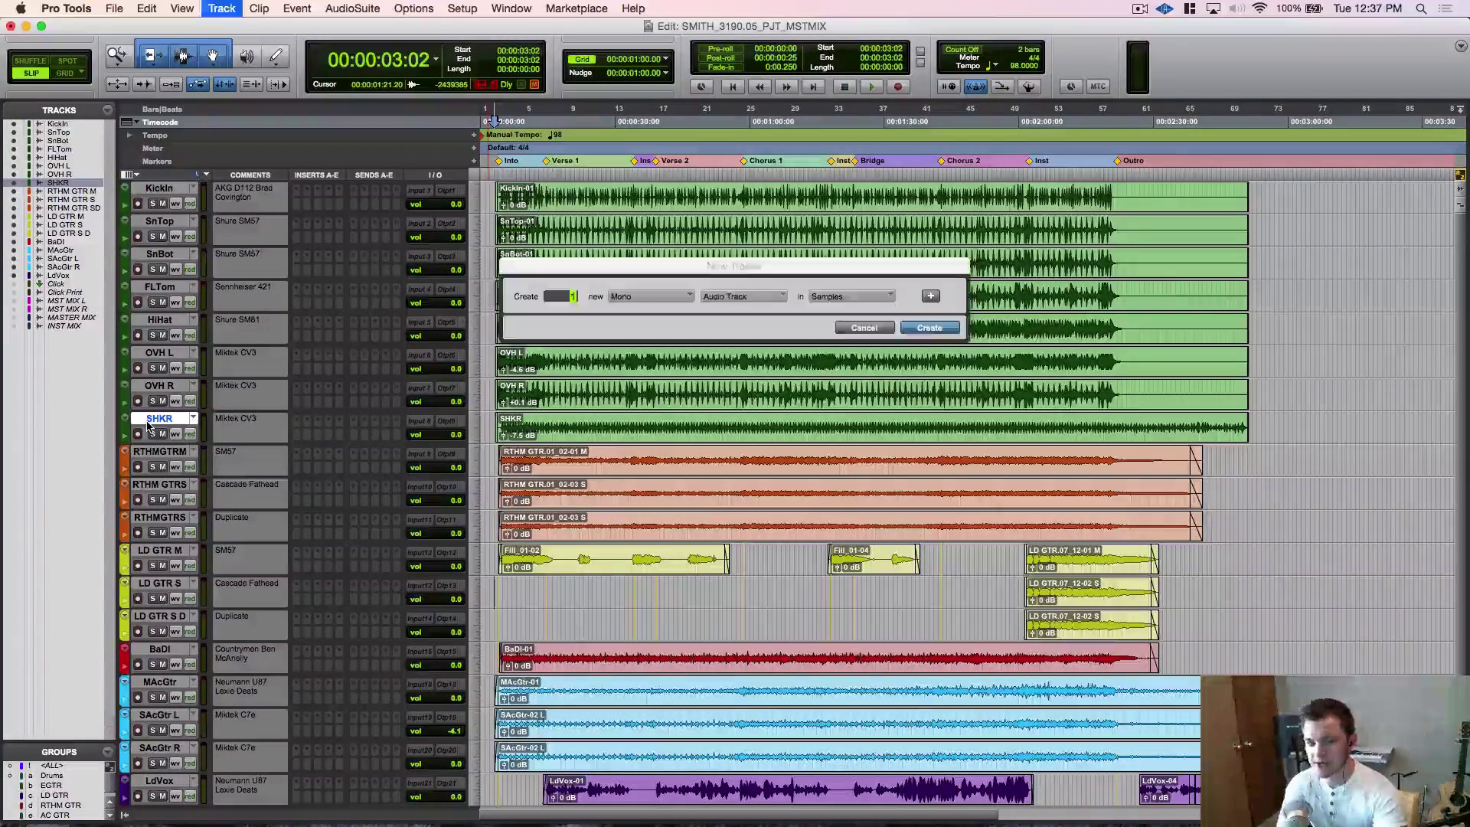
{"action": "left_click", "coordinate": [623, 297]}
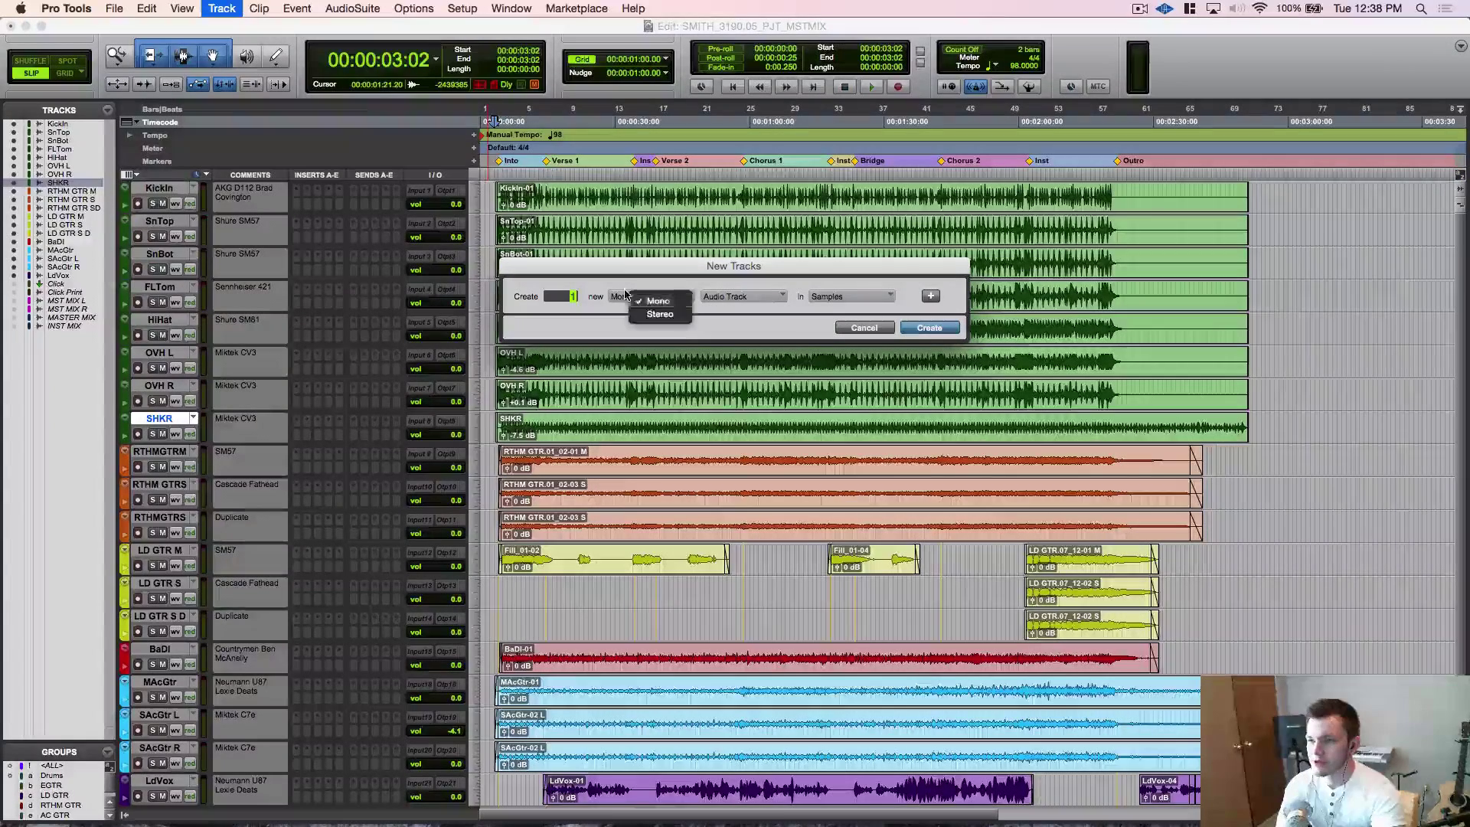
{"action": "left_click", "coordinate": [658, 315]}
{"action": "left_click", "coordinate": [743, 296]}
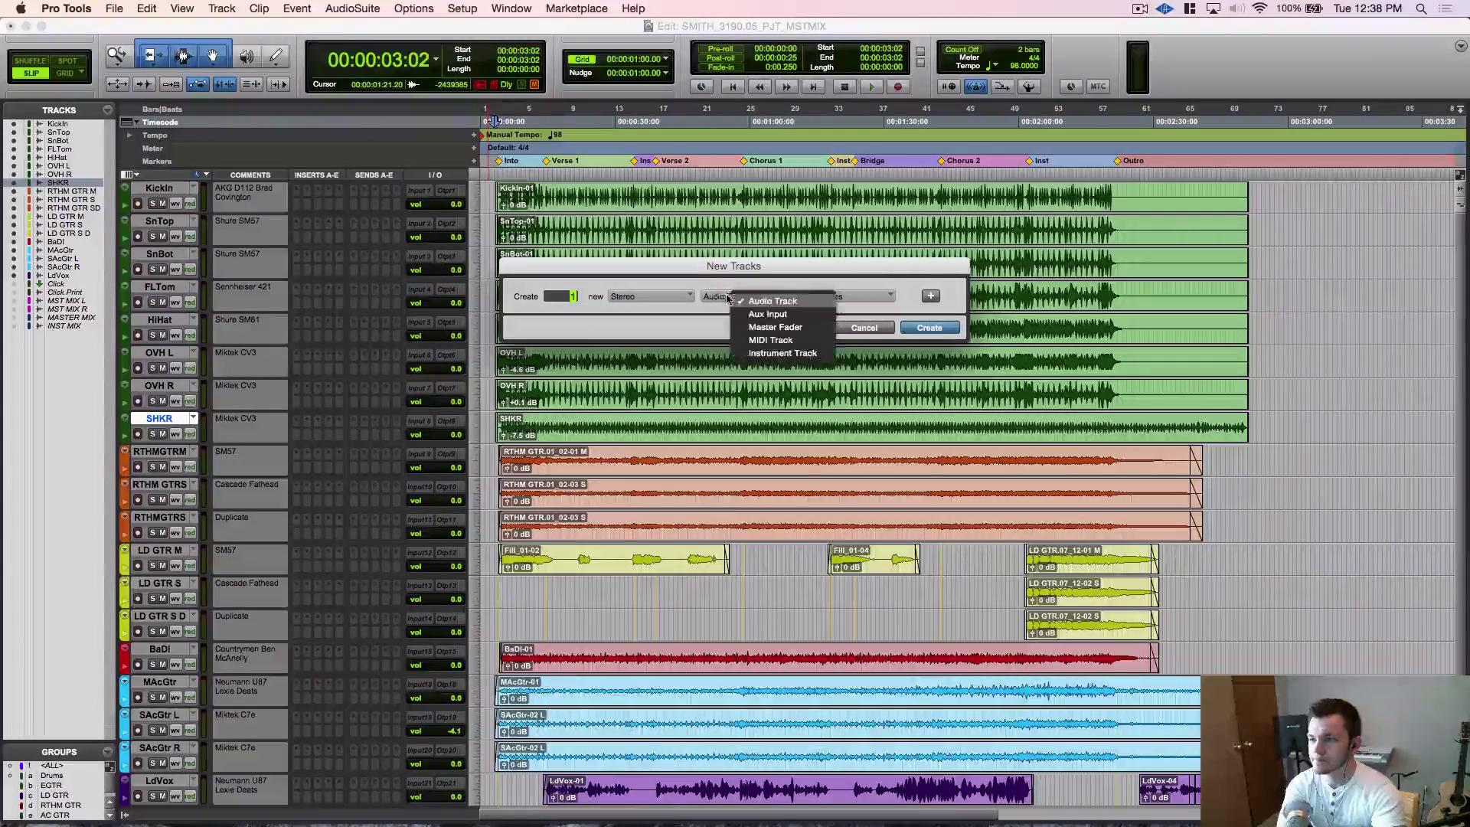
{"action": "left_click", "coordinate": [755, 309]}
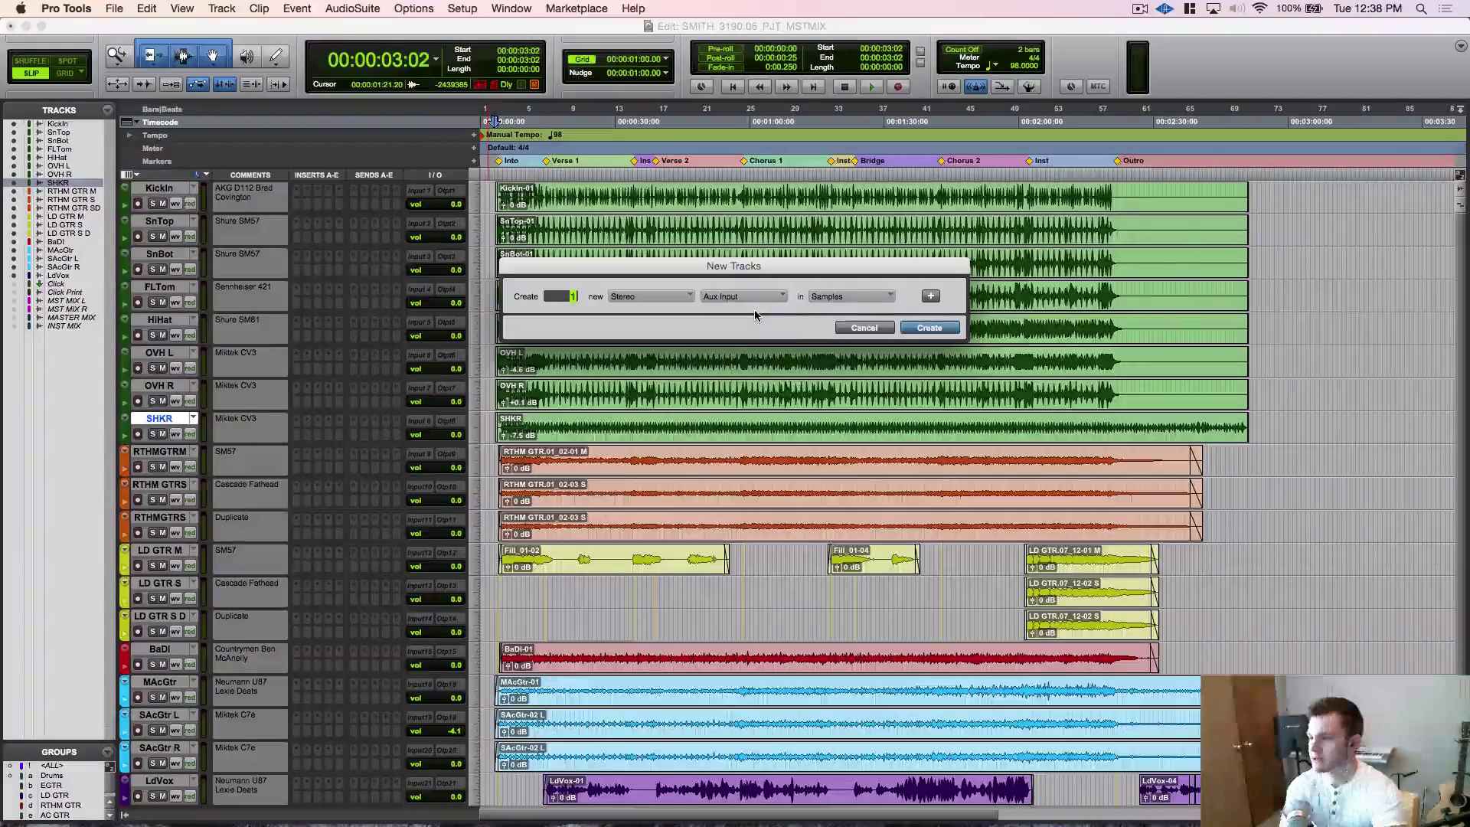
{"action": "key", "text": "Return"}
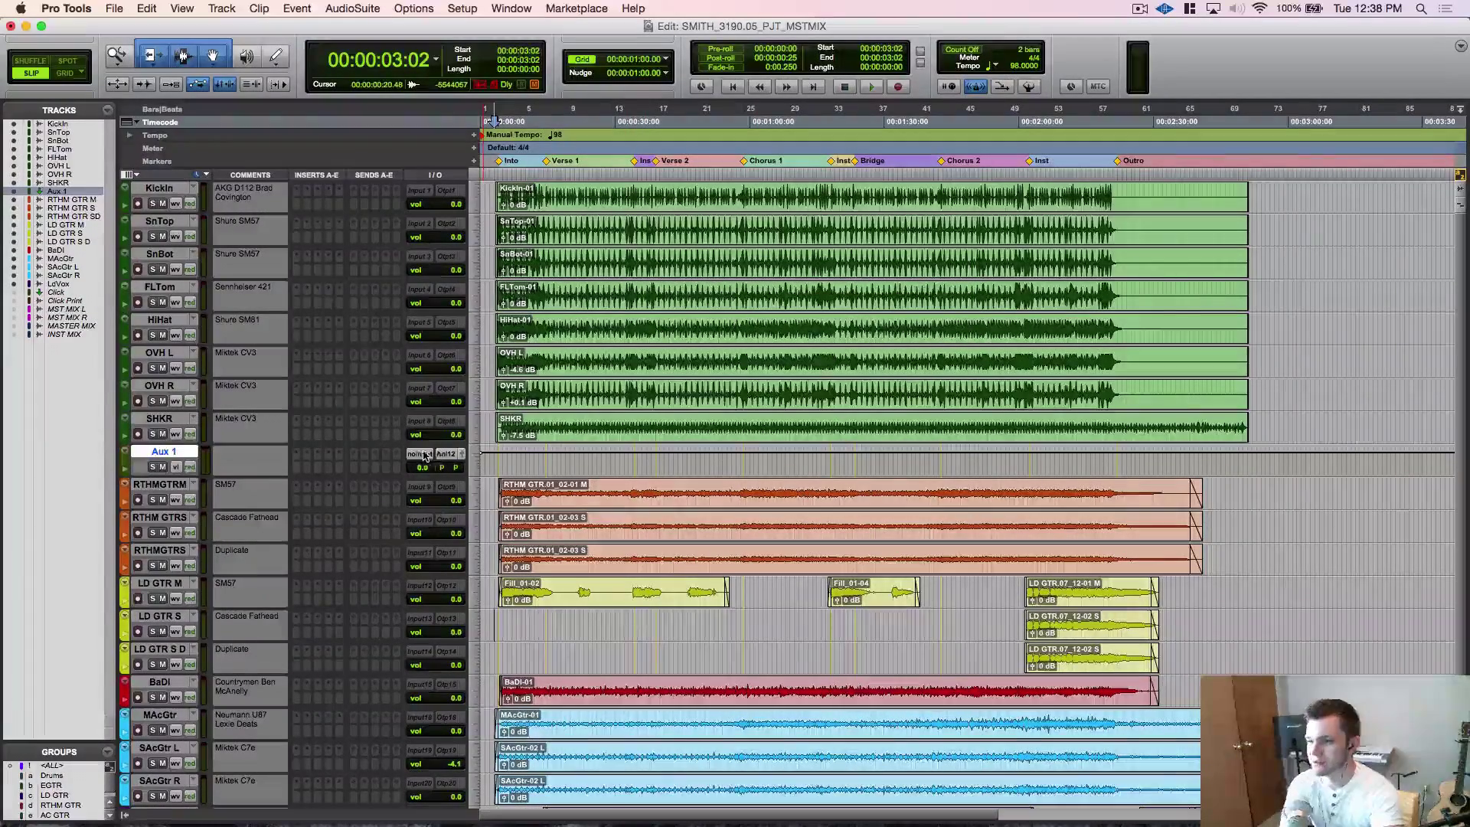
Rename the new Aux 1 track to Drum Buss.
{"action": "double_click", "coordinate": [160, 451]}
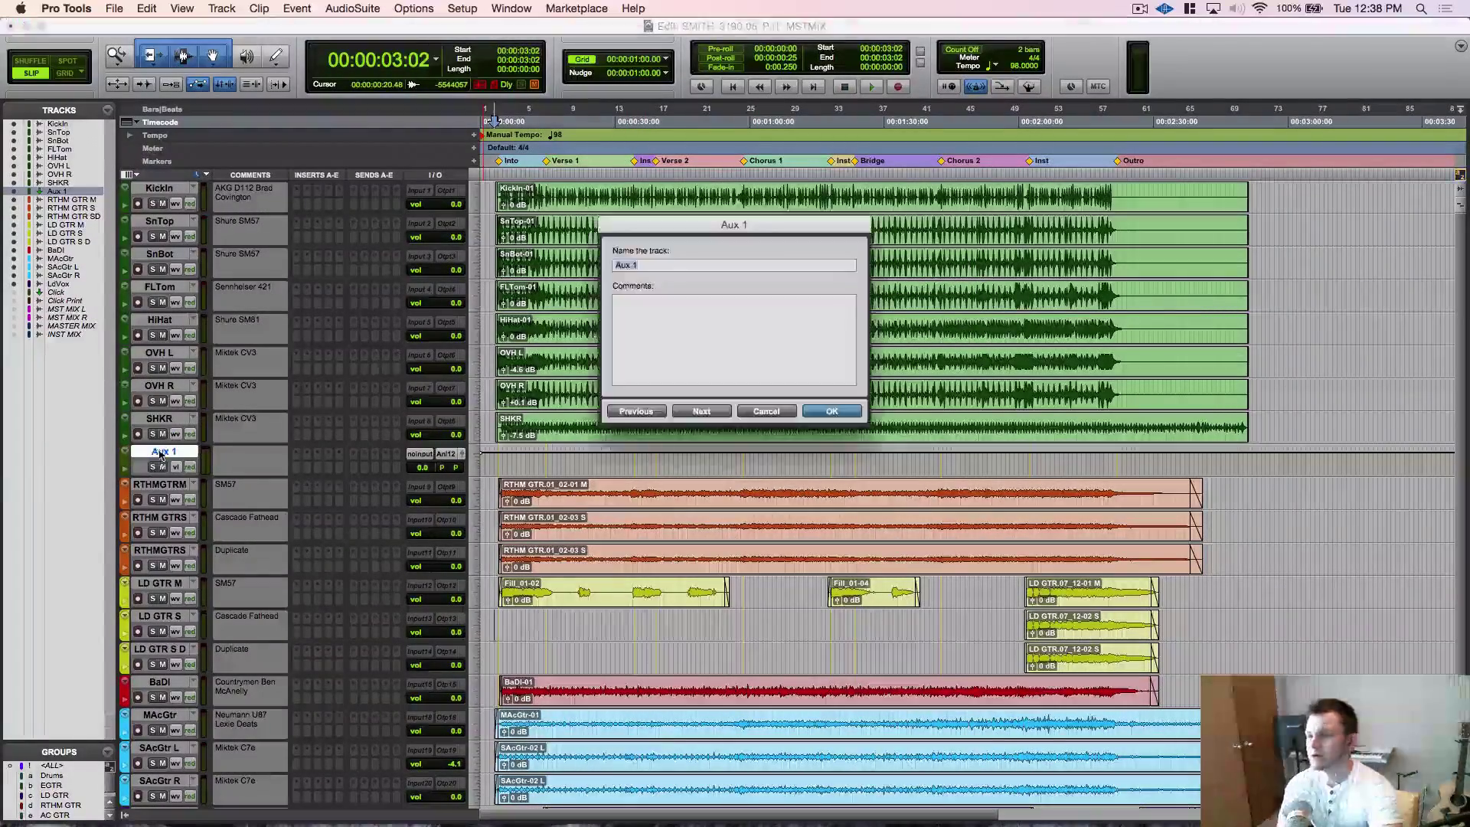
{"action": "key", "text": "BackSpace"}
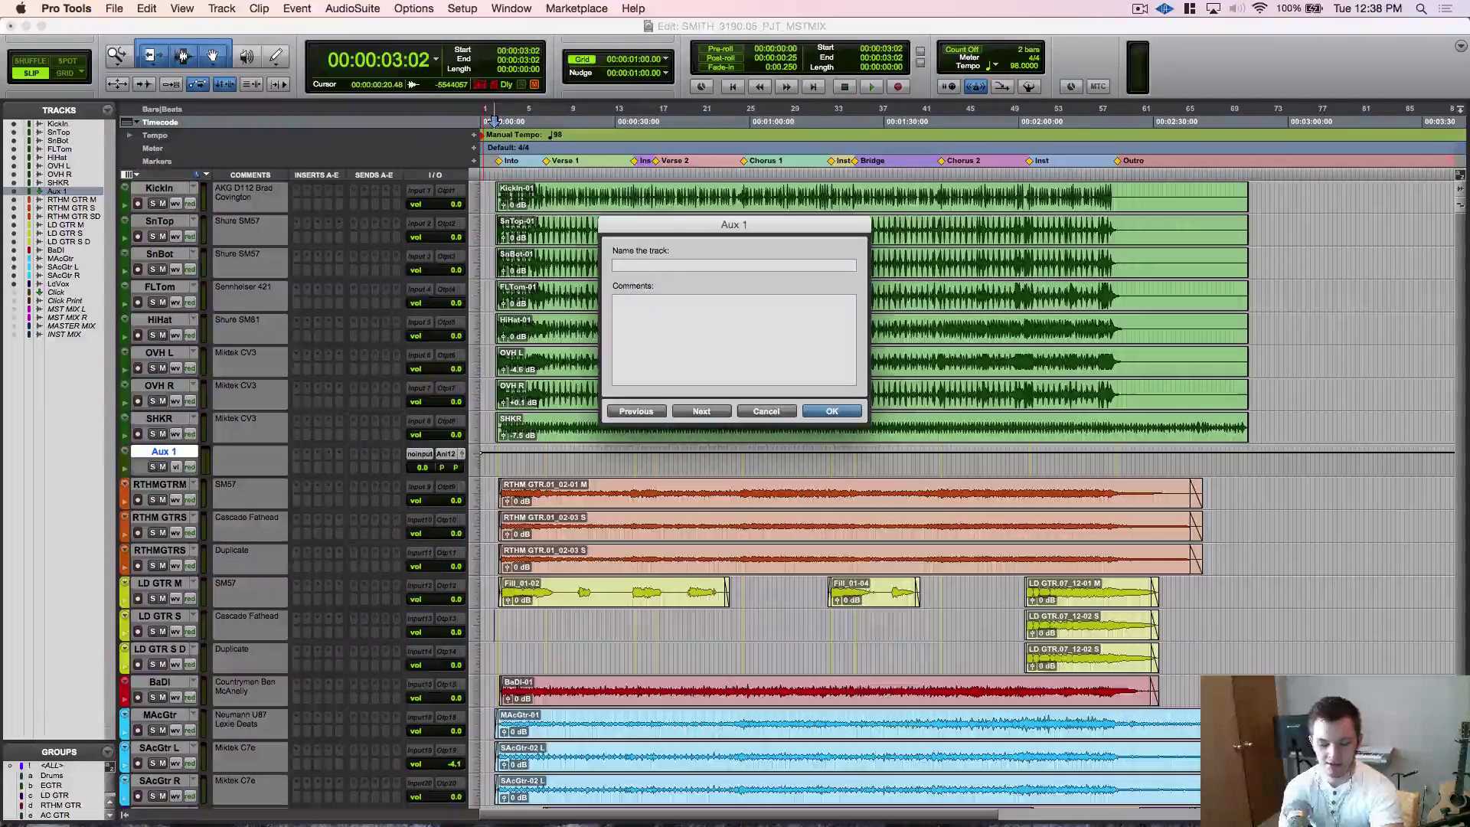
{"action": "type", "text": "Drum "}
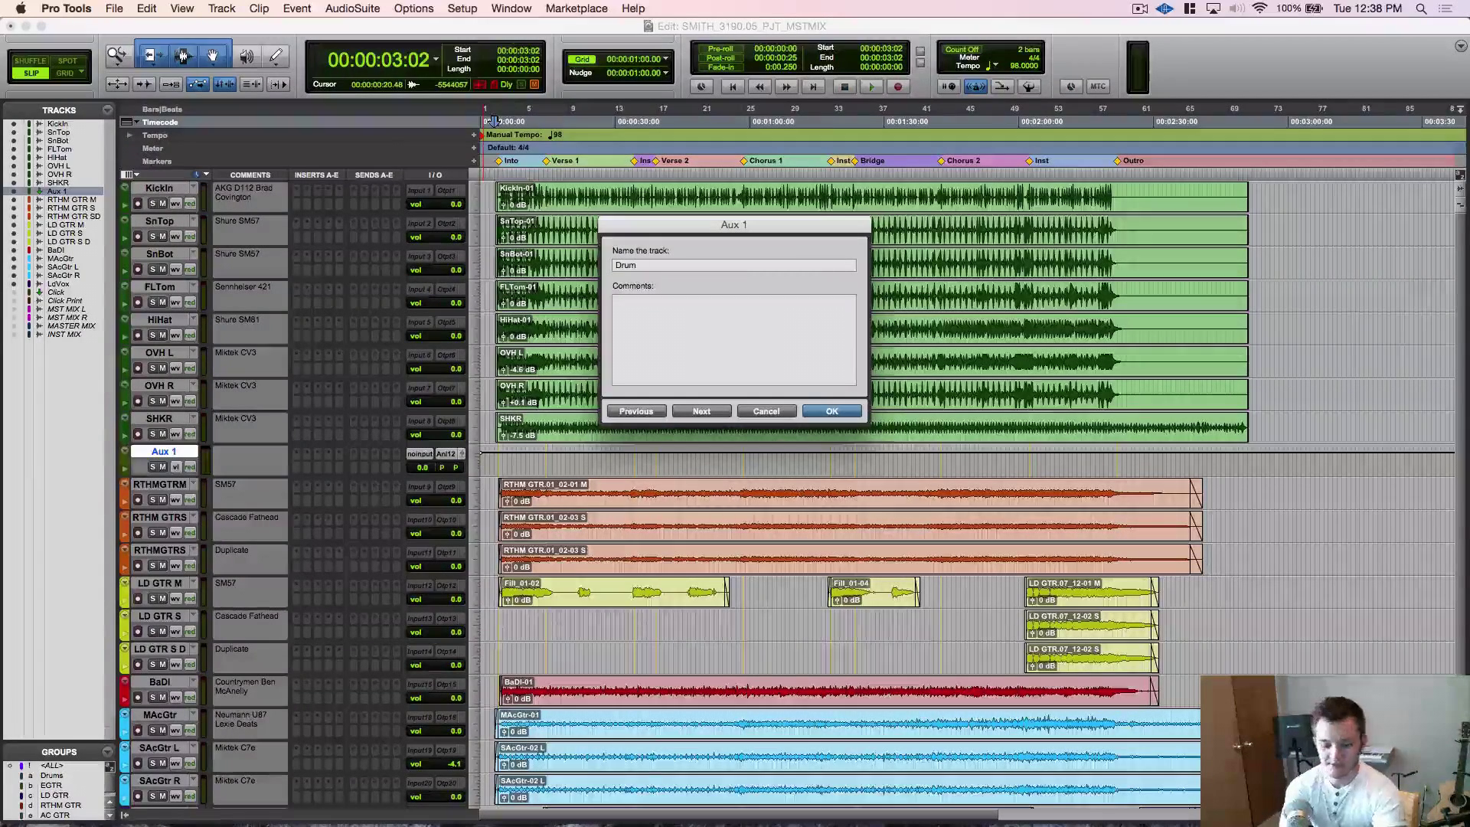
{"action": "type", "text": "Buss"}
{"action": "key", "text": "Return"}
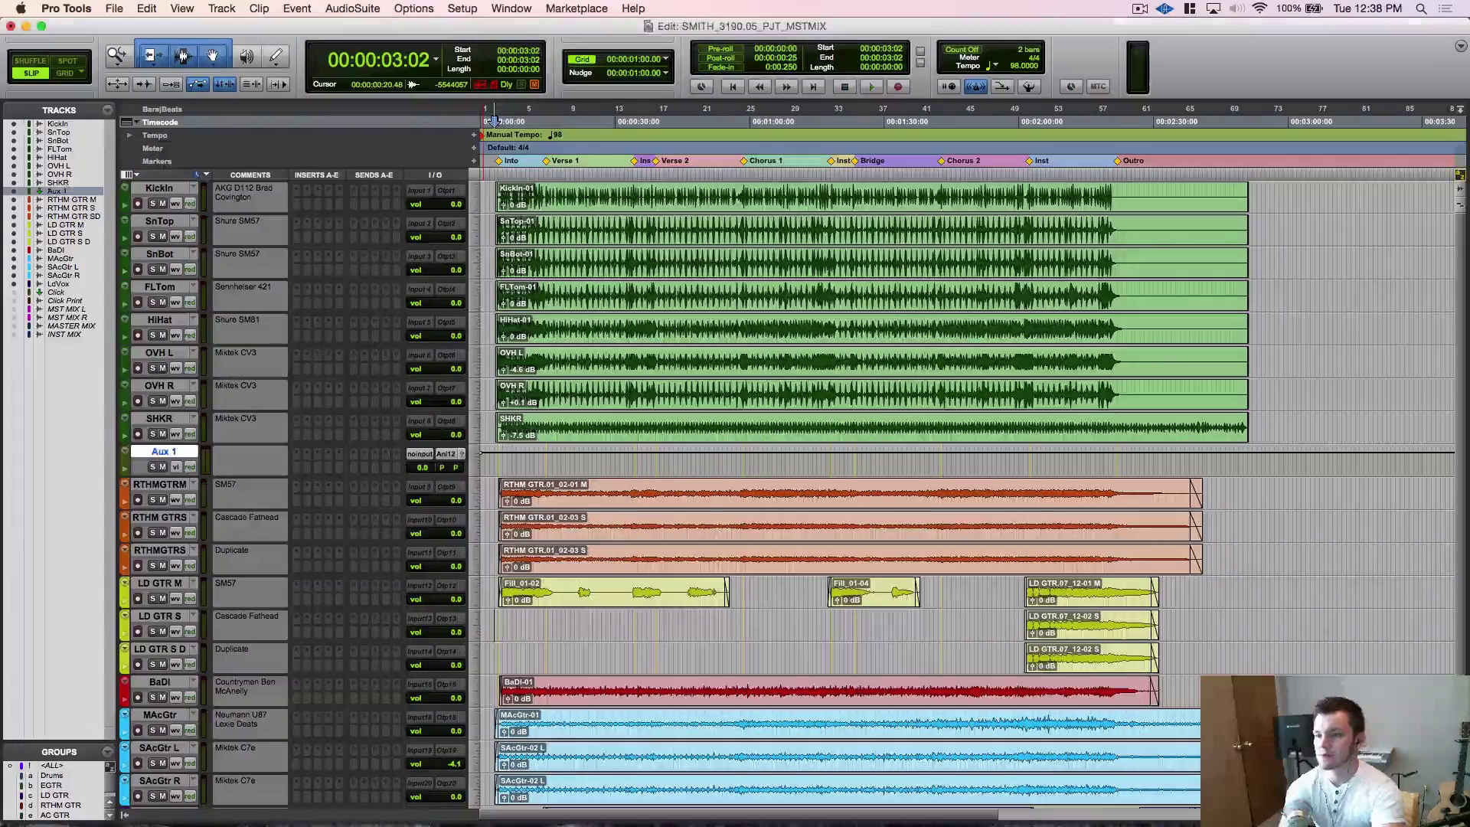
Set the Drum Buss aux input to Bus 1-2.
{"action": "left_click", "coordinate": [419, 453]}
{"action": "mouse_move", "coordinate": [483, 502]}
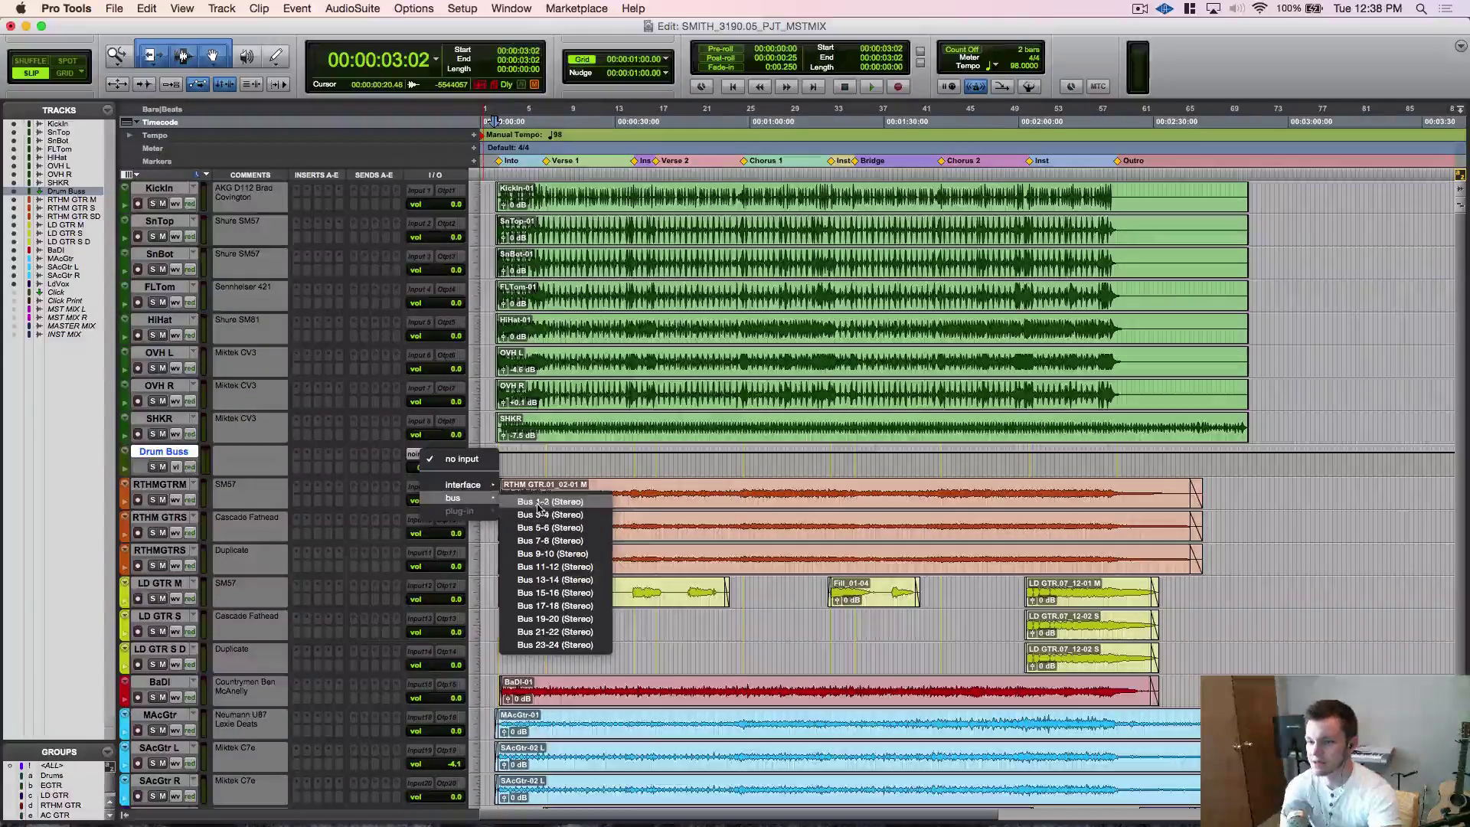
{"action": "left_click", "coordinate": [540, 504]}
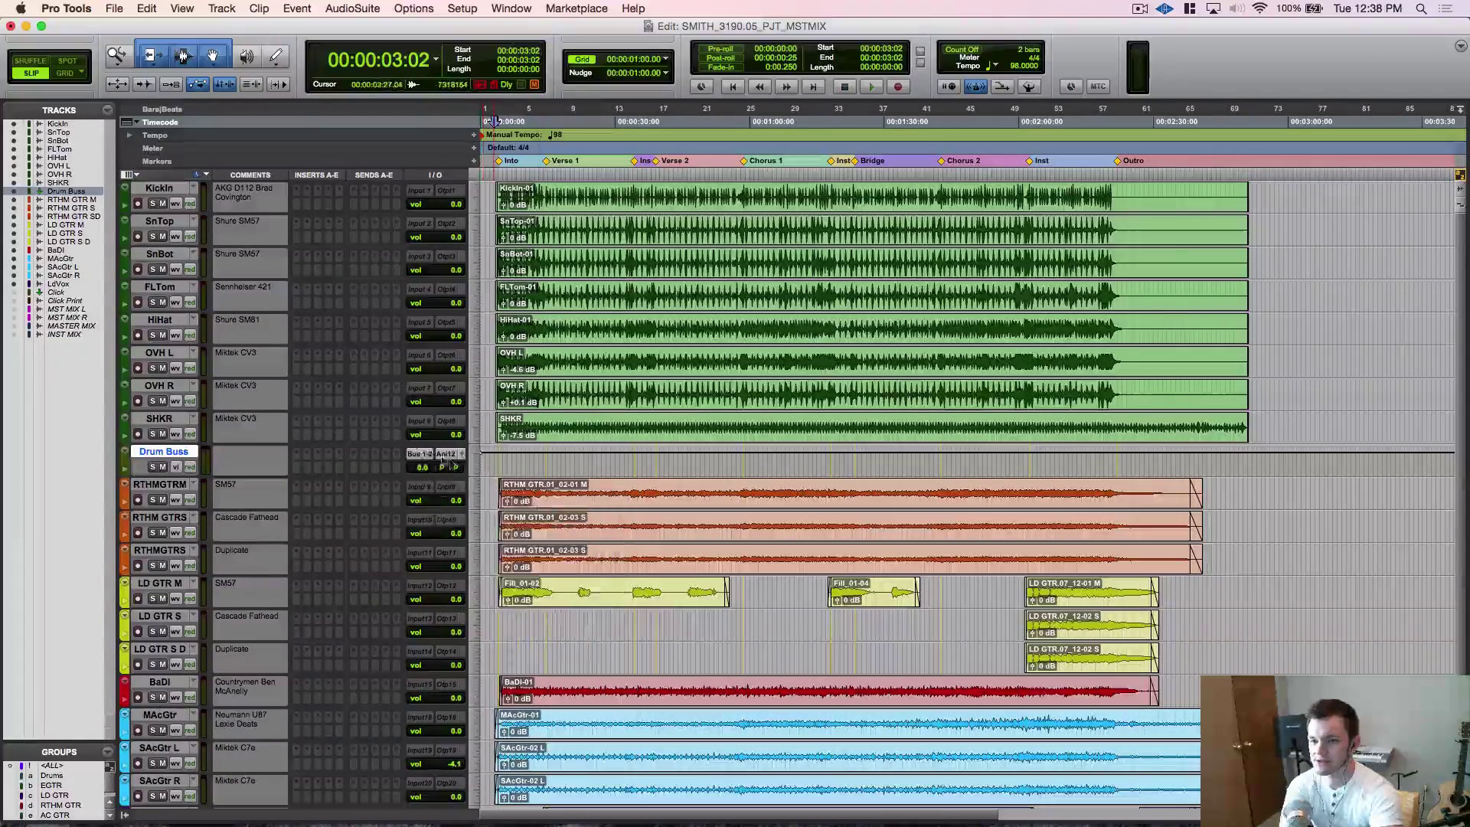
Rename the Bus 1-2 path to Drum Buss.
{"action": "right_click", "coordinate": [426, 454]}
{"action": "right_click", "coordinate": [419, 454]}
{"action": "right_click", "coordinate": [418, 454]}
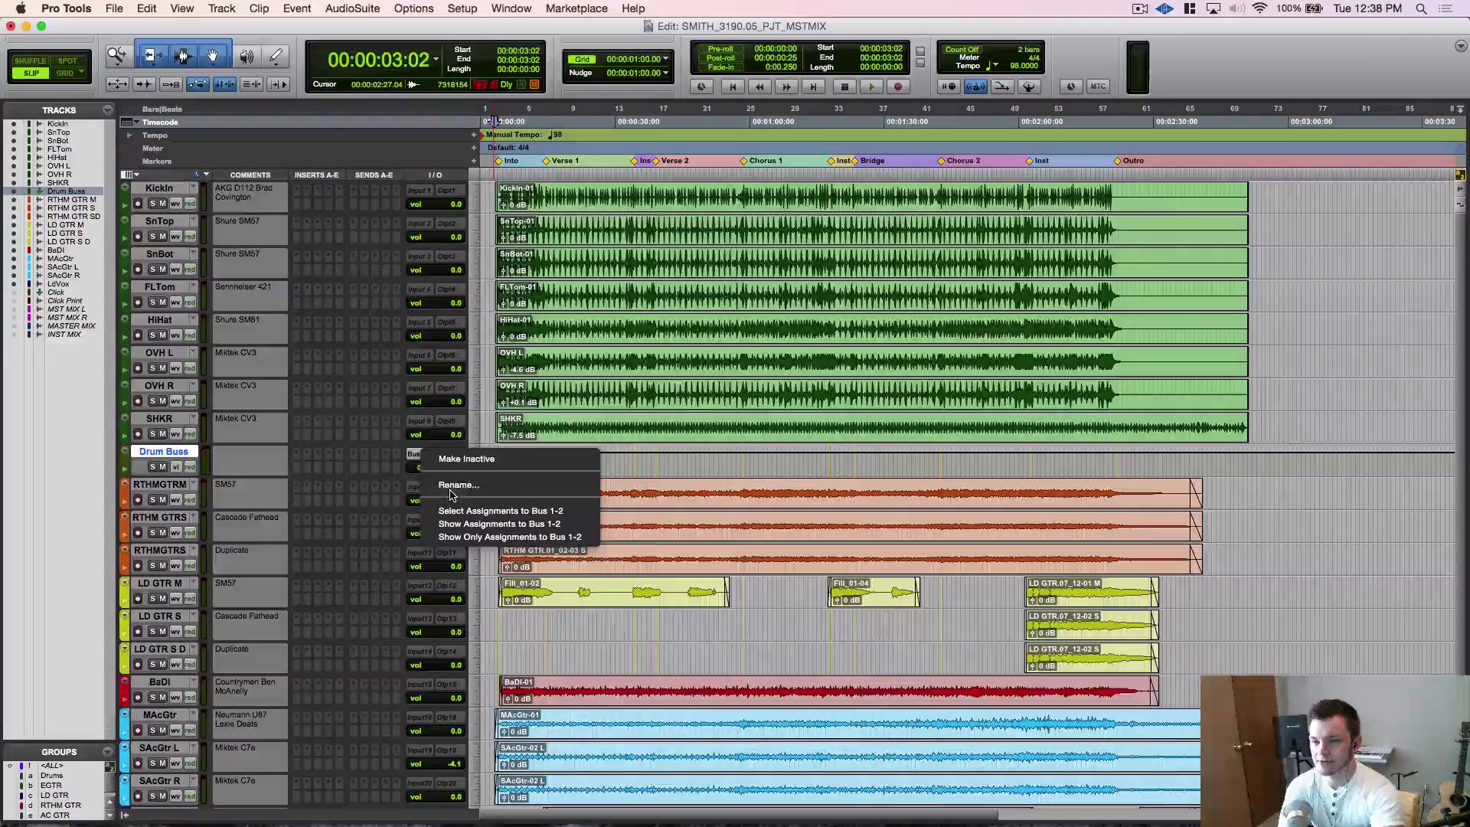
{"action": "left_click", "coordinate": [455, 485]}
{"action": "type", "text": "Dr"}
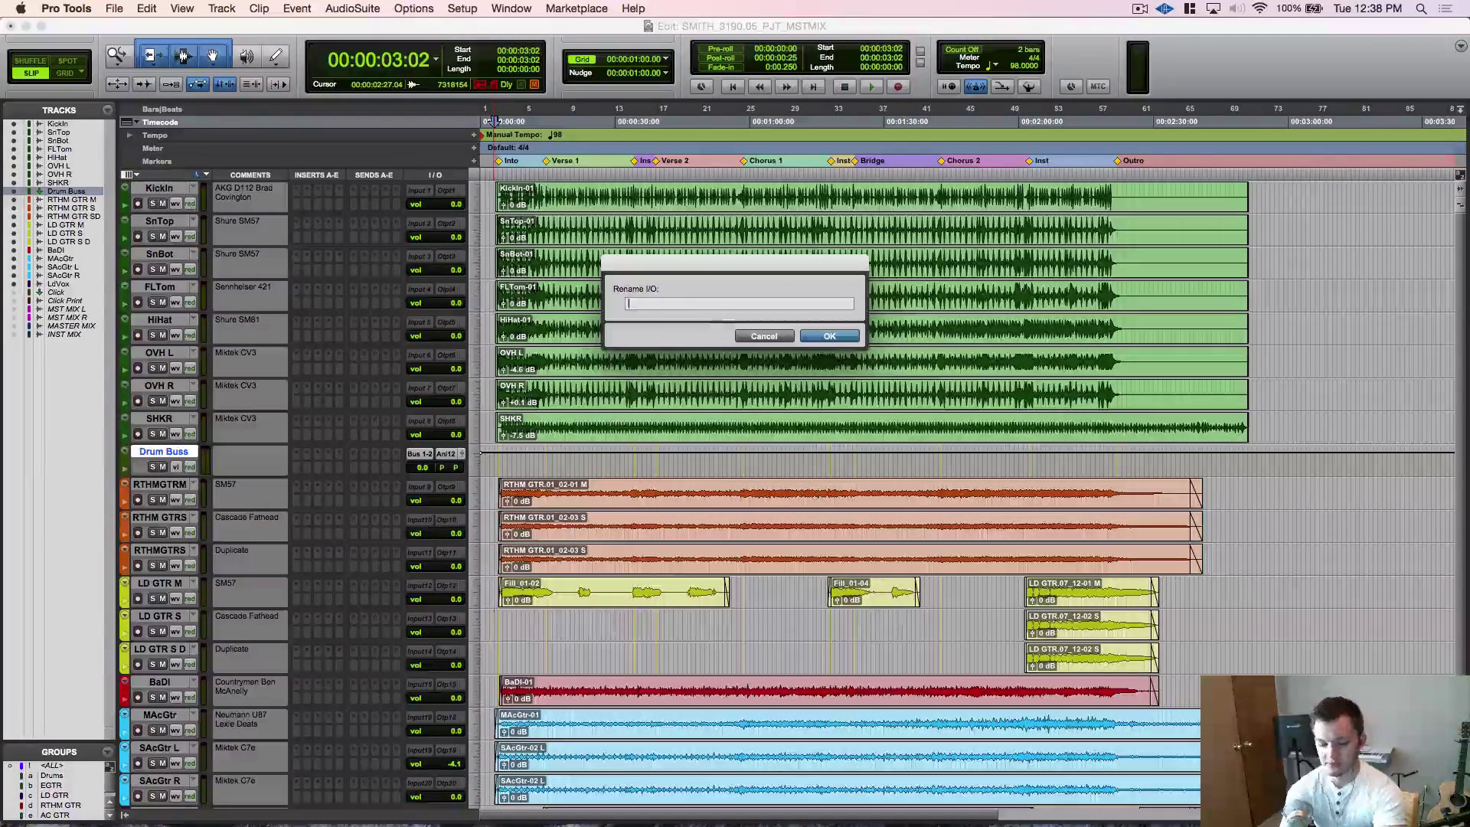
{"action": "type", "text": "um Buss"}
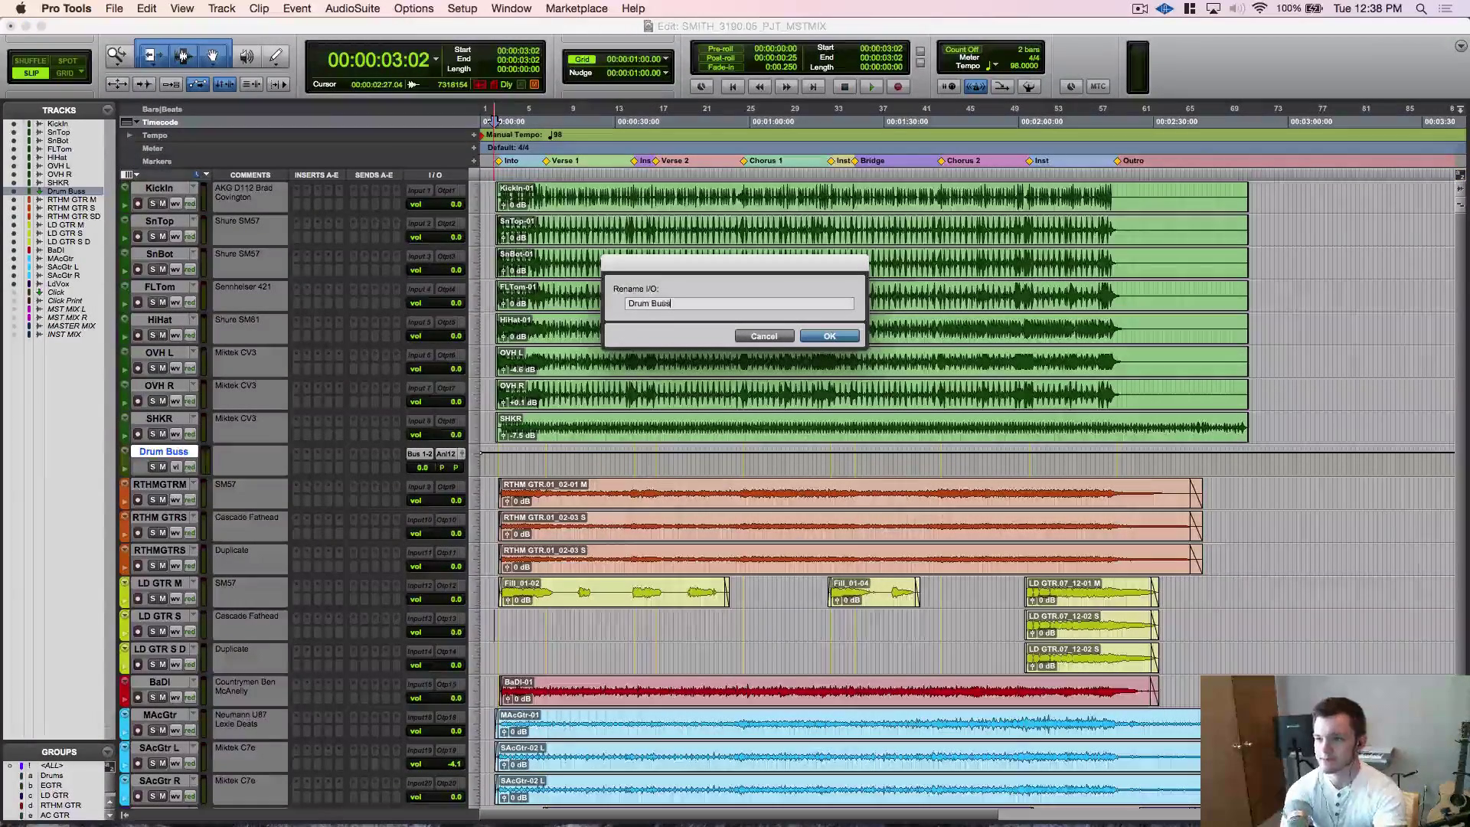
{"action": "key", "text": "Return"}
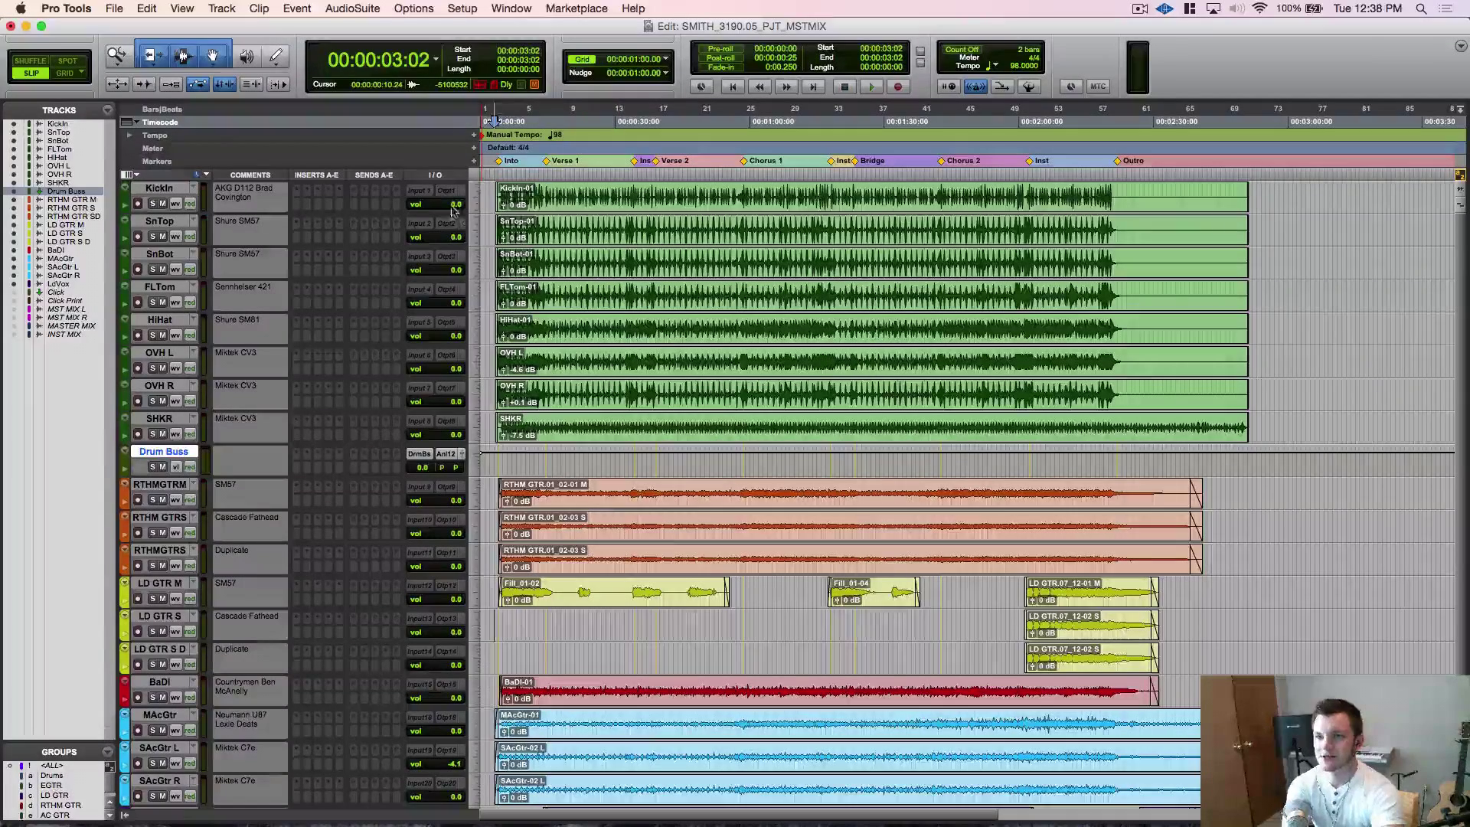
Route the outputs of the eight drum tracks, KickIn through SHKR, to Drum Buss (Stereo).
{"action": "left_click", "coordinate": [171, 192]}
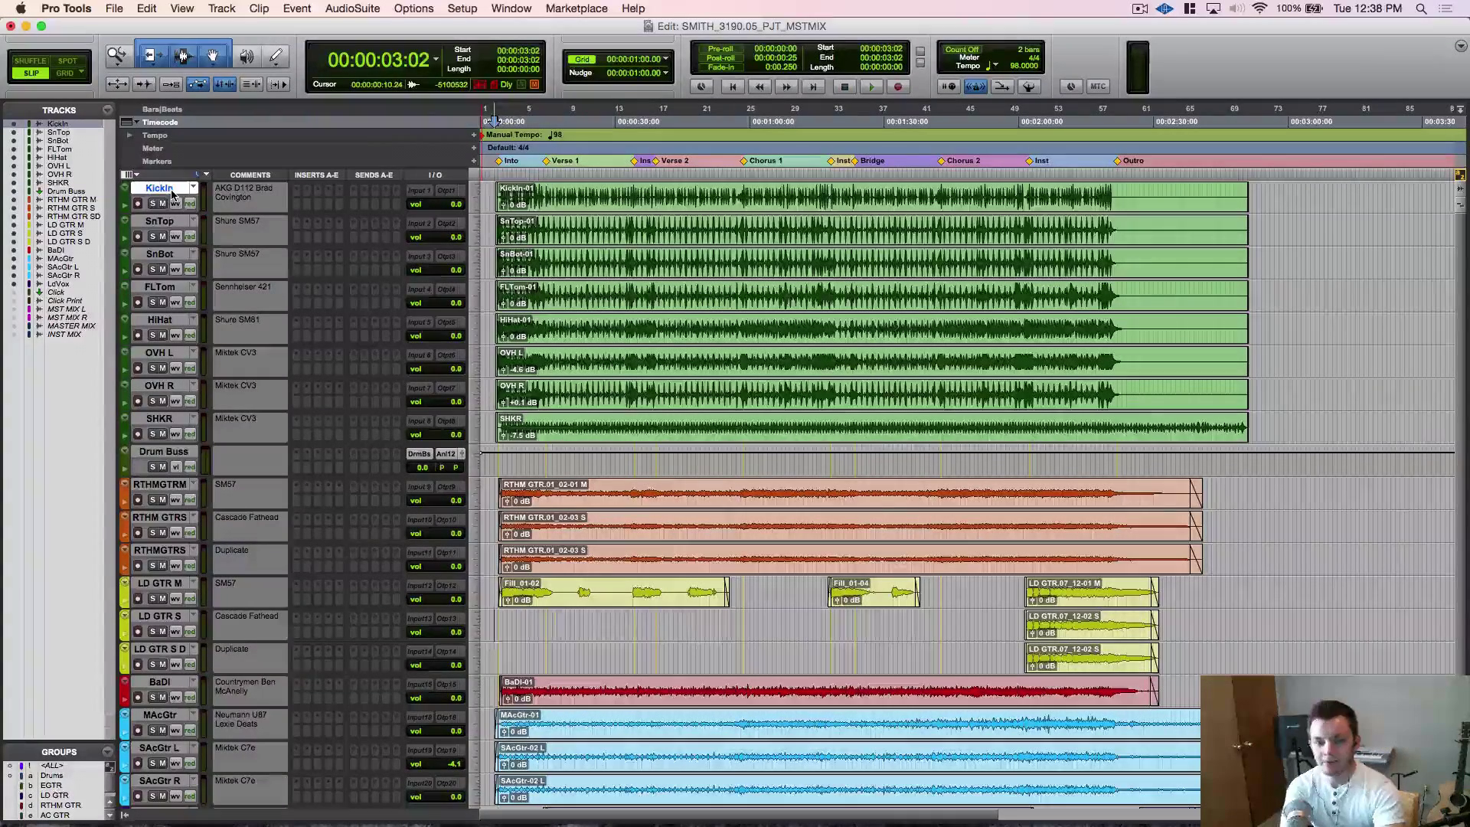
{"action": "left_click", "coordinate": [165, 420], "text": "shift"}
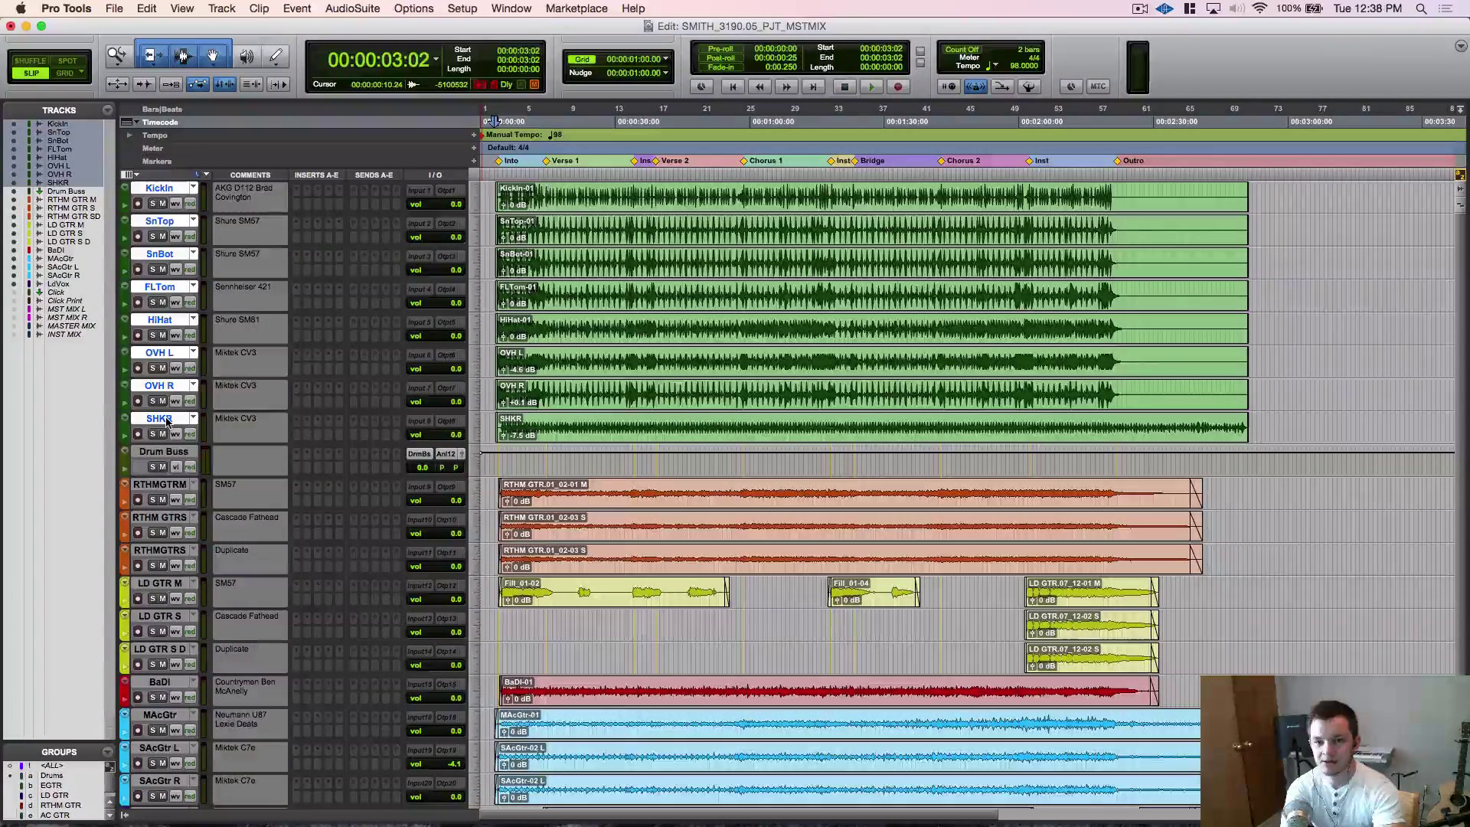
{"action": "left_click", "coordinate": [447, 193]}
{"action": "mouse_move", "coordinate": [502, 205]}
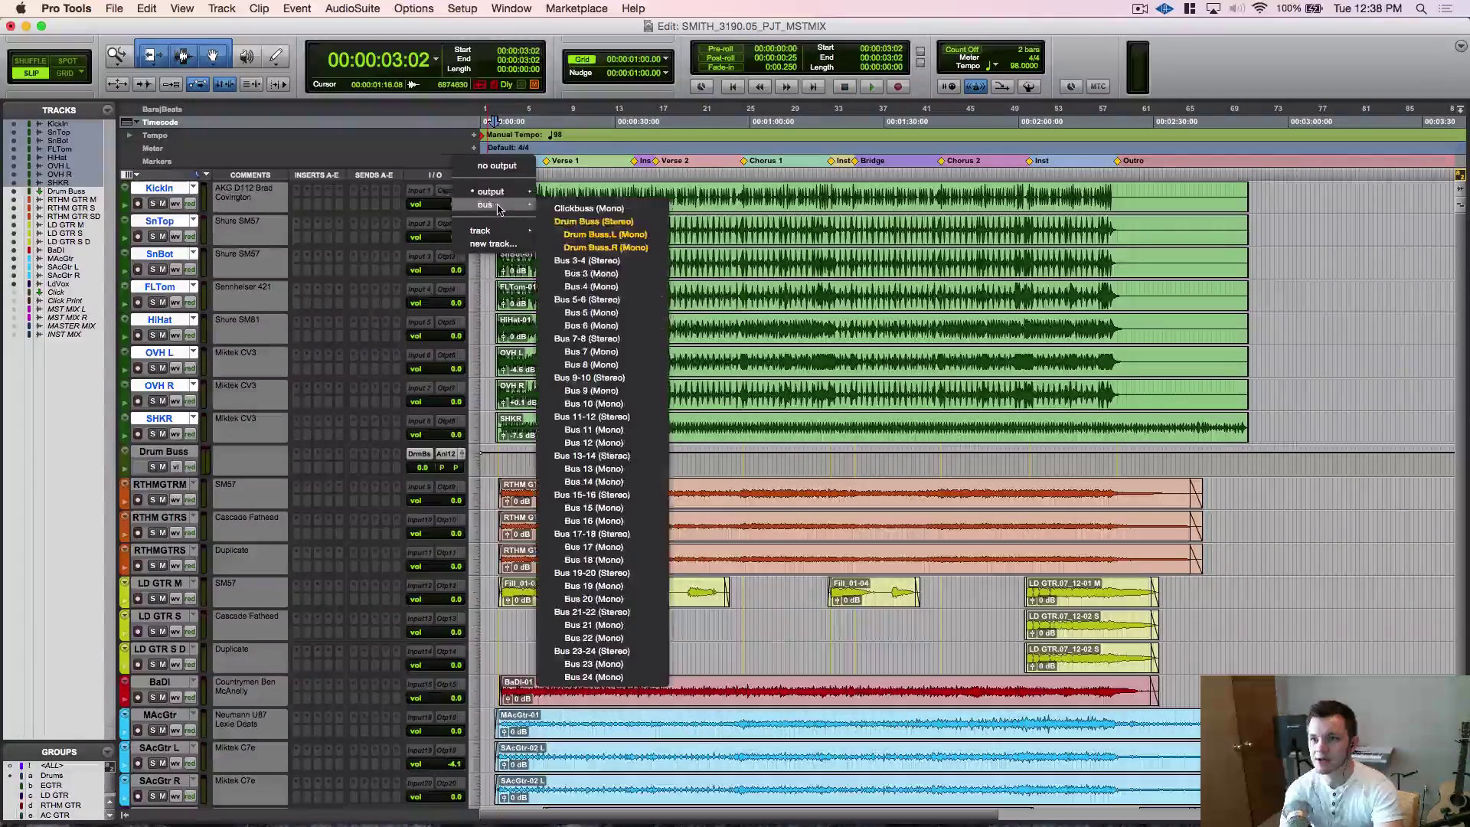
{"action": "left_click", "coordinate": [554, 221], "text": "alt+shift"}
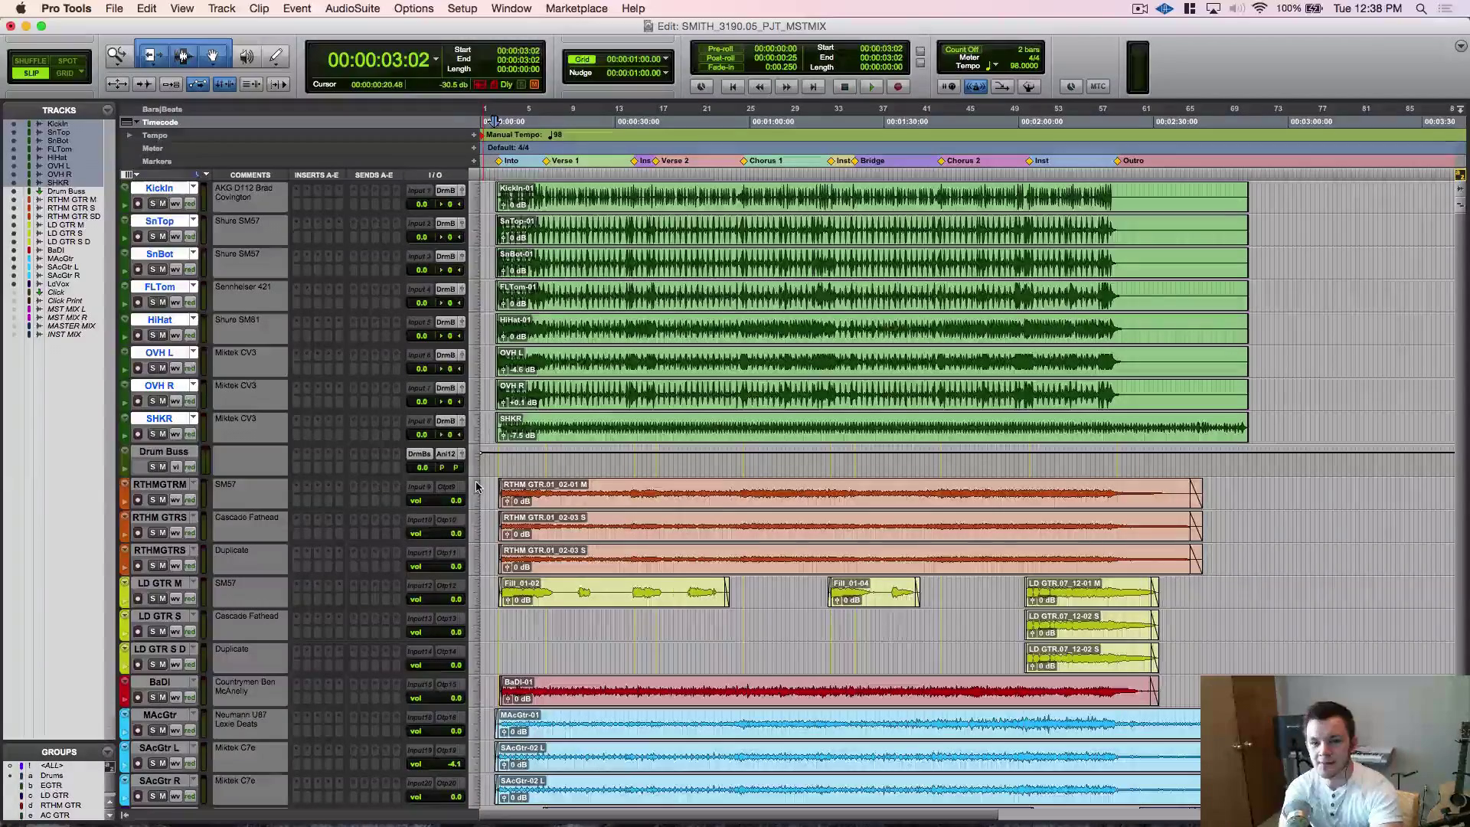
Create a new stereo Aux Input track below the last rhythm guitar track.
{"action": "left_click", "coordinate": [159, 550]}
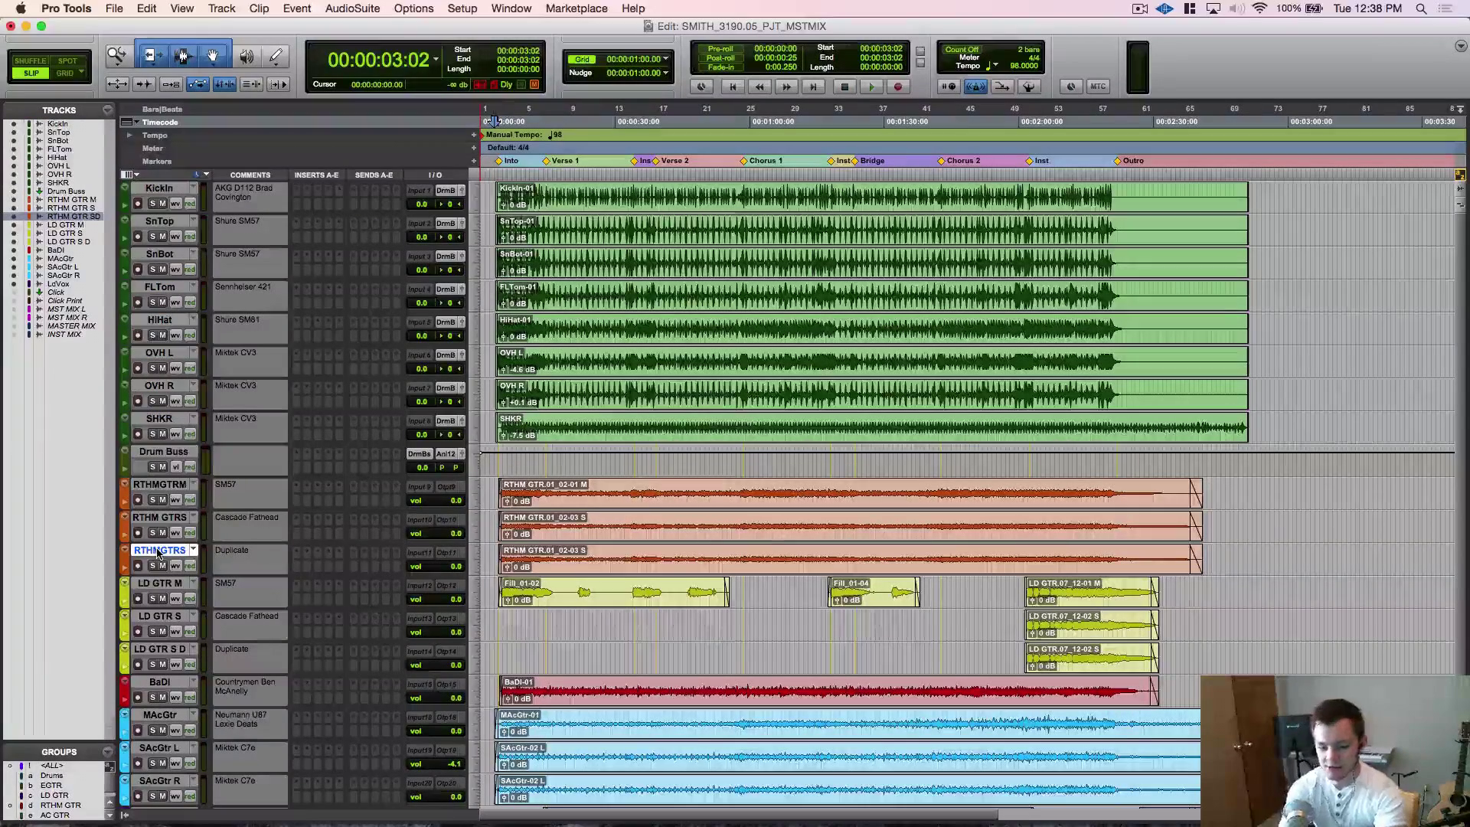
{"action": "key", "text": "super+shift+n"}
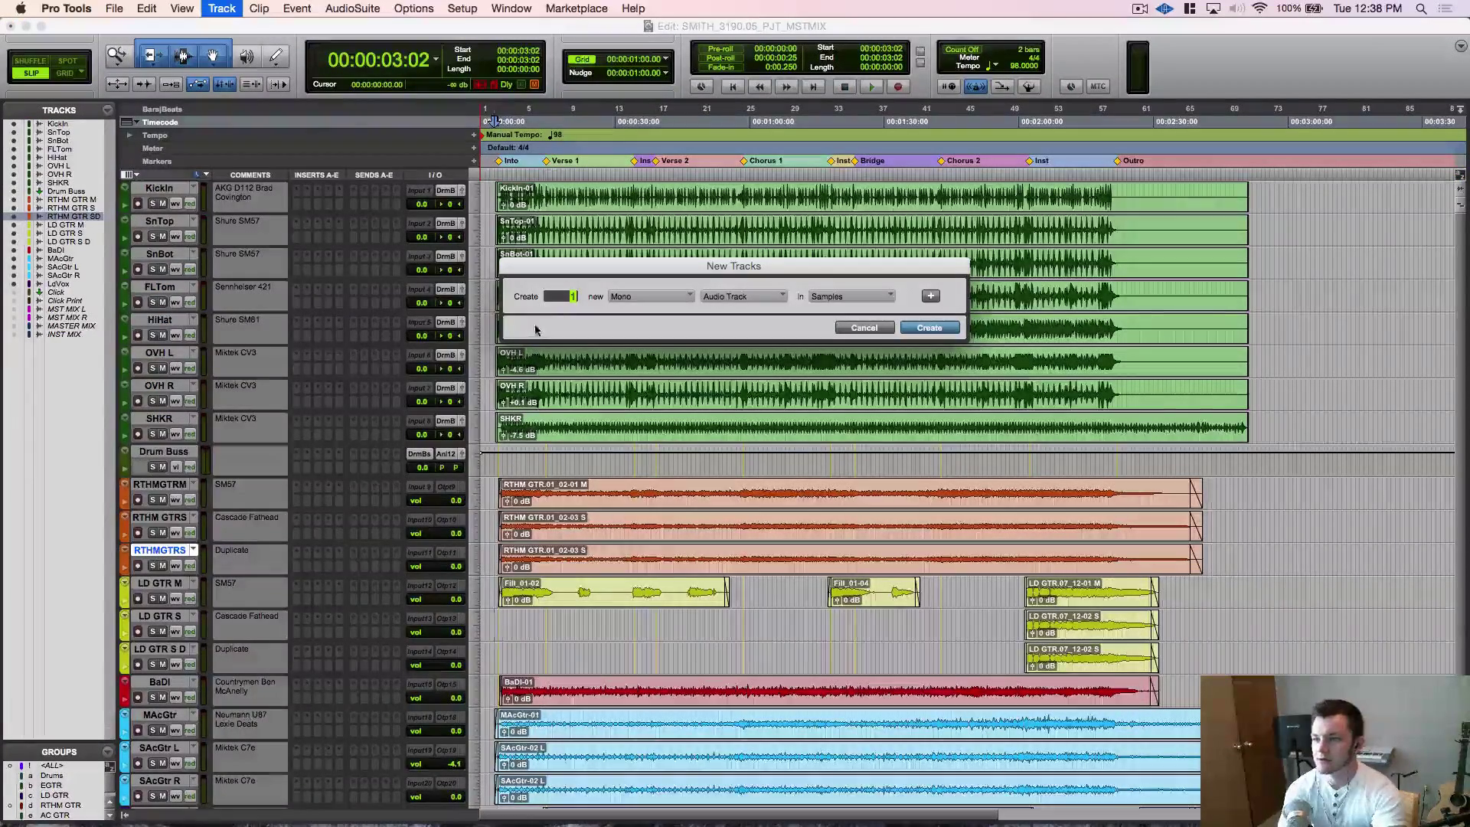
{"action": "left_click", "coordinate": [620, 298]}
{"action": "left_click", "coordinate": [635, 310]}
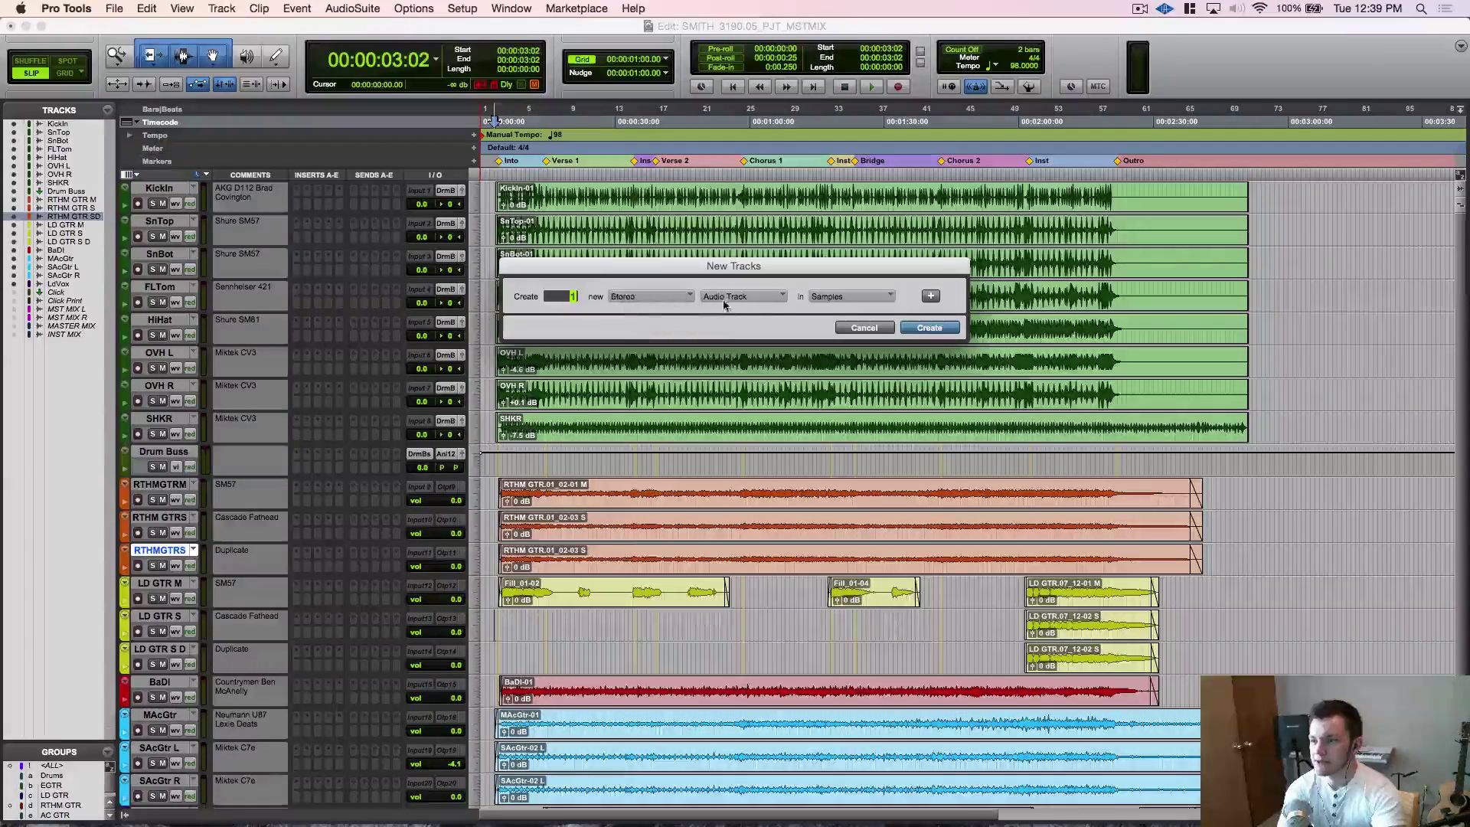
{"action": "left_click", "coordinate": [734, 299]}
{"action": "left_click", "coordinate": [769, 313]}
{"action": "left_click", "coordinate": [928, 327]}
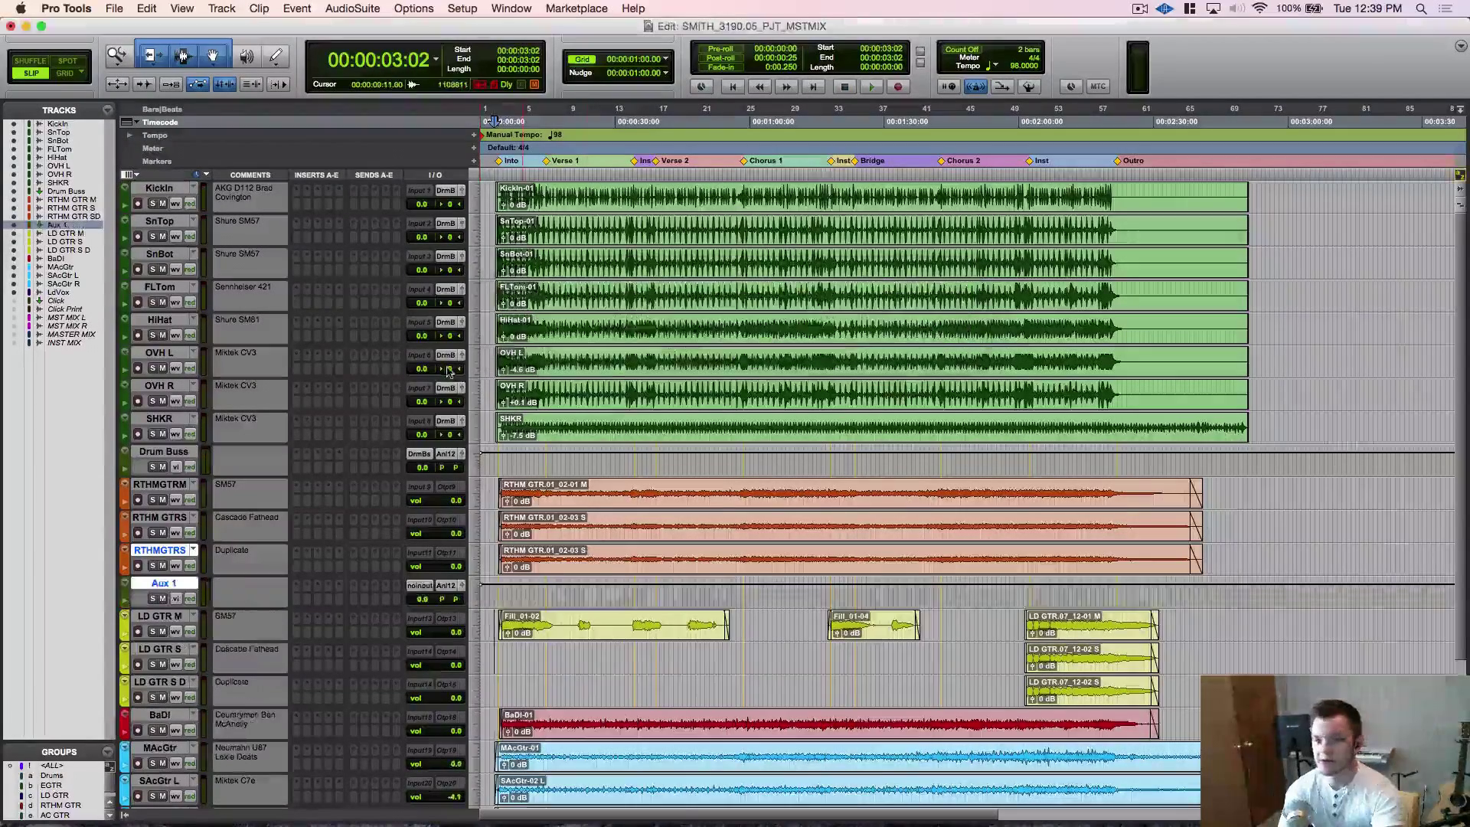
Colour the new aux bright orange and rename it RTHM Buss.
{"action": "double_click", "coordinate": [126, 597]}
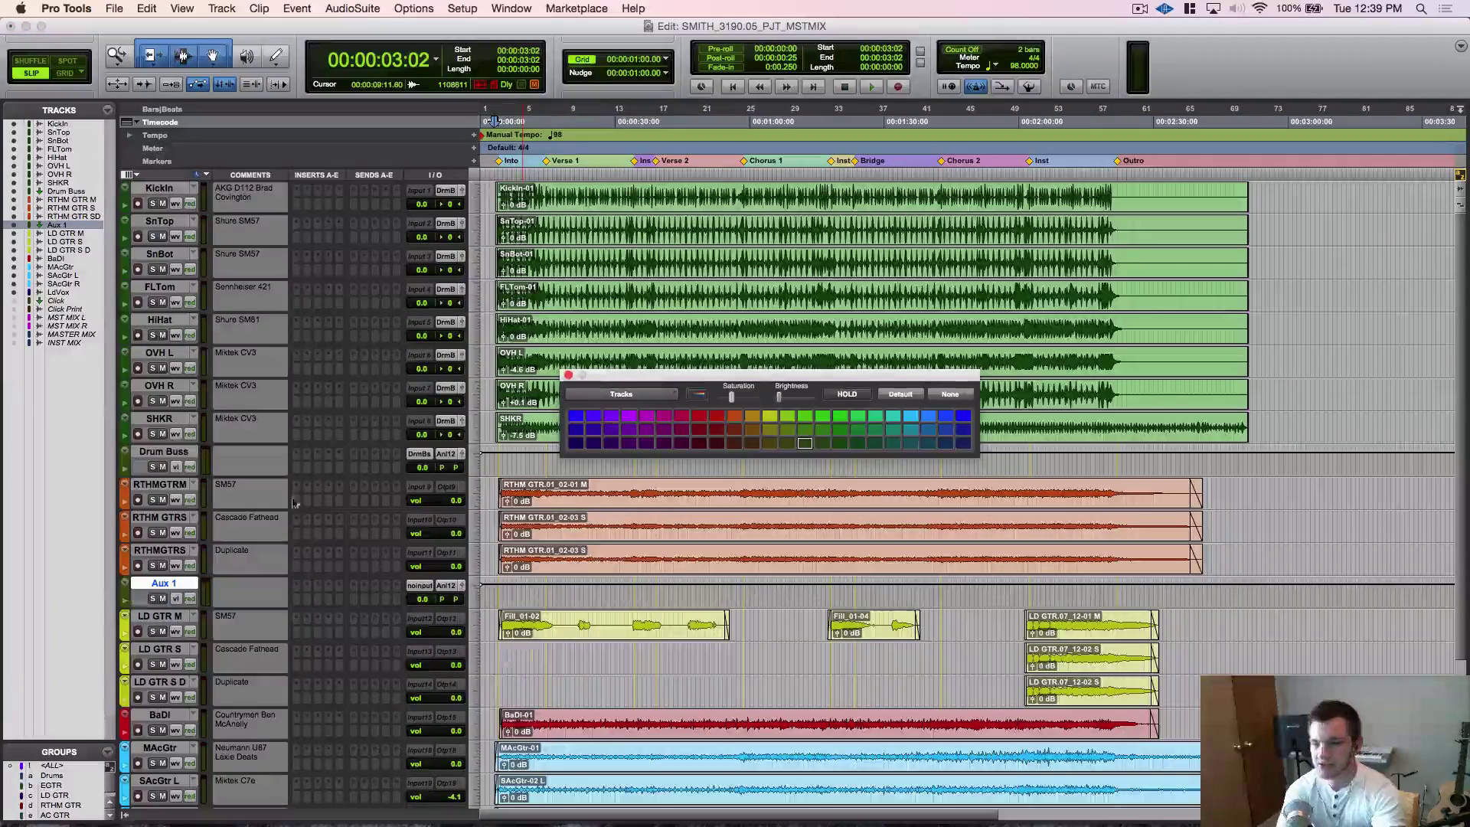
{"action": "left_click", "coordinate": [751, 416]}
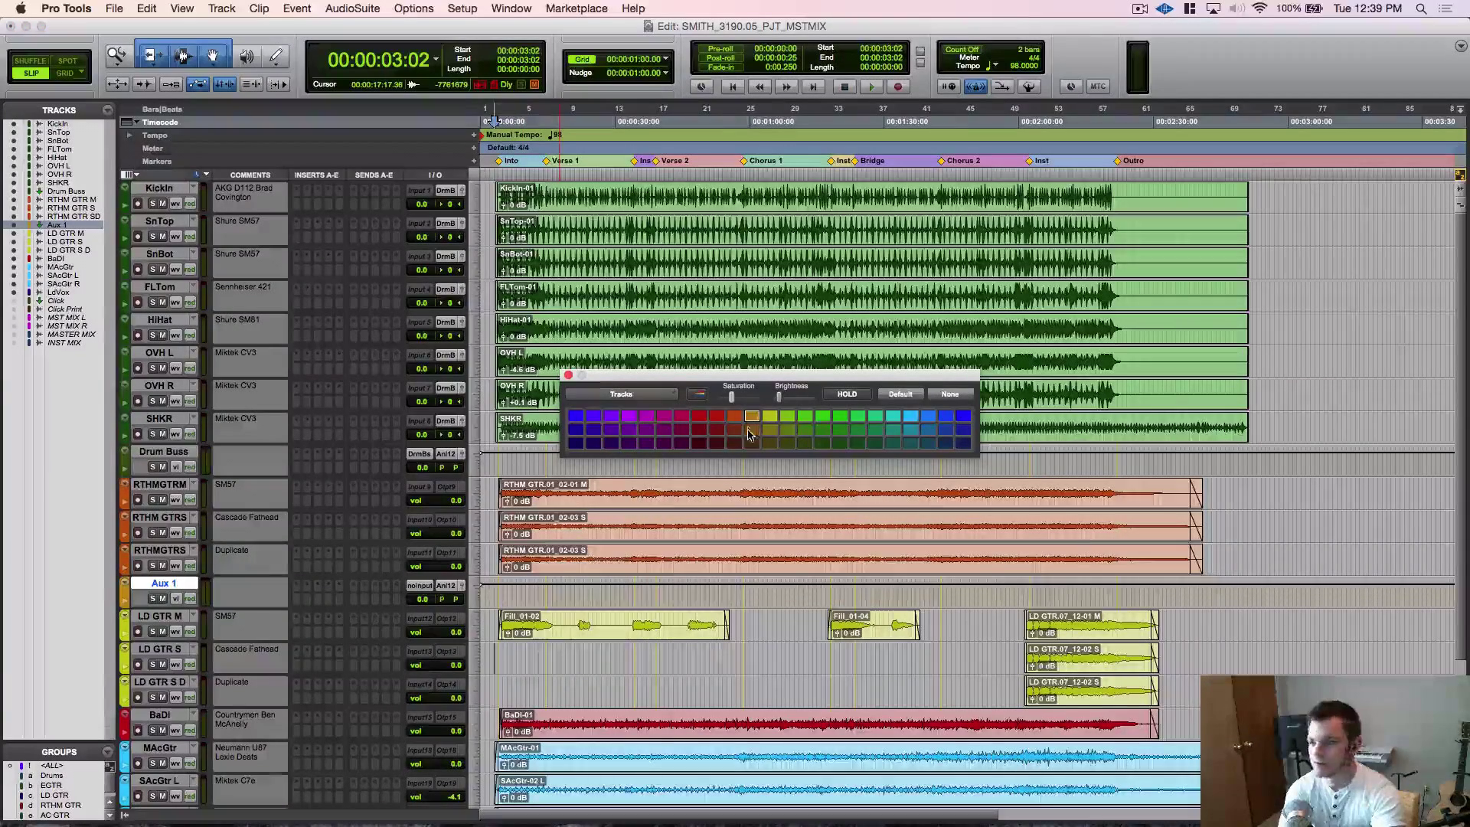
{"action": "left_click", "coordinate": [748, 431]}
{"action": "left_click", "coordinate": [735, 417]}
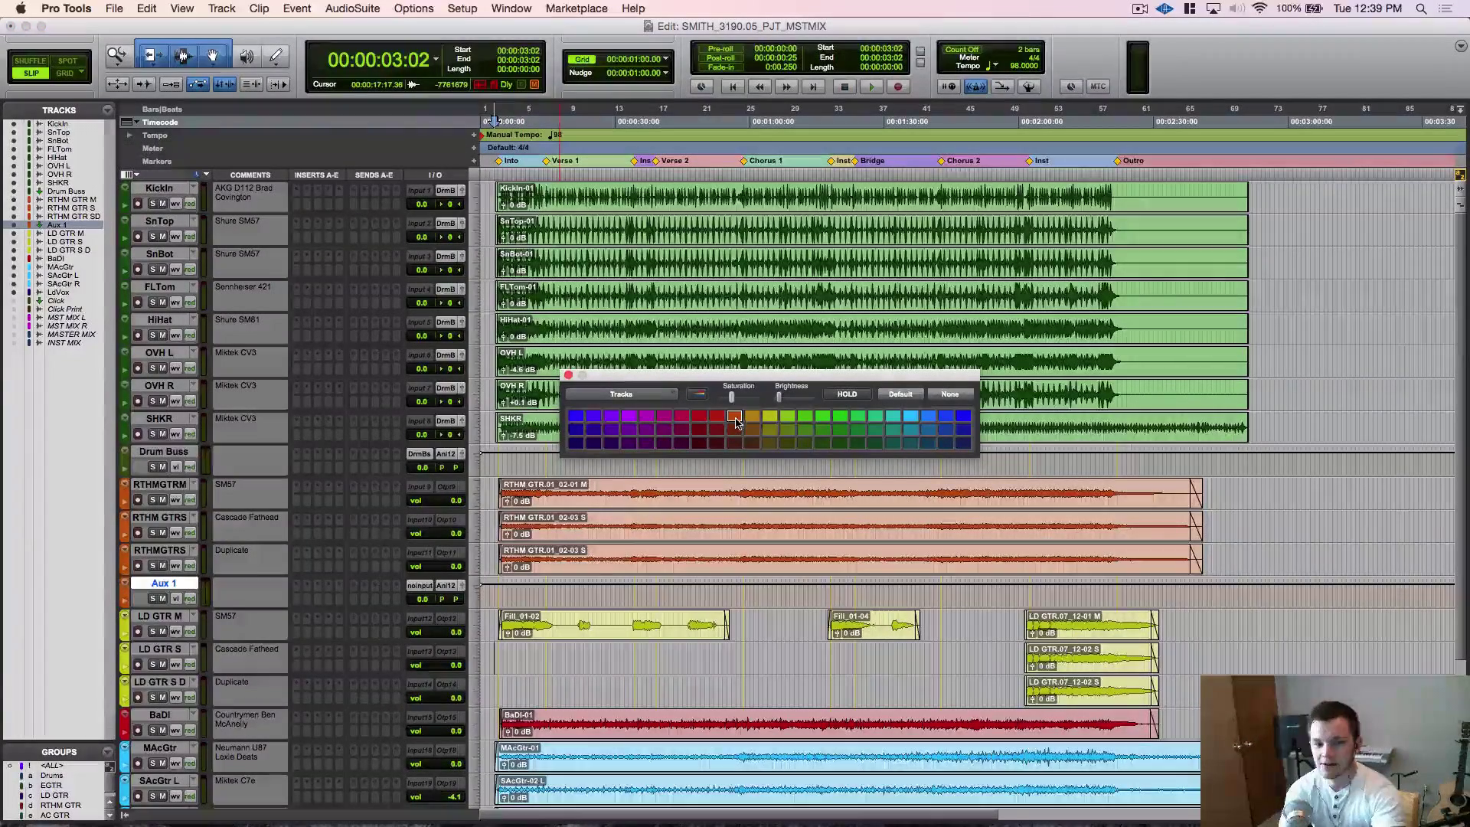
{"action": "left_click", "coordinate": [567, 375]}
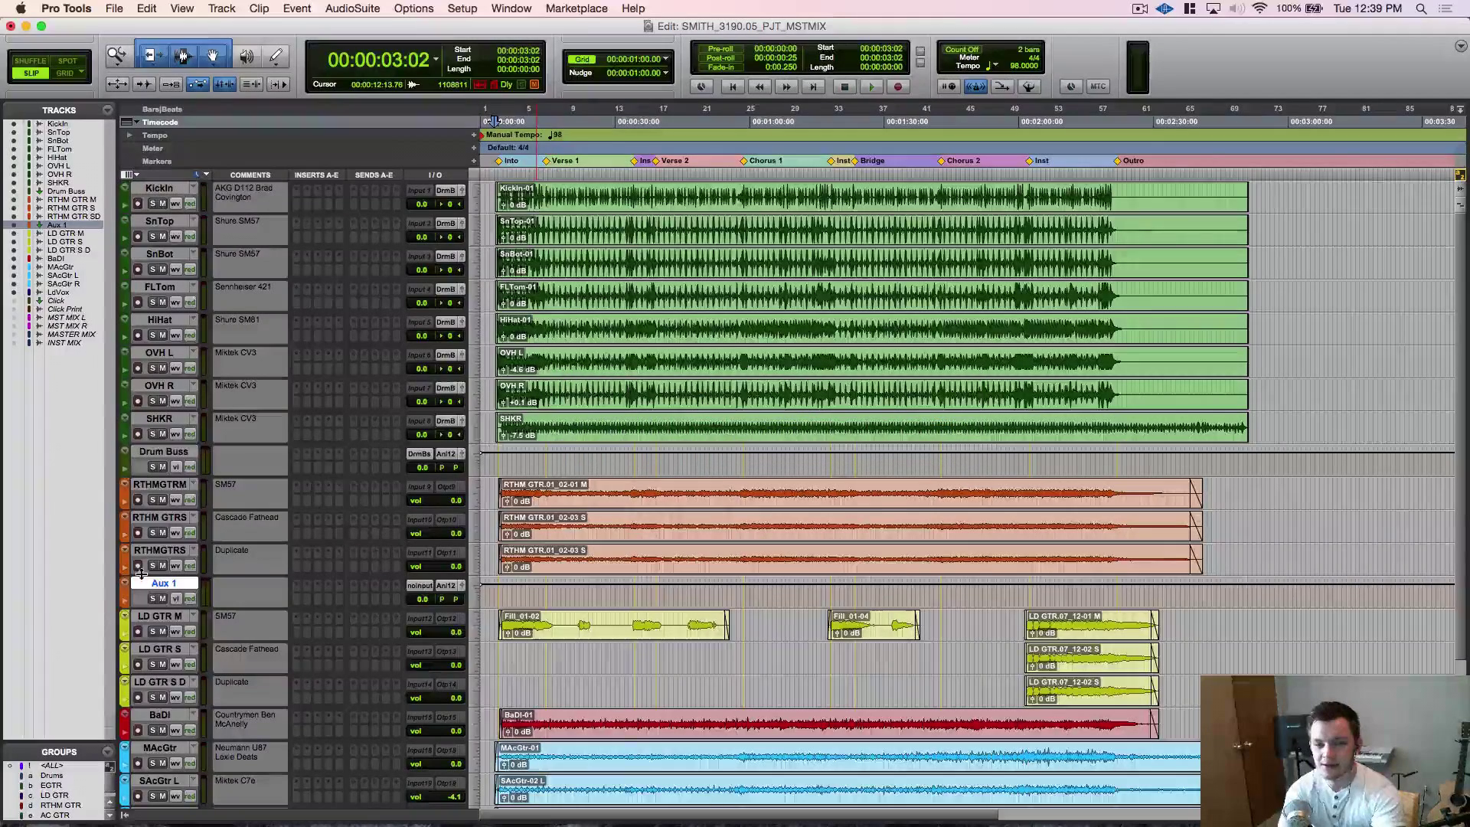
{"action": "double_click", "coordinate": [175, 586]}
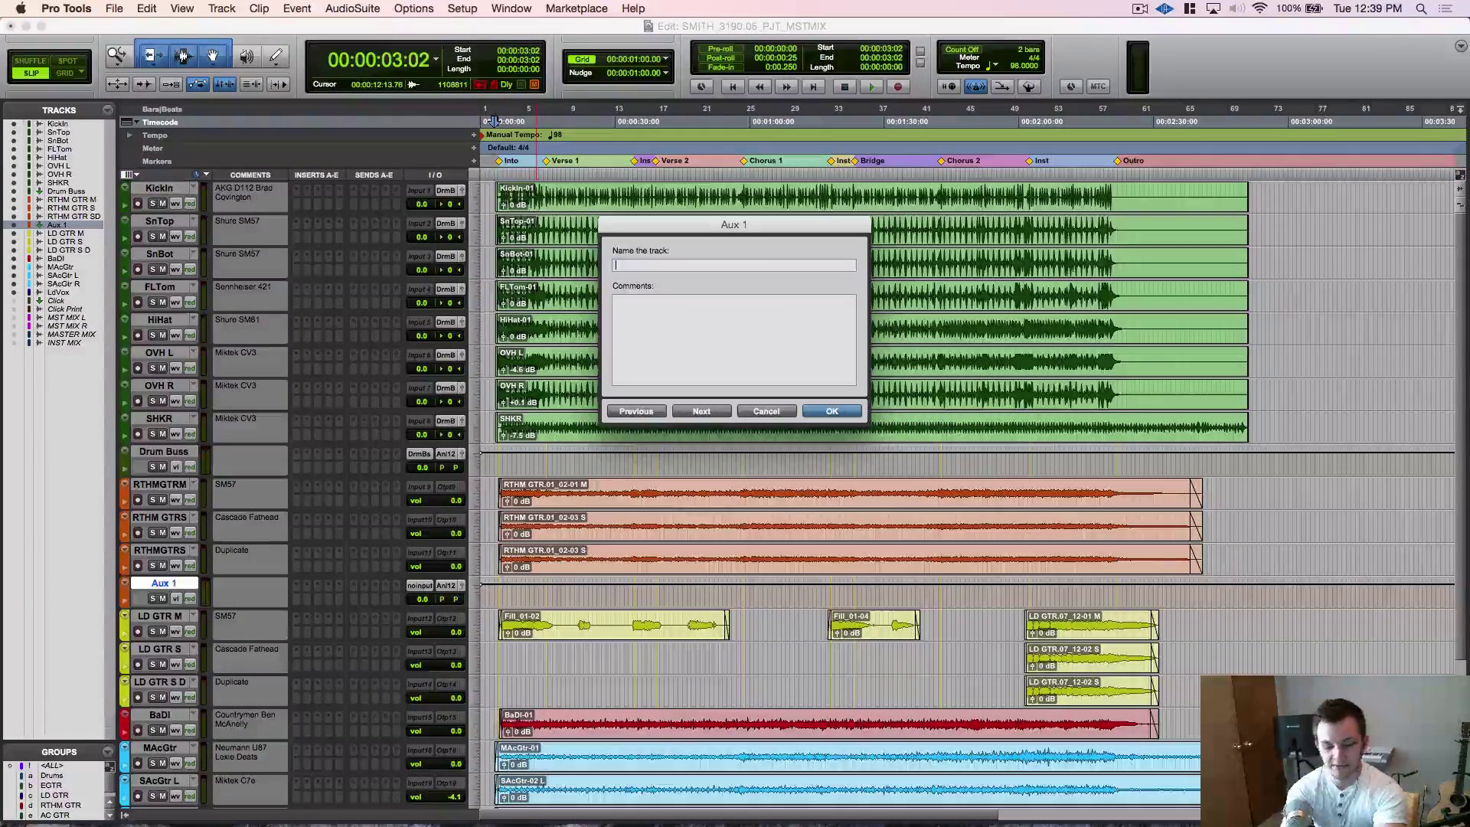
{"action": "type", "text": "RTHM "}
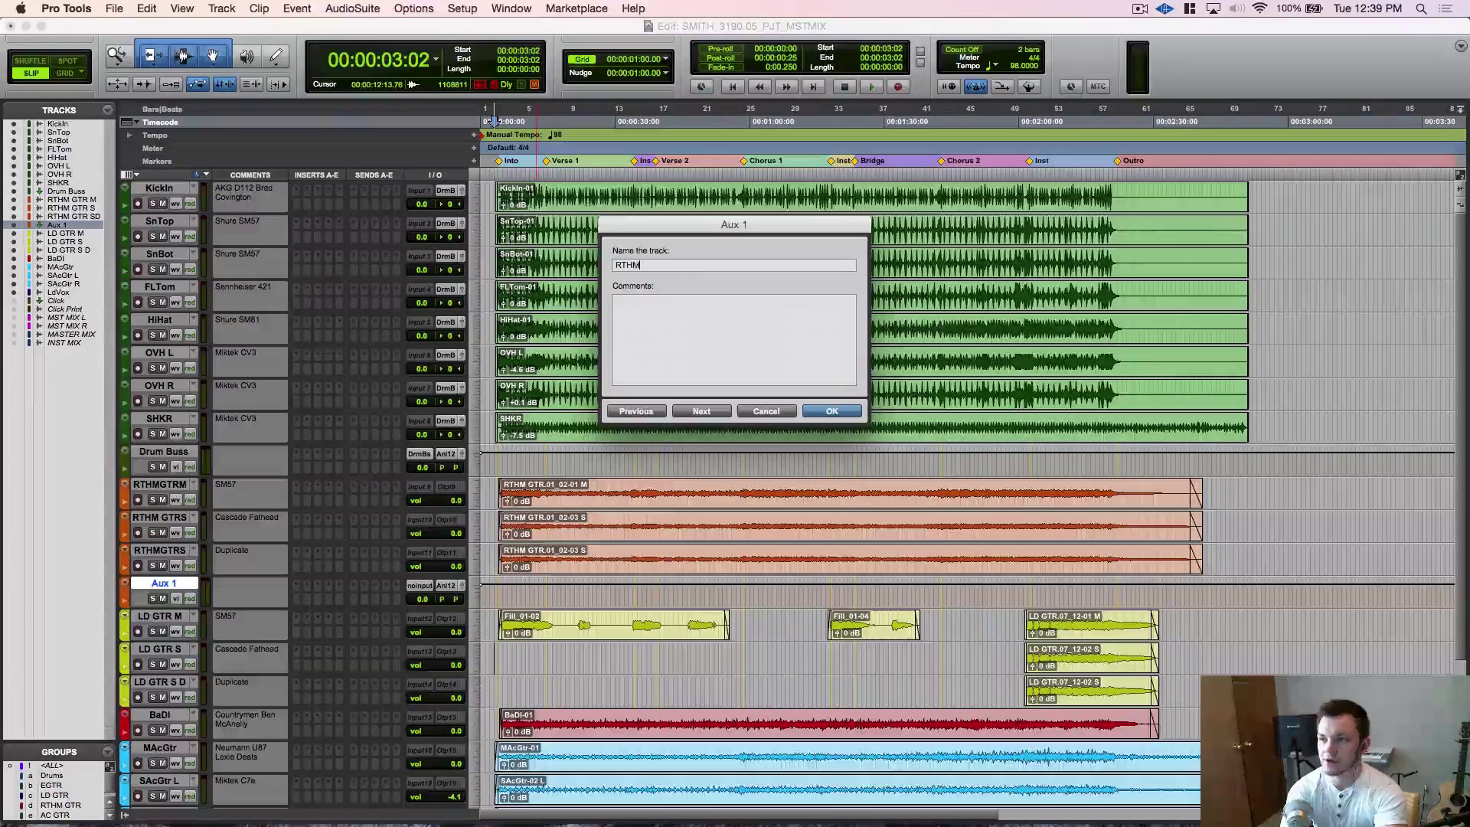
{"action": "type", "text": "Buss"}
{"action": "key", "text": "Return"}
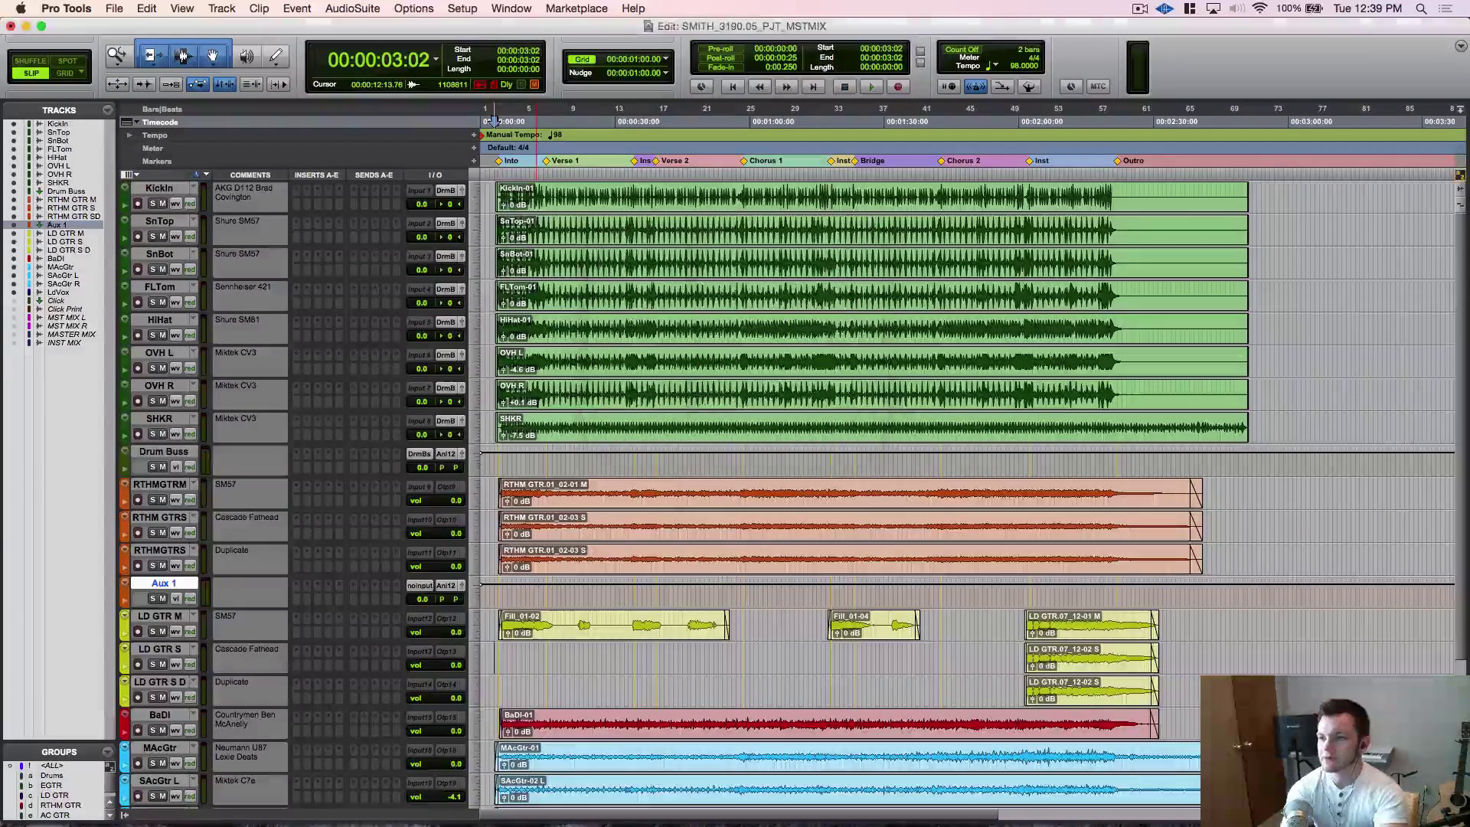
Feed RTHM Buss from Bus 3-4 and rename that bus Rthm Buss.
{"action": "left_click", "coordinate": [420, 585]}
{"action": "mouse_move", "coordinate": [462, 628]}
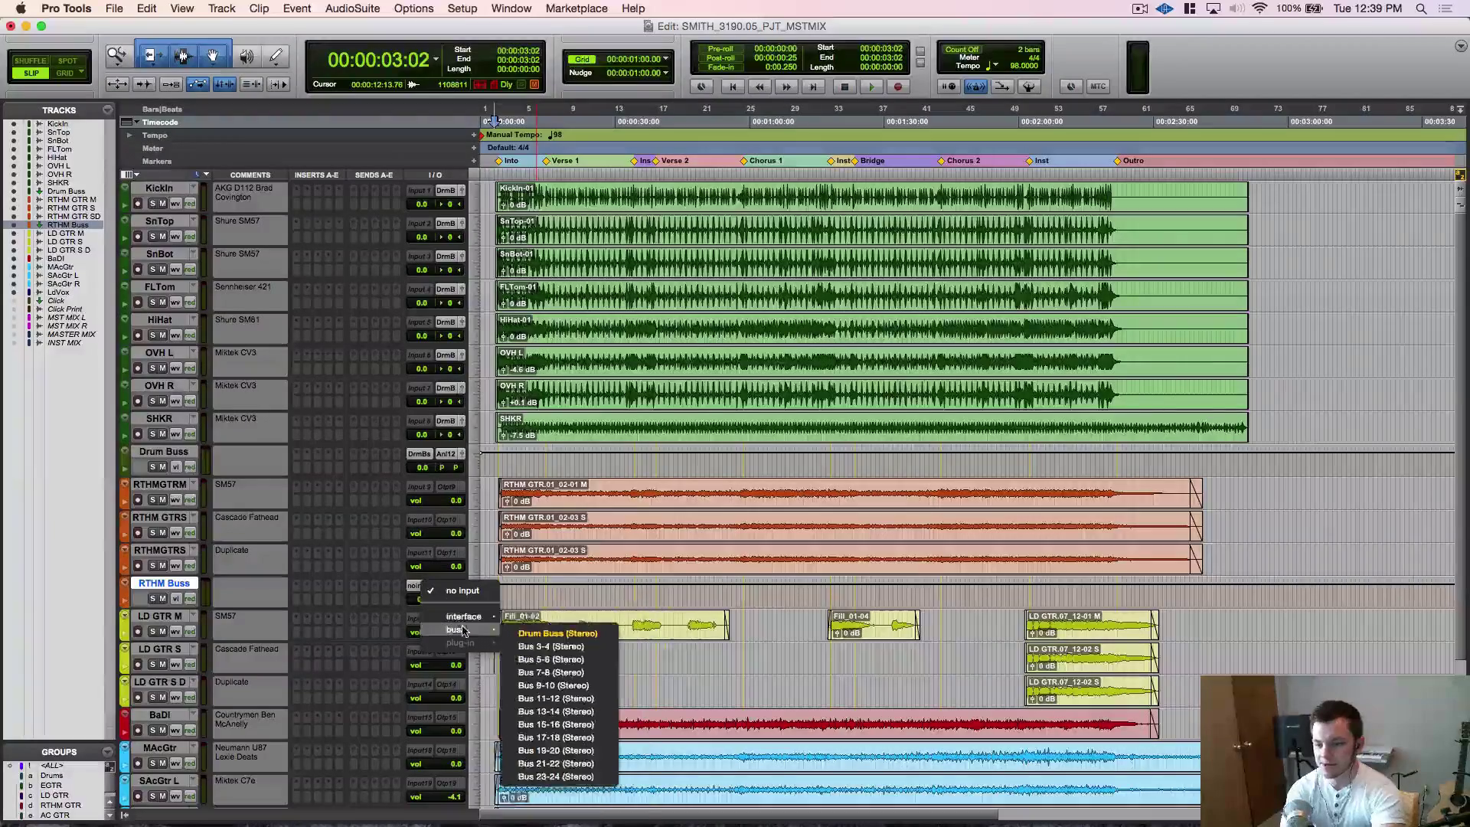
{"action": "left_click", "coordinate": [546, 647]}
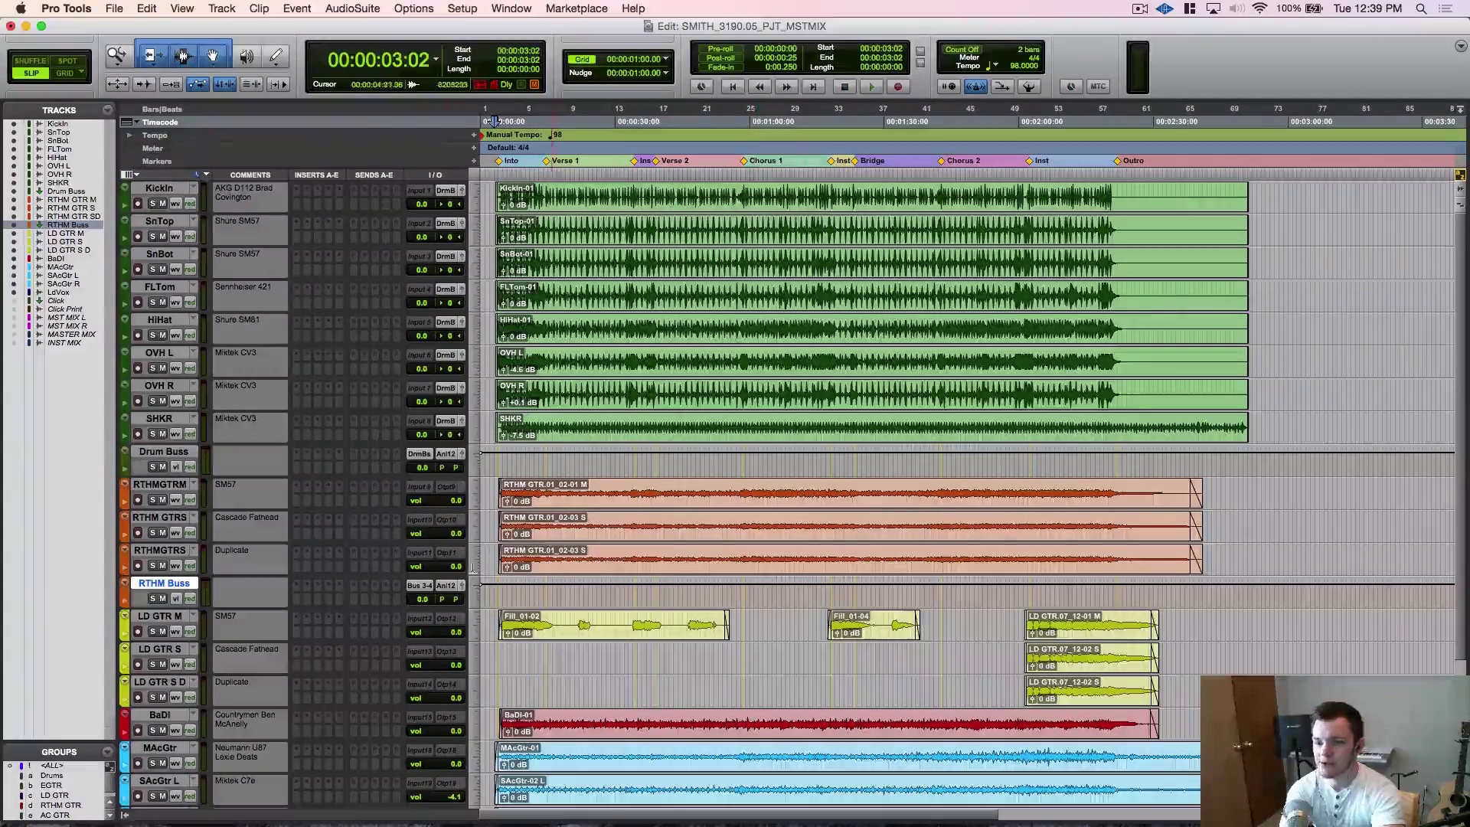
{"action": "right_click", "coordinate": [421, 585]}
{"action": "left_click", "coordinate": [452, 616]}
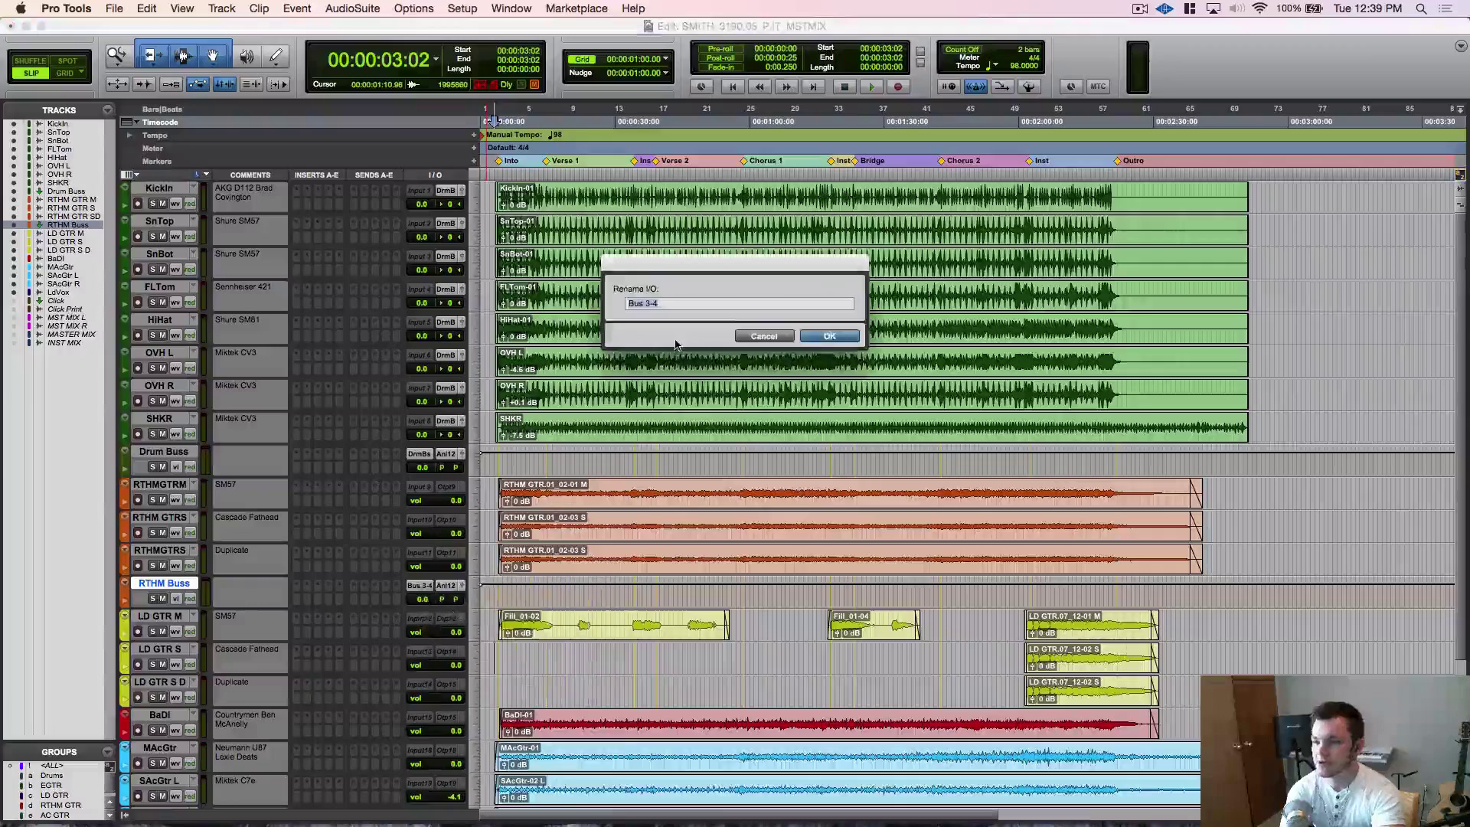
{"action": "type", "text": "Rthm "}
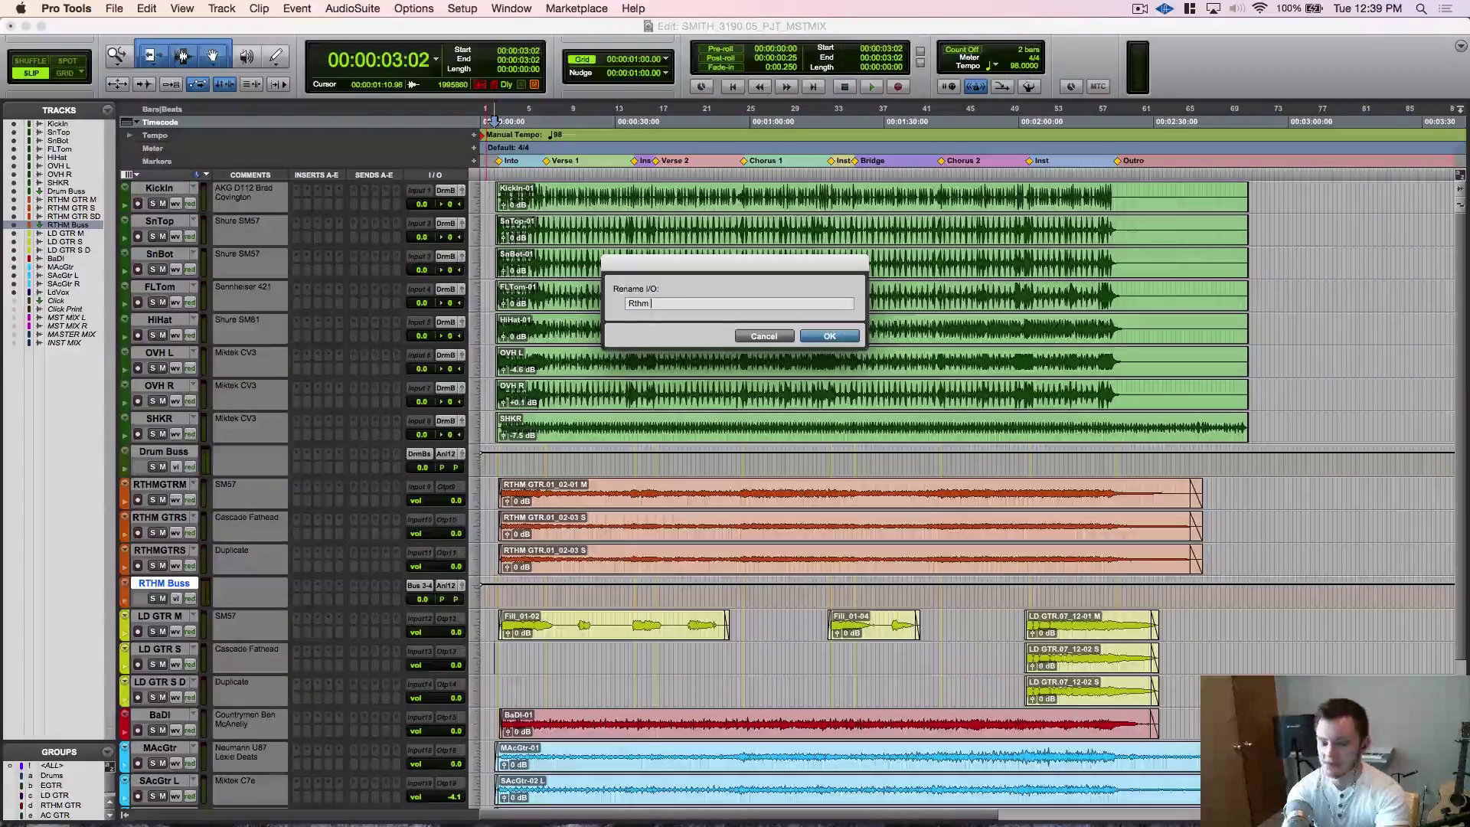
{"action": "type", "text": "Buss"}
{"action": "key", "text": "Return"}
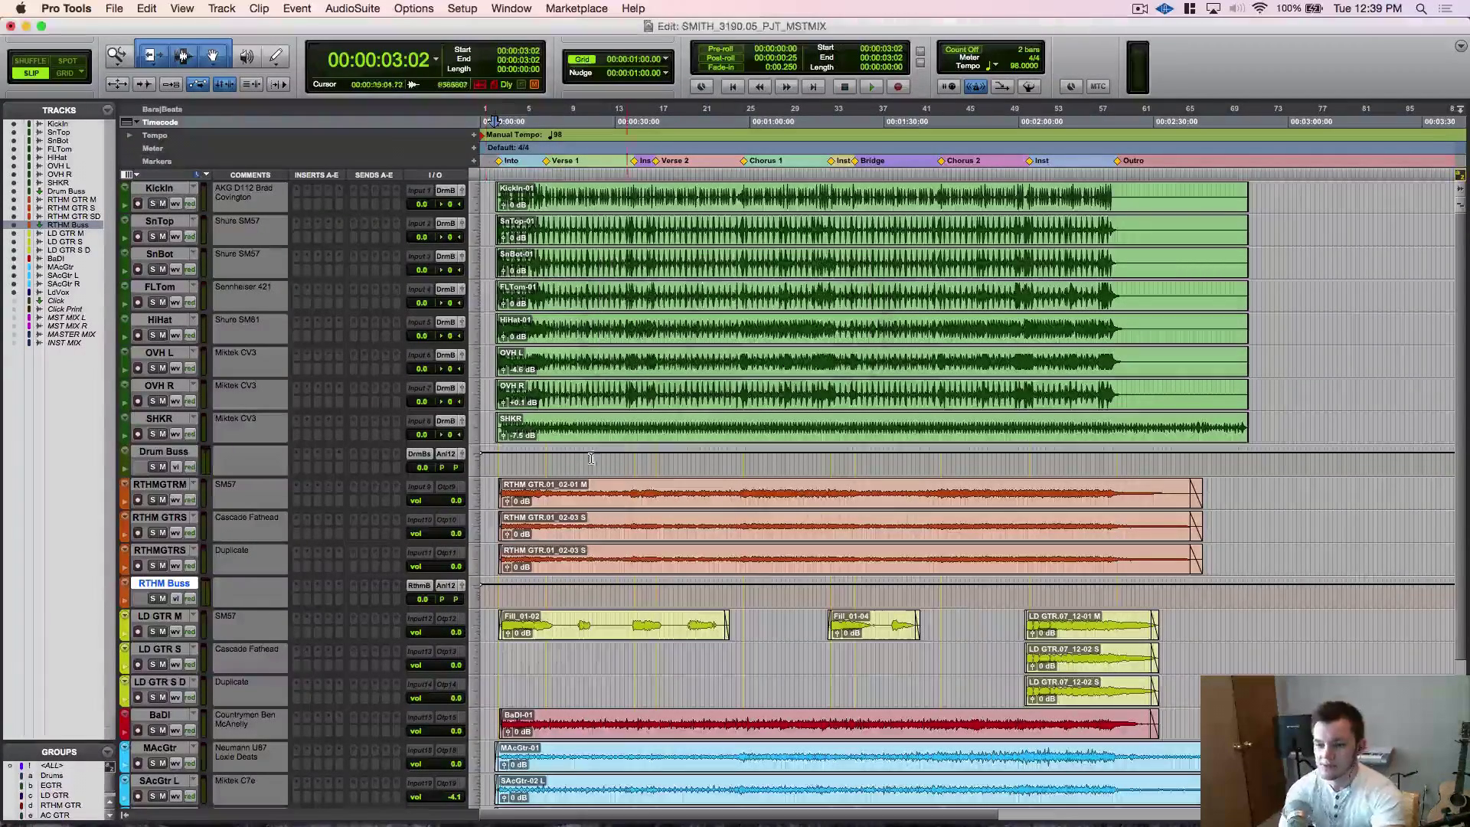
Create a new stereo Aux Input track below the LD GTR S D track.
{"action": "left_click", "coordinate": [154, 682]}
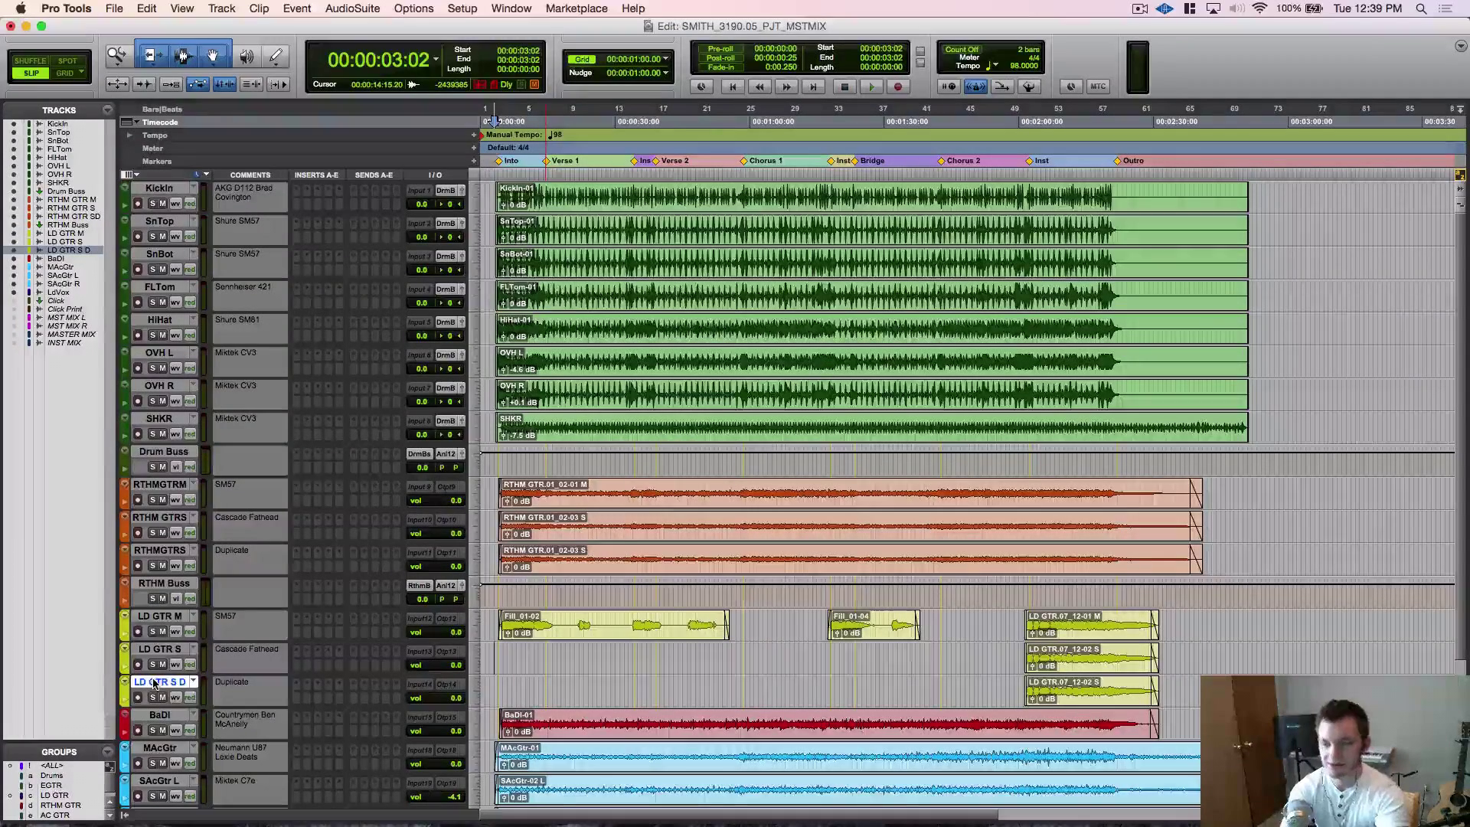
{"action": "key", "text": "super+shift+n"}
{"action": "left_click", "coordinate": [643, 296]}
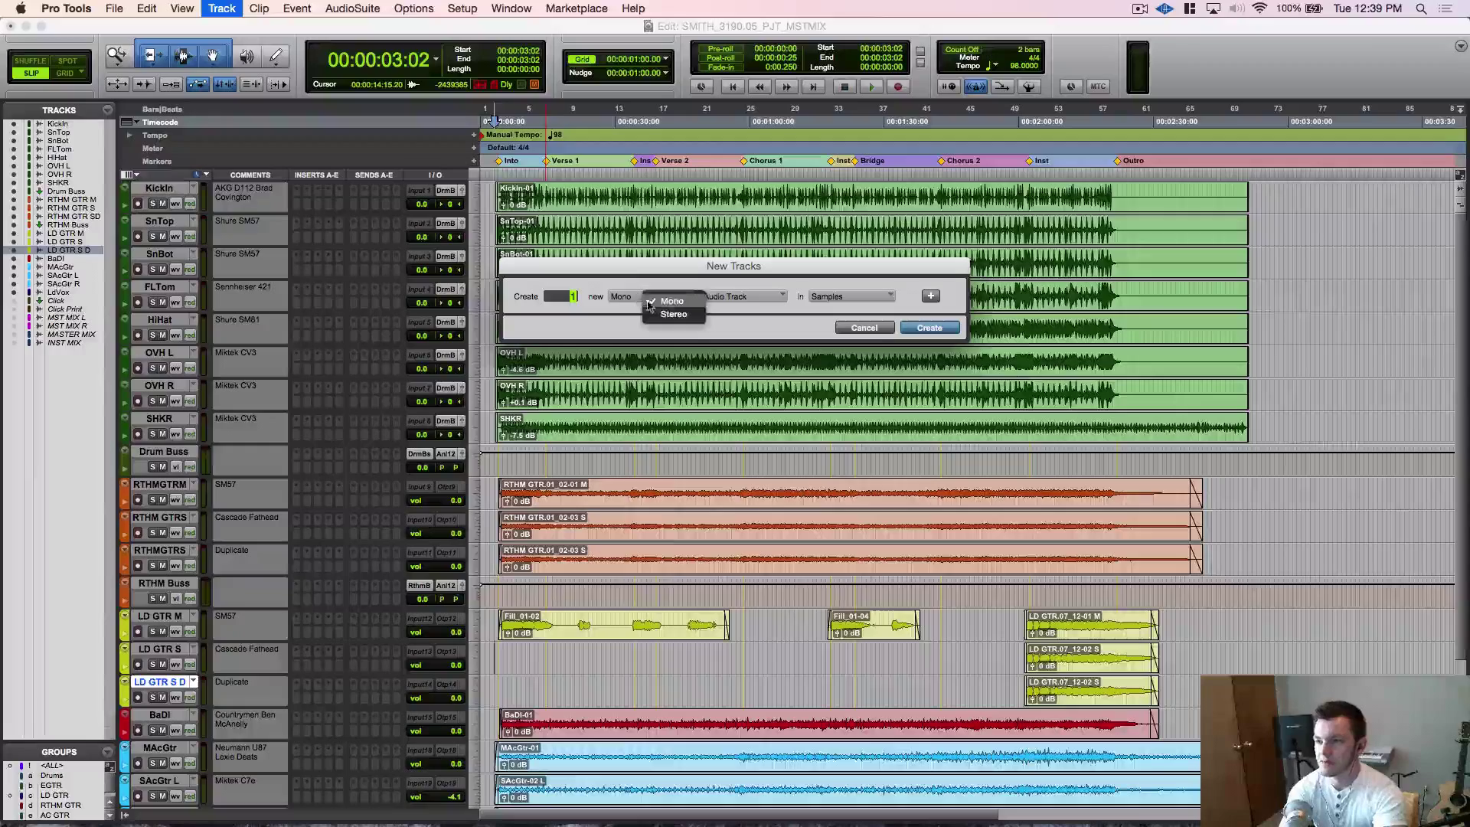
{"action": "left_click", "coordinate": [656, 316]}
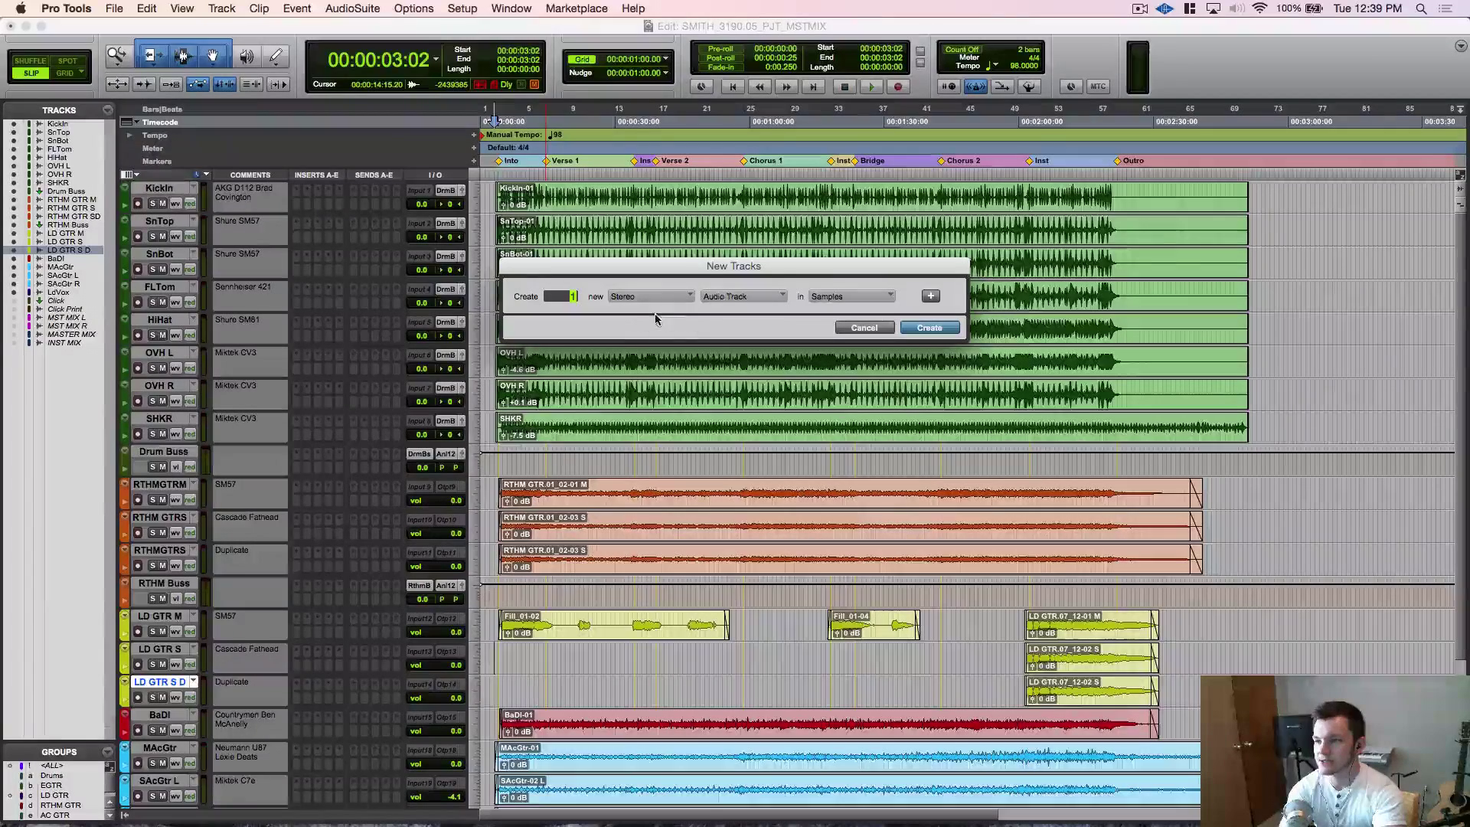
{"action": "left_click", "coordinate": [726, 291]}
{"action": "left_click", "coordinate": [744, 314]}
{"action": "key", "text": "Return"}
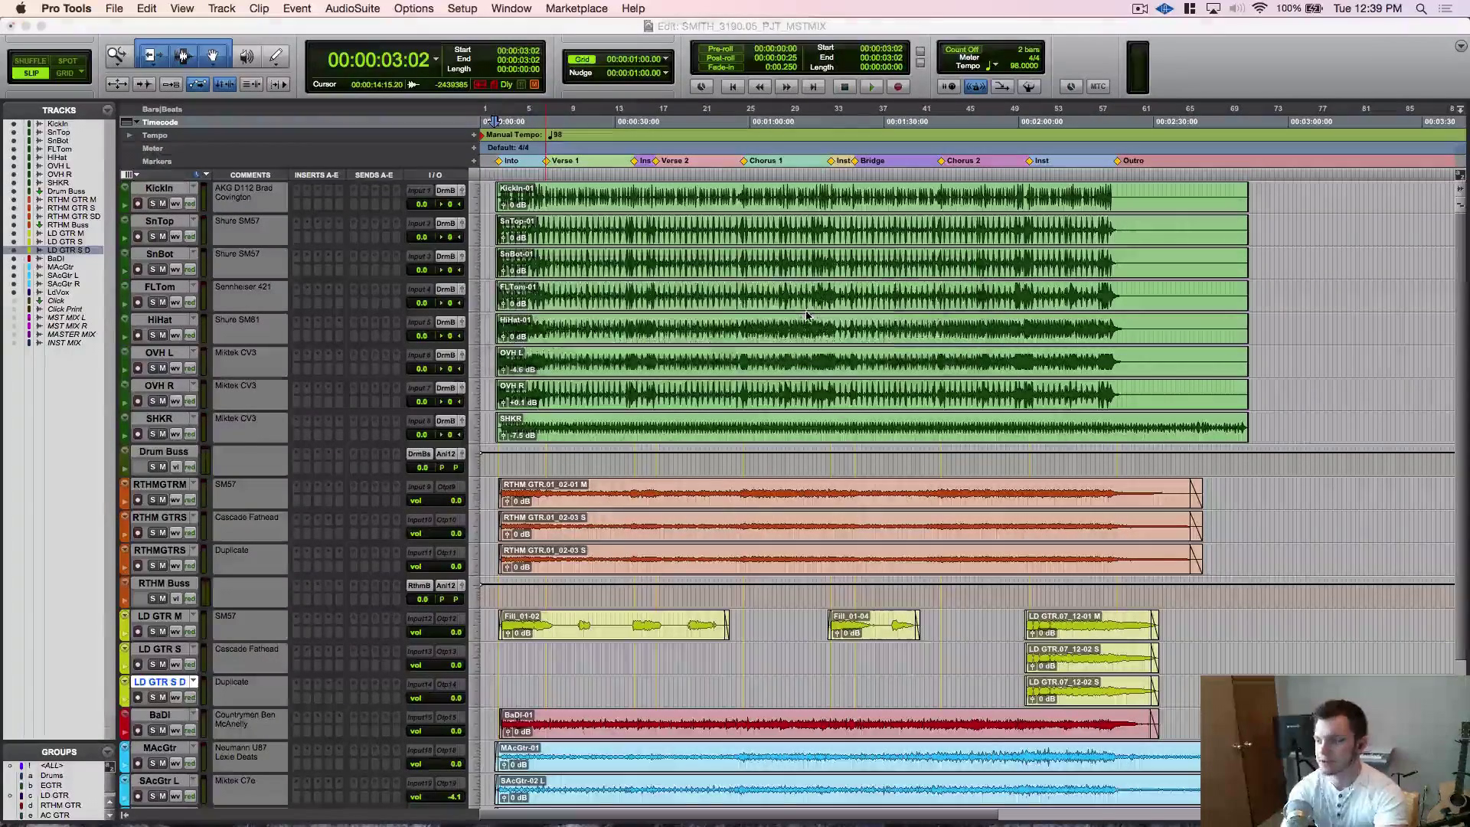
Colour the new aux yellow and rename it Ld GTR Buss.
{"action": "double_click", "coordinate": [136, 717]}
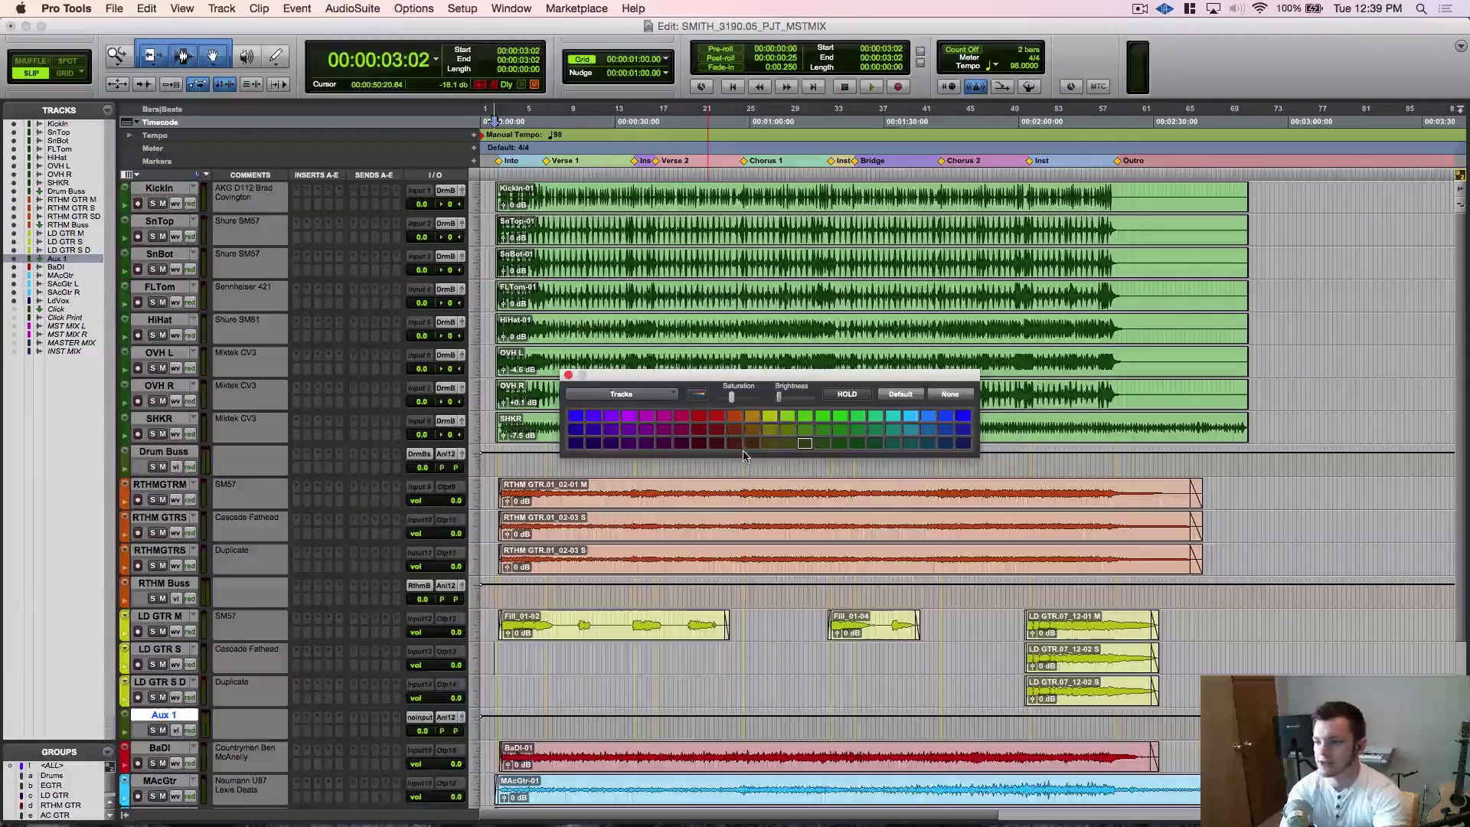
{"action": "left_click", "coordinate": [769, 418]}
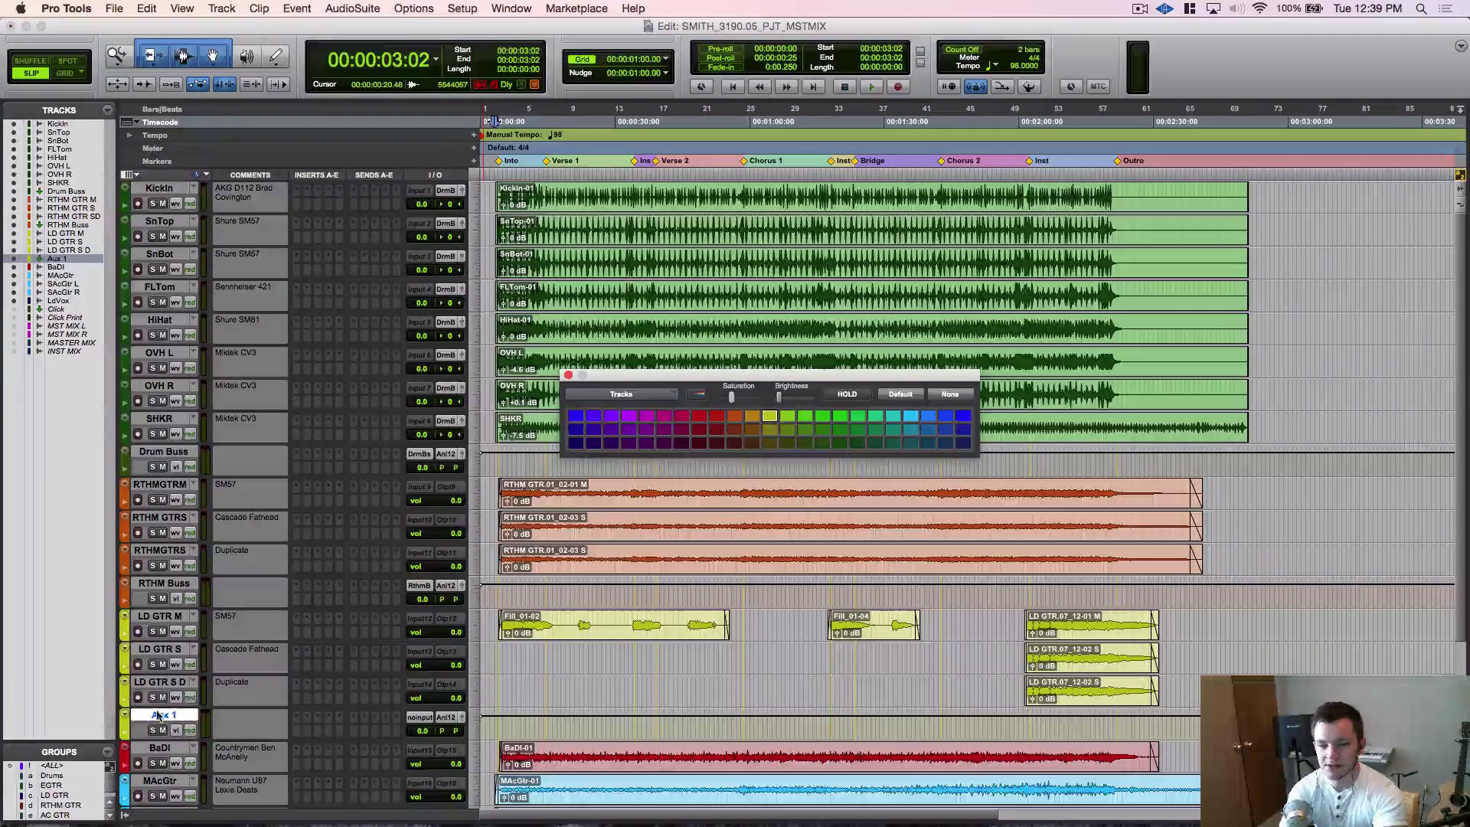
{"action": "double_click", "coordinate": [161, 716]}
{"action": "key", "text": "BackSpace"}
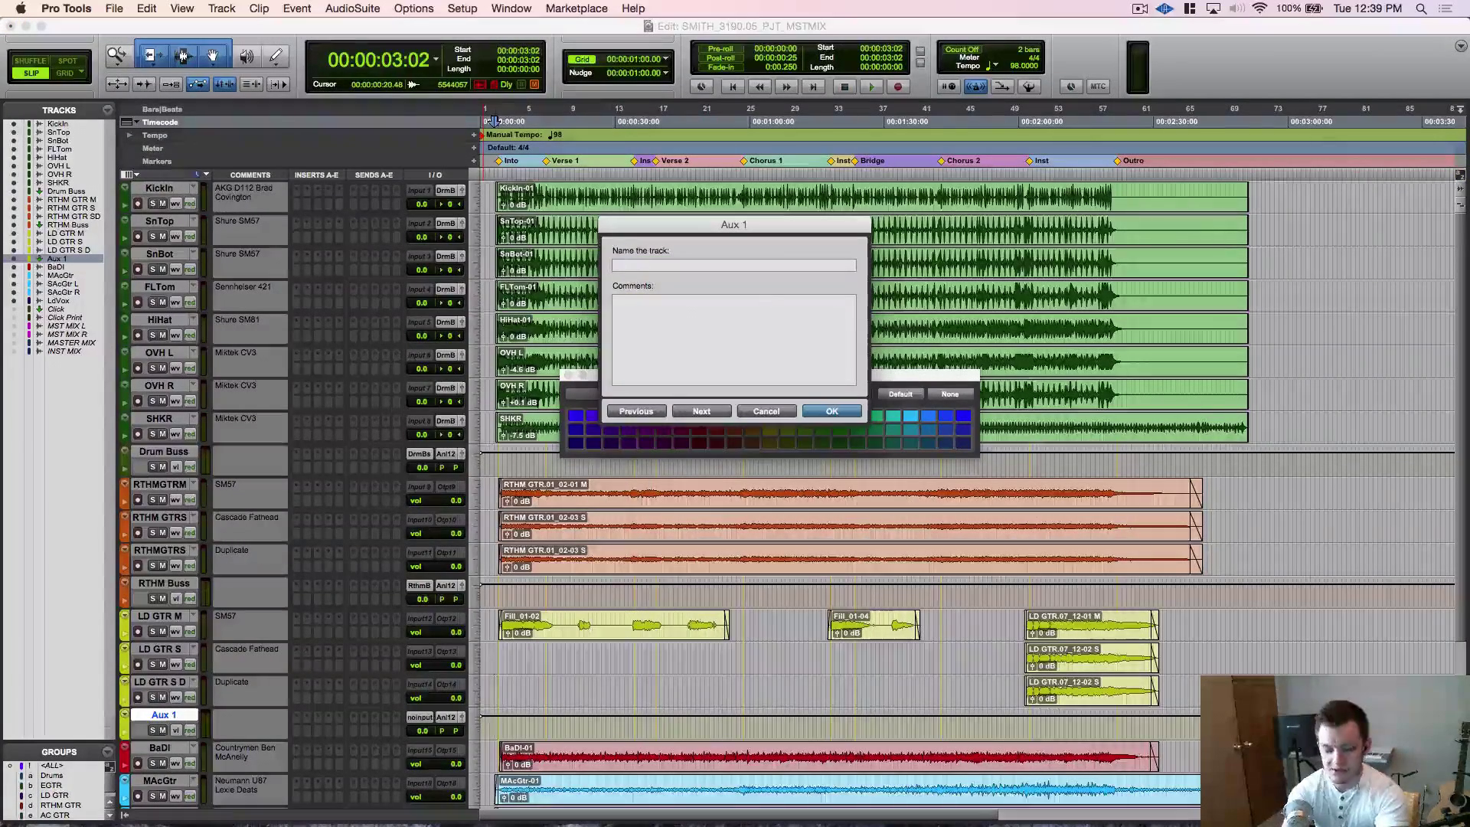
{"action": "type", "text": "Ld GTR"}
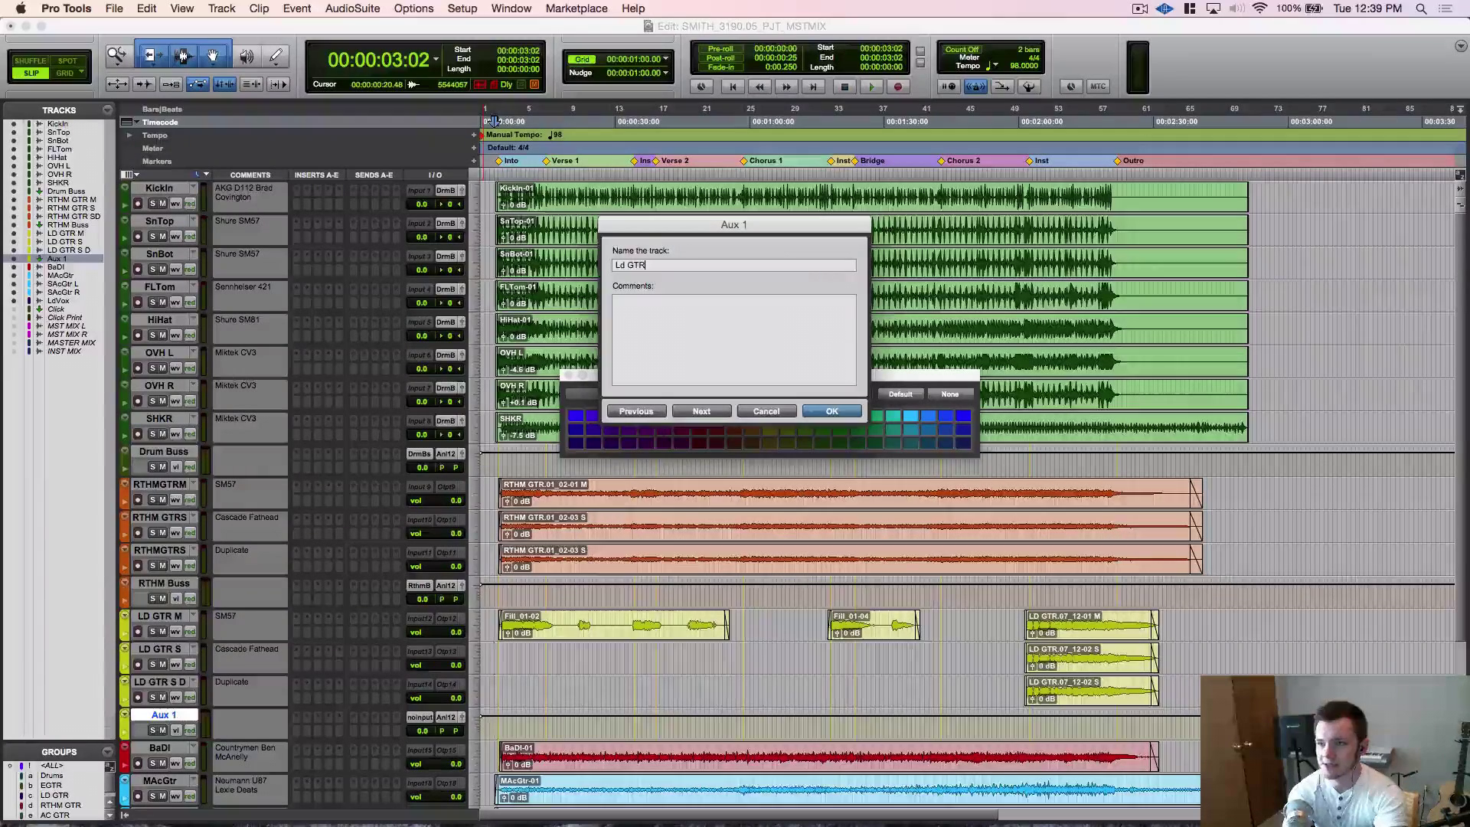
{"action": "type", "text": " Buss"}
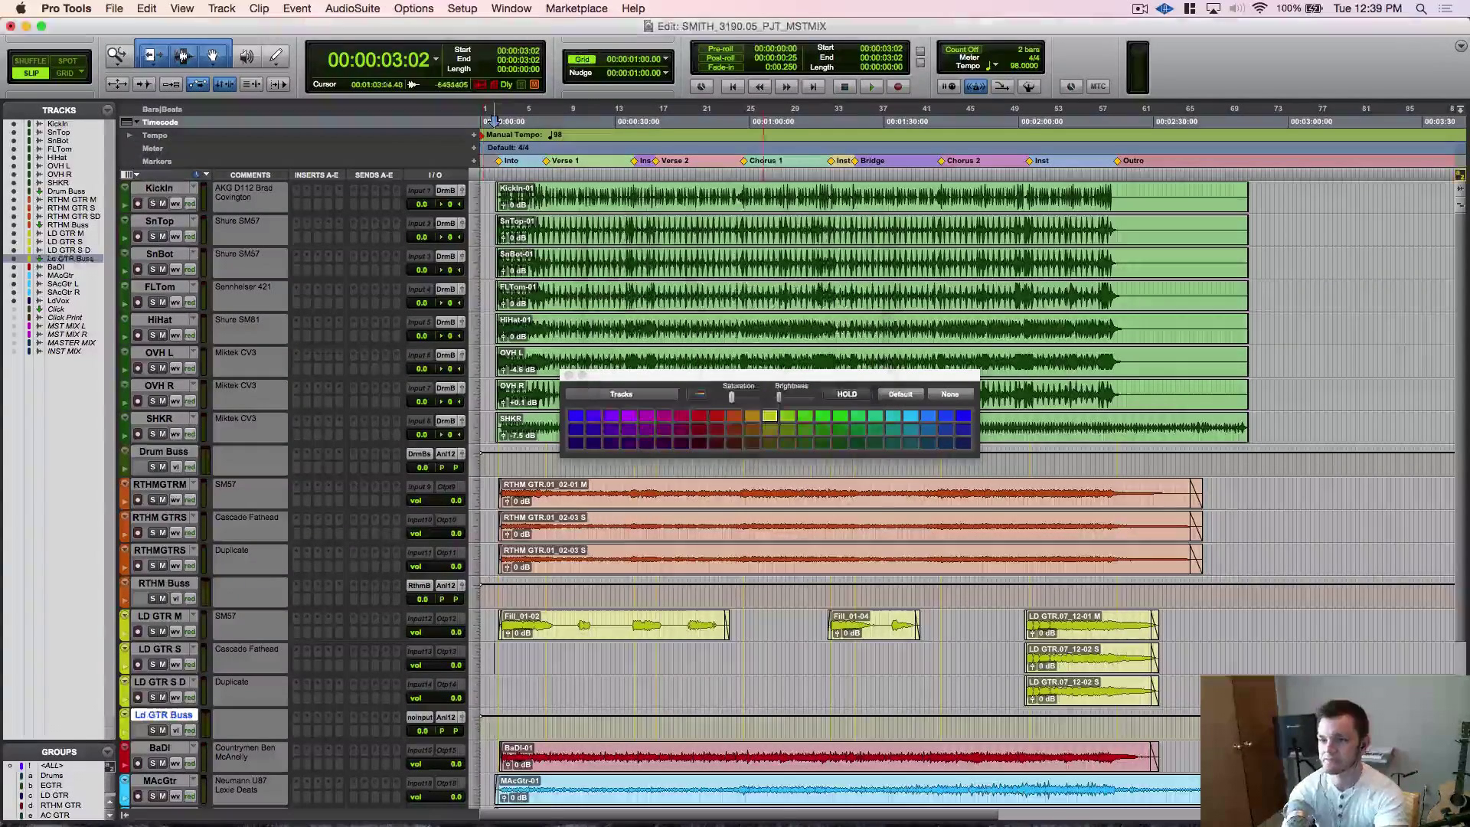
{"action": "key", "text": "Return"}
{"action": "left_click", "coordinate": [567, 376]}
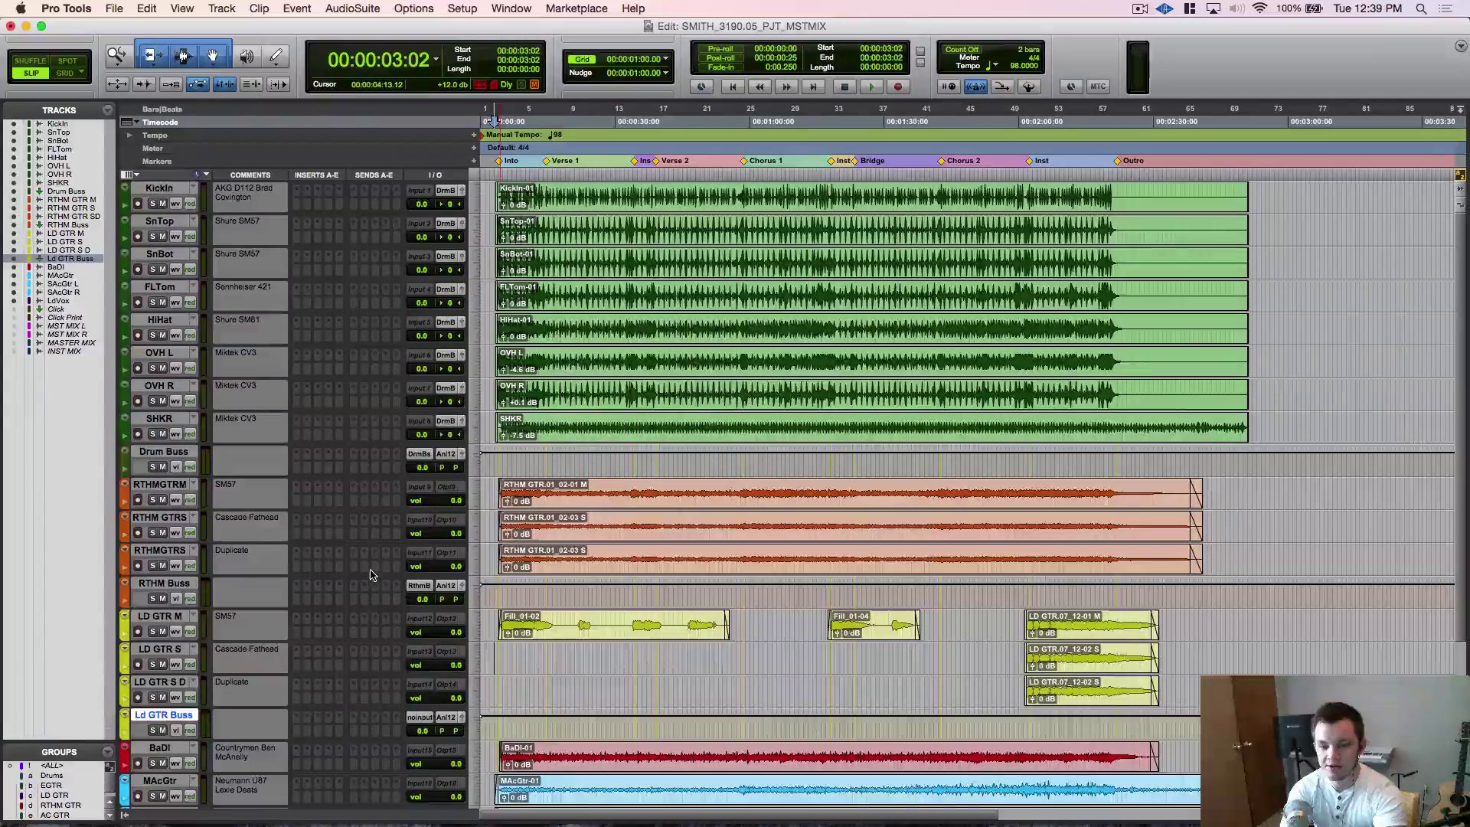
Create a new aux track directly below the BaDi bass track.
{"action": "scroll", "coordinate": [369, 574], "scroll_direction": "down", "scroll_amount": 5}
{"action": "left_click", "coordinate": [159, 578]}
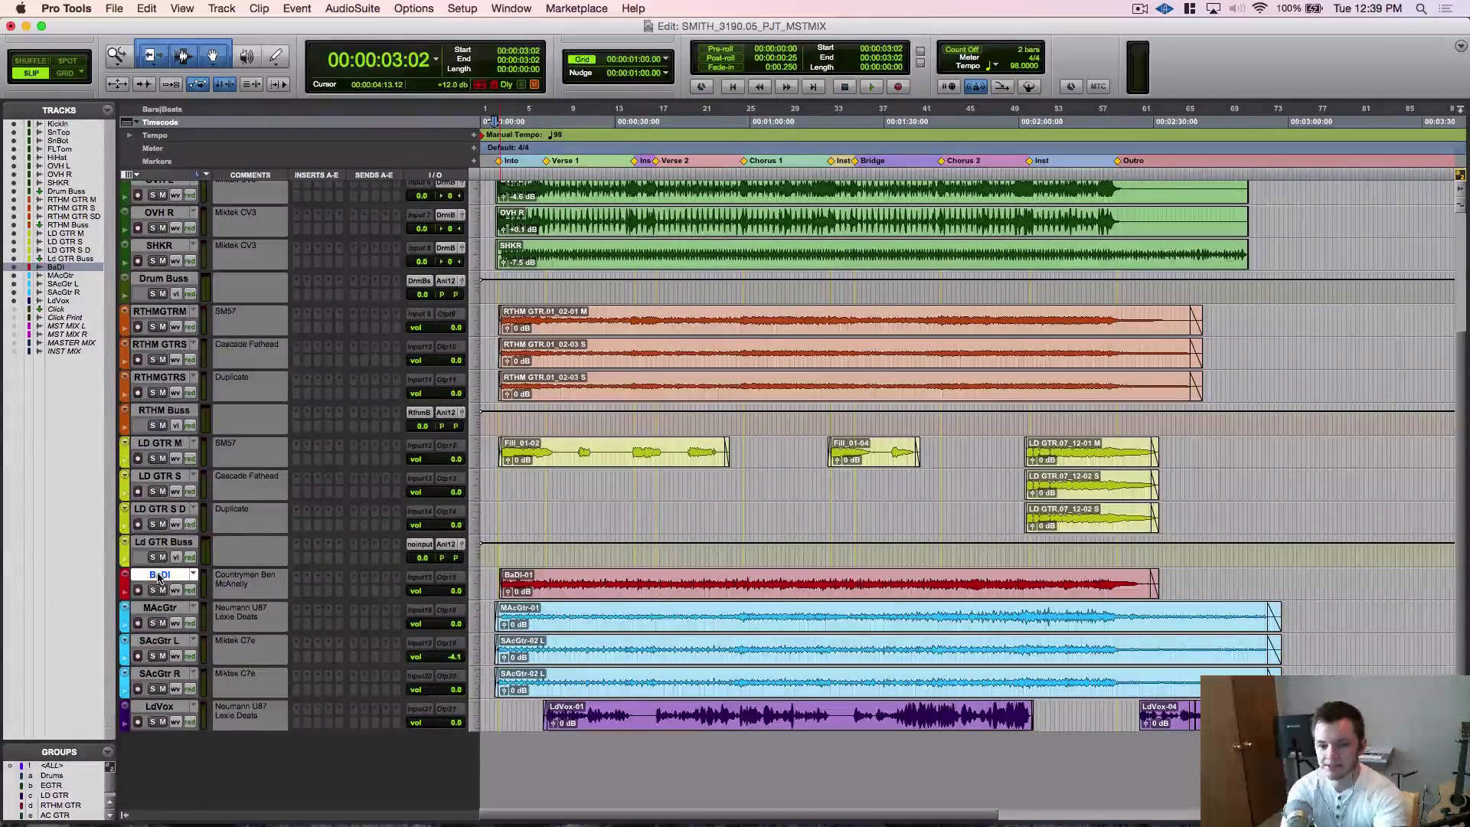
{"action": "key", "text": "super+shift+n"}
{"action": "key", "text": "Return"}
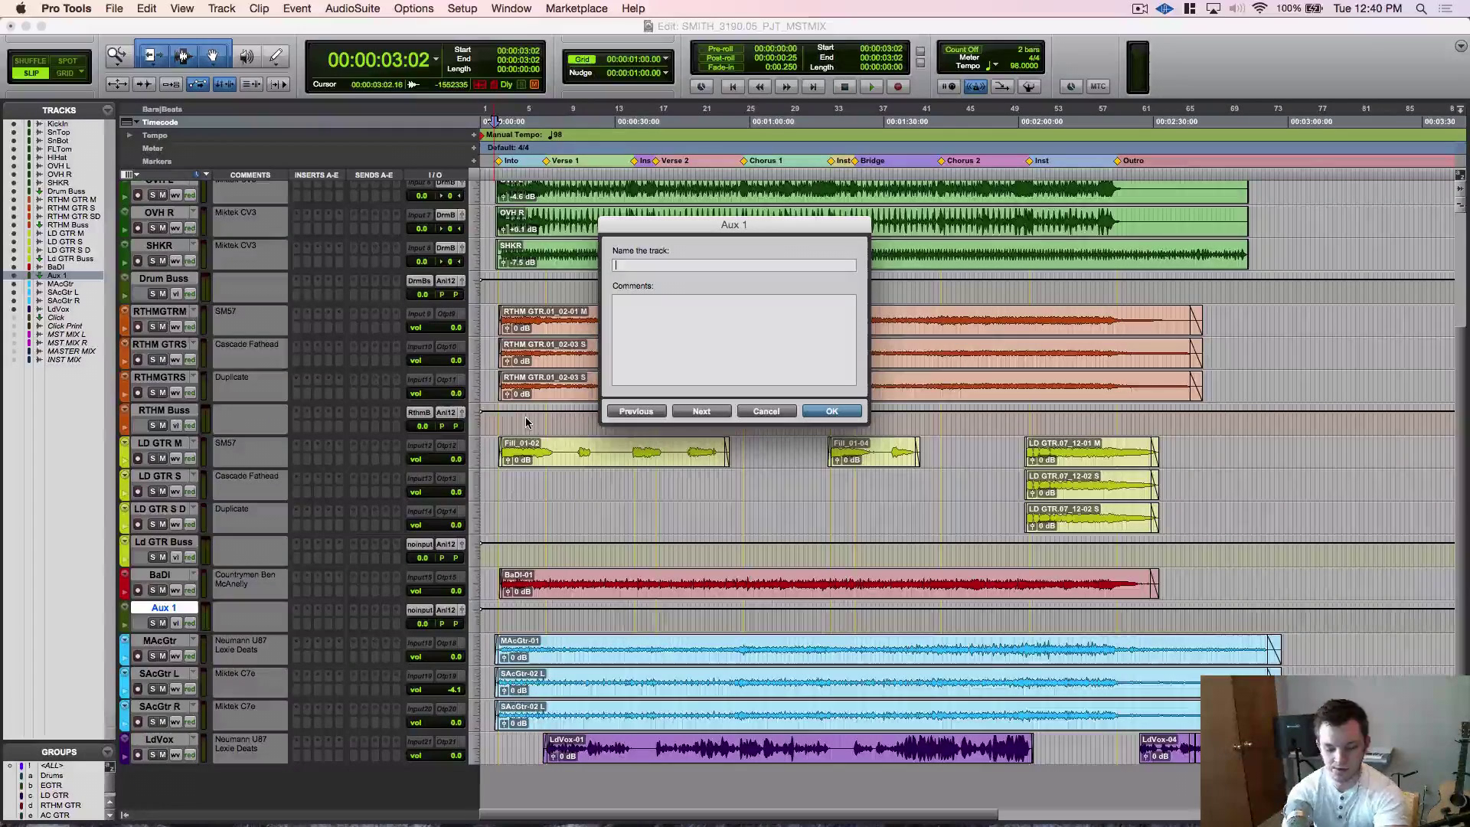
Name the new aux Bass Buss and colour it red.
{"action": "type", "text": "ss B"}
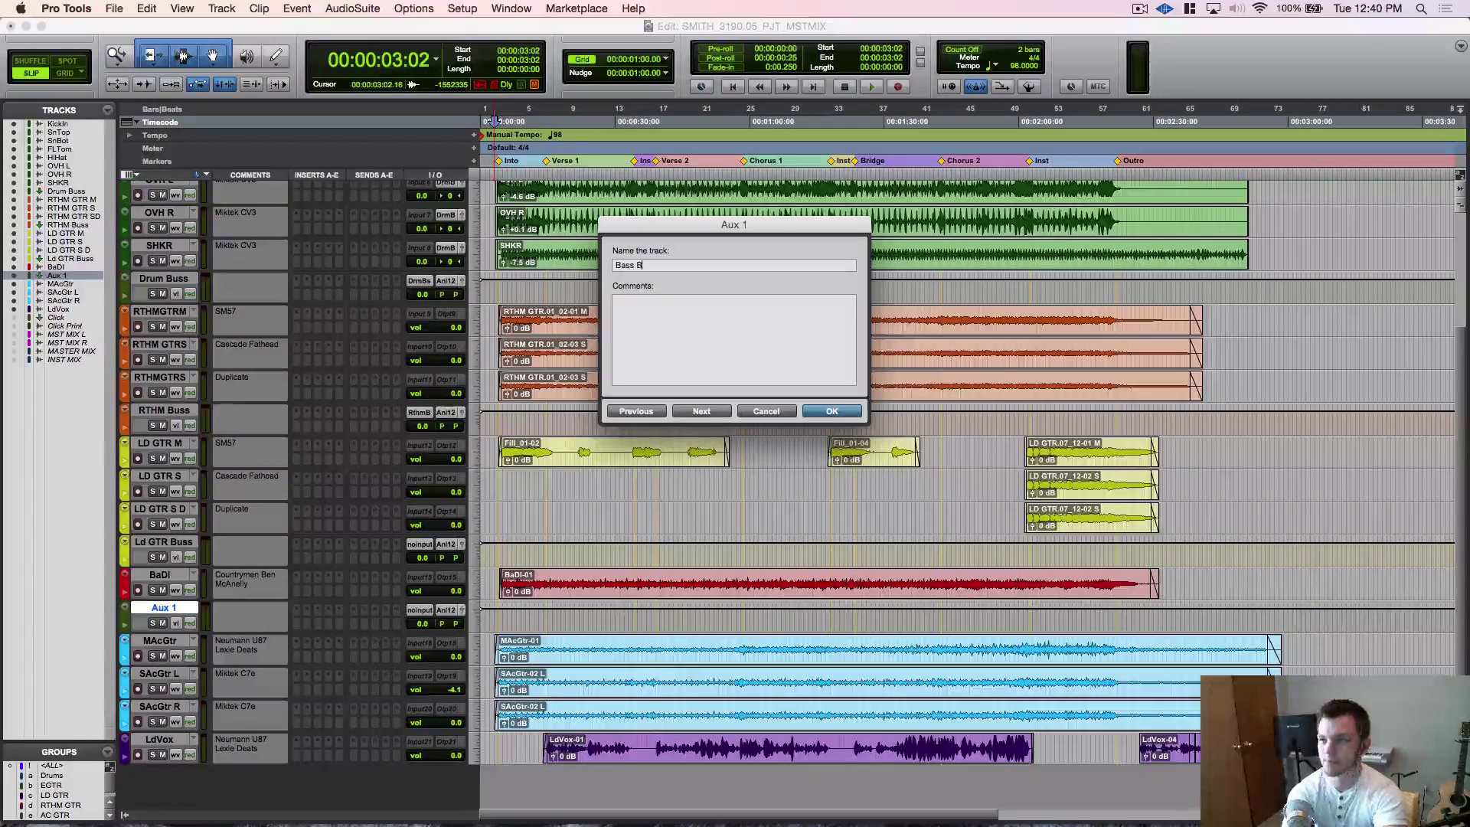
{"action": "type", "text": "uss"}
{"action": "key", "text": "Return"}
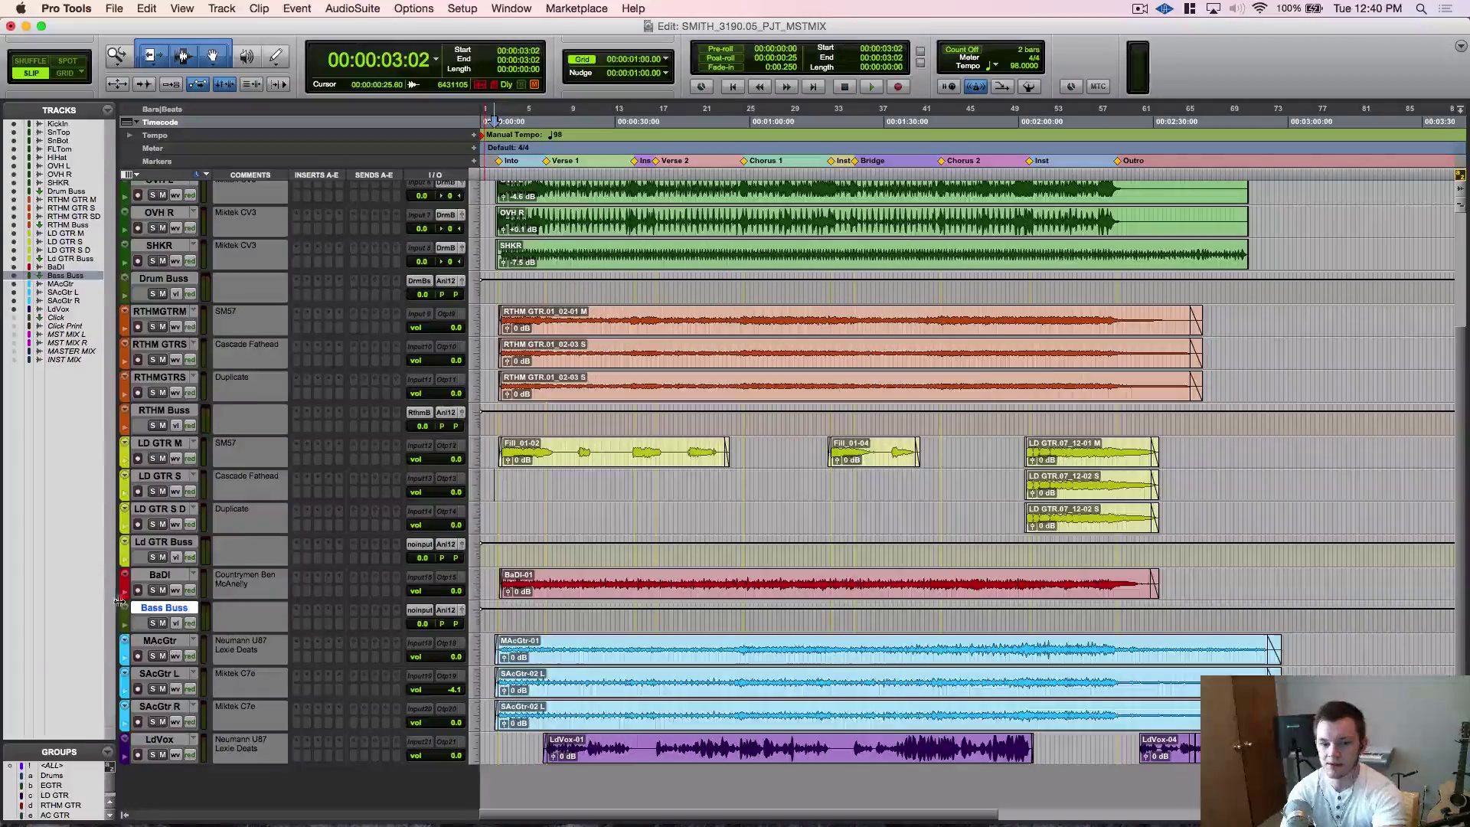
{"action": "double_click", "coordinate": [125, 616]}
{"action": "left_click", "coordinate": [699, 415]}
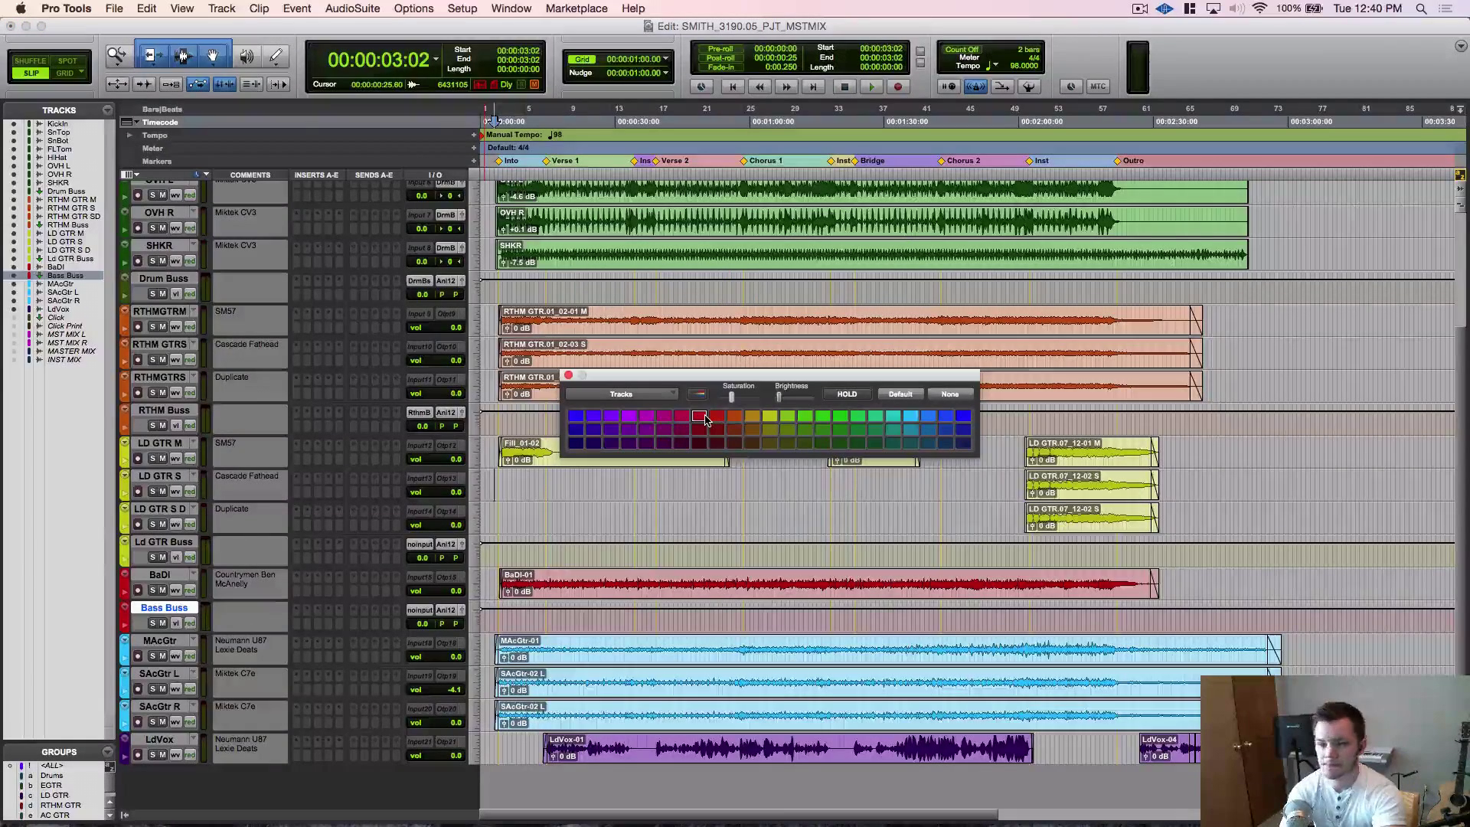
{"action": "left_click", "coordinate": [568, 377]}
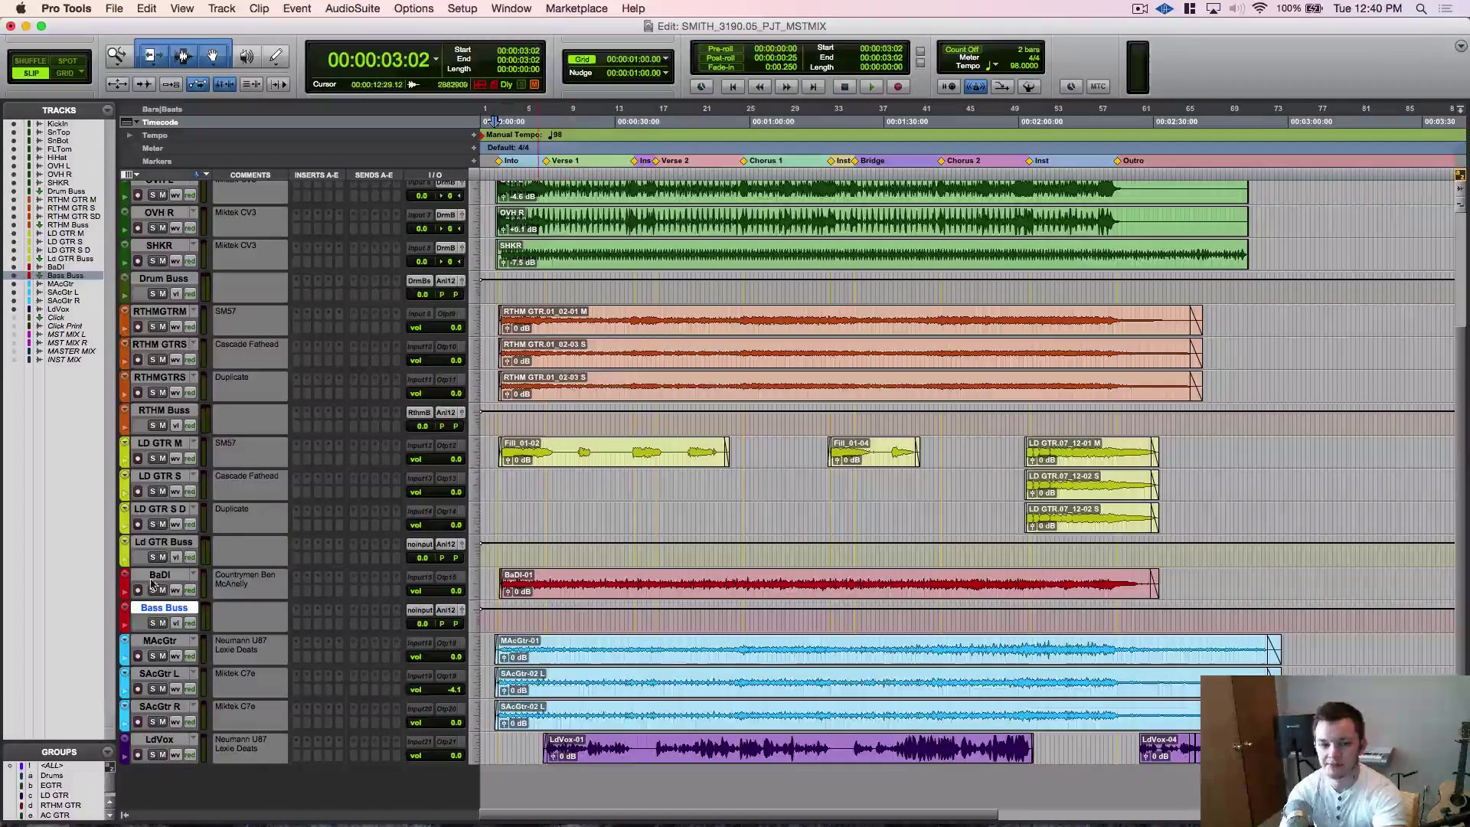
{"action": "left_click", "coordinate": [157, 706]}
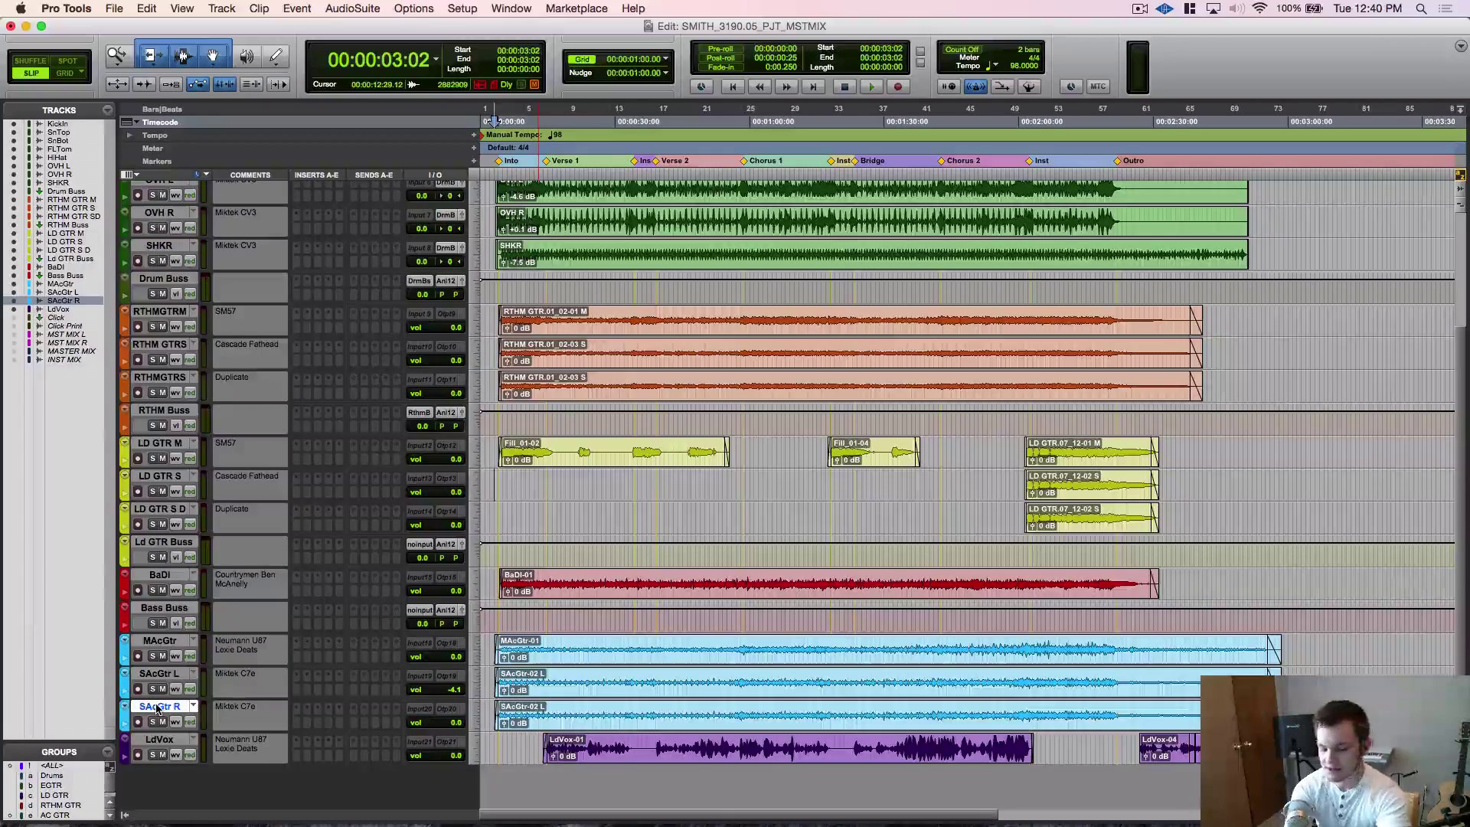
Create a new stereo Aux Input track below SAcGtr R.
{"action": "key", "text": "super+shift+n"}
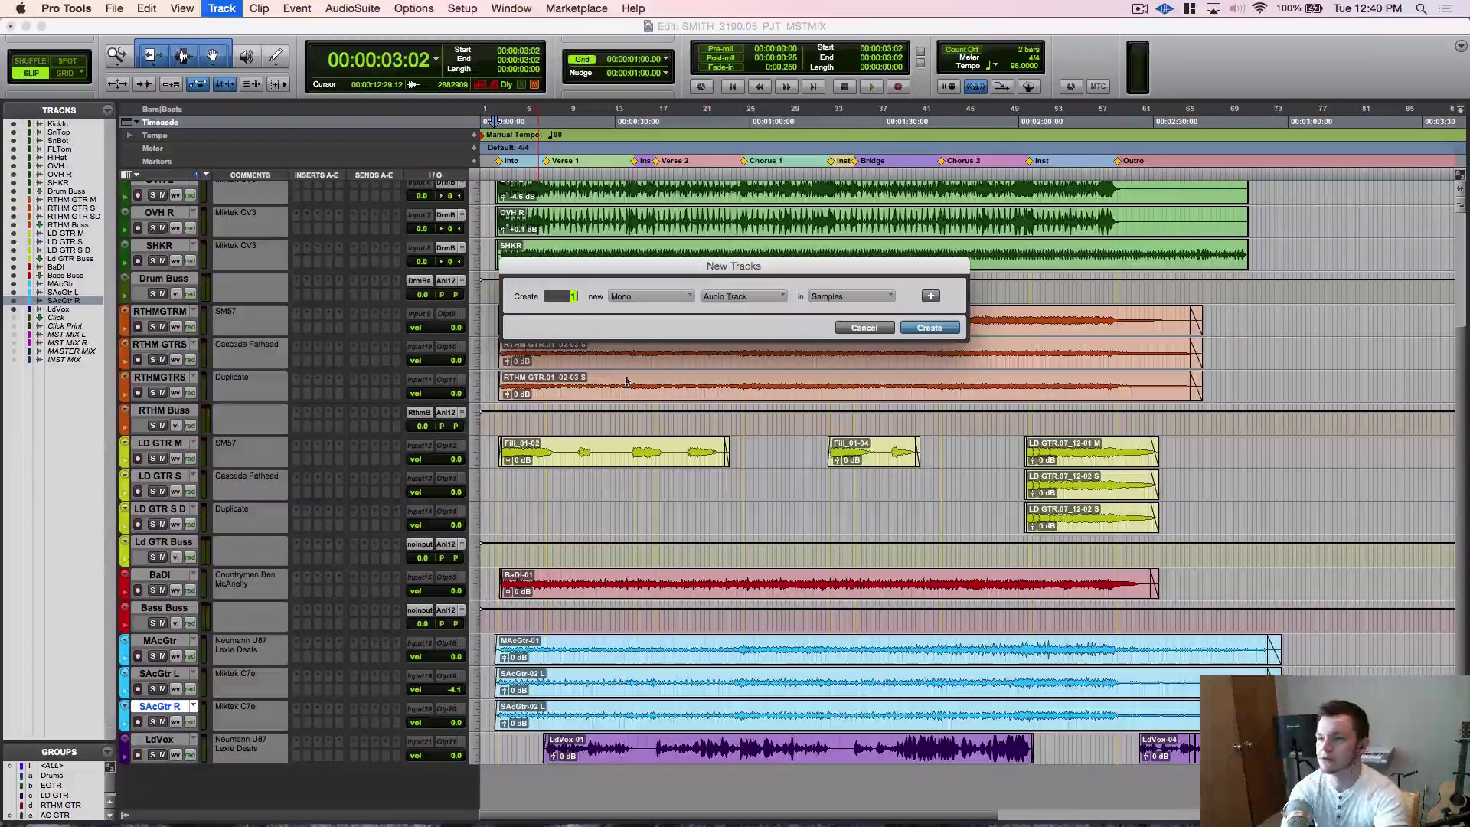
{"action": "left_click", "coordinate": [651, 297]}
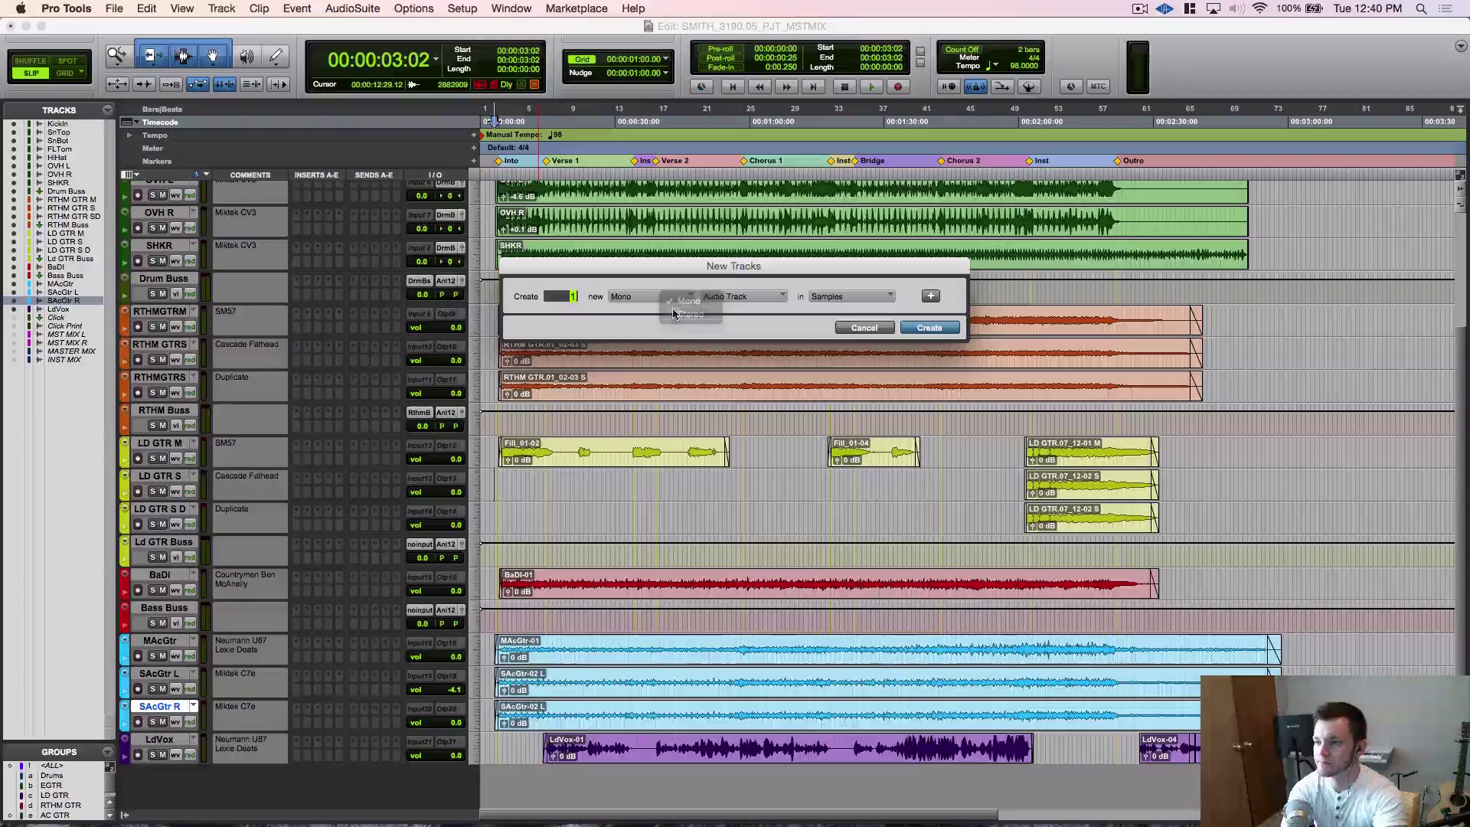
{"action": "left_click", "coordinate": [664, 310]}
{"action": "left_click", "coordinate": [741, 304]}
{"action": "left_click", "coordinate": [801, 309]}
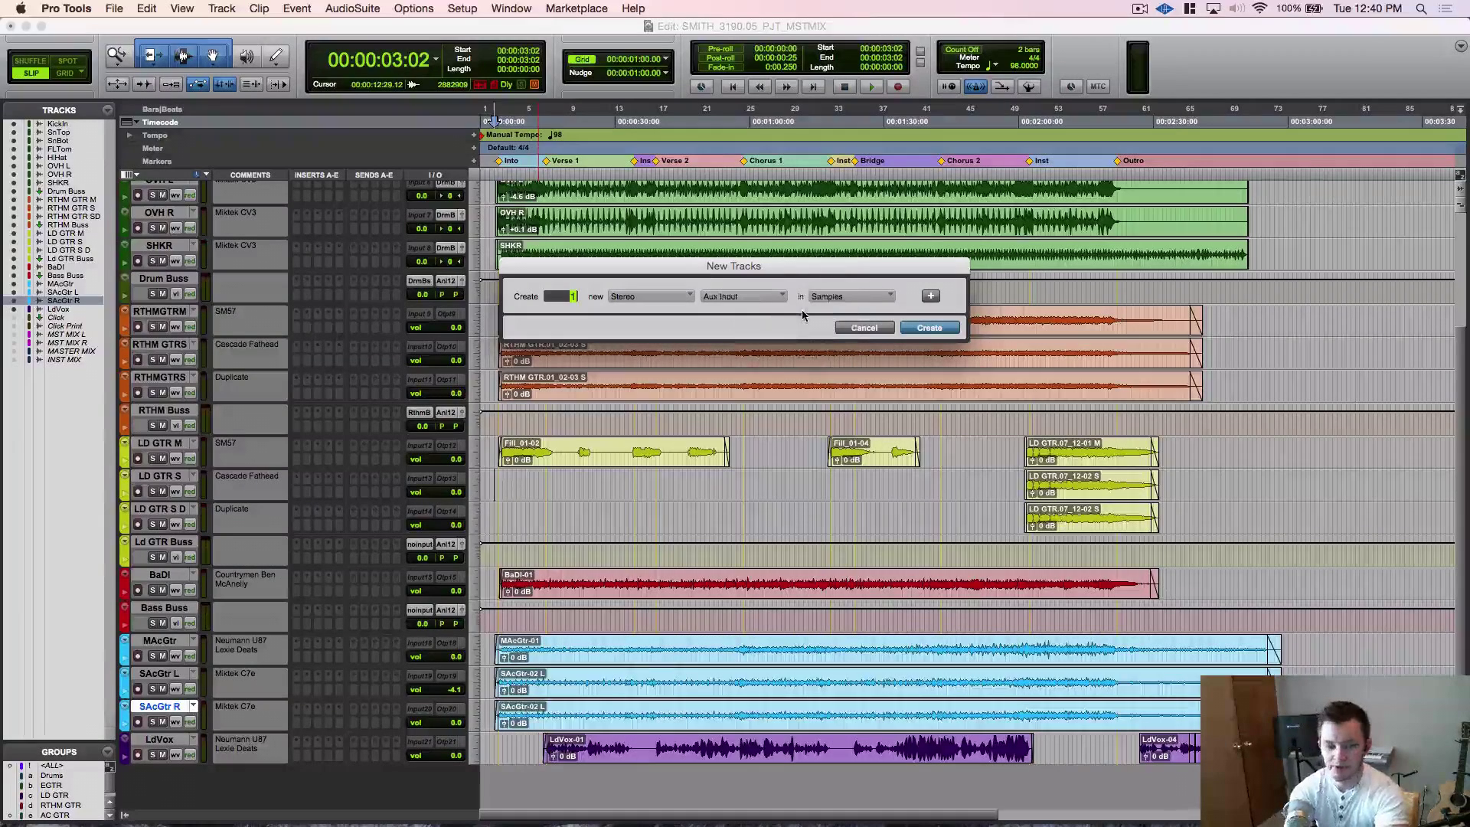
{"action": "key", "text": "Return"}
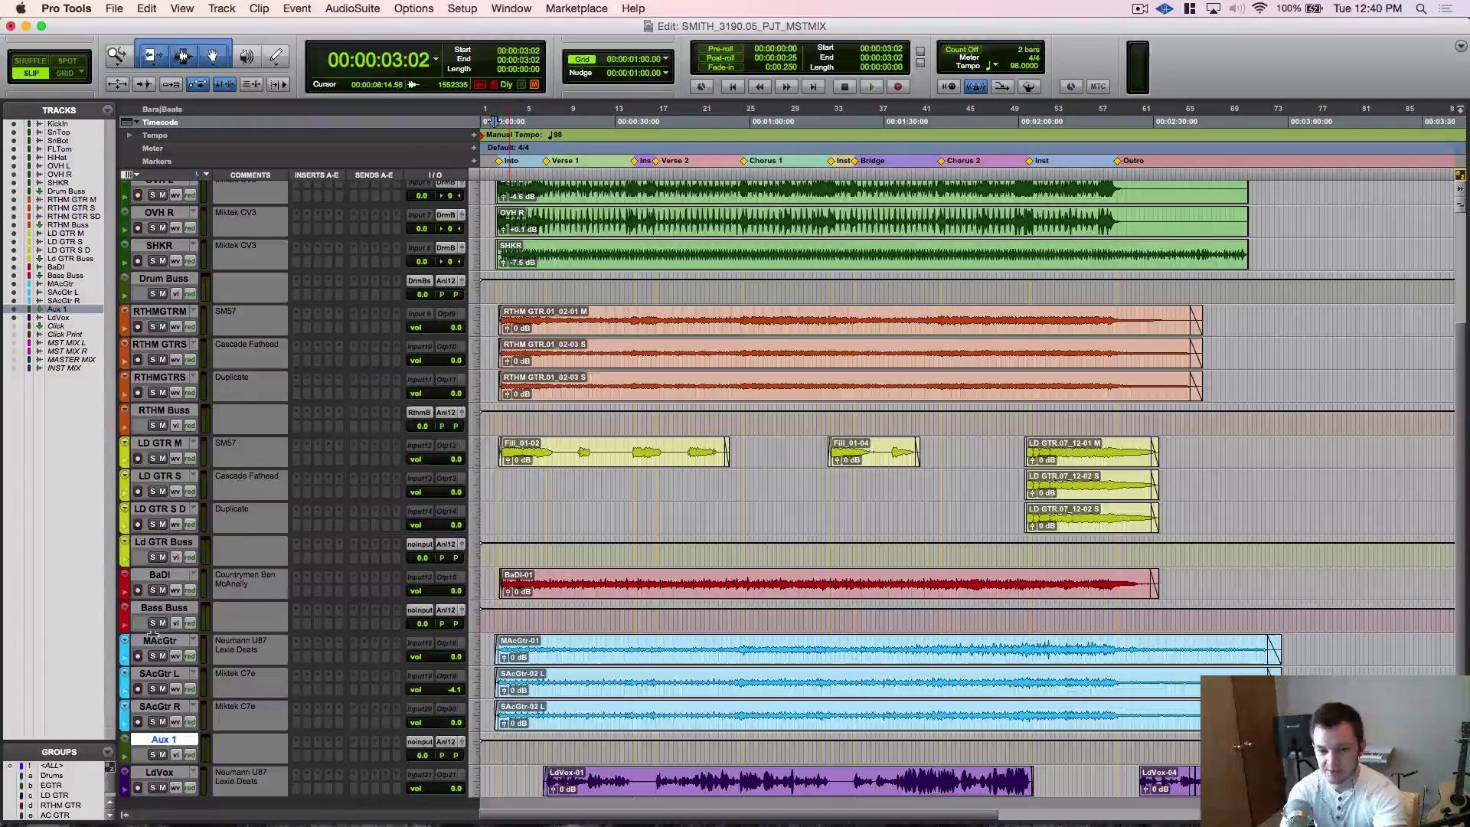
Colour the new aux light blue and name it Acoustic Buss.
{"action": "left_click", "coordinate": [158, 641]}
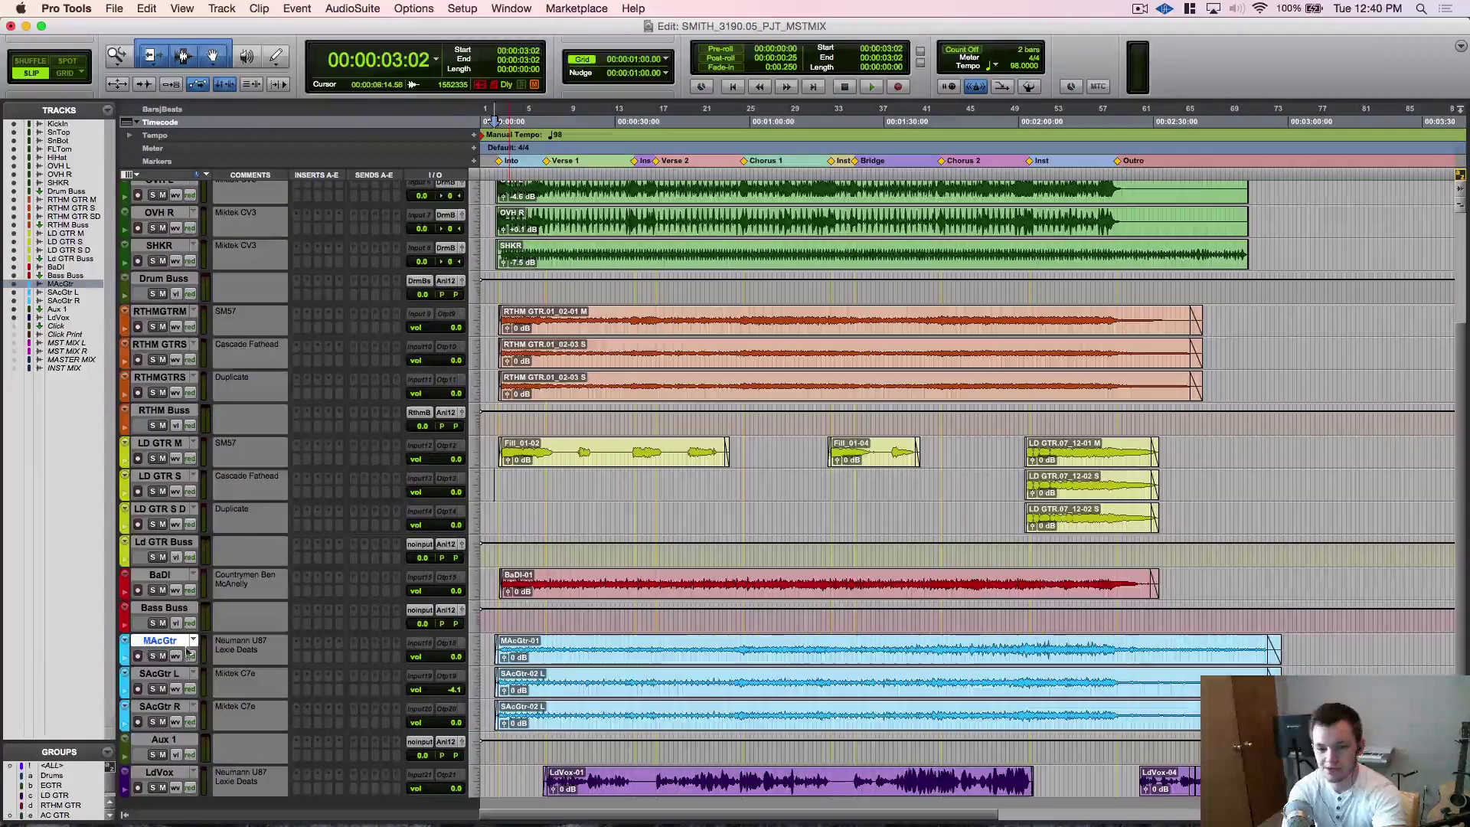
{"action": "left_click", "coordinate": [160, 673]}
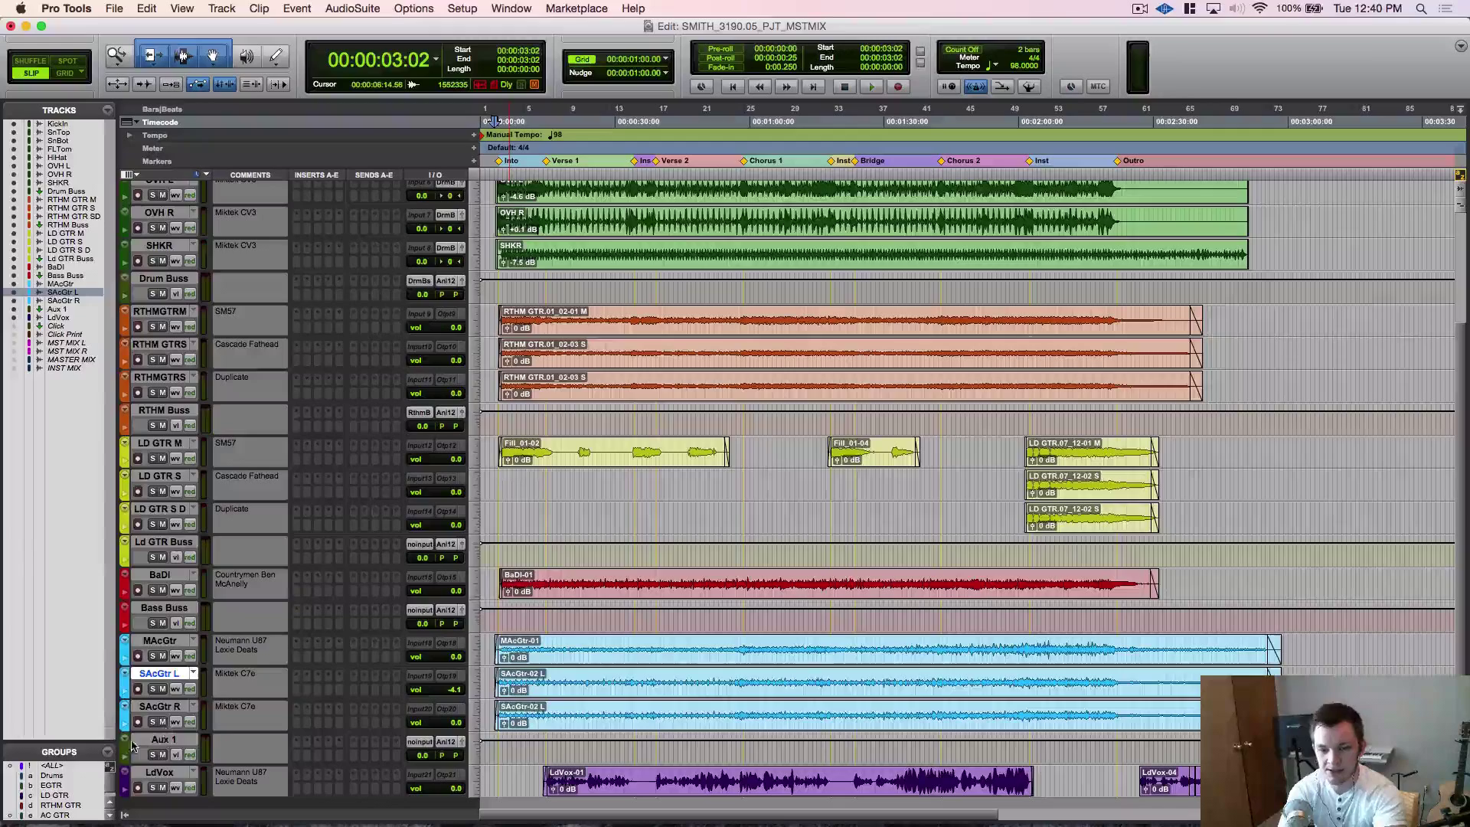
{"action": "double_click", "coordinate": [124, 746]}
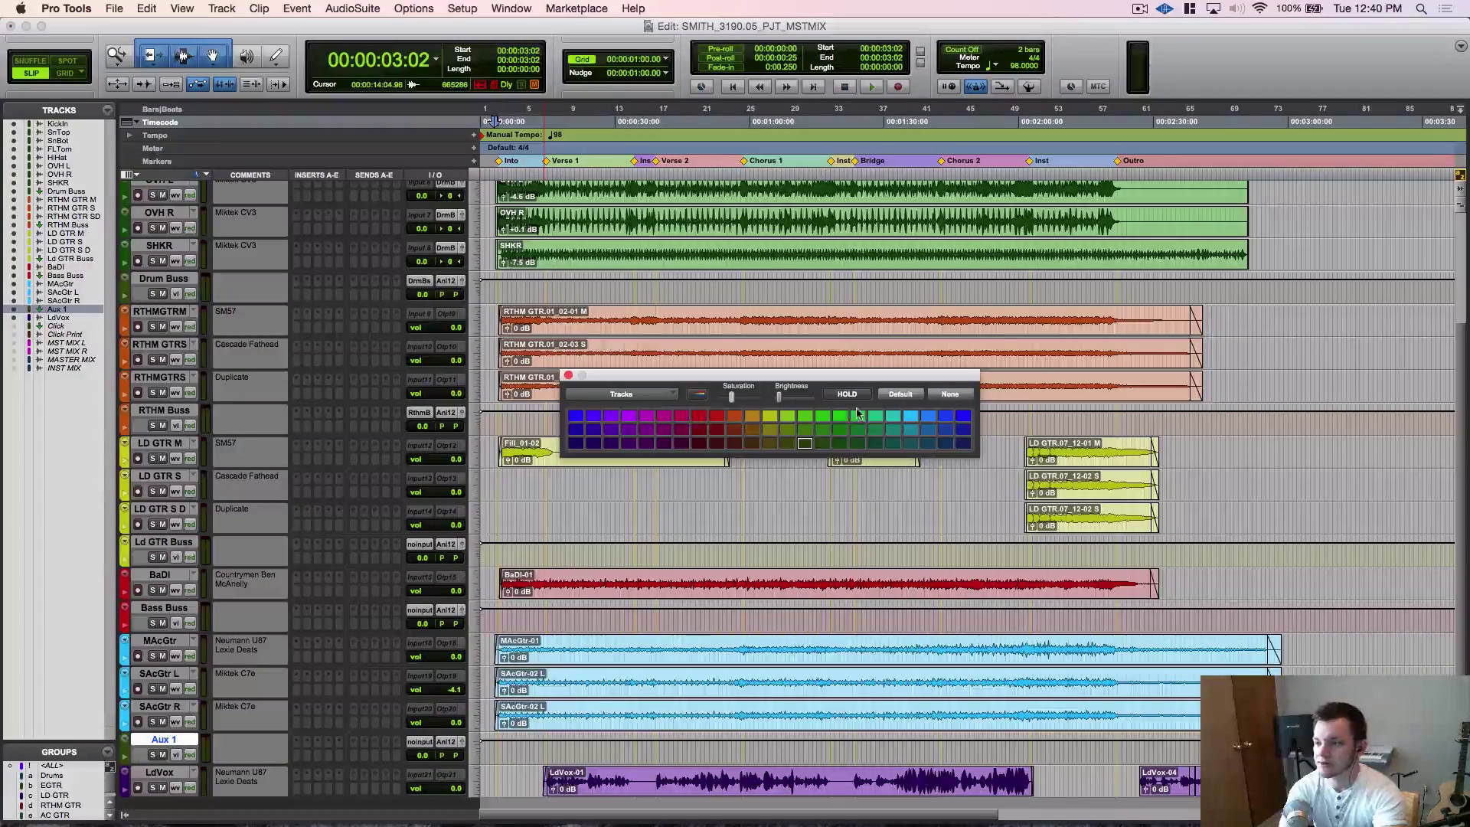
{"action": "left_click", "coordinate": [910, 415]}
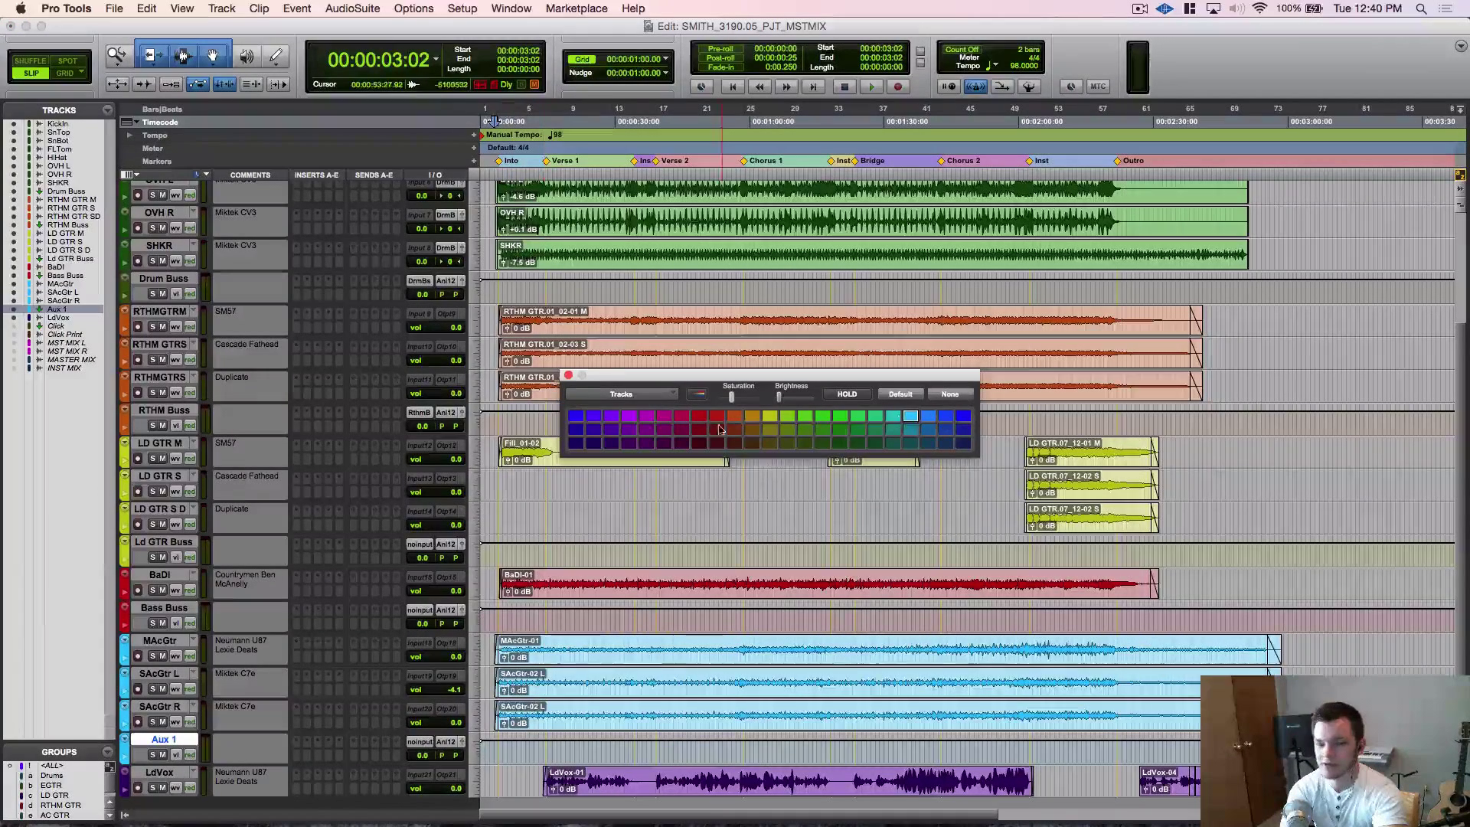
{"action": "left_click", "coordinate": [568, 375]}
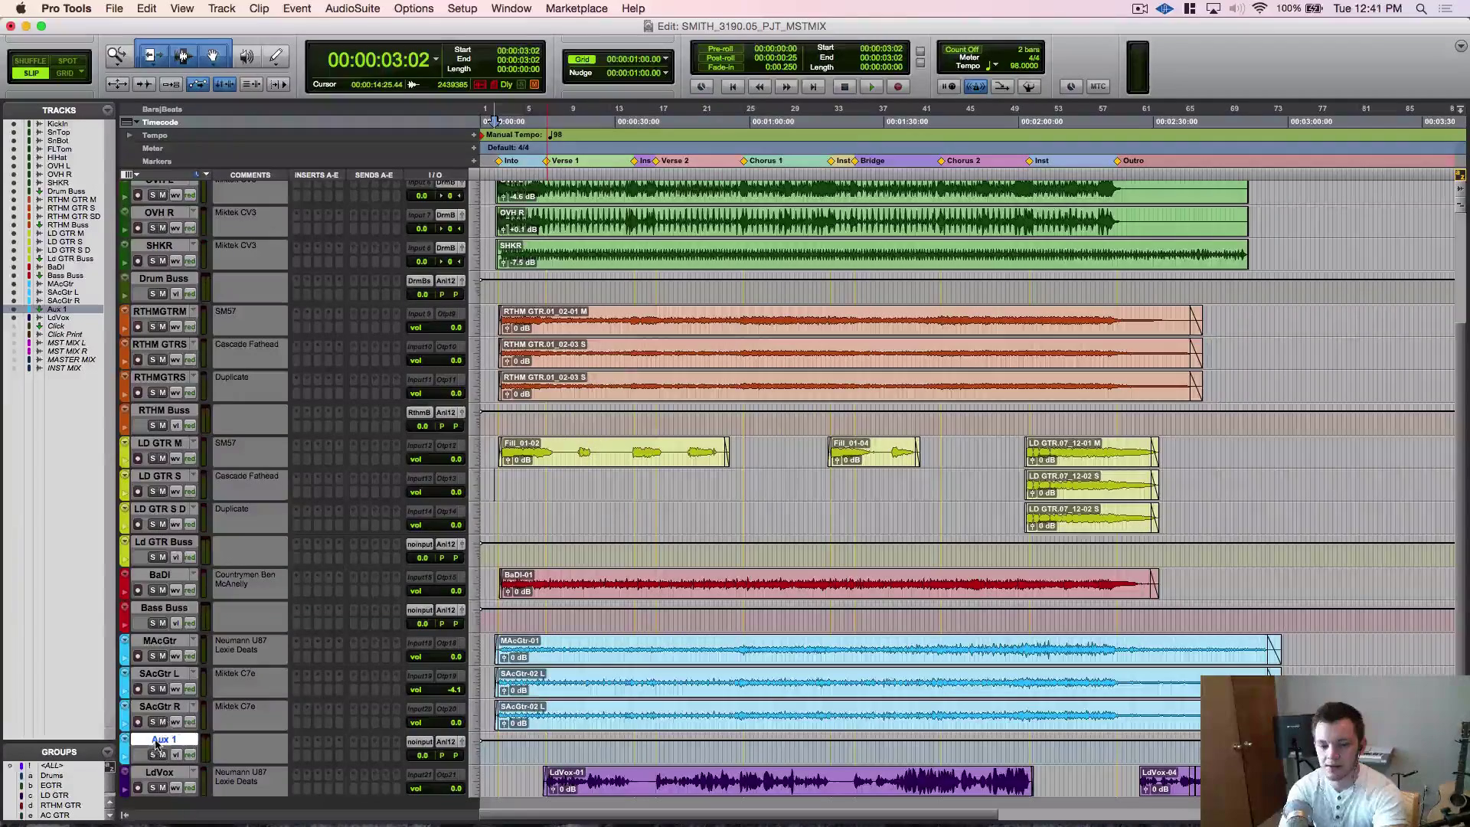
{"action": "double_click", "coordinate": [158, 739]}
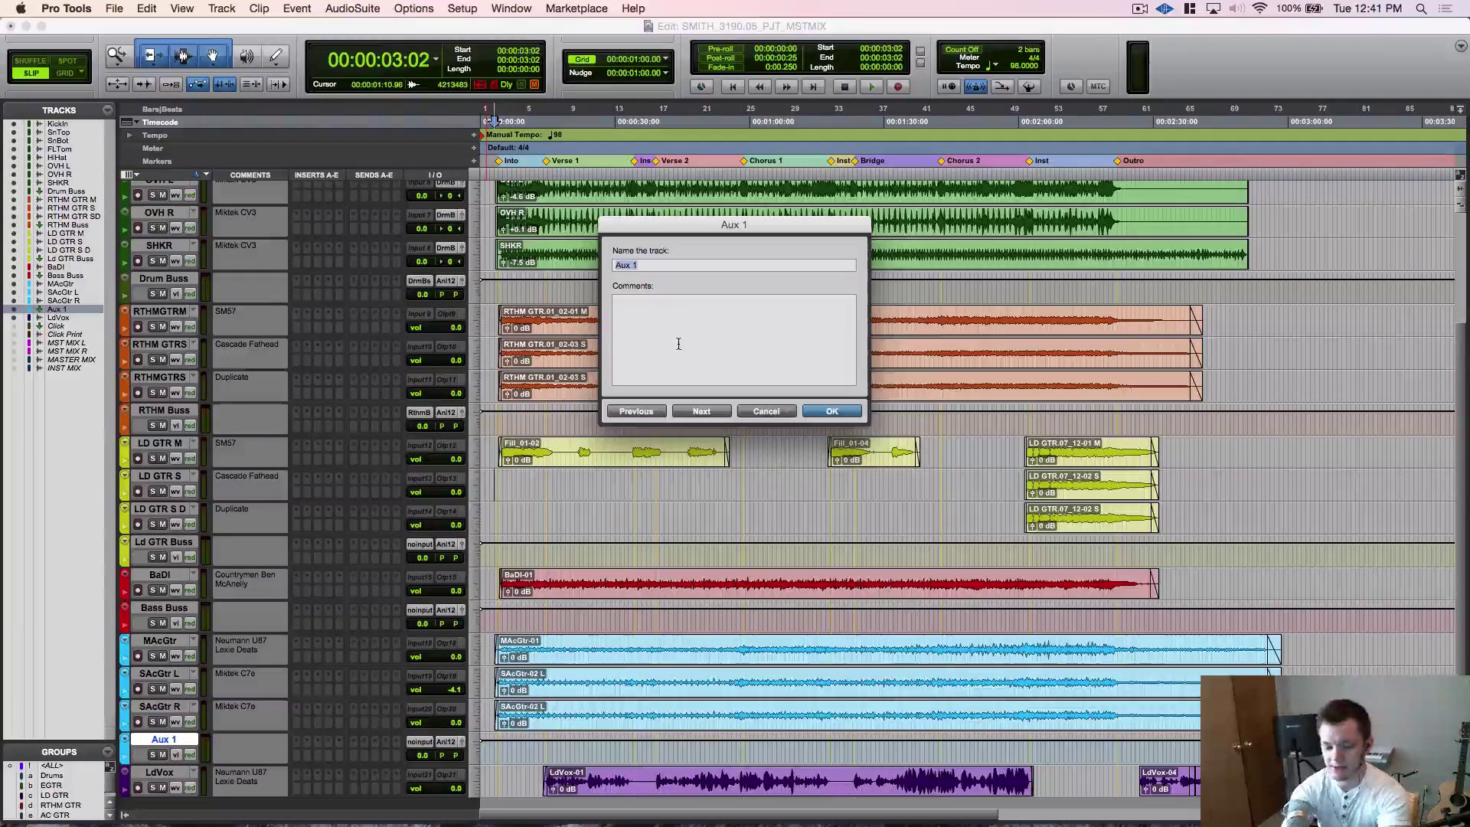
{"action": "type", "text": "a"}
{"action": "key", "text": "BackSpace"}
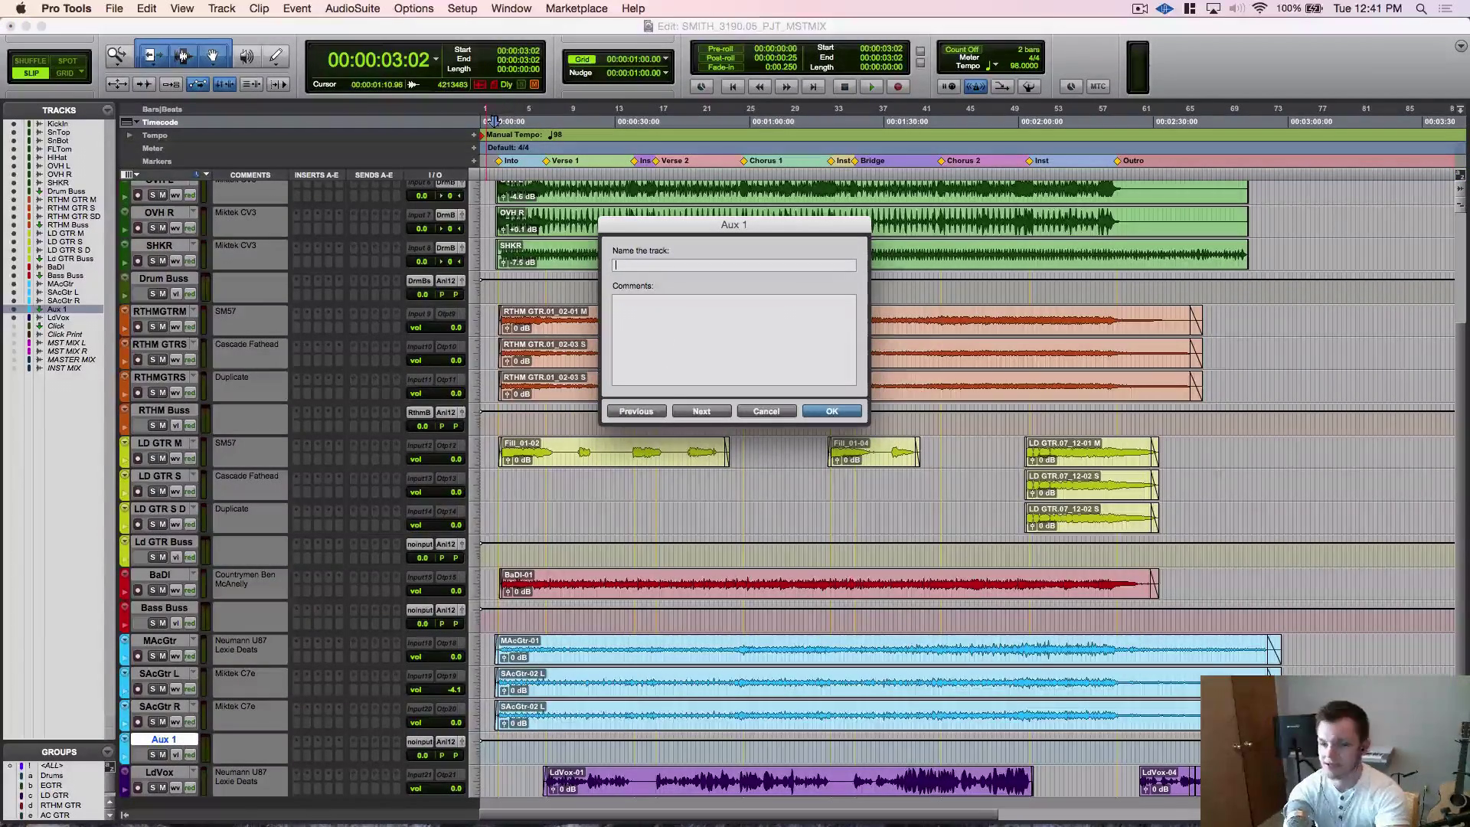
{"action": "type", "text": "cousti"}
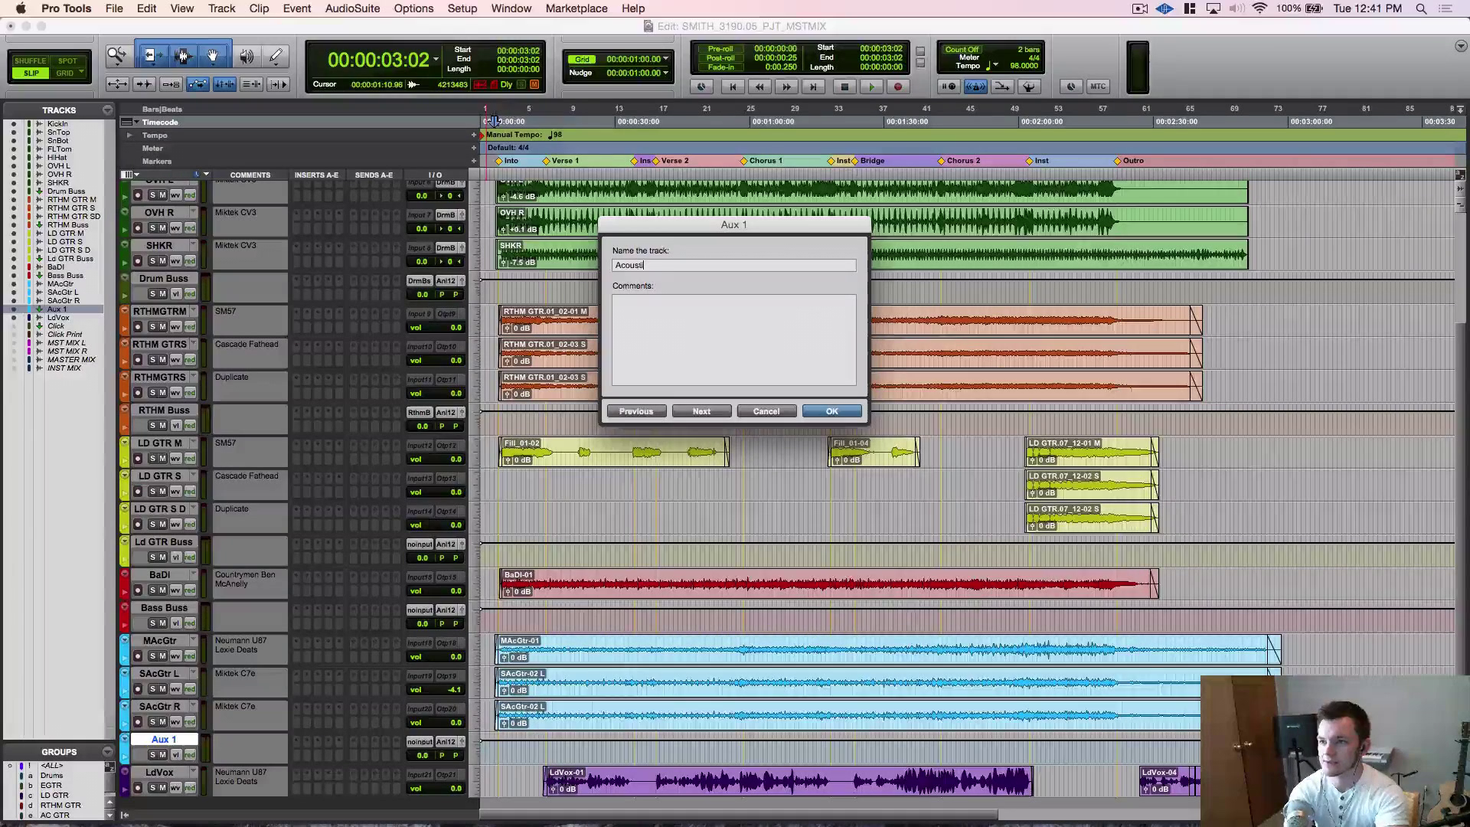
{"action": "type", "text": "c Bu"}
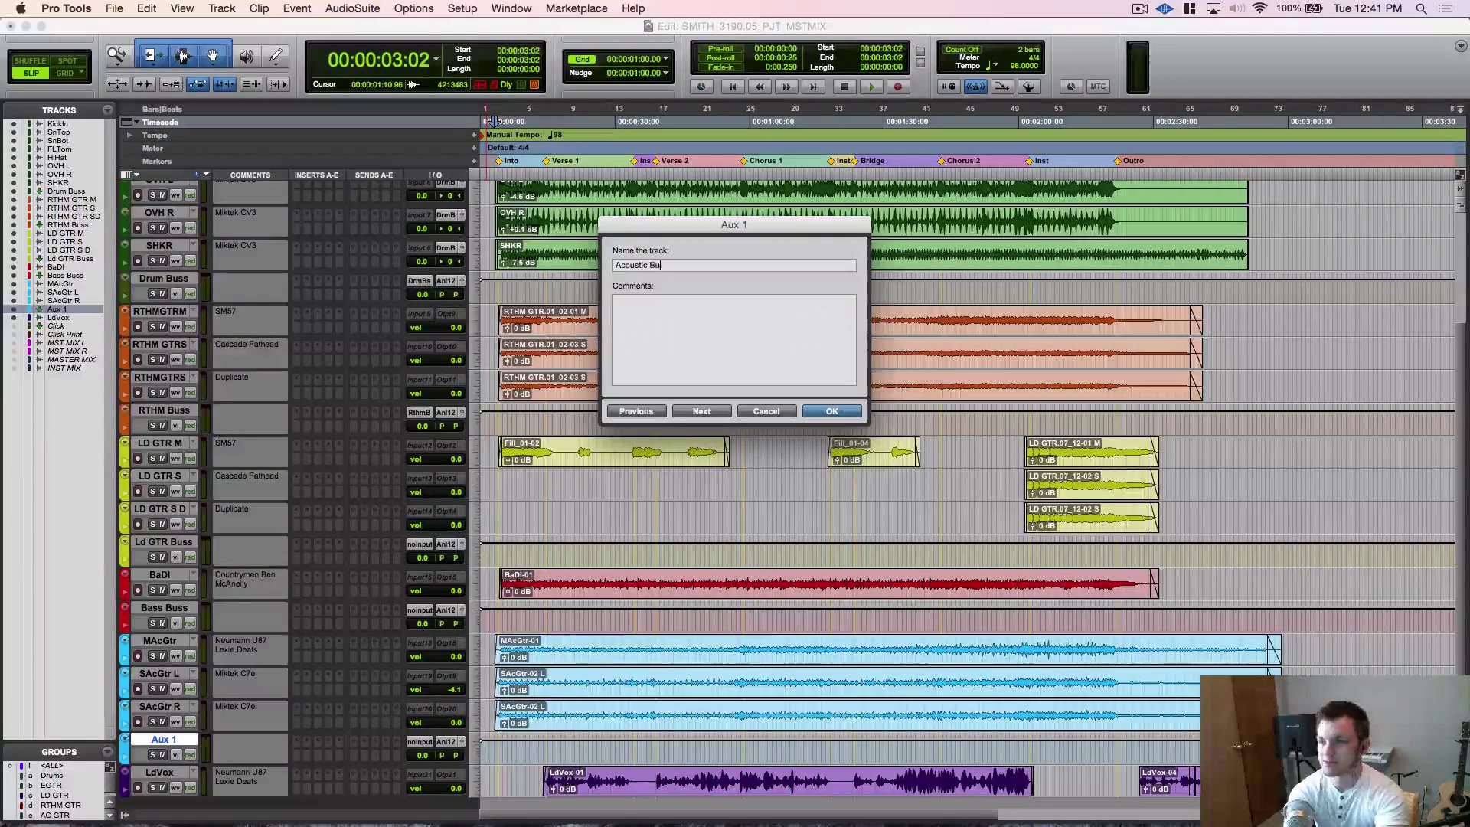
{"action": "type", "text": "ss"}
{"action": "key", "text": "Return"}
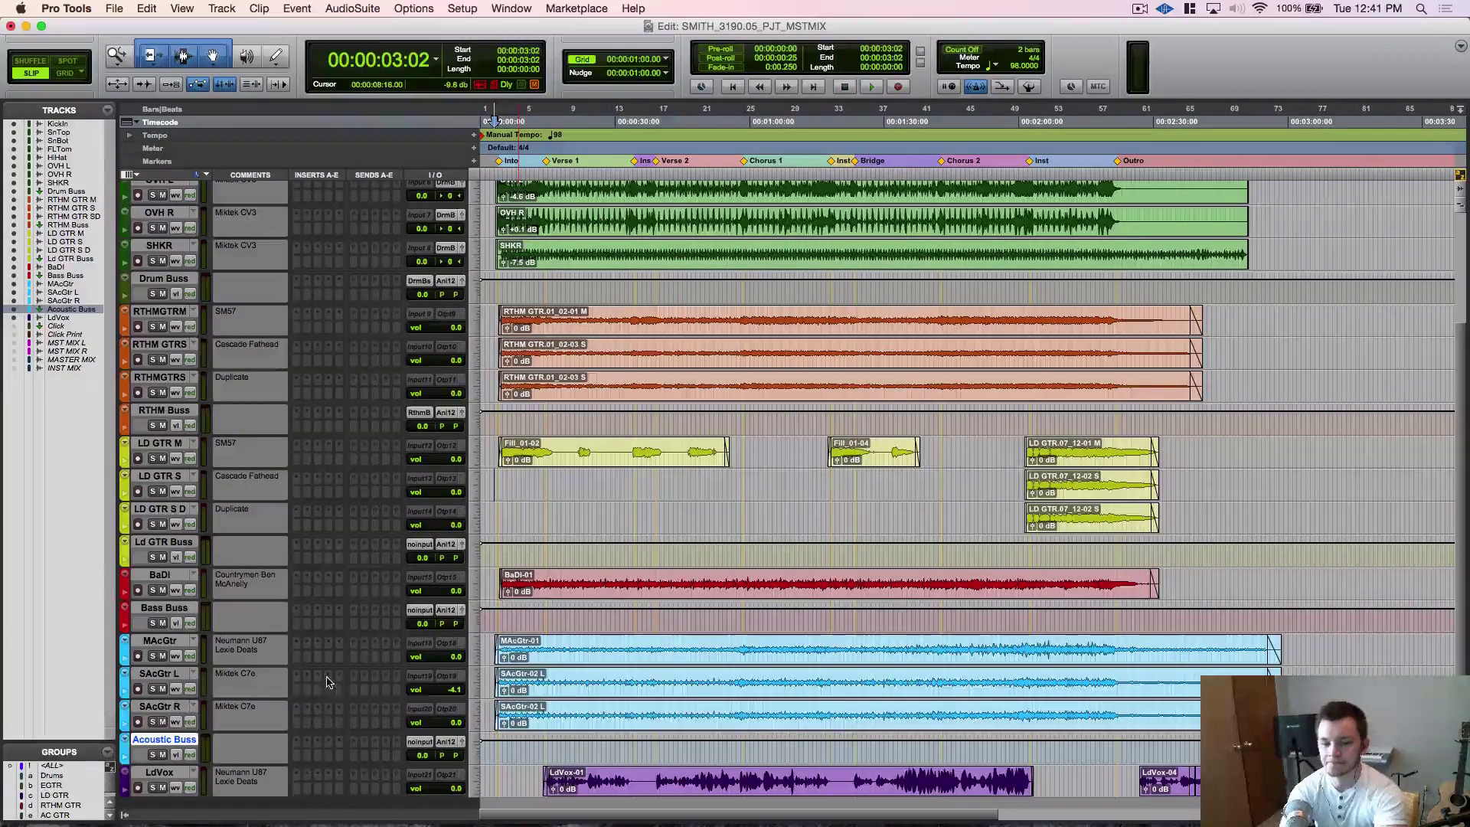
Feed Acoustic Buss from Bus 5-6 and rename that bus Acoustic Buss.
{"action": "left_click", "coordinate": [421, 748]}
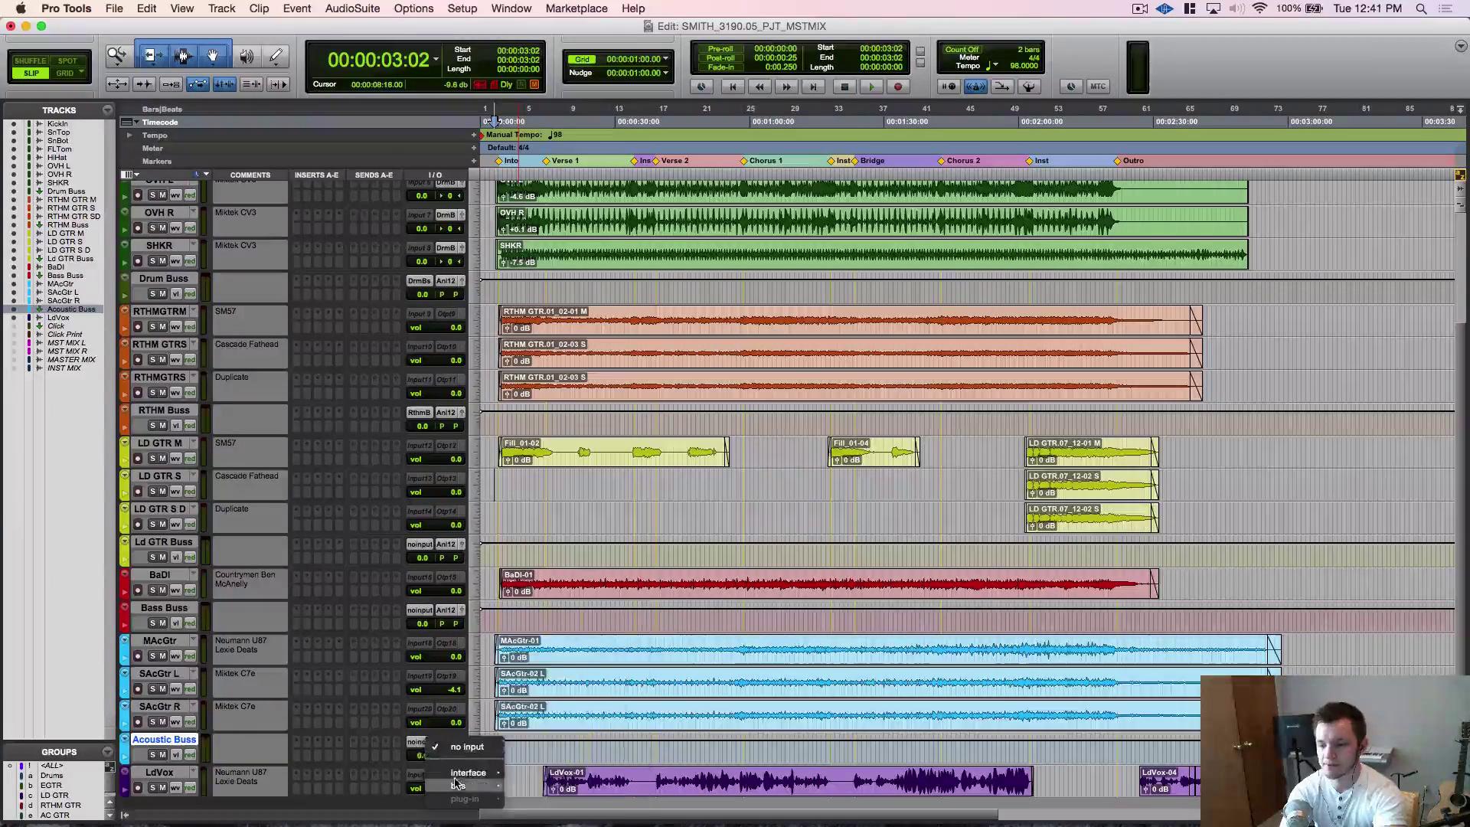
{"action": "mouse_move", "coordinate": [459, 785]}
{"action": "left_click", "coordinate": [554, 692]}
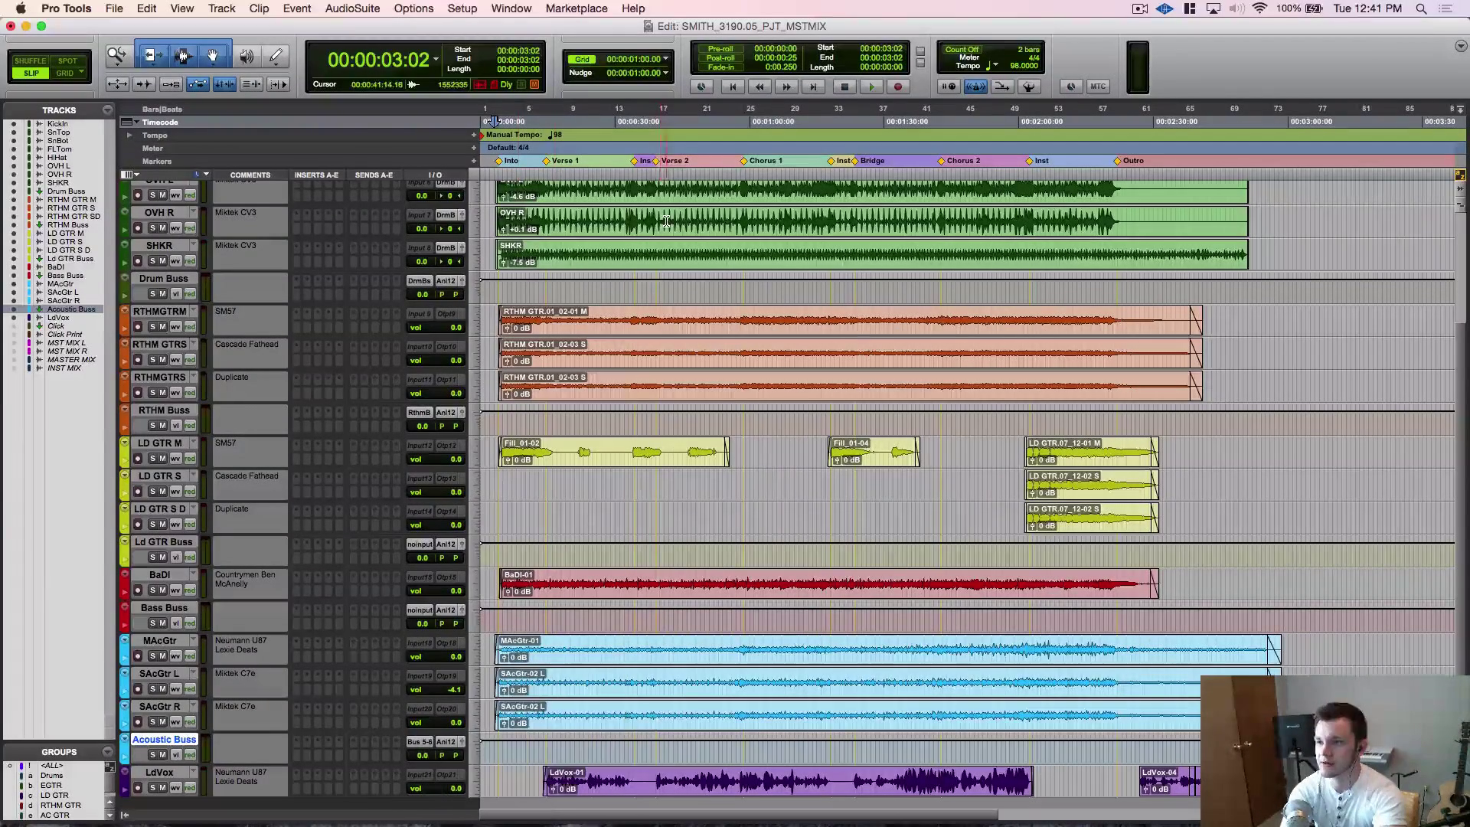
{"action": "left_click", "coordinate": [411, 744]}
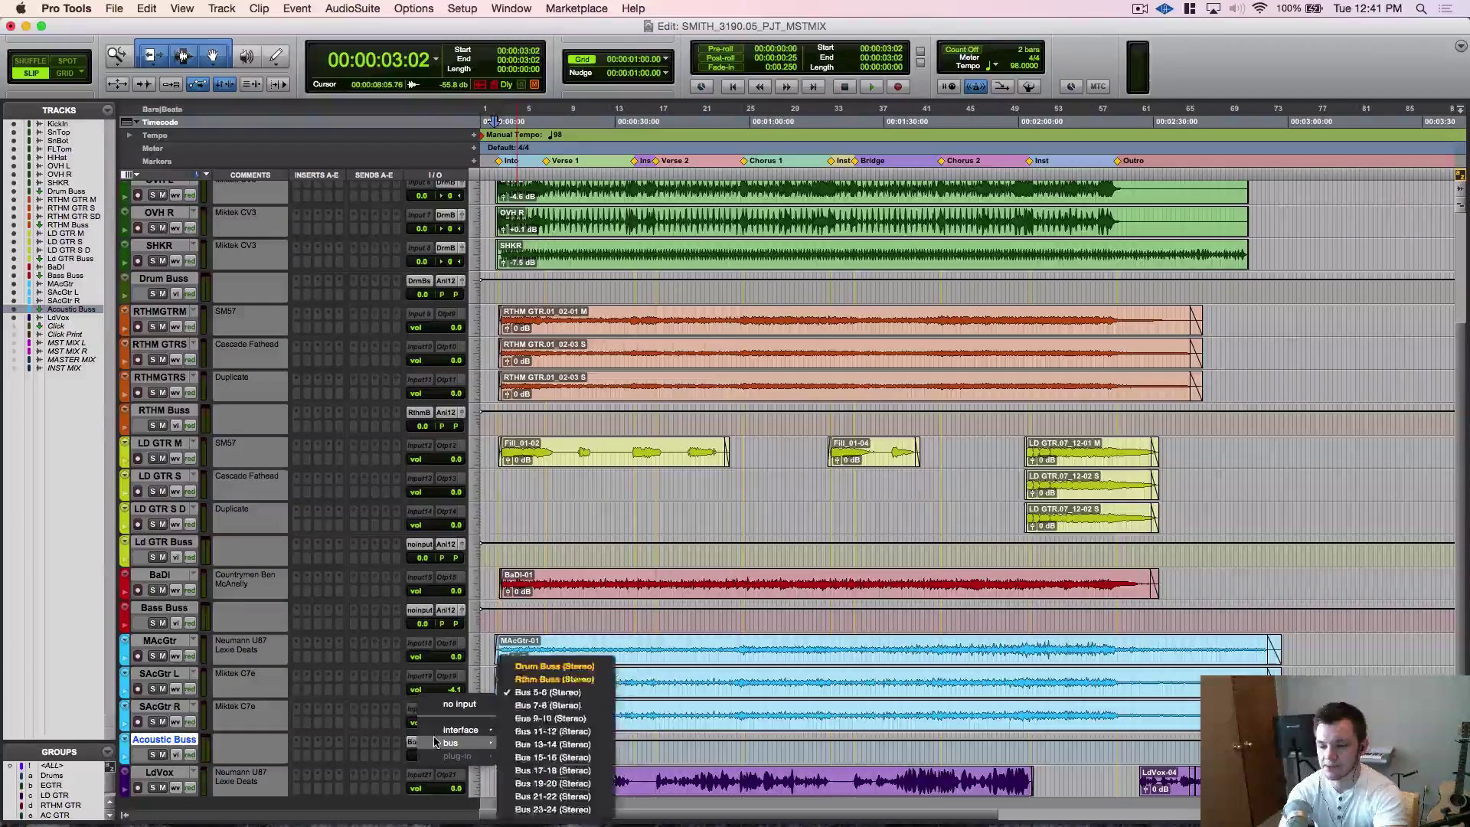
{"action": "left_click", "coordinate": [411, 744]}
{"action": "left_click", "coordinate": [411, 744]}
{"action": "left_click", "coordinate": [448, 792]}
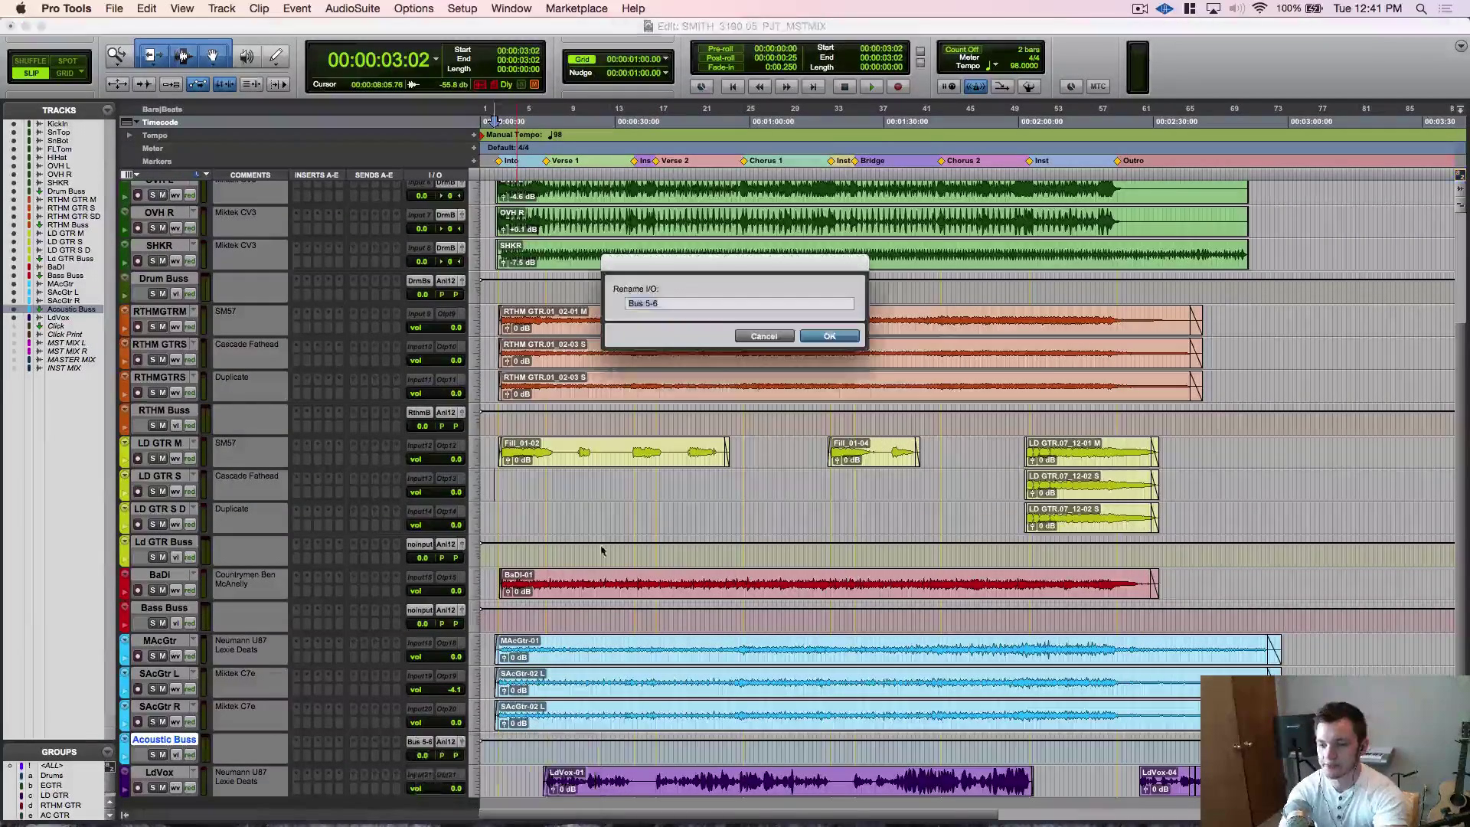
{"action": "type", "text": "Acoust"}
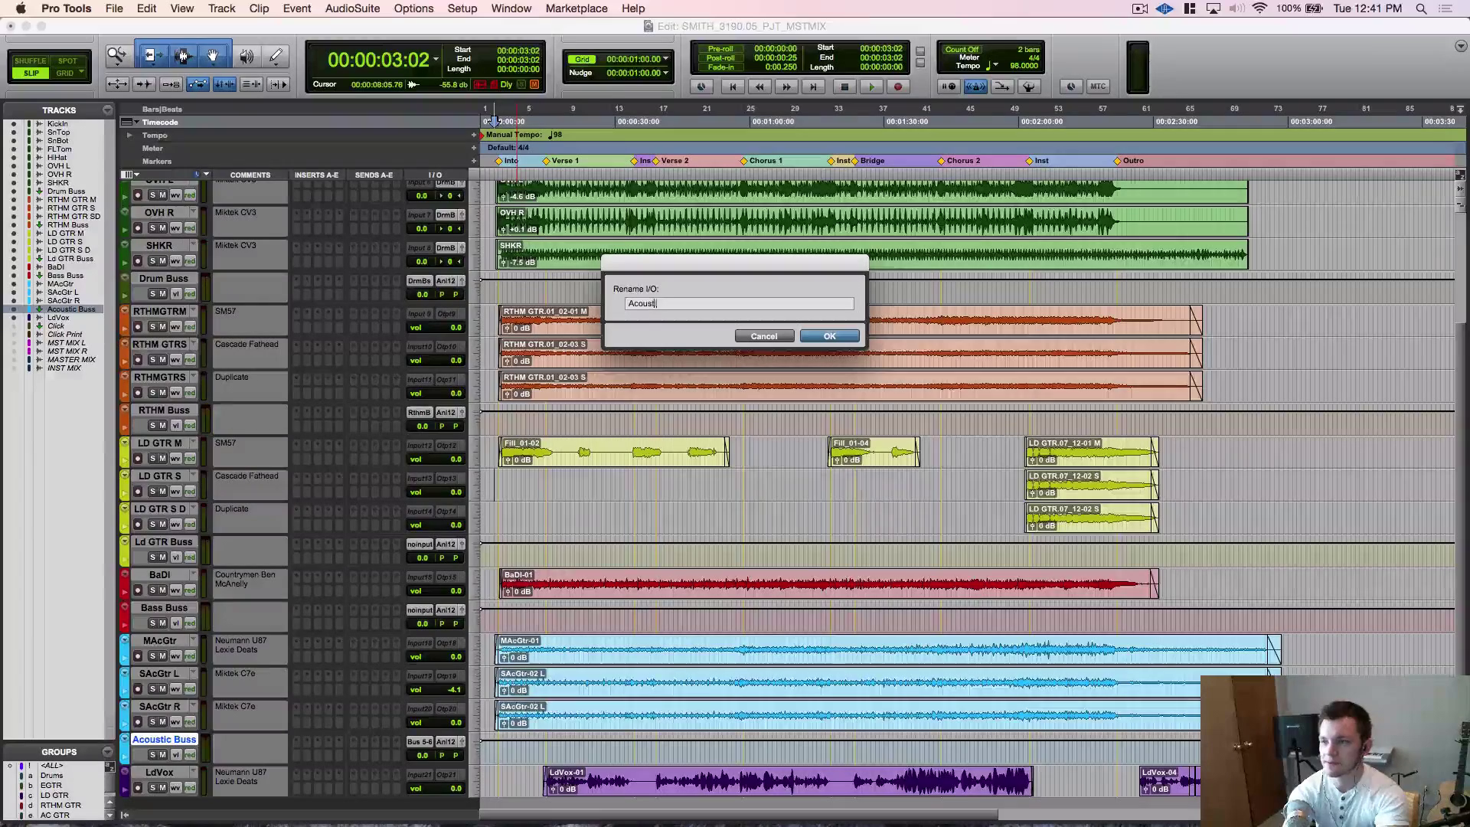
{"action": "type", "text": "ic Buss"}
{"action": "key", "text": "Return"}
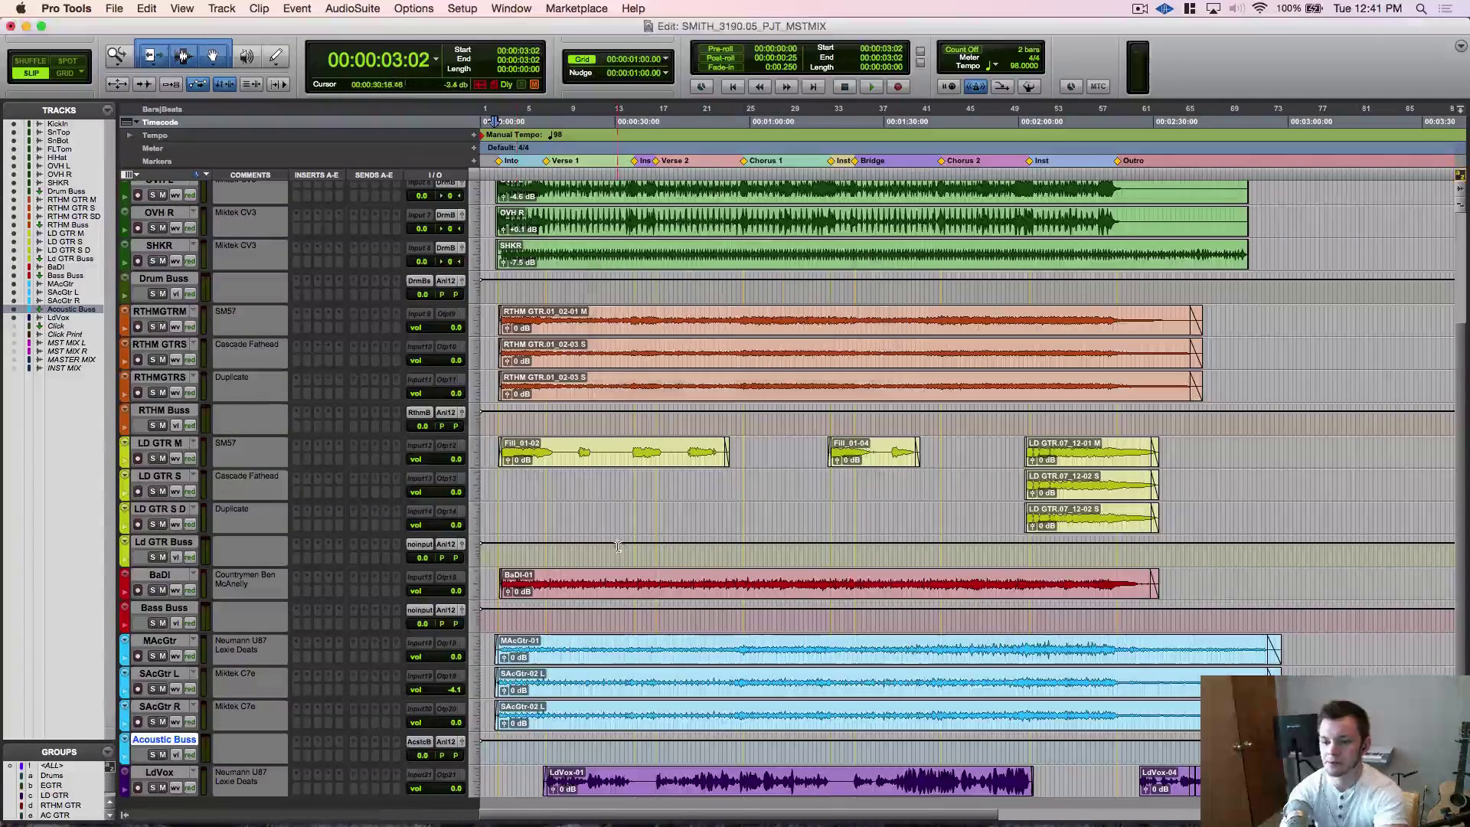
Route Bus 7-8 into the Bass Buss aux input and rename Bus 7-8 to Bass Buss.
{"action": "left_click", "coordinate": [411, 610]}
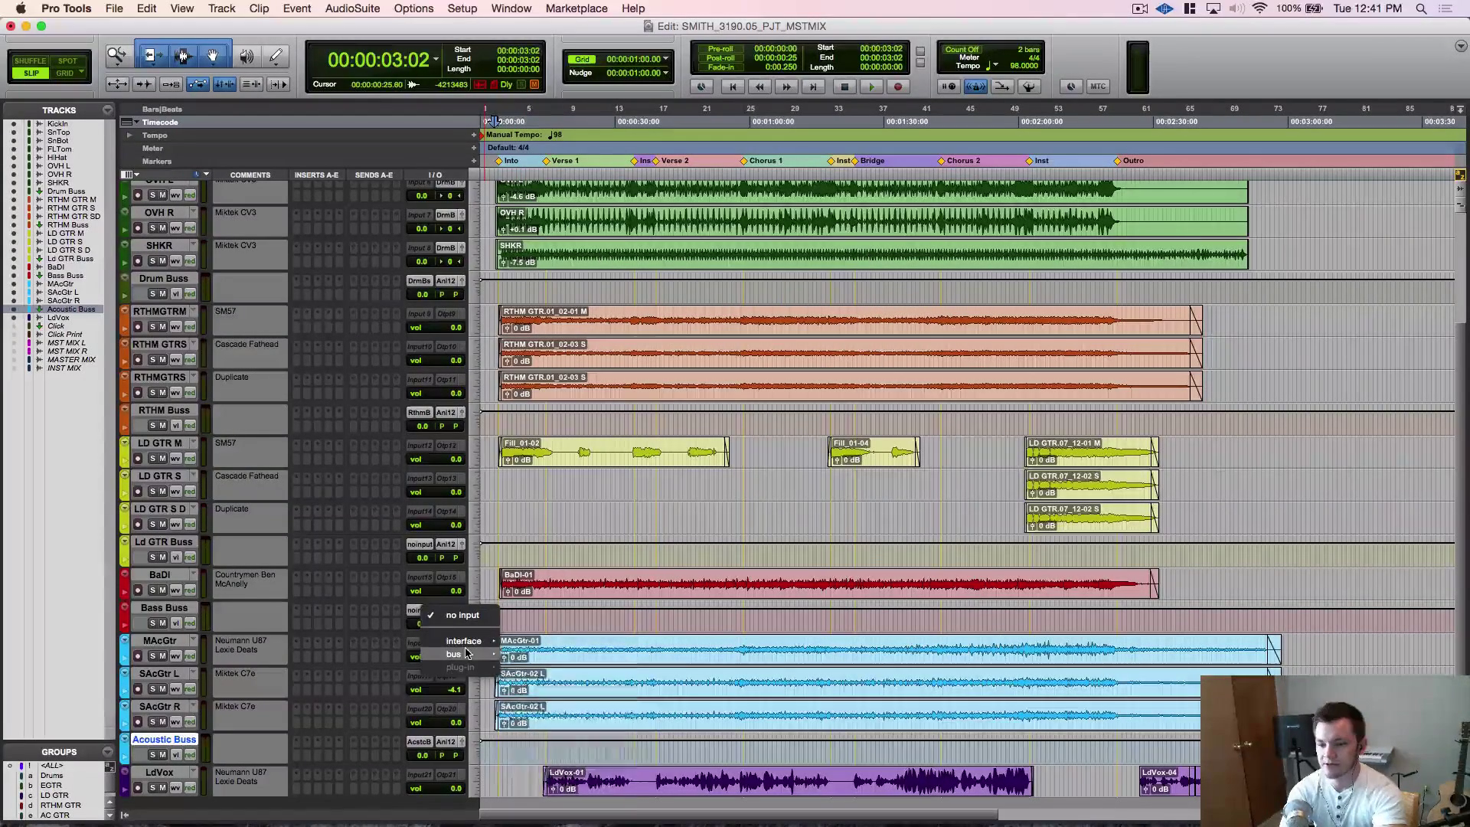
{"action": "mouse_move", "coordinate": [459, 654]}
{"action": "left_click", "coordinate": [561, 699]}
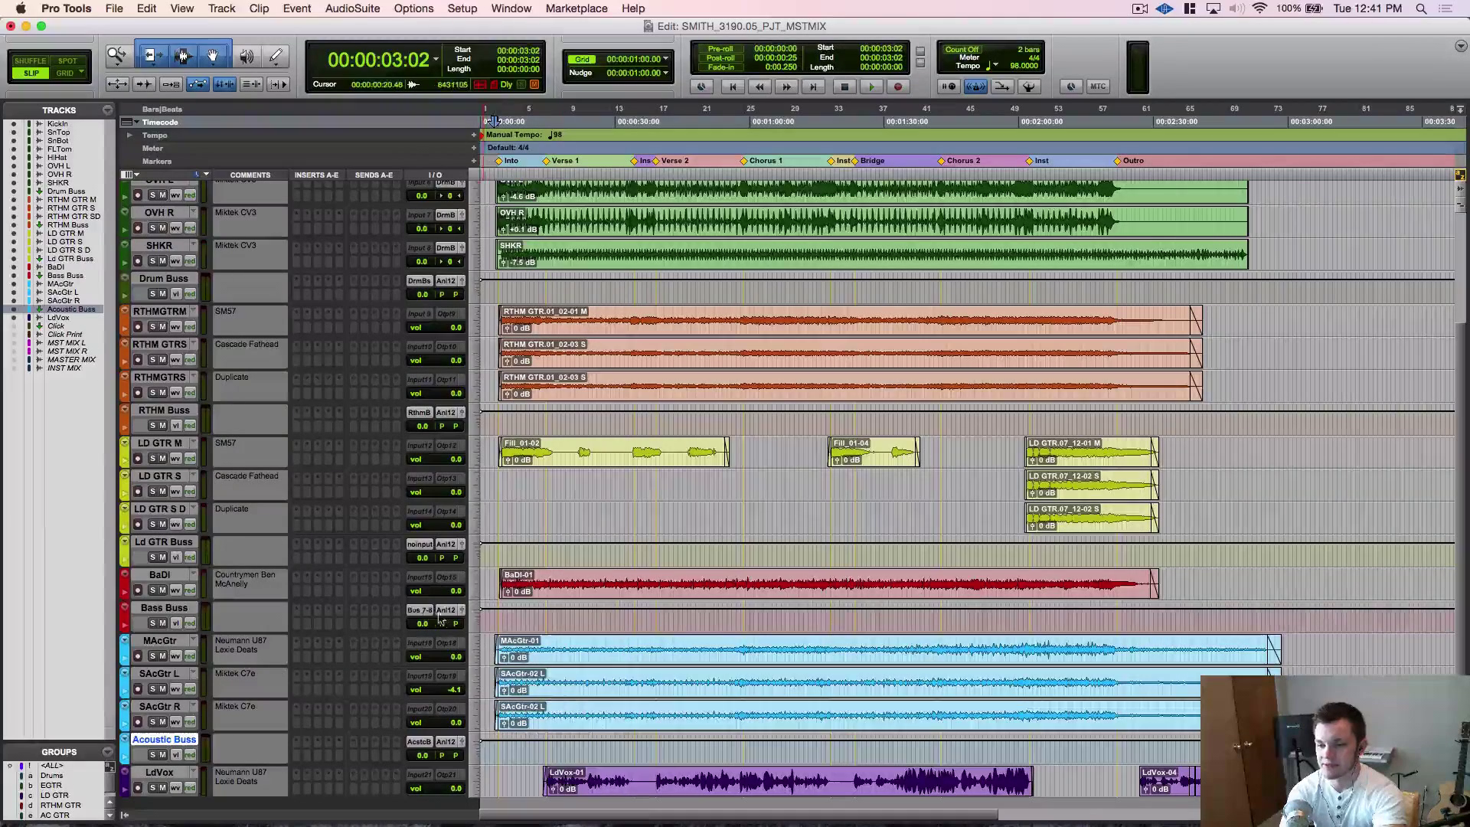
{"action": "right_click", "coordinate": [432, 616]}
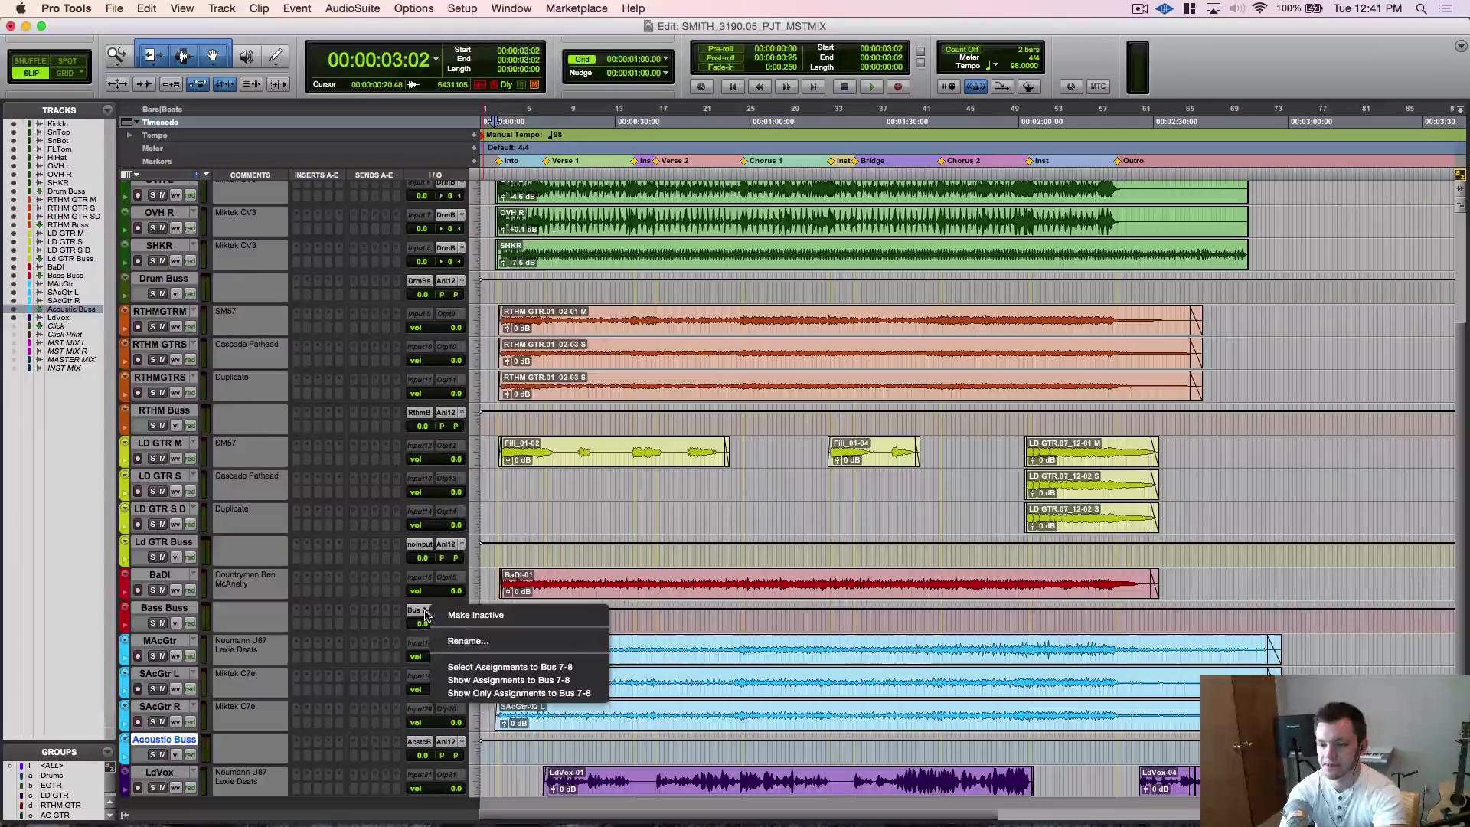
{"action": "left_click", "coordinate": [459, 641]}
{"action": "key", "text": "BackSpace"}
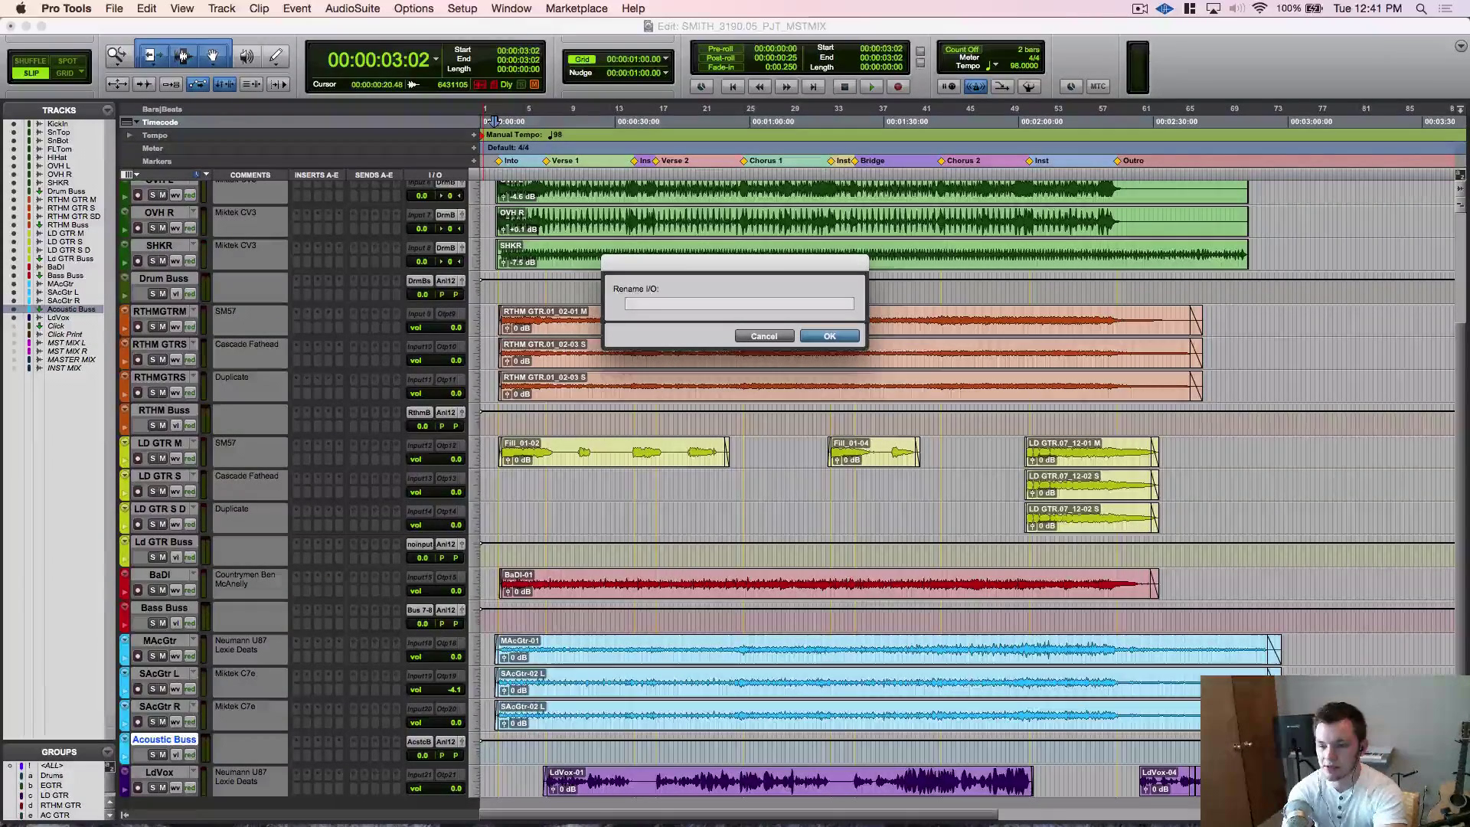
{"action": "type", "text": "Bass Buss"}
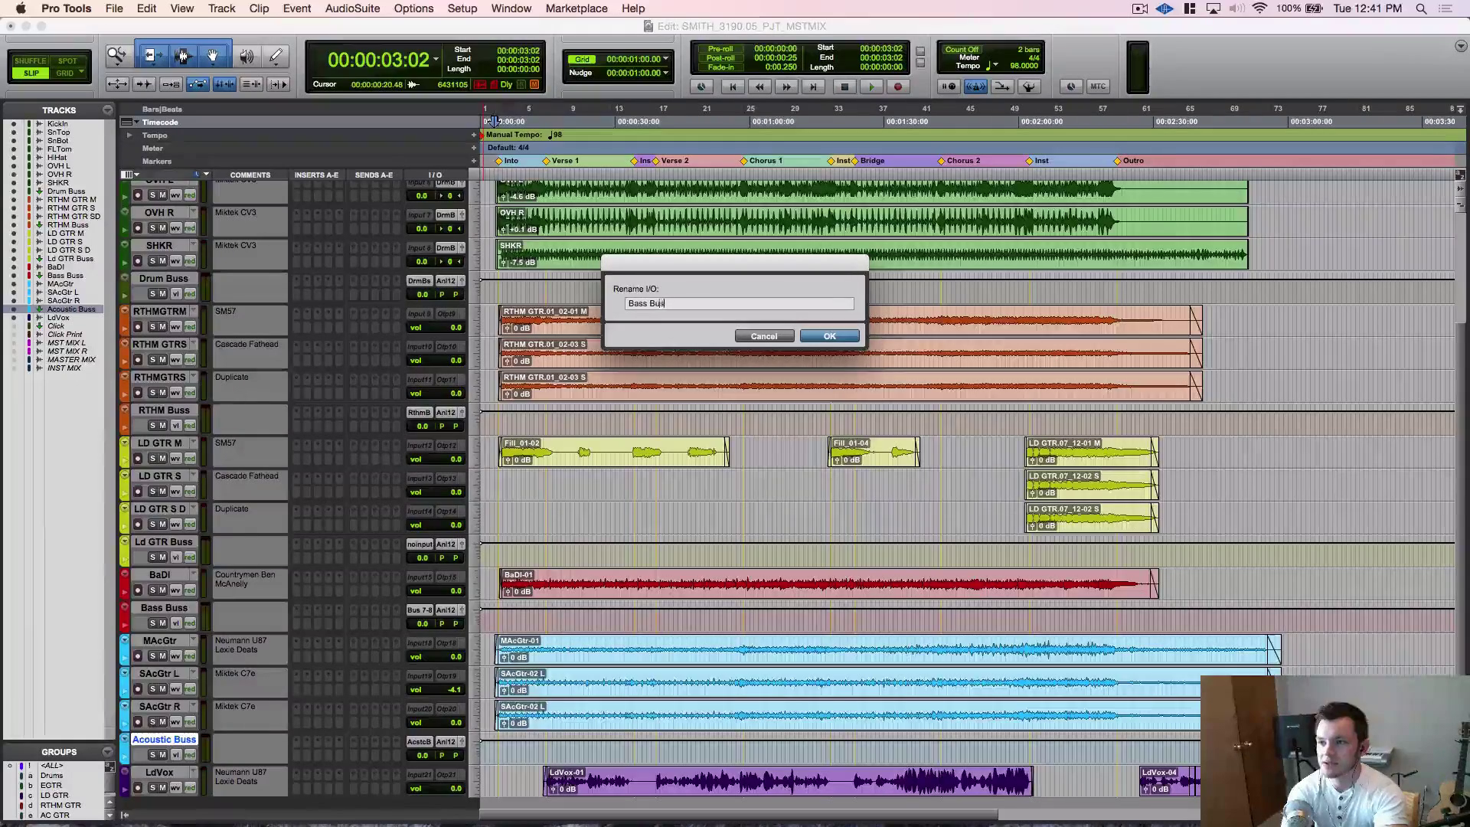
{"action": "key", "text": "Return"}
{"action": "scroll", "coordinate": [564, 565], "scroll_direction": "down", "scroll_amount": 2}
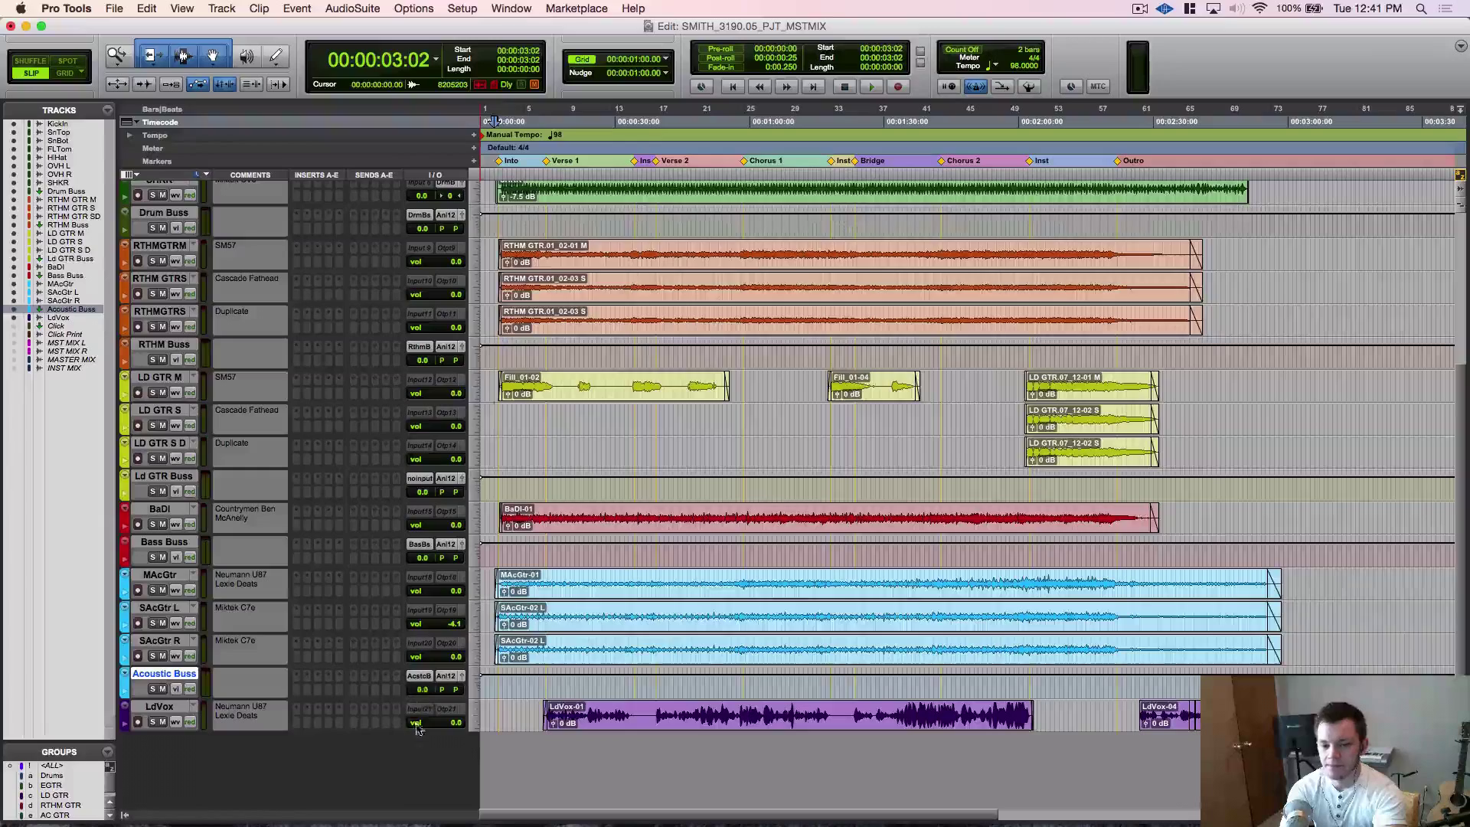
With LdVox selected, create one new stereo Aux Input track.
{"action": "left_click", "coordinate": [177, 707]}
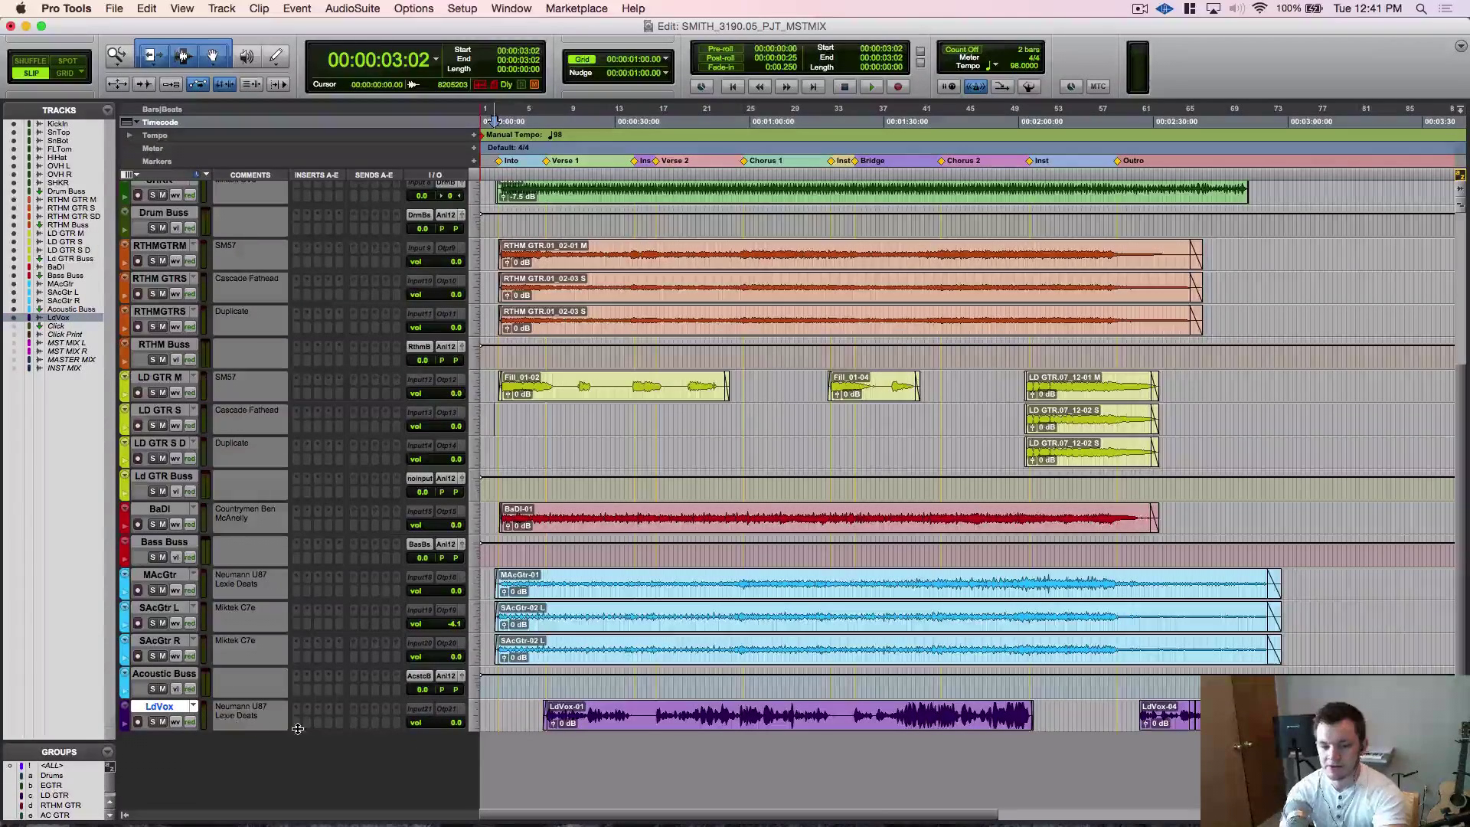
{"action": "key", "text": "super+shift+n"}
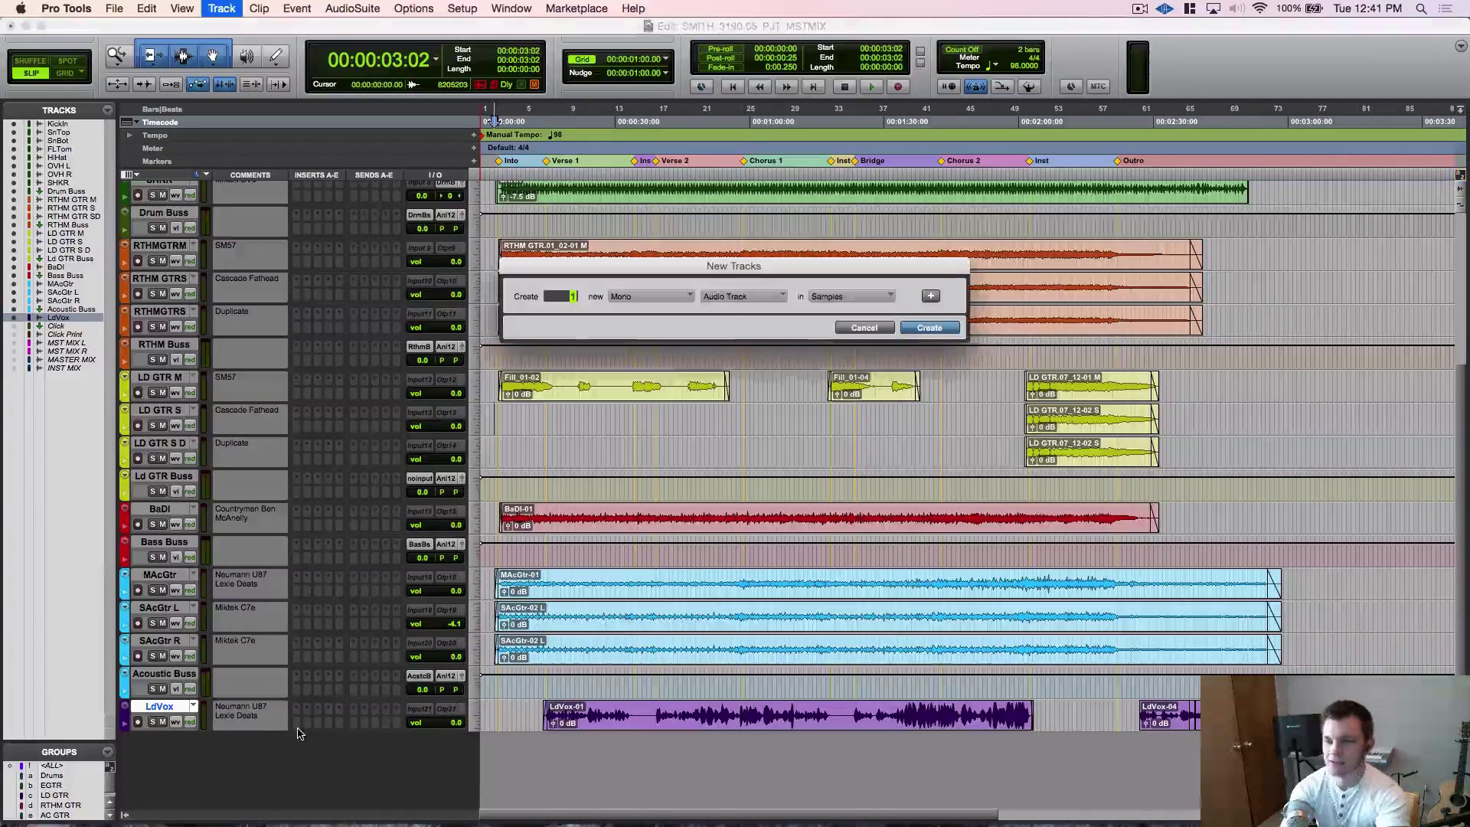
{"action": "left_click", "coordinate": [647, 296]}
{"action": "left_click", "coordinate": [651, 312]}
{"action": "left_click", "coordinate": [739, 296]}
{"action": "left_click", "coordinate": [740, 308]}
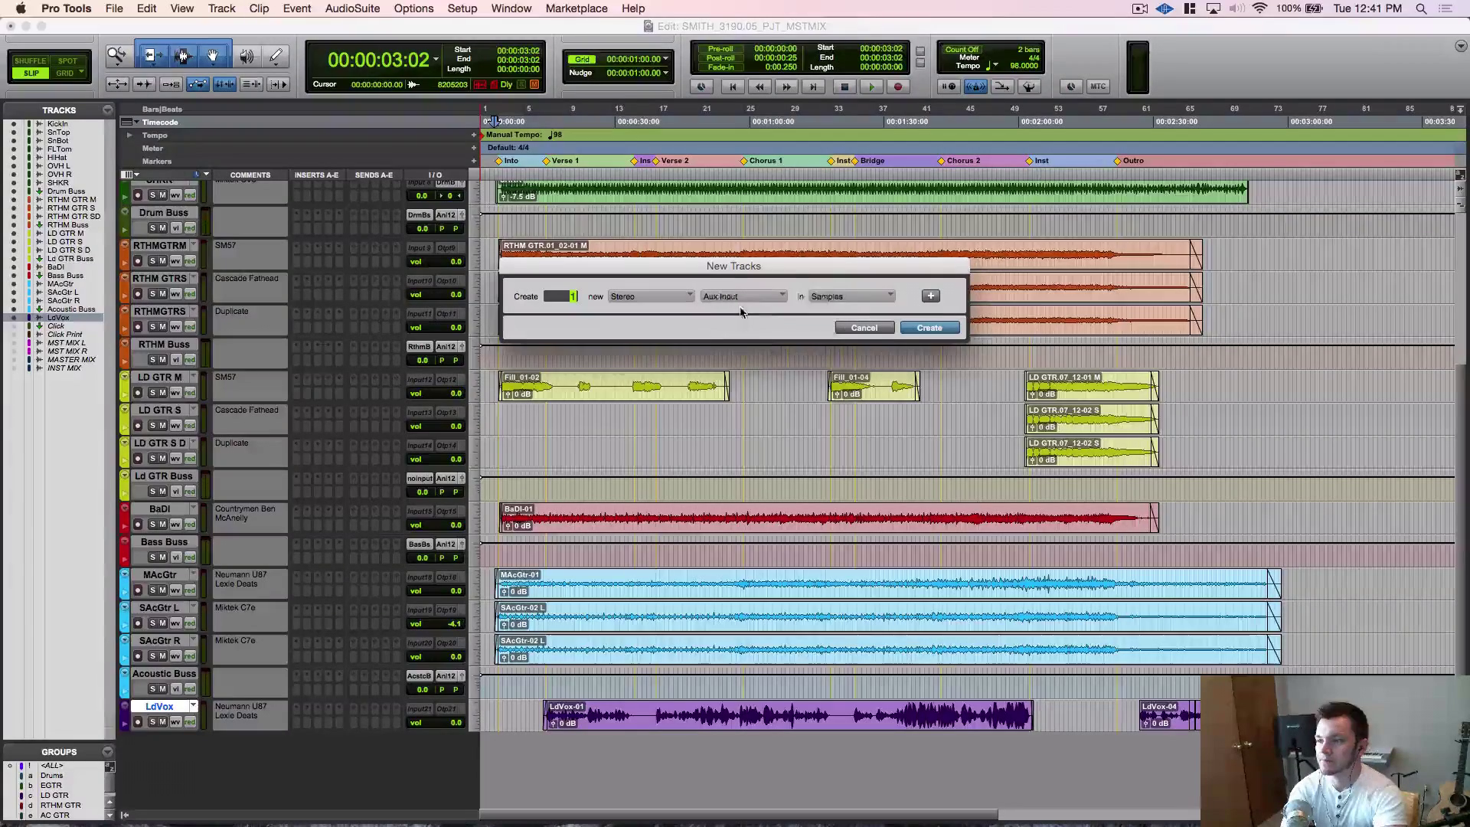
{"action": "key", "text": "Return"}
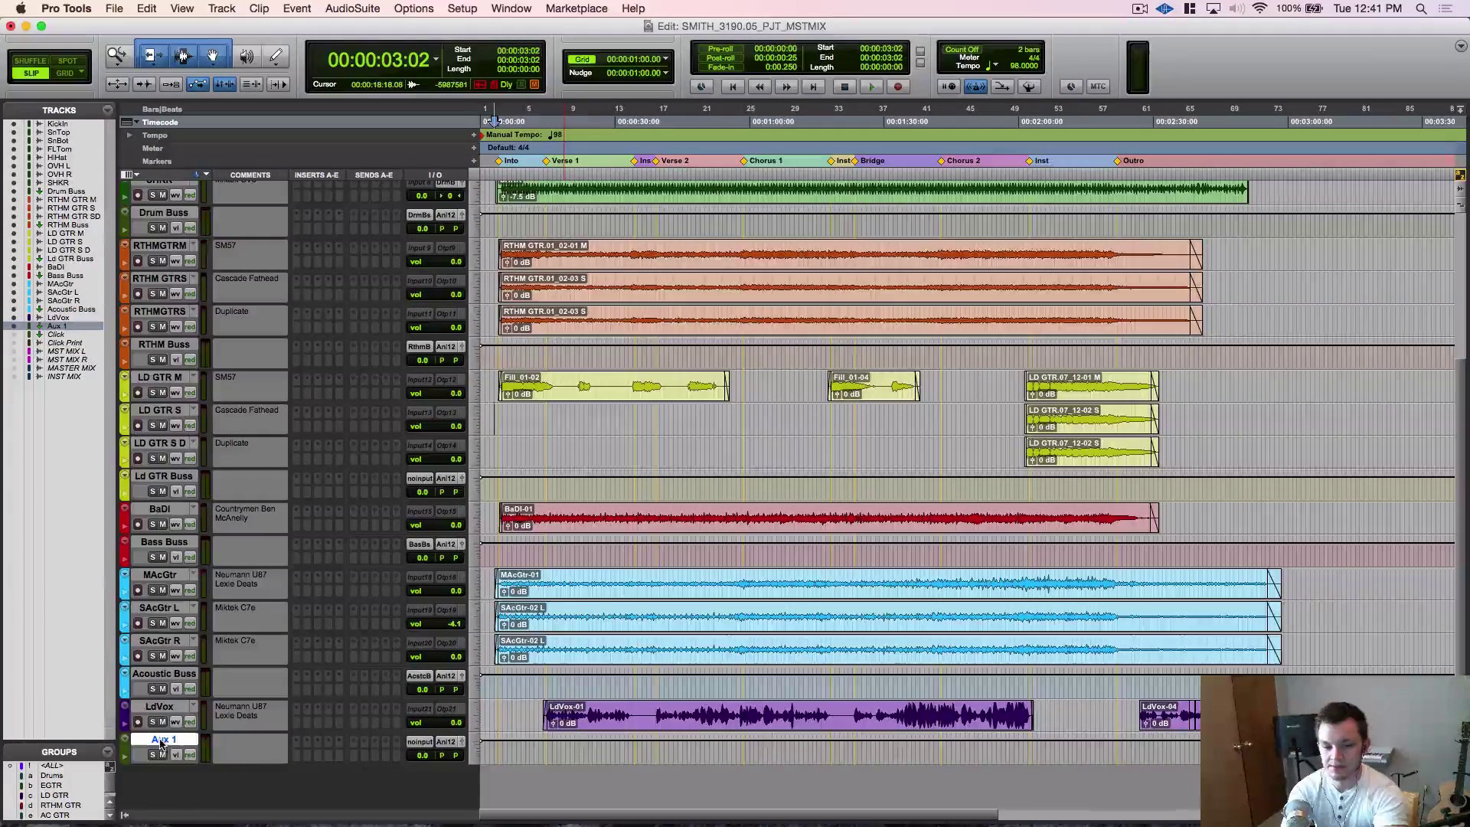
Rename the new Aux 1 track to 'LD Vox Buss'.
{"action": "double_click", "coordinate": [163, 740]}
{"action": "key", "text": "BackSpace"}
{"action": "type", "text": "L"}
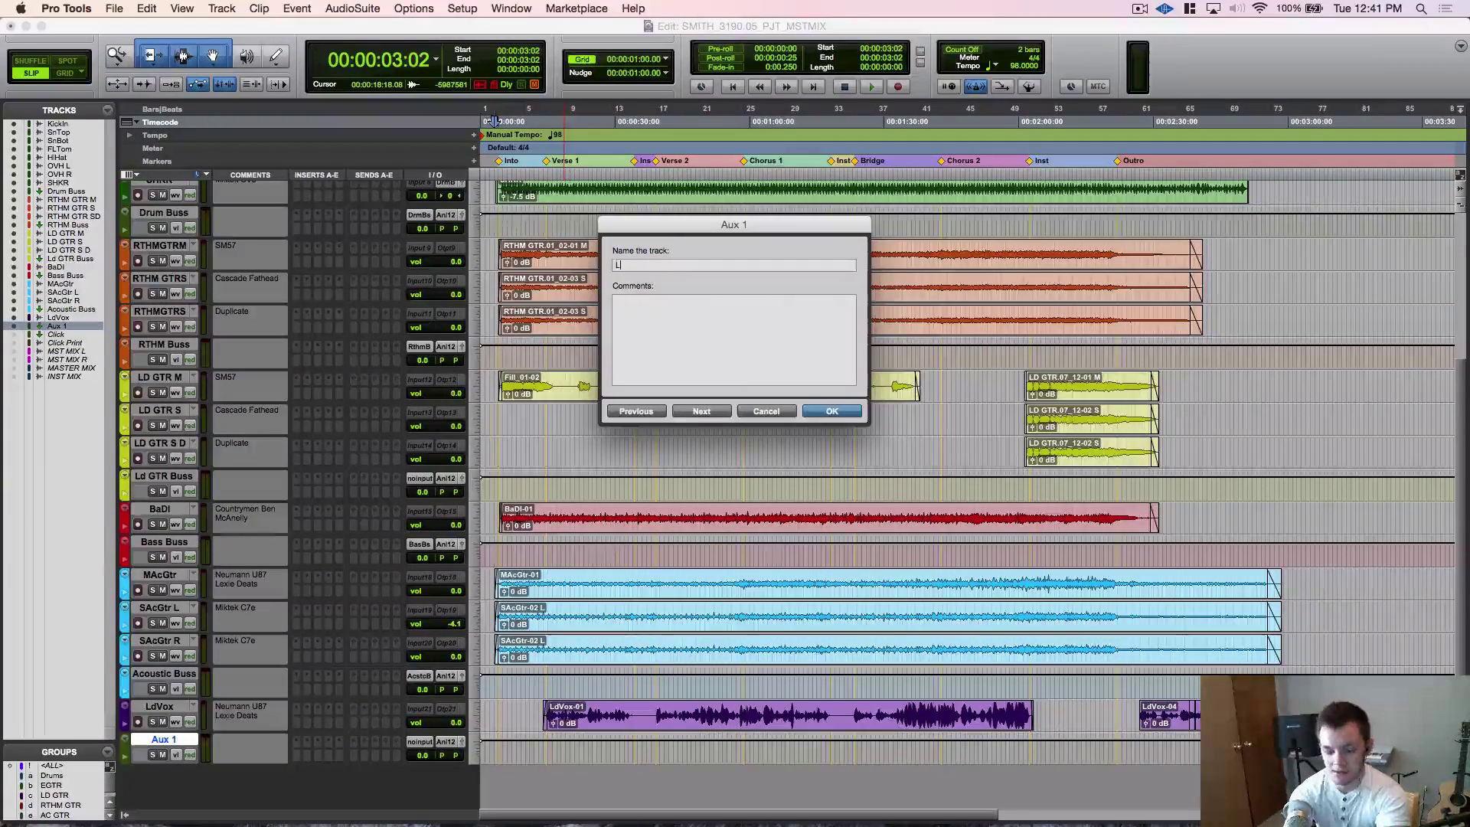
{"action": "type", "text": "D Vox"}
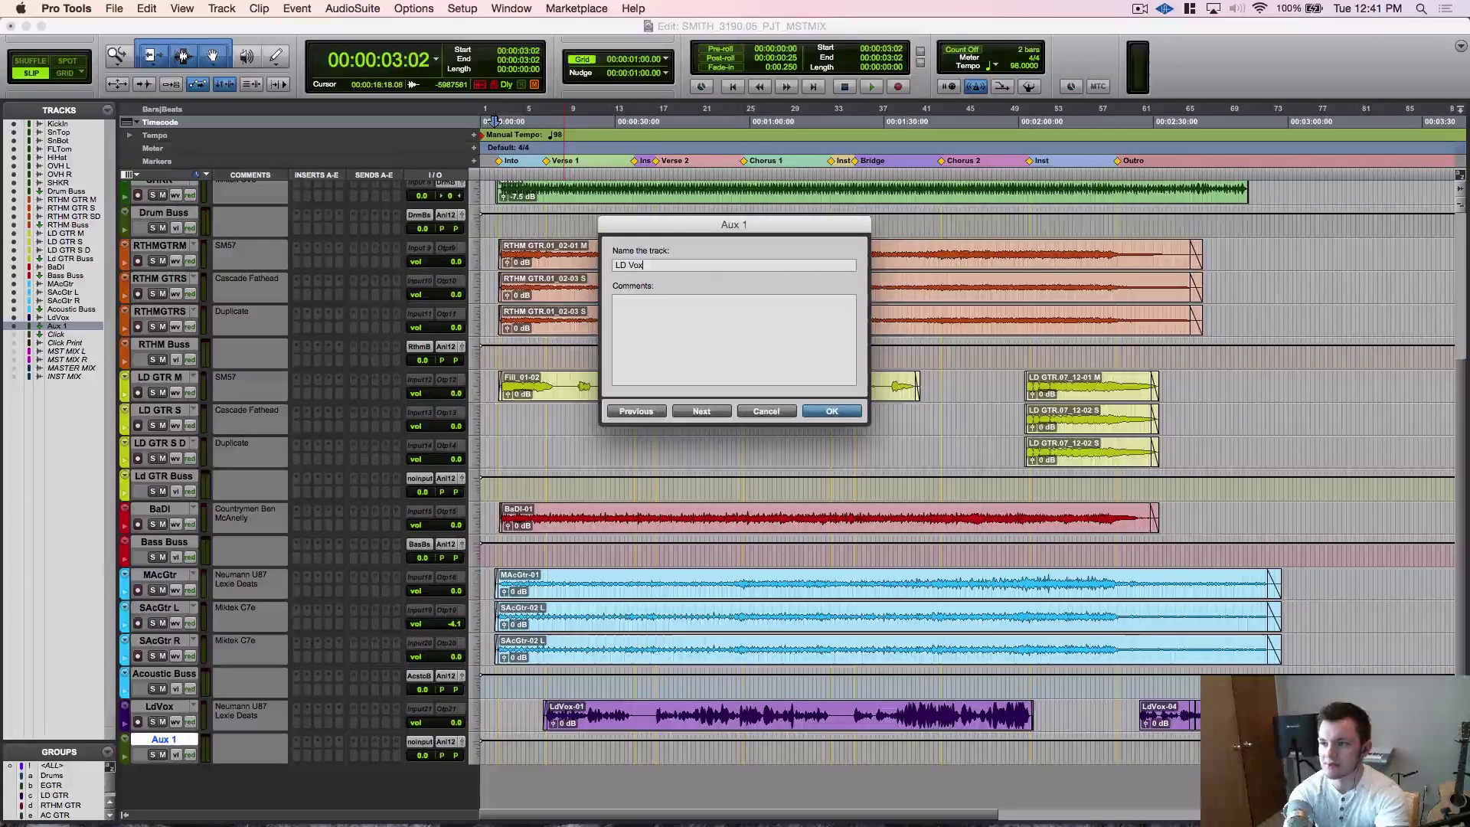
{"action": "type", "text": " Buss"}
{"action": "key", "text": "Return"}
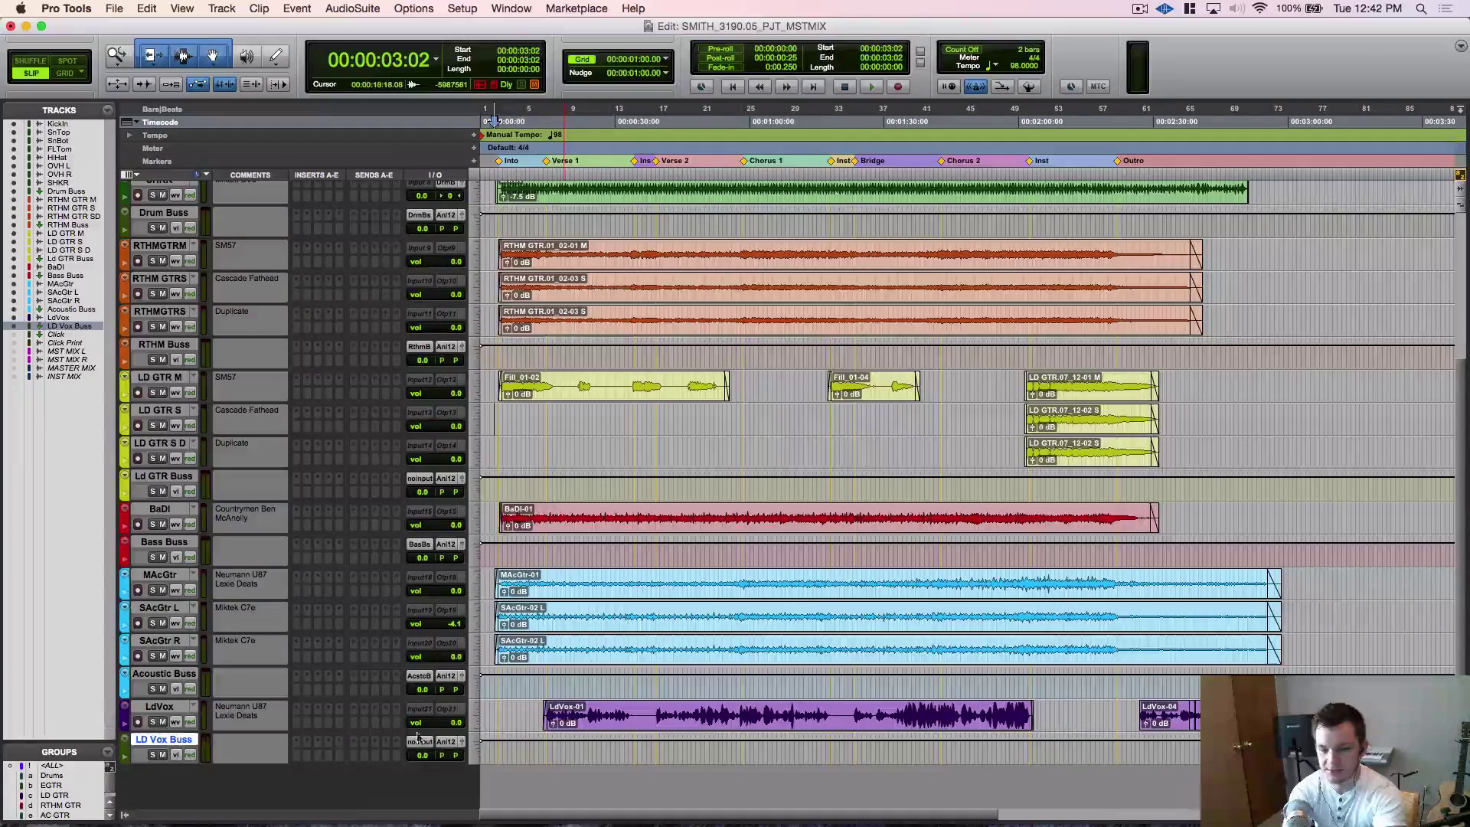
Colour the LD Vox Buss track a deep dark purple.
{"action": "double_click", "coordinate": [126, 741]}
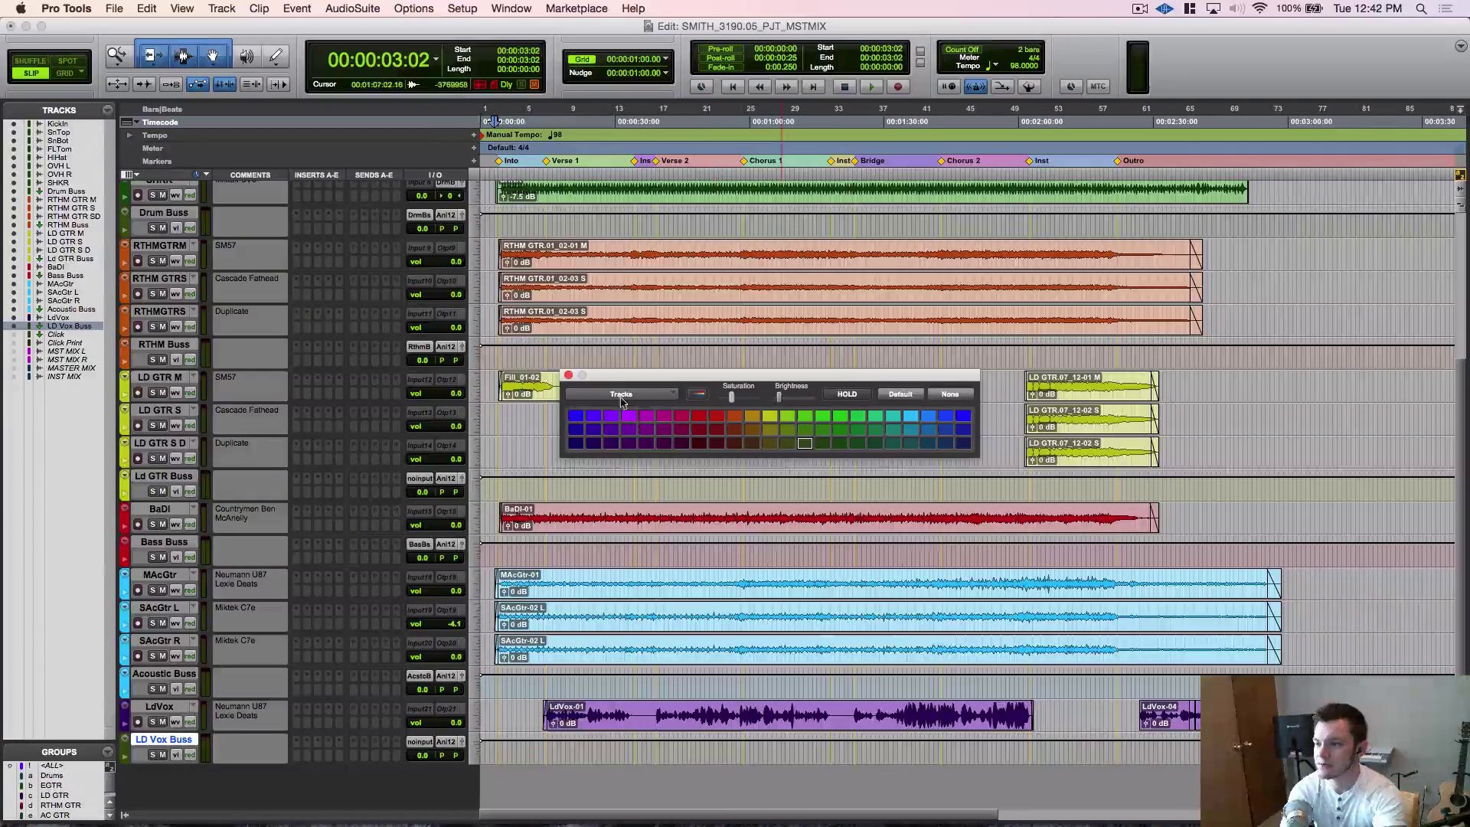
{"action": "left_click", "coordinate": [612, 430]}
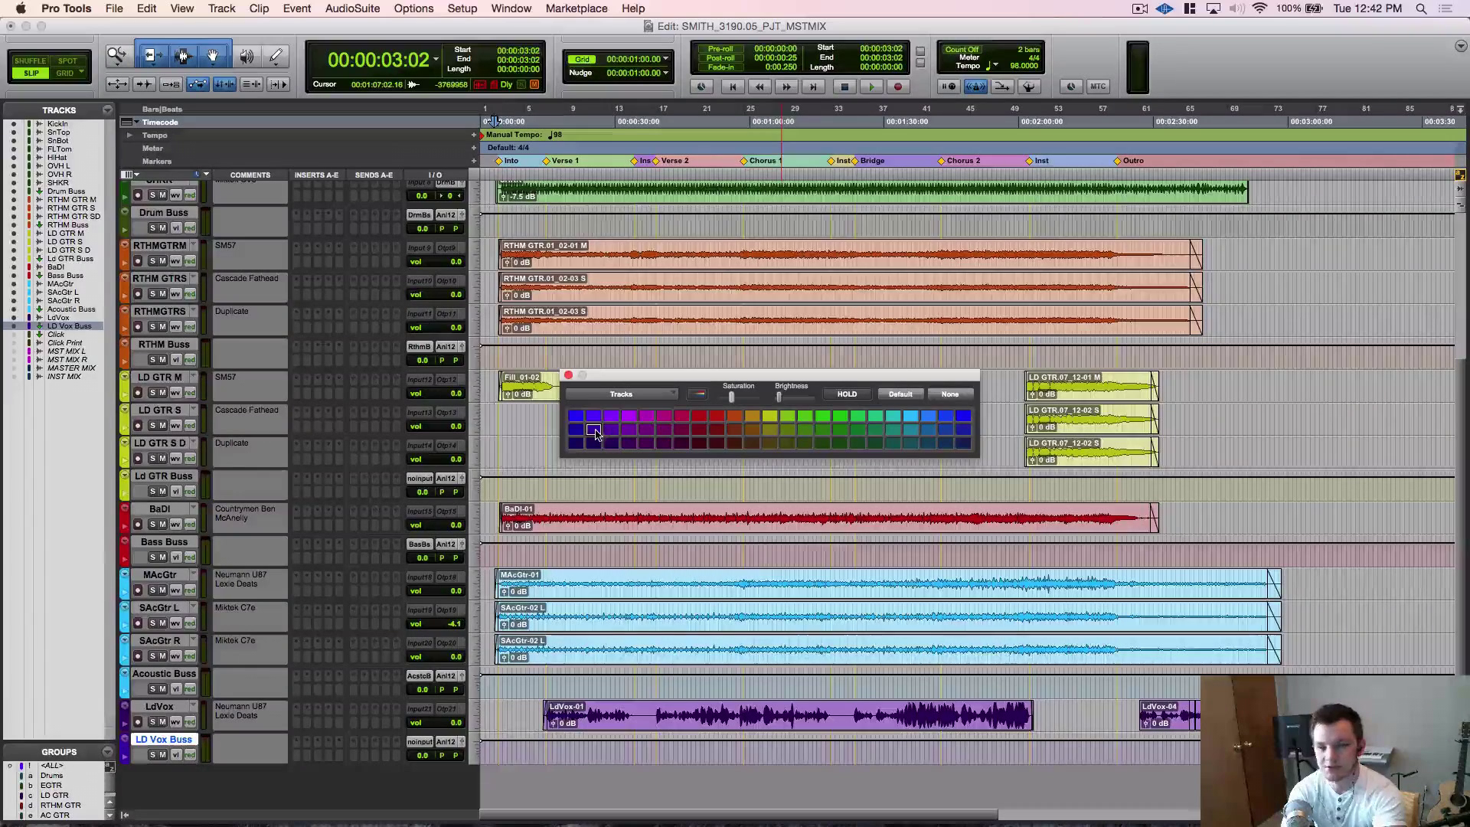
{"action": "left_click", "coordinate": [610, 443]}
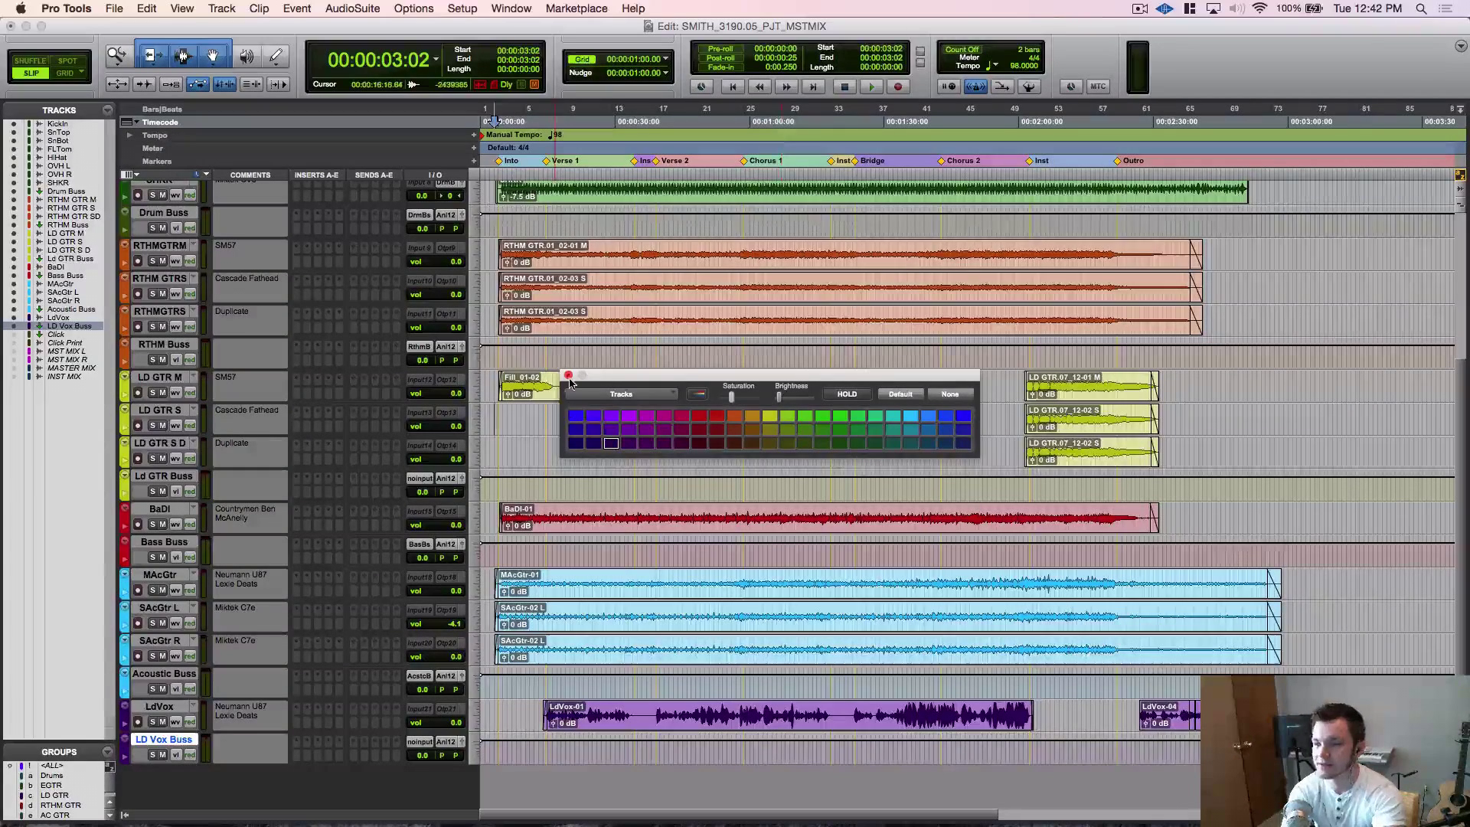
{"action": "left_click", "coordinate": [568, 375]}
Set the LD Vox Buss input to Bus 9-10.
{"action": "left_click", "coordinate": [419, 742]}
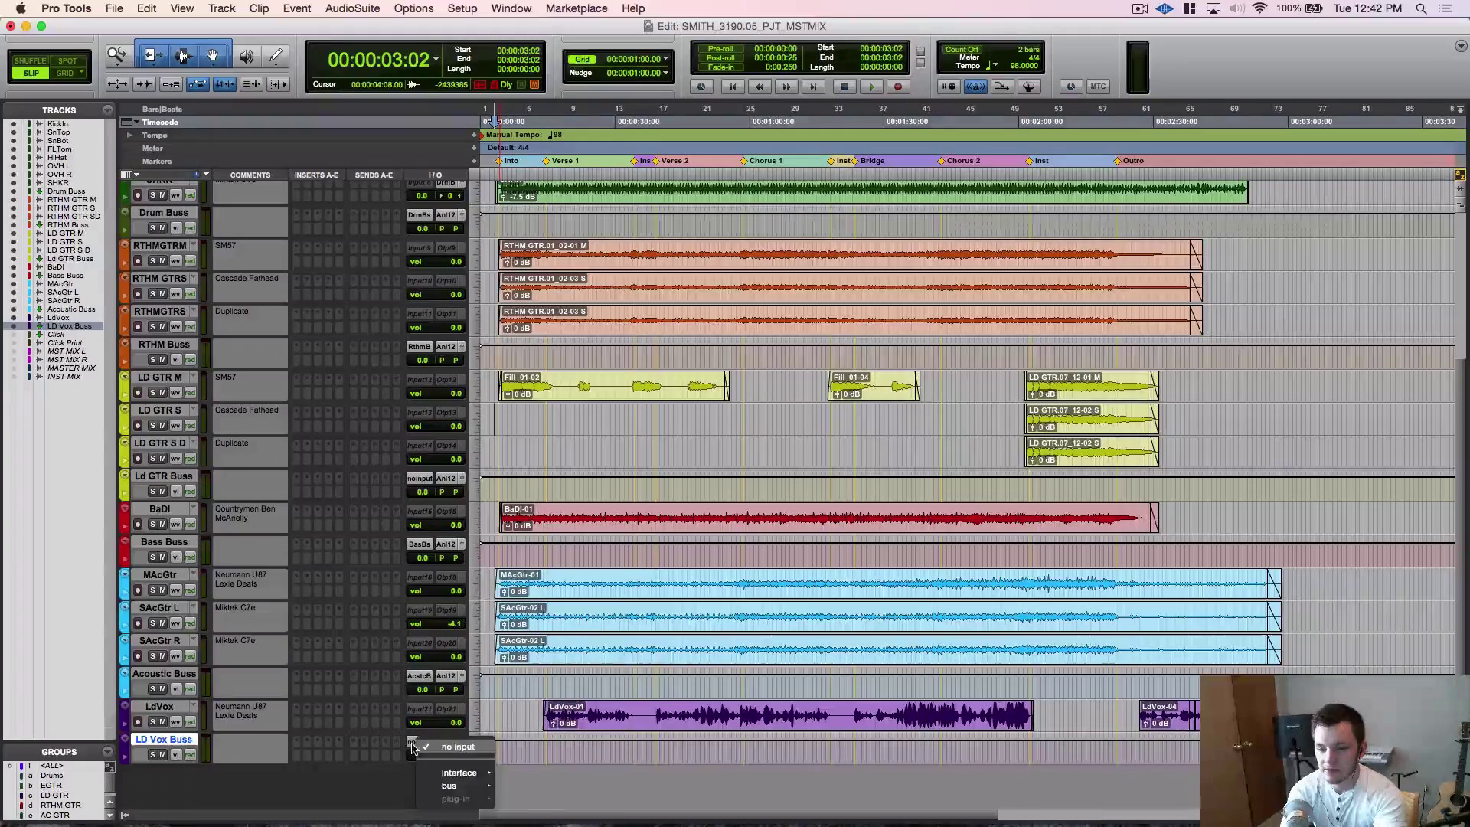
{"action": "mouse_move", "coordinate": [452, 785]}
{"action": "left_click", "coordinate": [551, 720]}
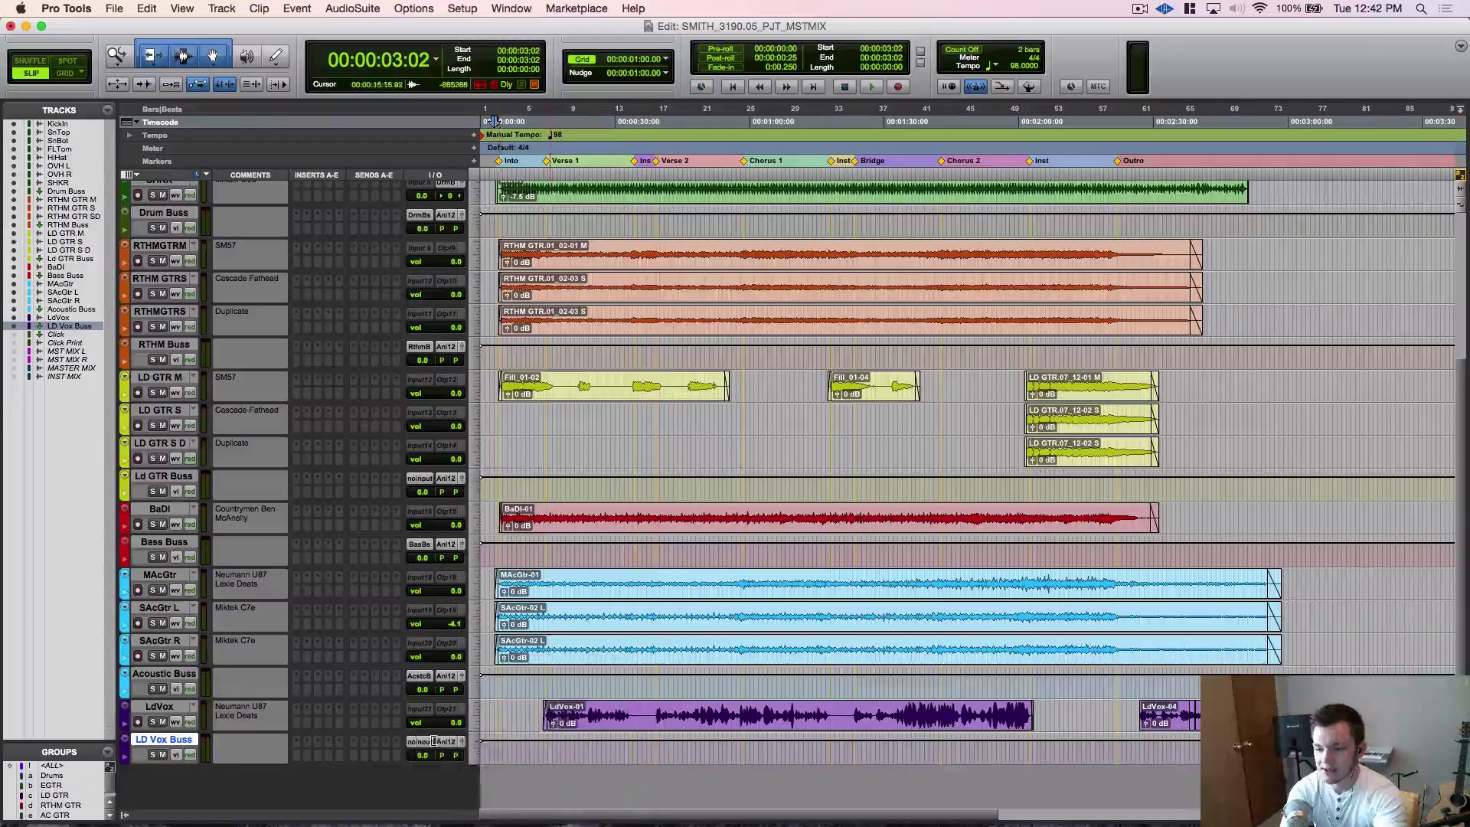
Rename the Bus 9-10 path to 'VOX Buss'.
{"action": "right_click", "coordinate": [415, 741]}
{"action": "left_click", "coordinate": [452, 773]}
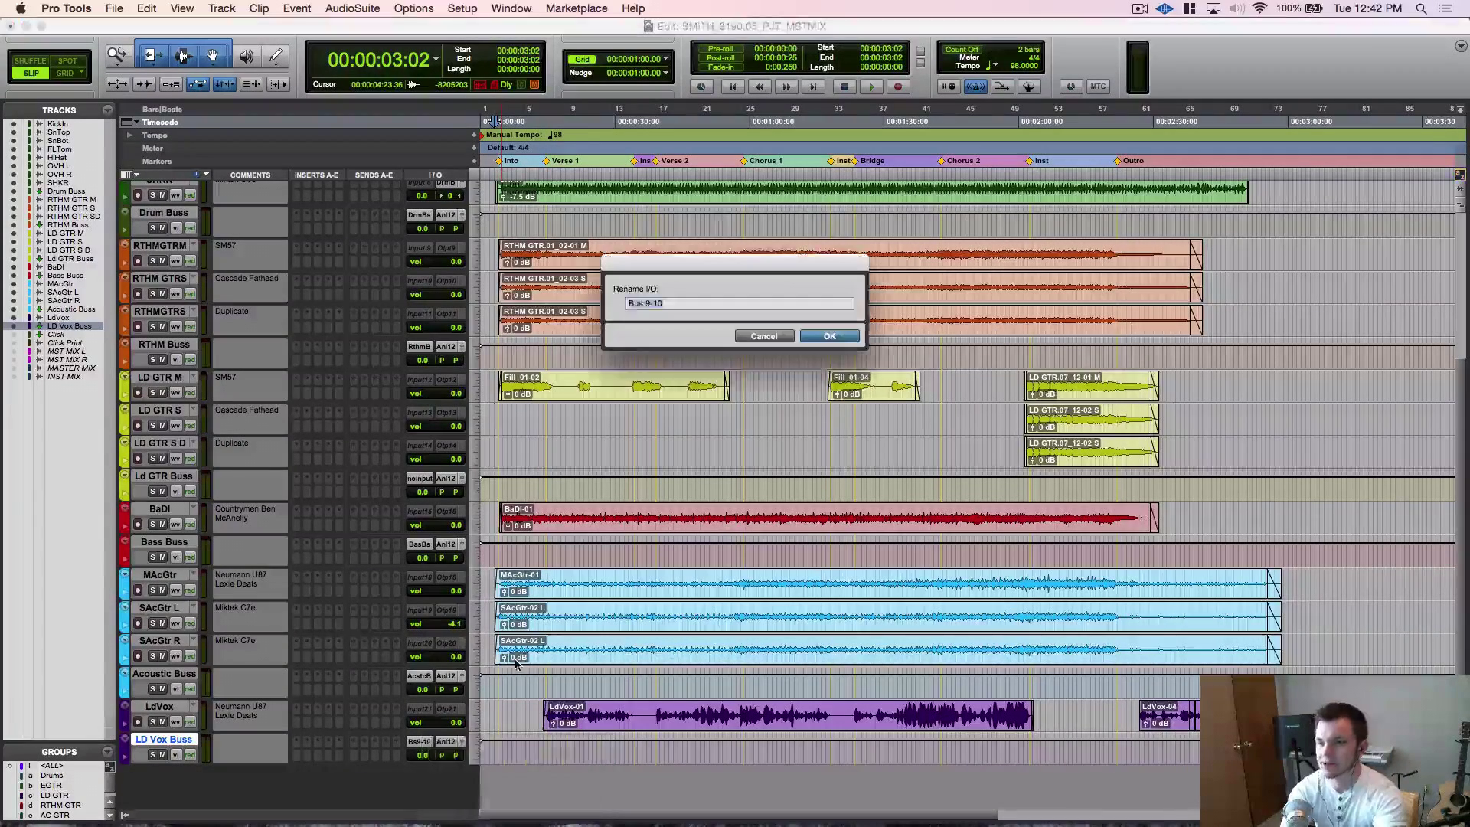
{"action": "type", "text": "V"}
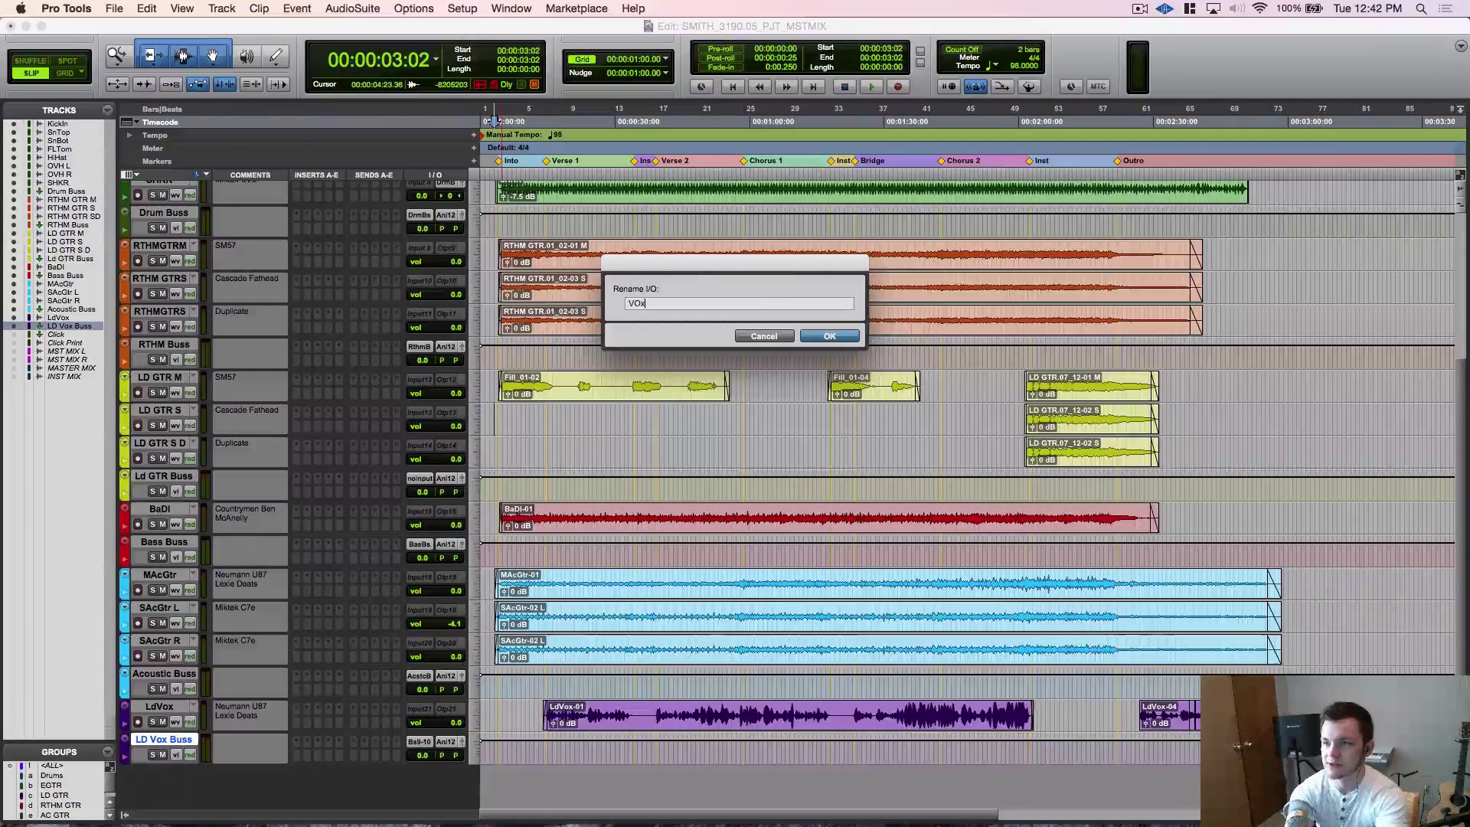
{"action": "type", "text": "OX Buss"}
{"action": "key", "text": "Return"}
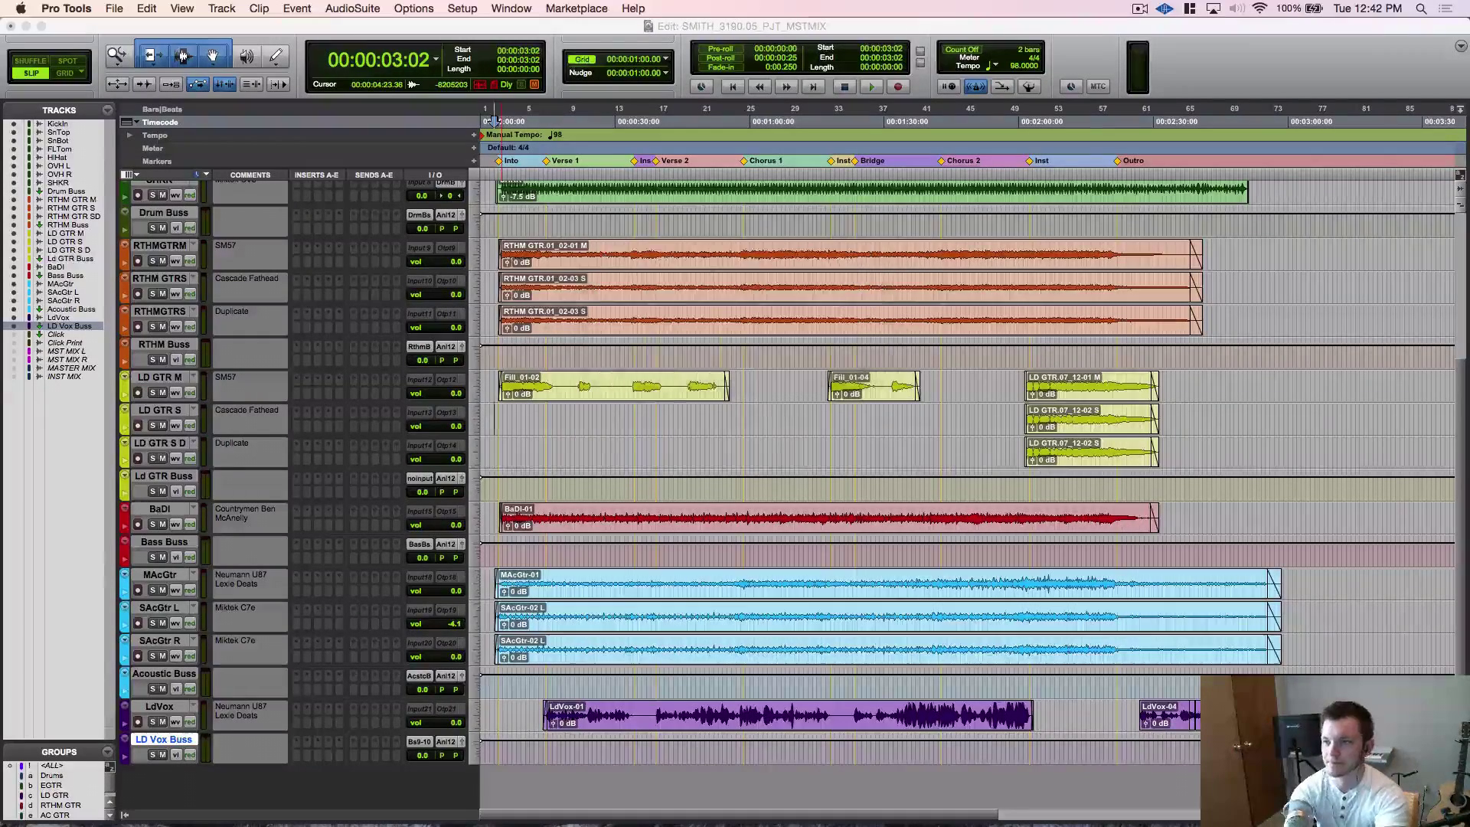
Route the three rhythm guitar tracks' output to Rthm Buss.
{"action": "scroll", "coordinate": [171, 360], "scroll_direction": "up", "scroll_amount": 3}
{"action": "left_click", "coordinate": [171, 360]}
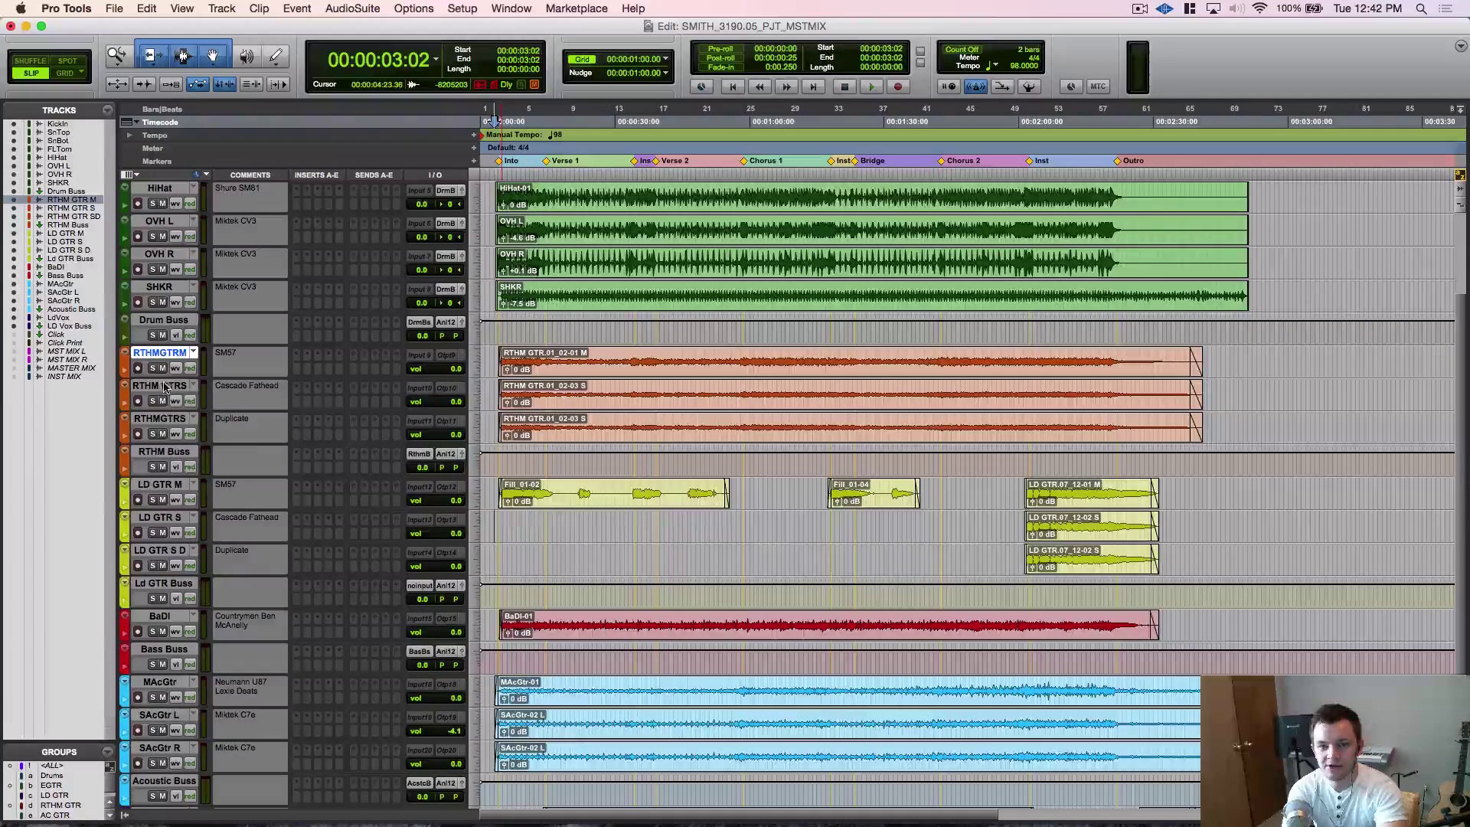
{"action": "left_click", "coordinate": [163, 418], "text": "shift"}
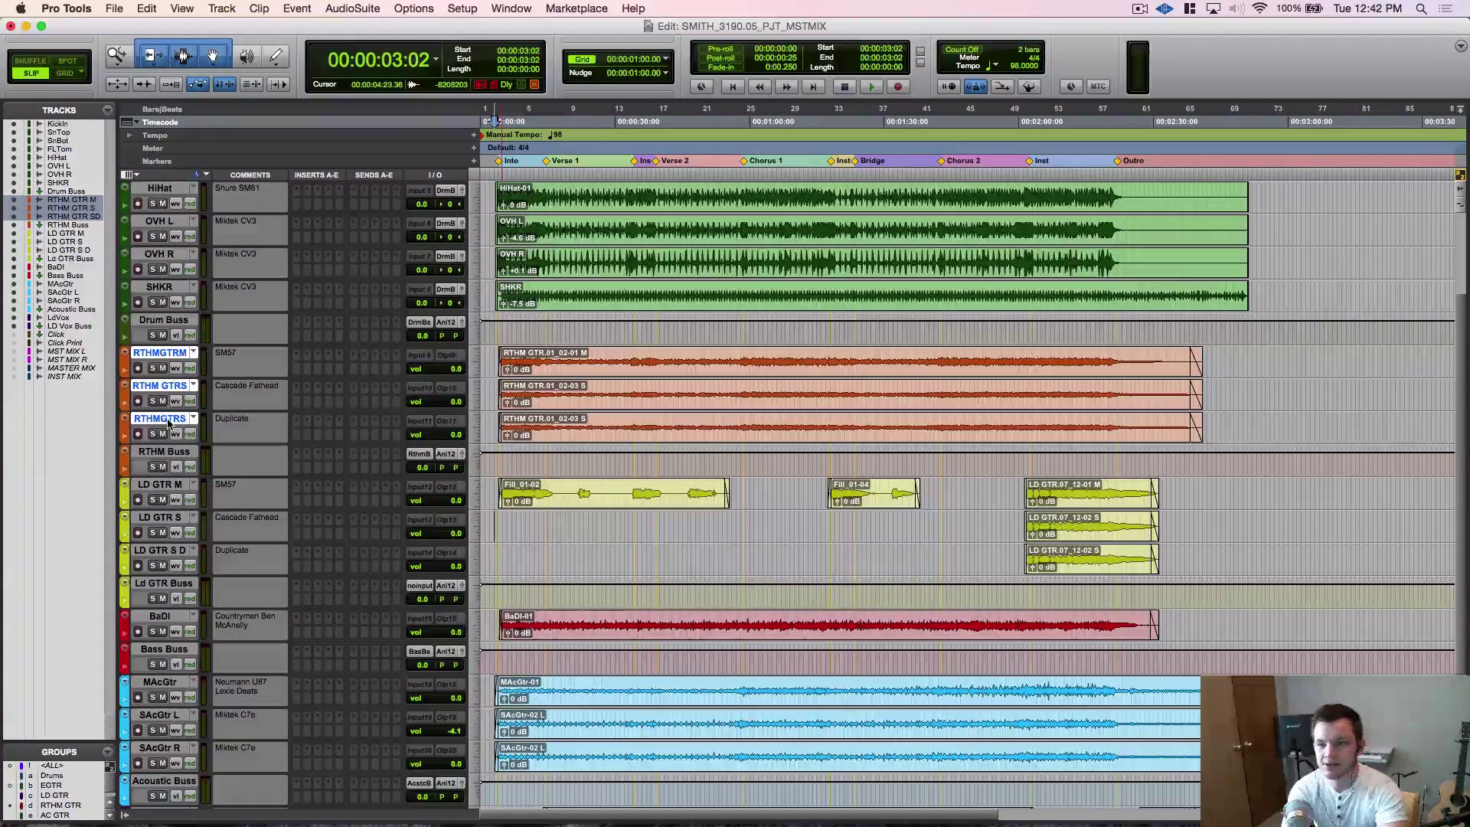
{"action": "left_click", "coordinate": [448, 358]}
{"action": "mouse_move", "coordinate": [490, 369]}
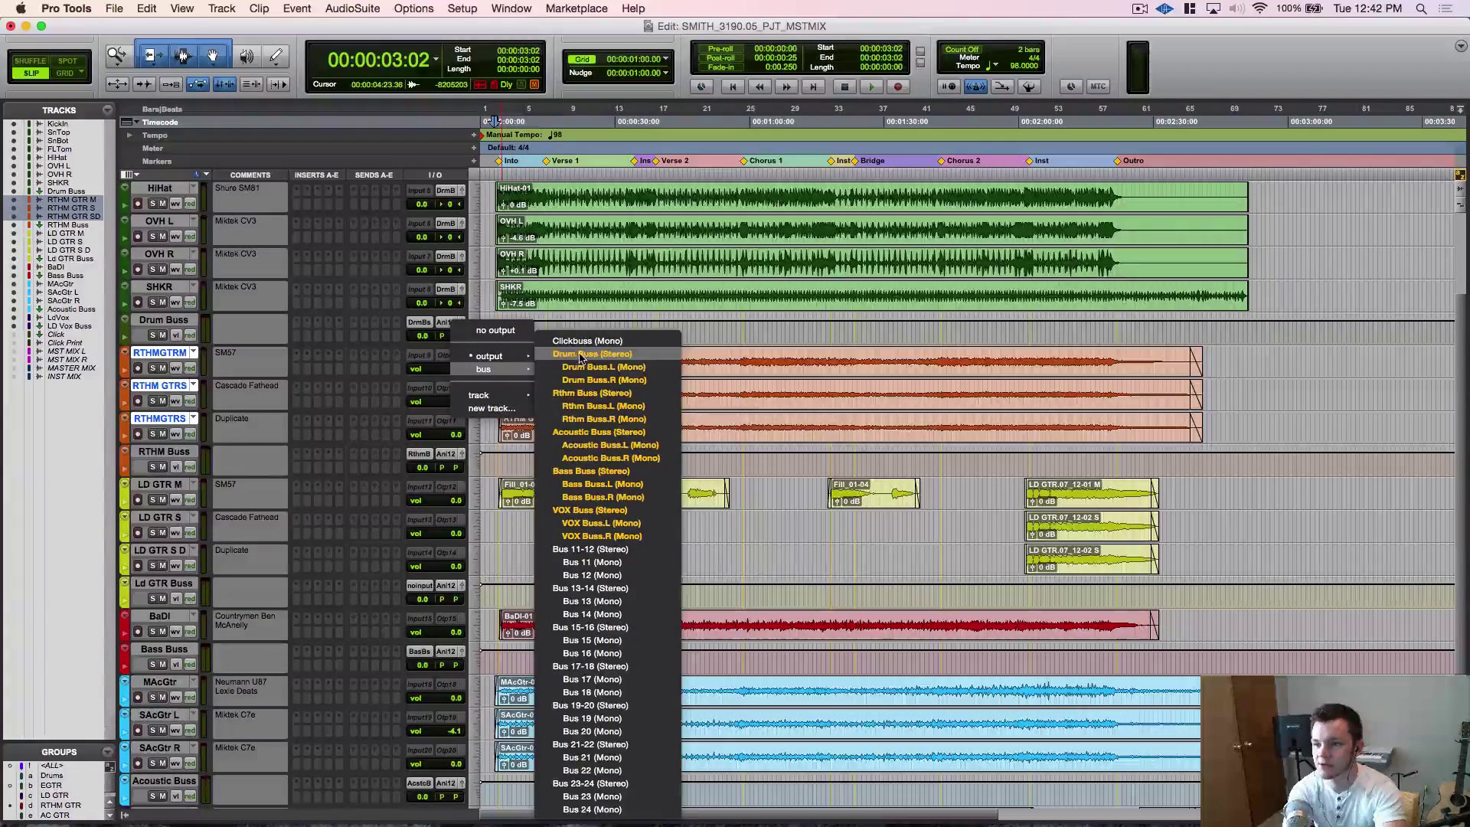
{"action": "left_click", "coordinate": [586, 393], "text": "alt+shift"}
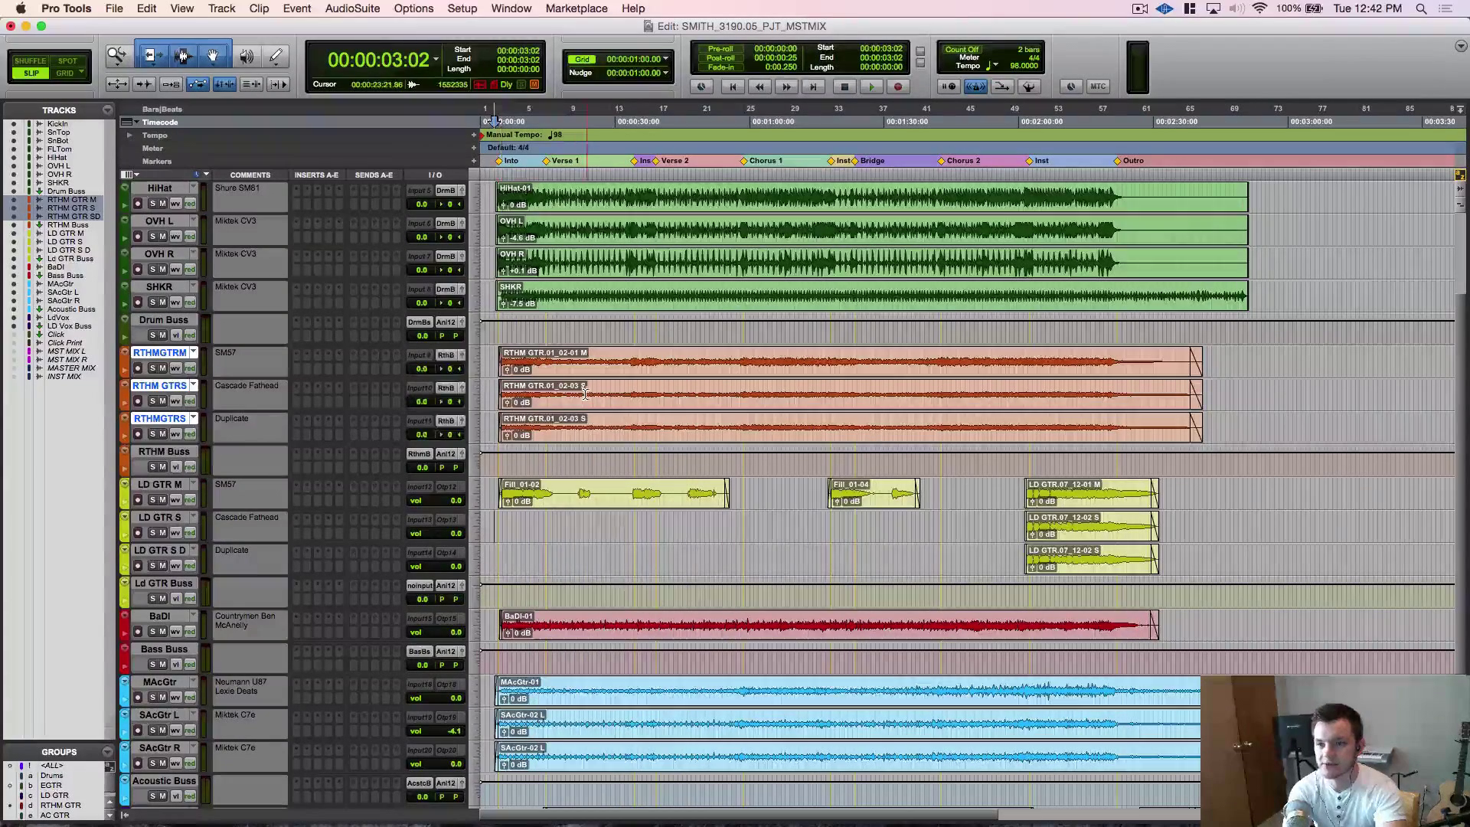
Route the three lead guitar tracks' output to LD Buss.
{"action": "key", "text": "c"}
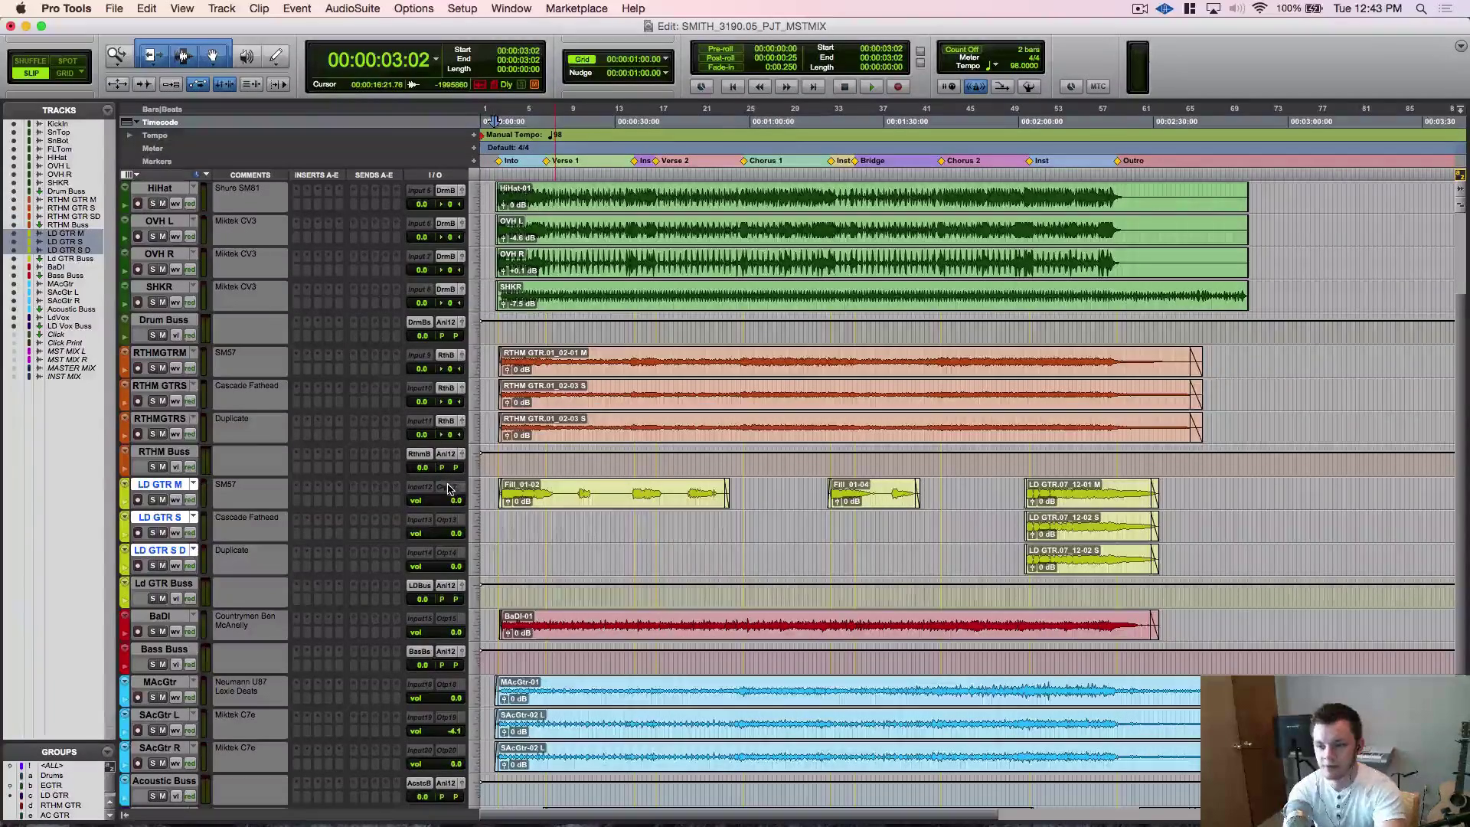
{"action": "left_click", "coordinate": [449, 488]}
{"action": "mouse_move", "coordinate": [490, 500]}
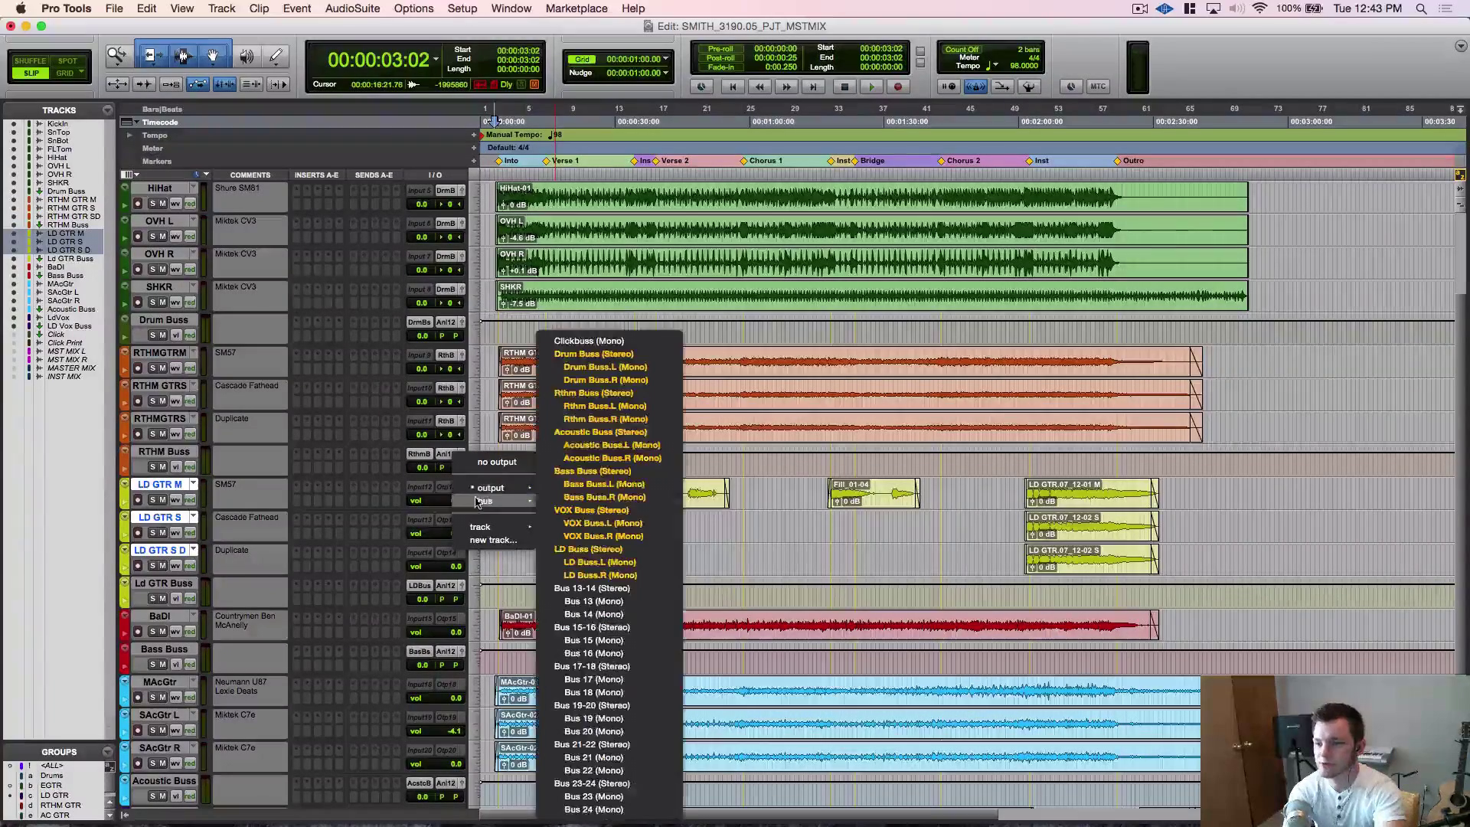
{"action": "left_click", "coordinate": [588, 549], "text": "alt+shift"}
Route the BaDI track's output to Bass Buss.
{"action": "left_click", "coordinate": [163, 648]}
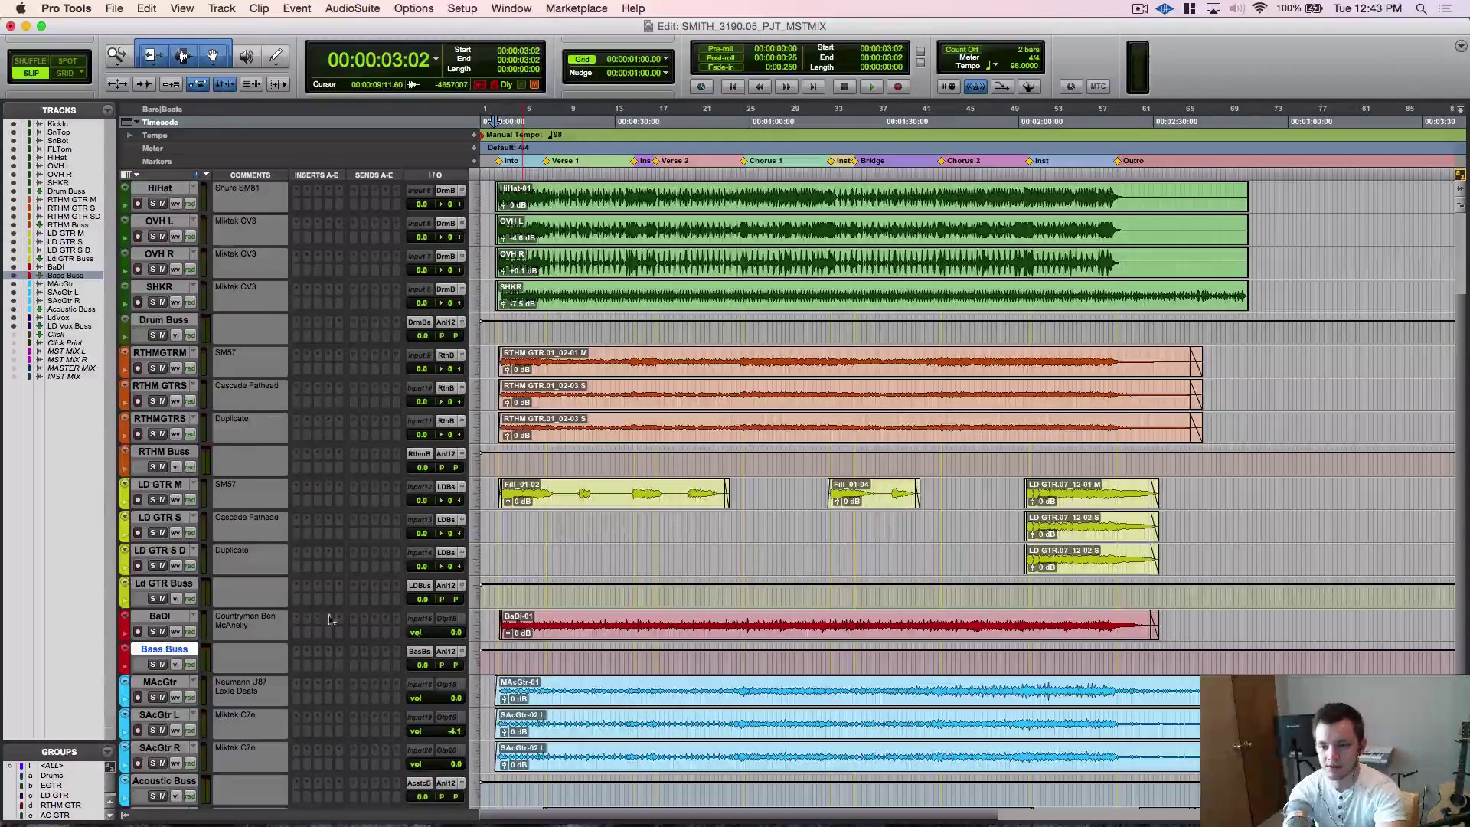
{"action": "left_click", "coordinate": [159, 616]}
{"action": "left_click", "coordinate": [447, 618]}
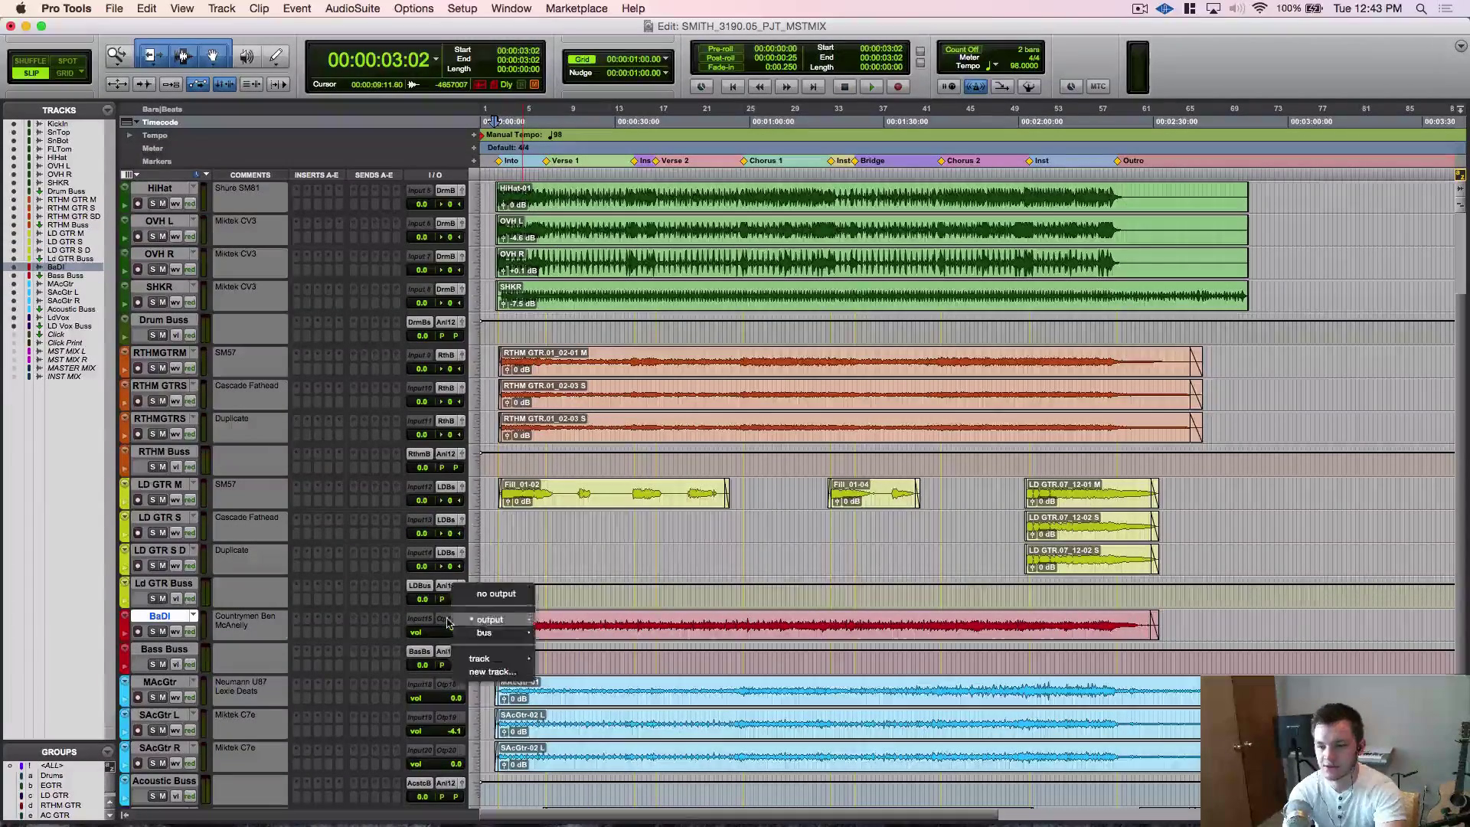
{"action": "mouse_move", "coordinate": [490, 632]}
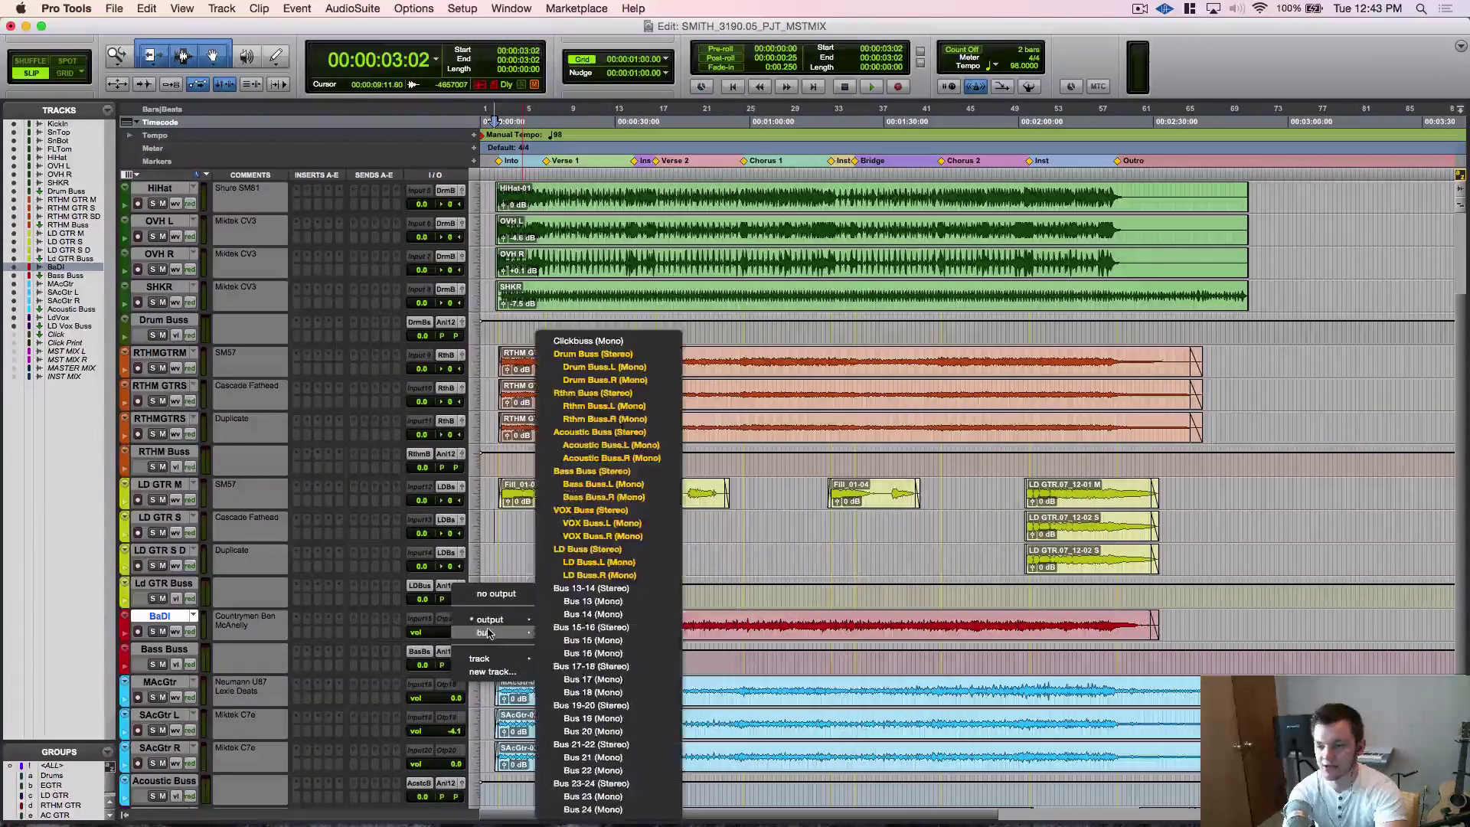
{"action": "left_click", "coordinate": [591, 470]}
Route MAcGtr and both SAcGtr tracks to Acoustic Buss, resetting SAcGtr L volume to 0 dB.
{"action": "scroll", "coordinate": [460, 677], "scroll_direction": "down", "scroll_amount": 4}
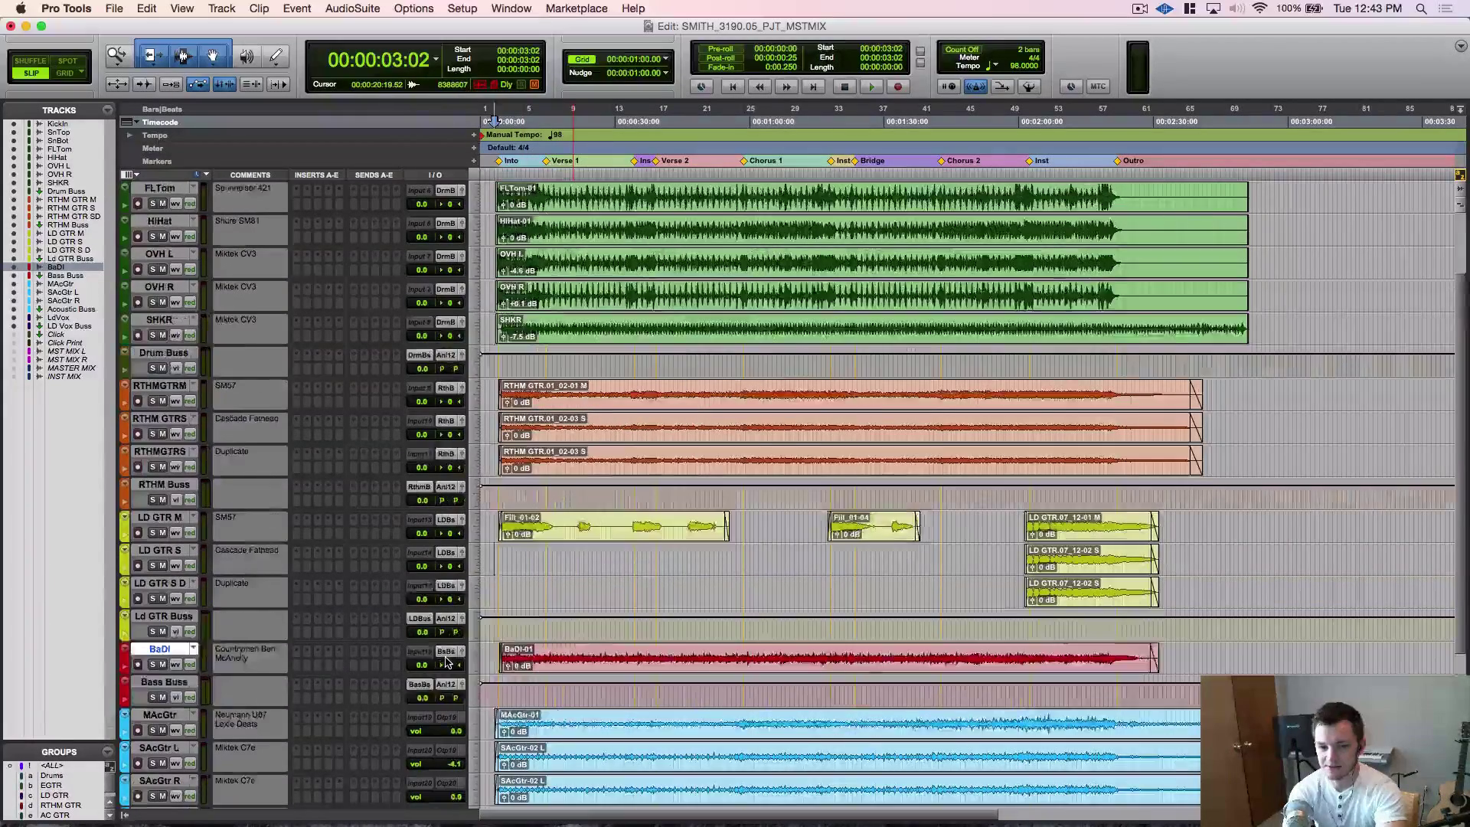
{"action": "left_click", "coordinate": [157, 551]}
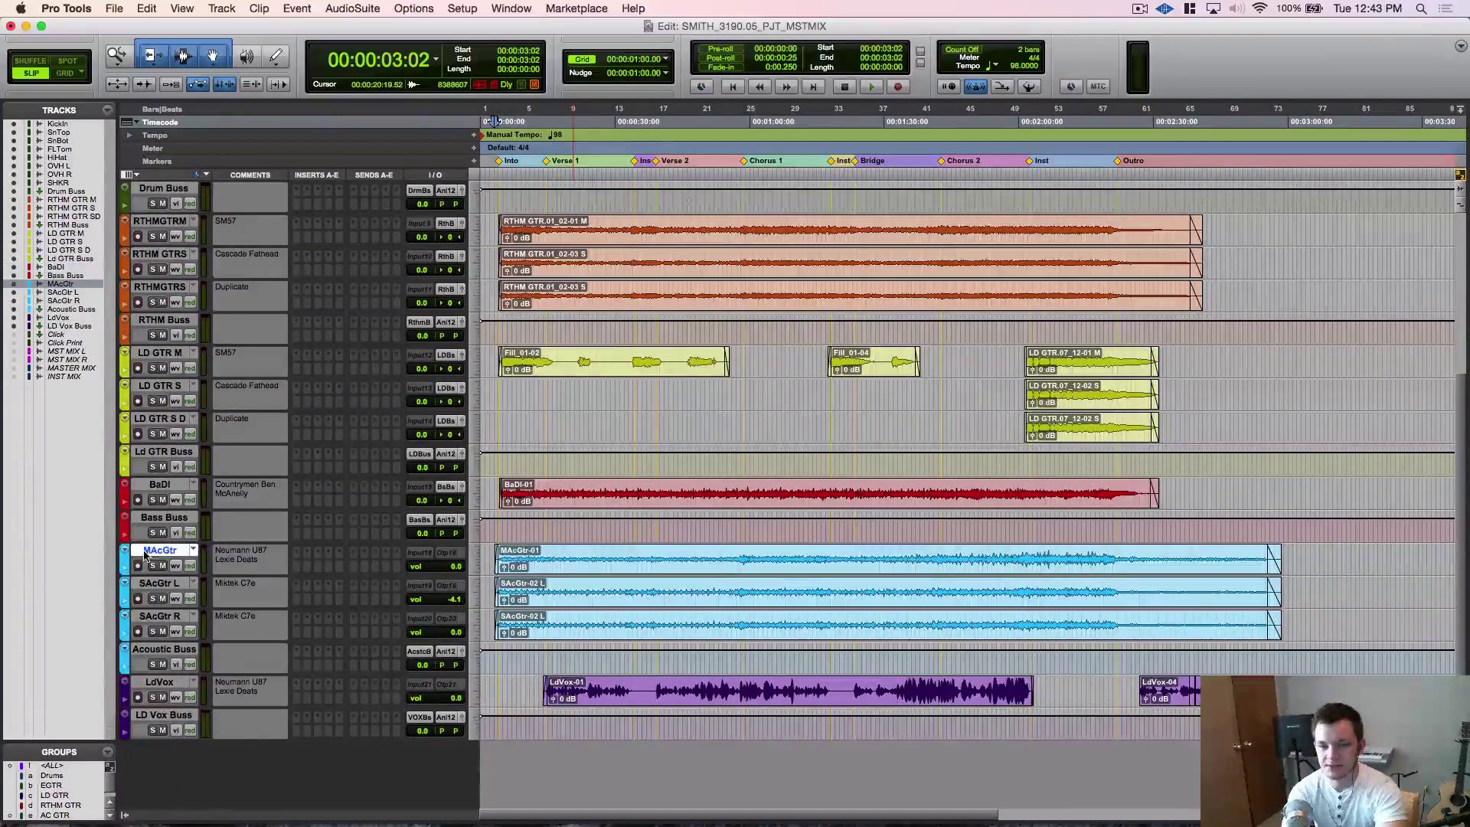
{"action": "left_click", "coordinate": [167, 619], "text": "shift"}
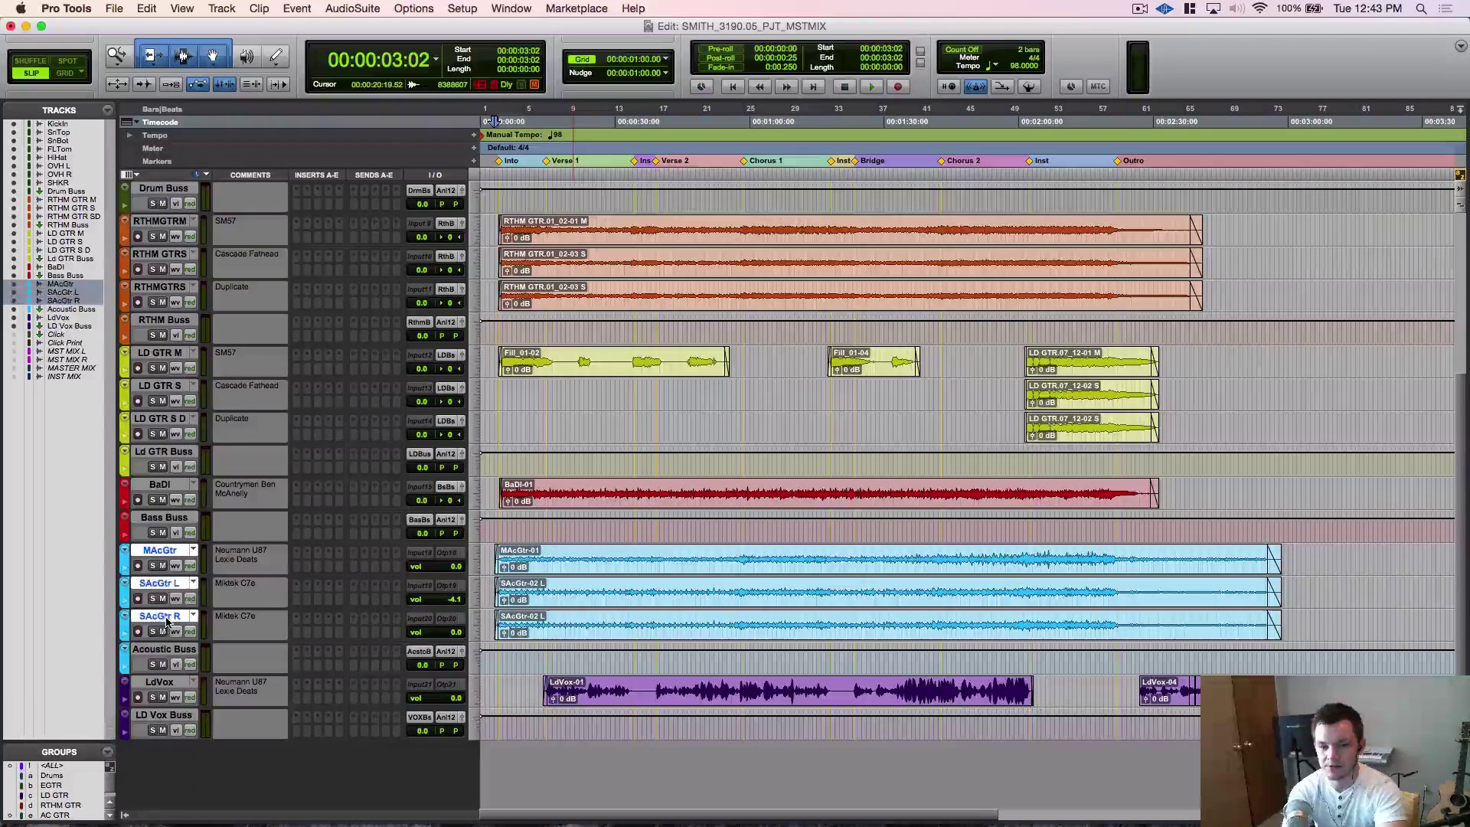
{"action": "left_click", "coordinate": [449, 559]}
{"action": "mouse_move", "coordinate": [490, 566]}
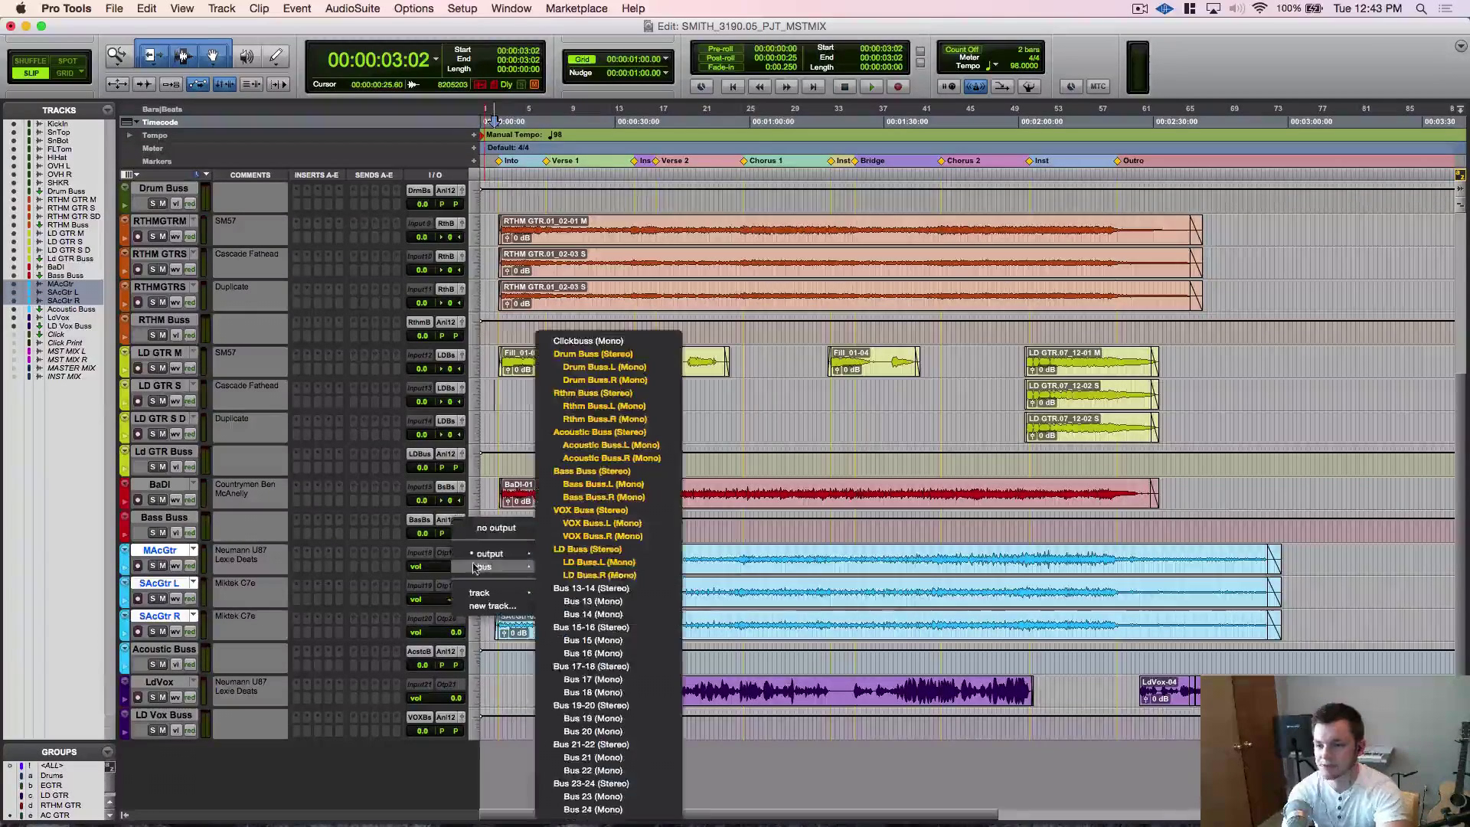
{"action": "left_click", "coordinate": [605, 432], "text": "alt+shift"}
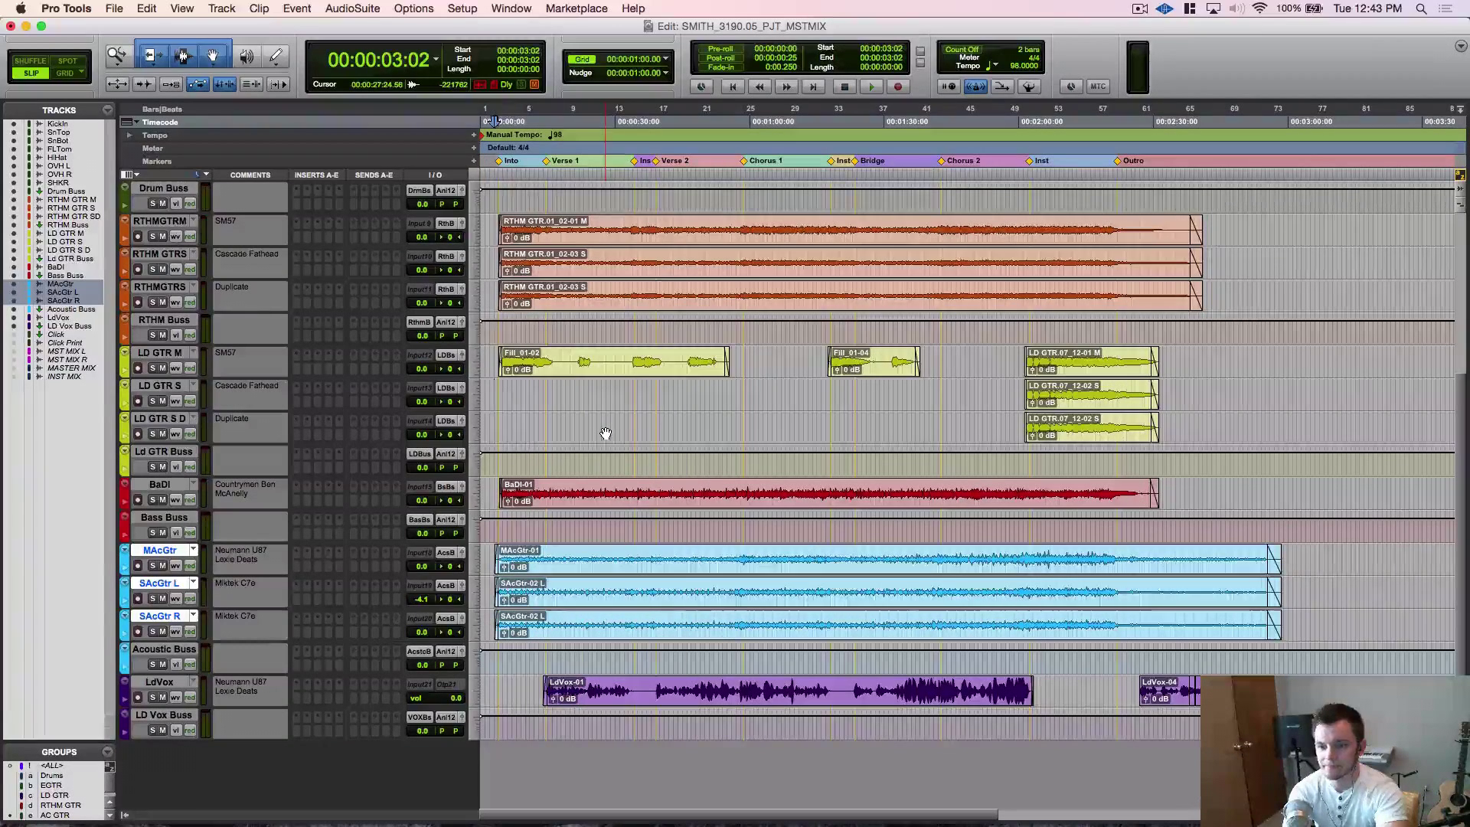
{"action": "left_click", "coordinate": [422, 601], "text": "alt"}
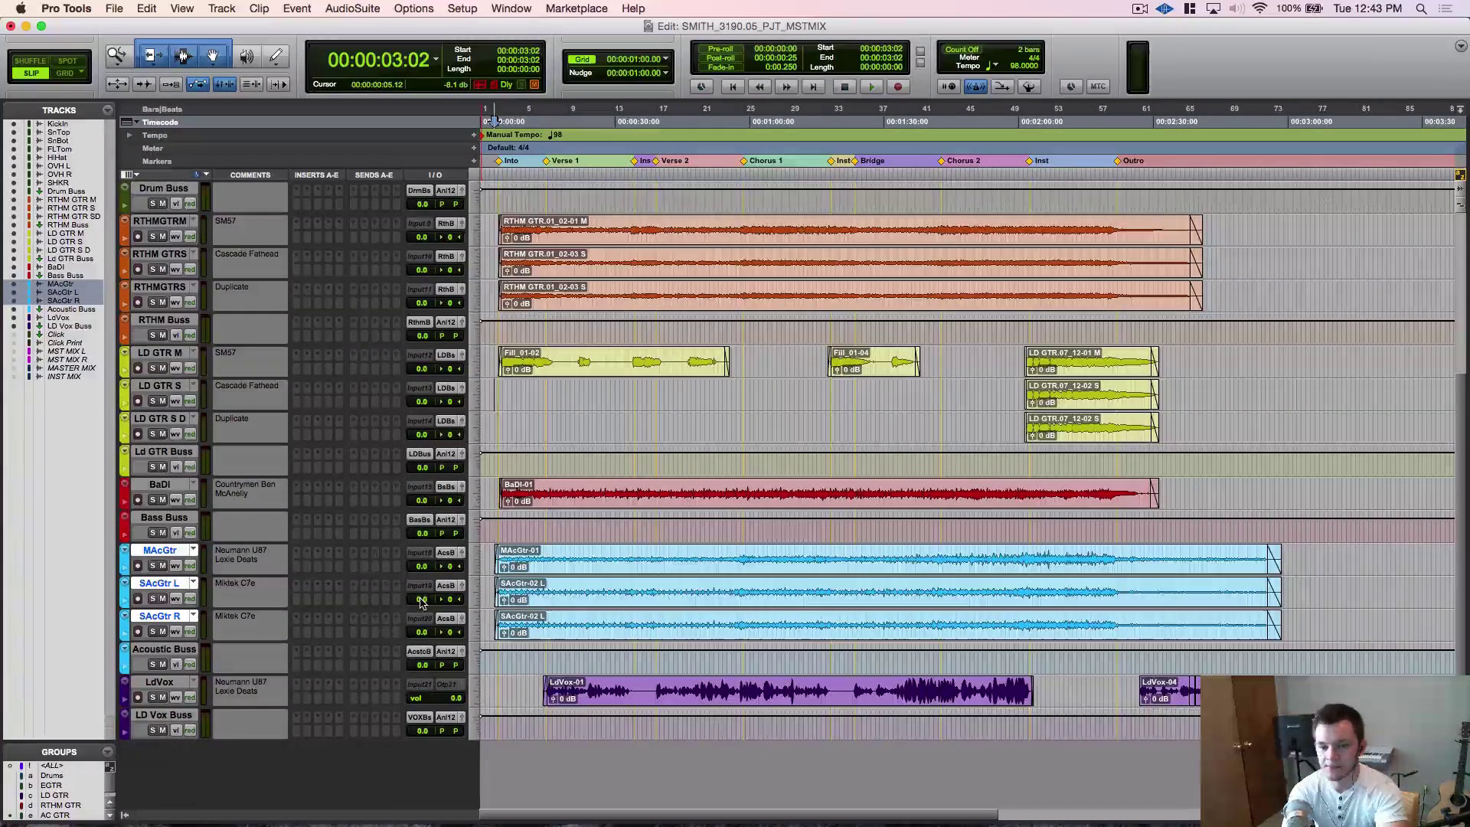
Route the LdVox track's output to VOX Buss.
{"action": "left_click", "coordinate": [448, 684]}
{"action": "mouse_move", "coordinate": [538, 698]}
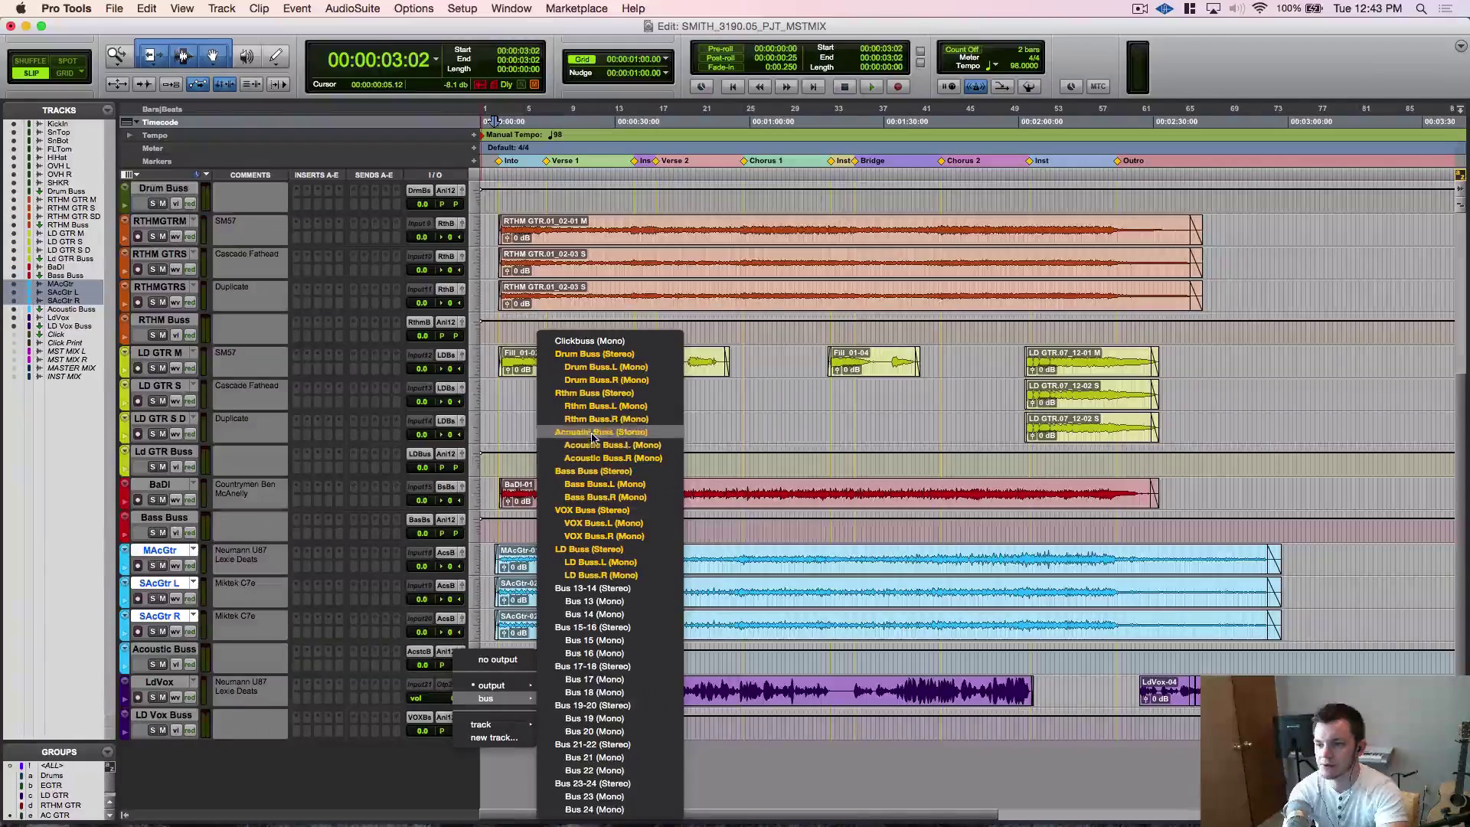
{"action": "left_click", "coordinate": [592, 510]}
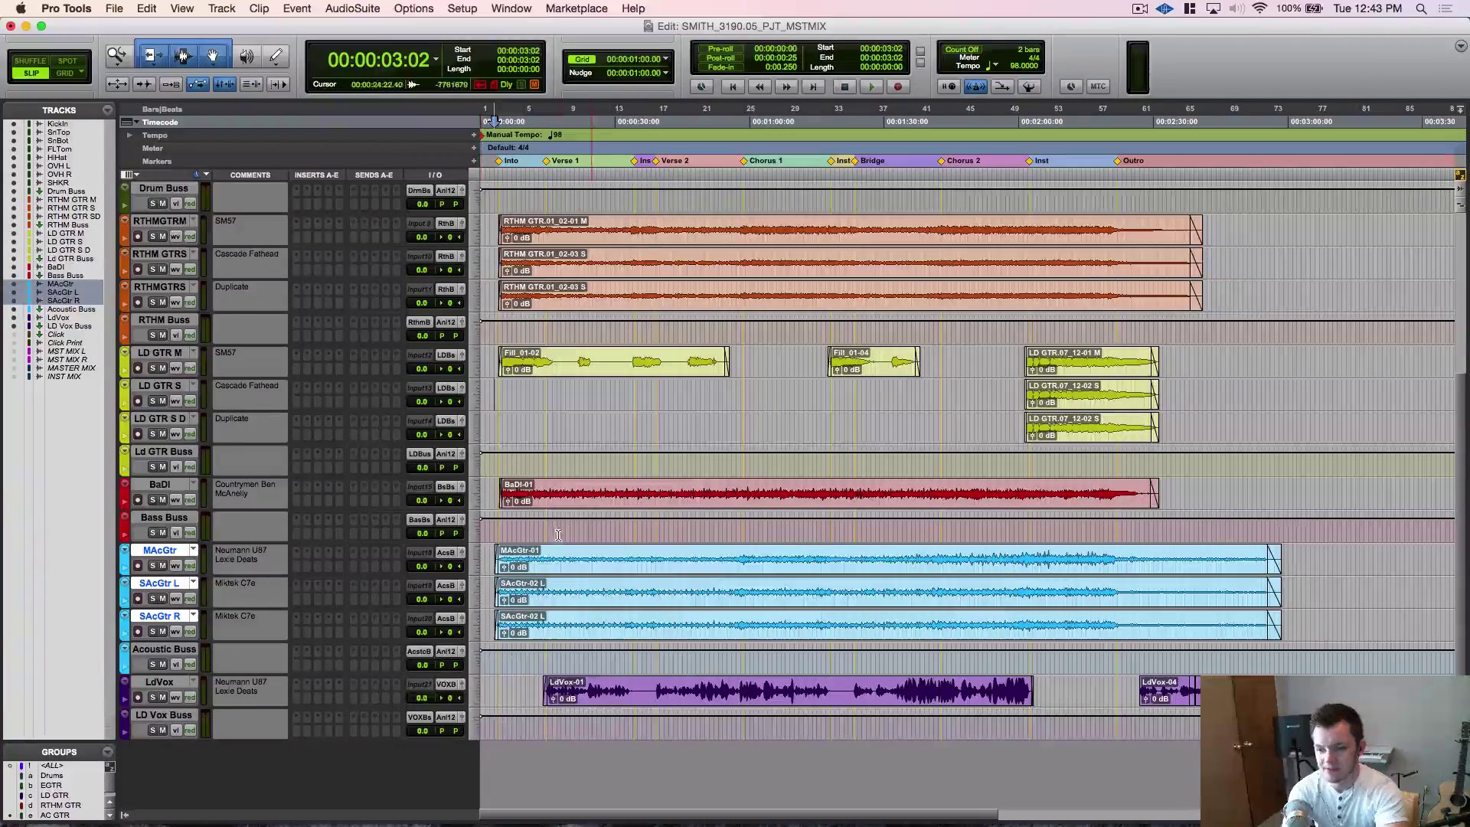
{"action": "scroll", "coordinate": [516, 612], "scroll_direction": "up", "scroll_amount": 3}
{"action": "scroll", "coordinate": [506, 655], "scroll_direction": "down", "scroll_amount": 3}
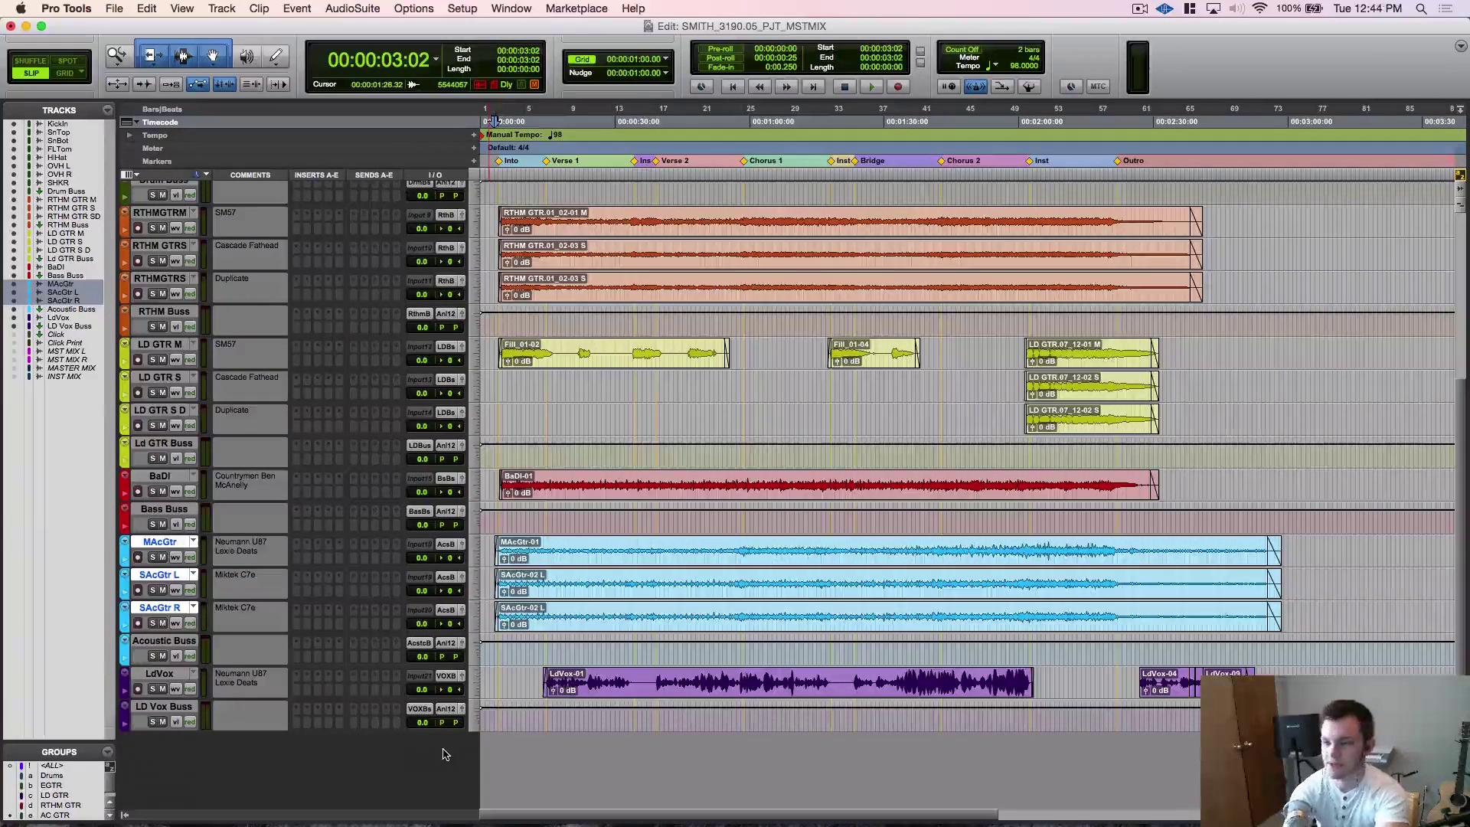
Create a new stereo Aux Input track and move it to the bottom of the session.
{"action": "key", "text": "super+shift+n"}
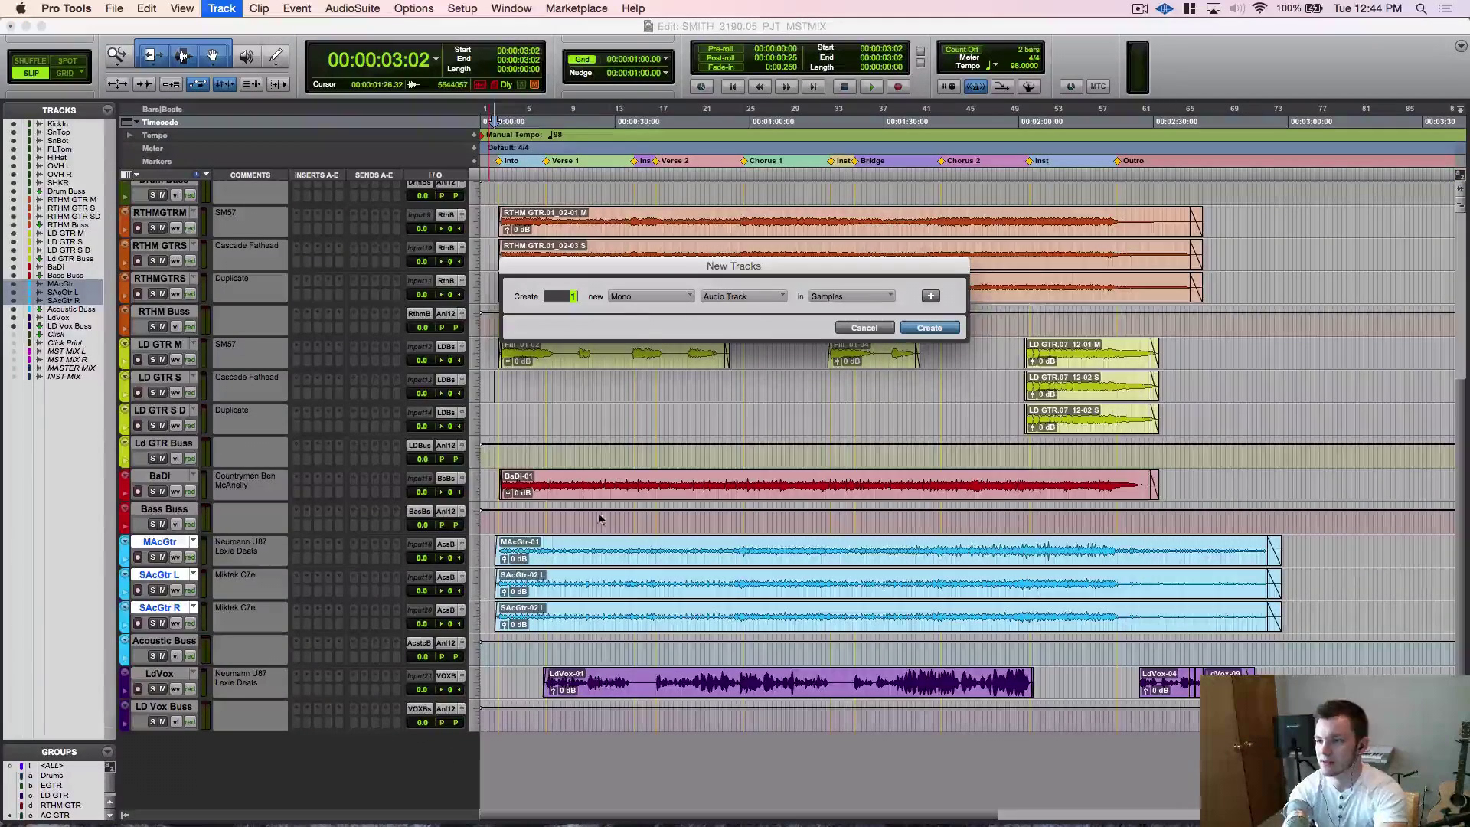
{"action": "left_click", "coordinate": [647, 297]}
{"action": "left_click", "coordinate": [647, 310]}
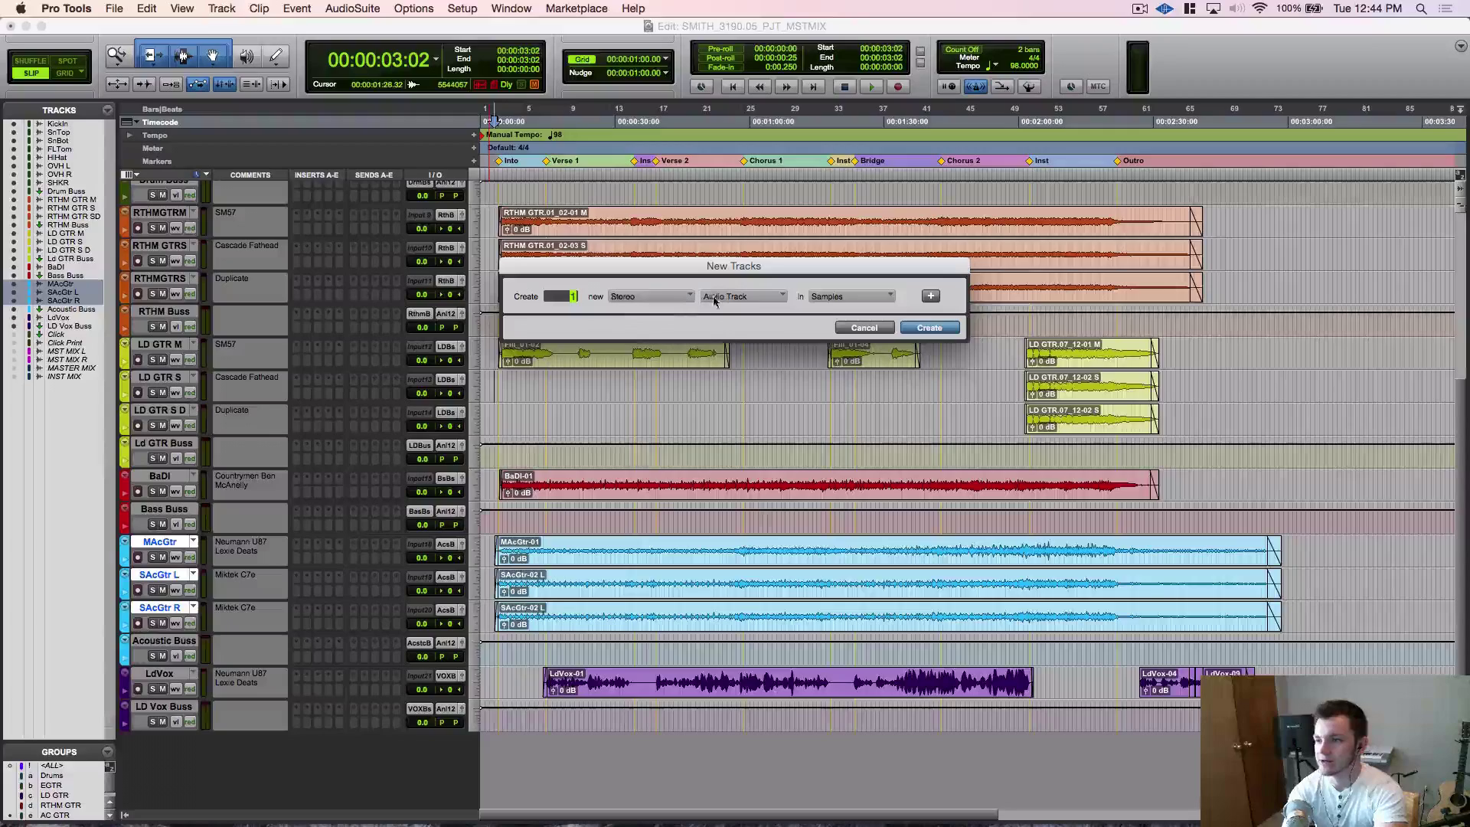
{"action": "left_click", "coordinate": [723, 296]}
{"action": "left_click", "coordinate": [745, 314]}
{"action": "key", "text": "Return"}
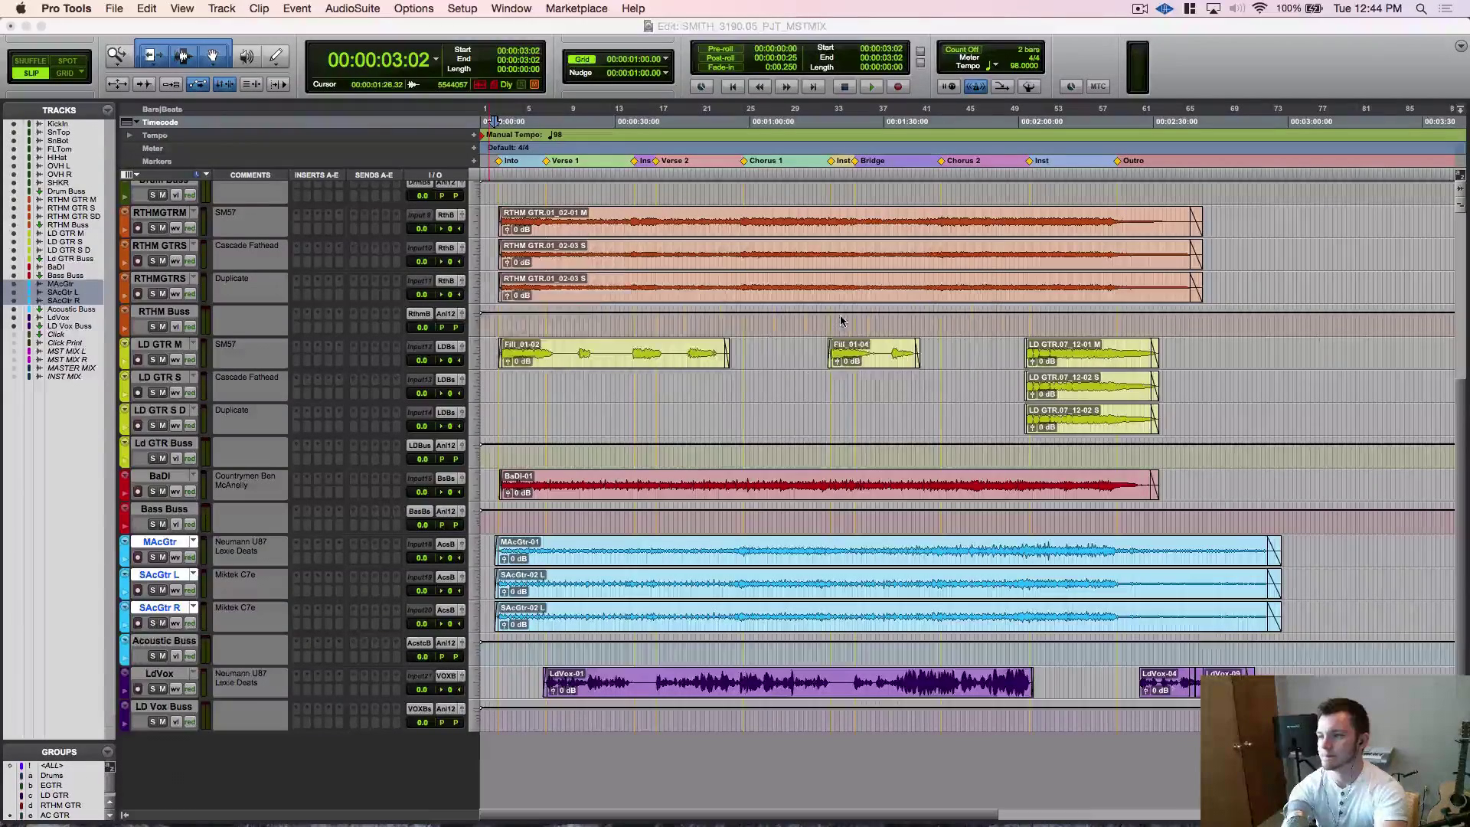
{"action": "left_click_drag", "start_coordinate": [164, 629], "coordinate": [164, 741]}
Name the new aux track 'Submaster' and colour it magenta.
{"action": "double_click", "coordinate": [164, 740]}
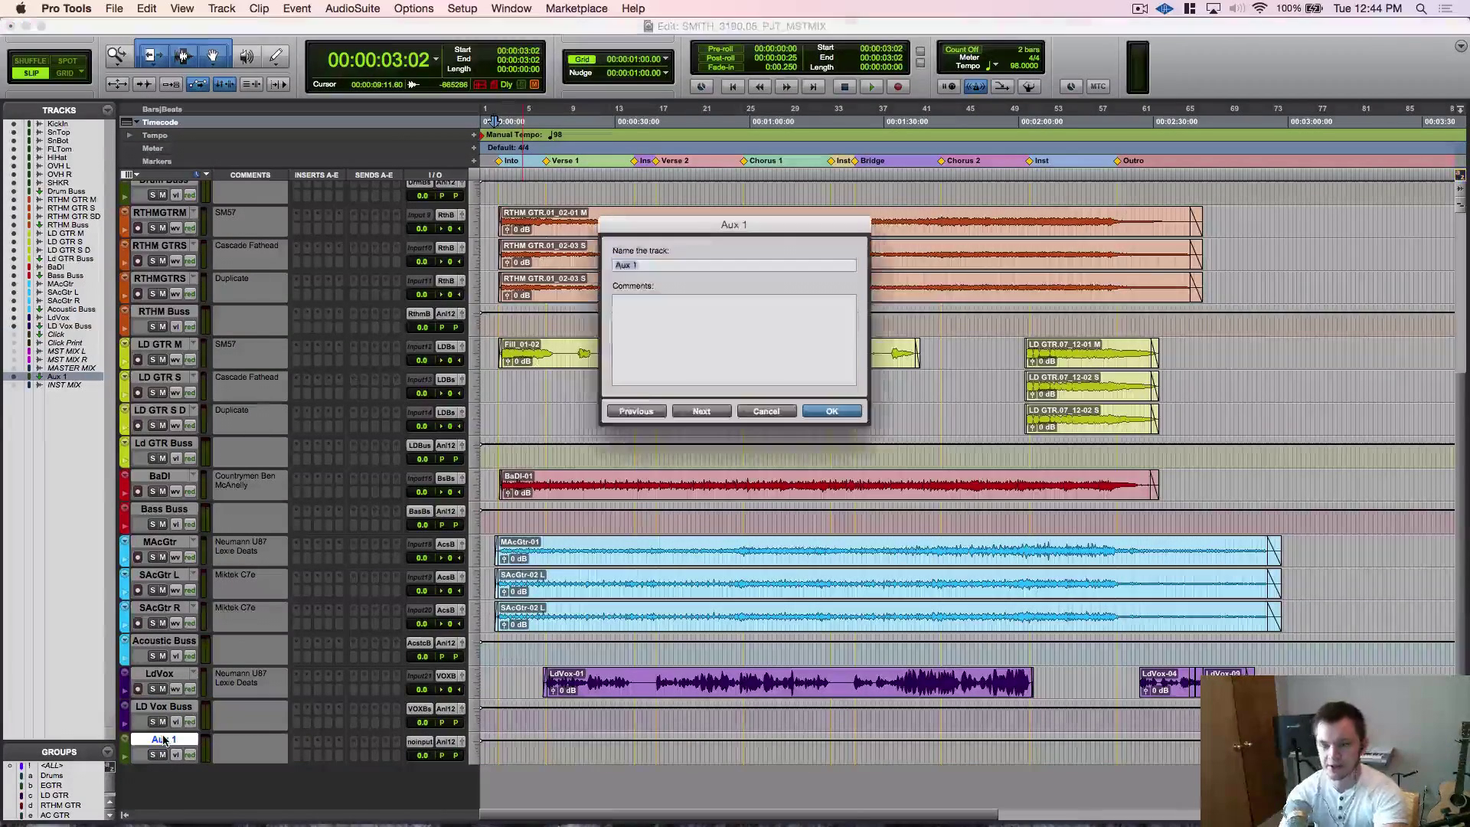
{"action": "type", "text": "Submast"}
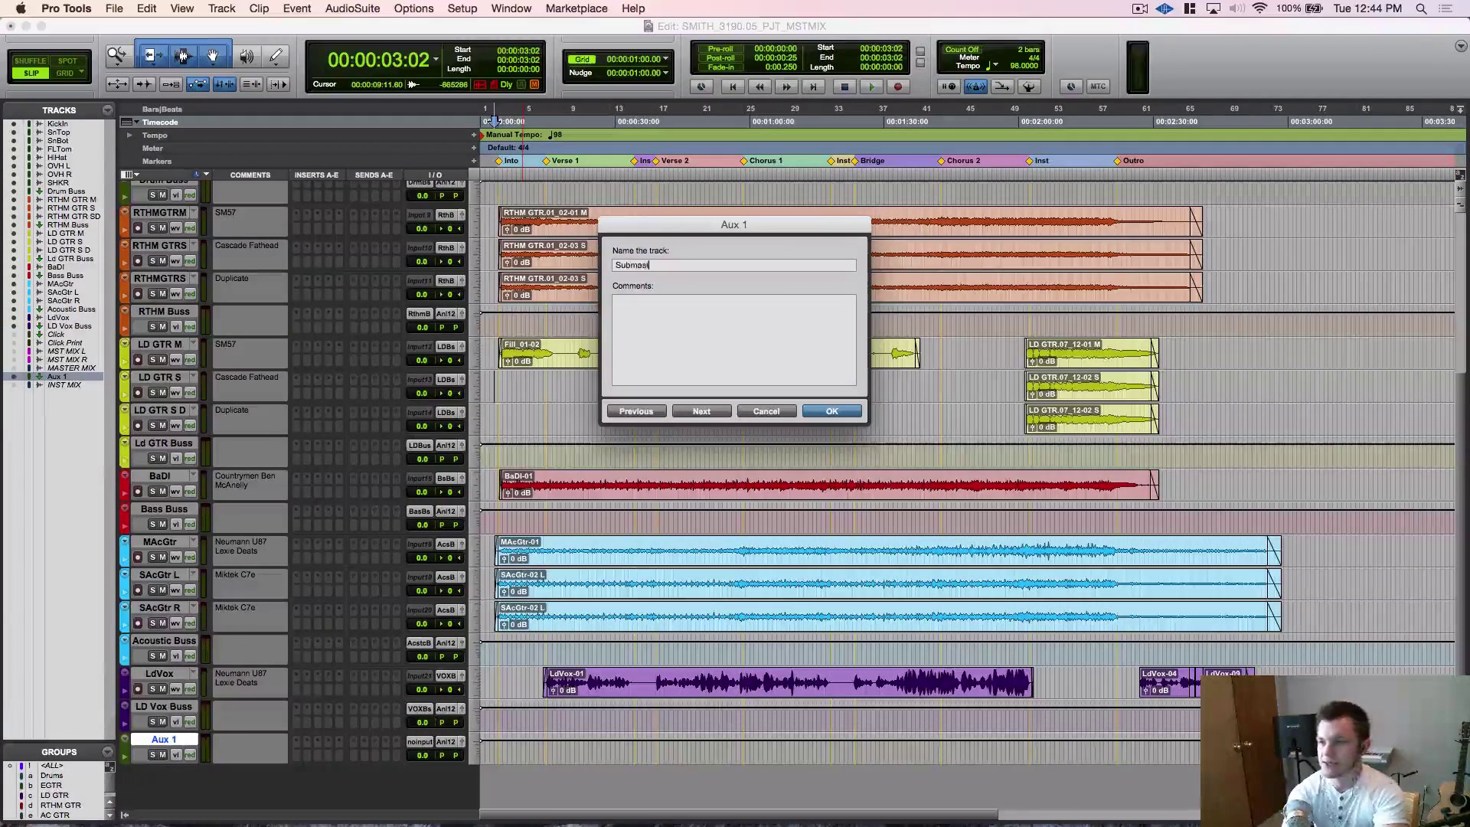
{"action": "type", "text": "er"}
{"action": "key", "text": "Return"}
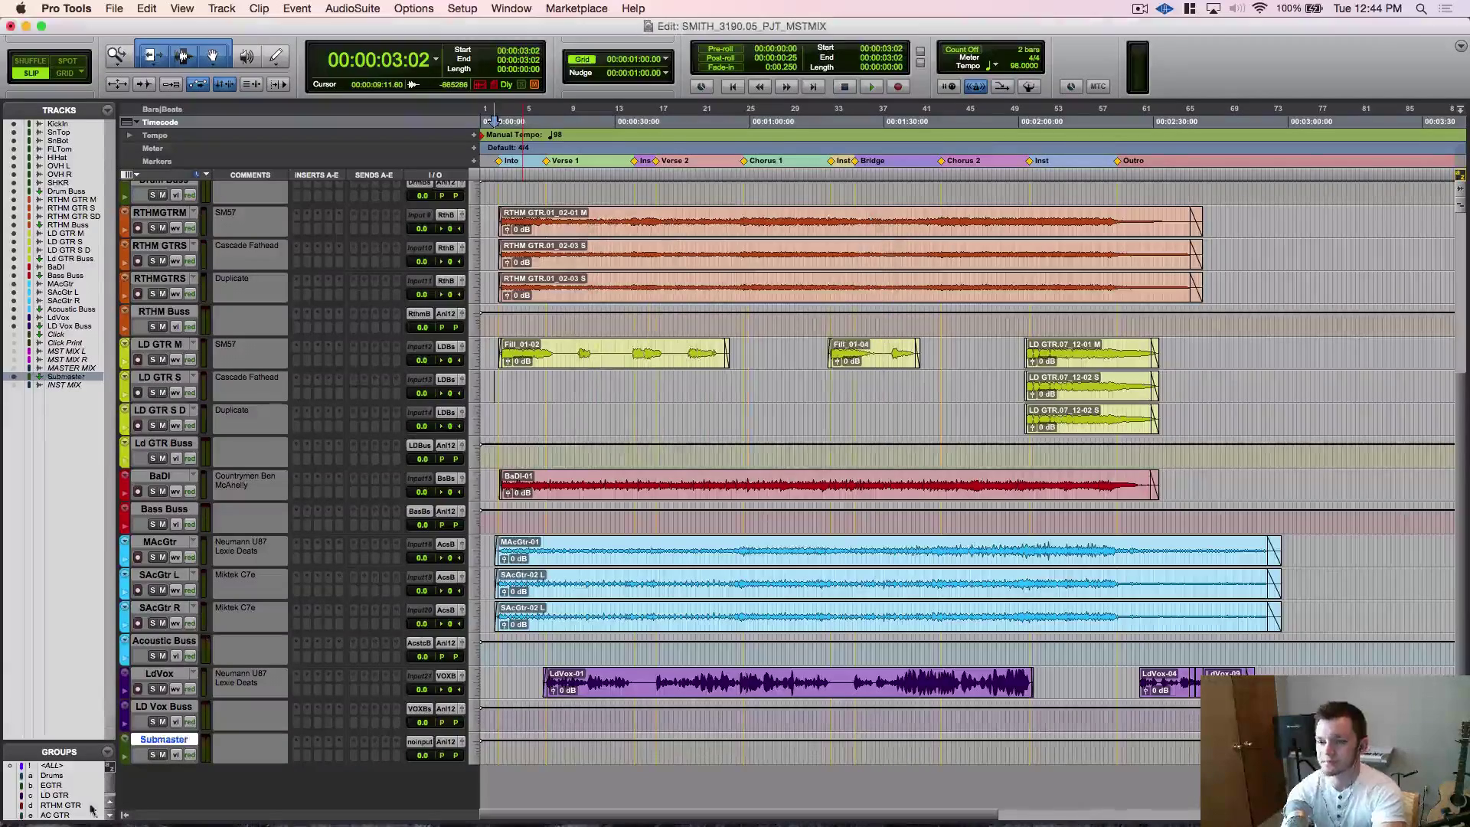
{"action": "double_click", "coordinate": [127, 750]}
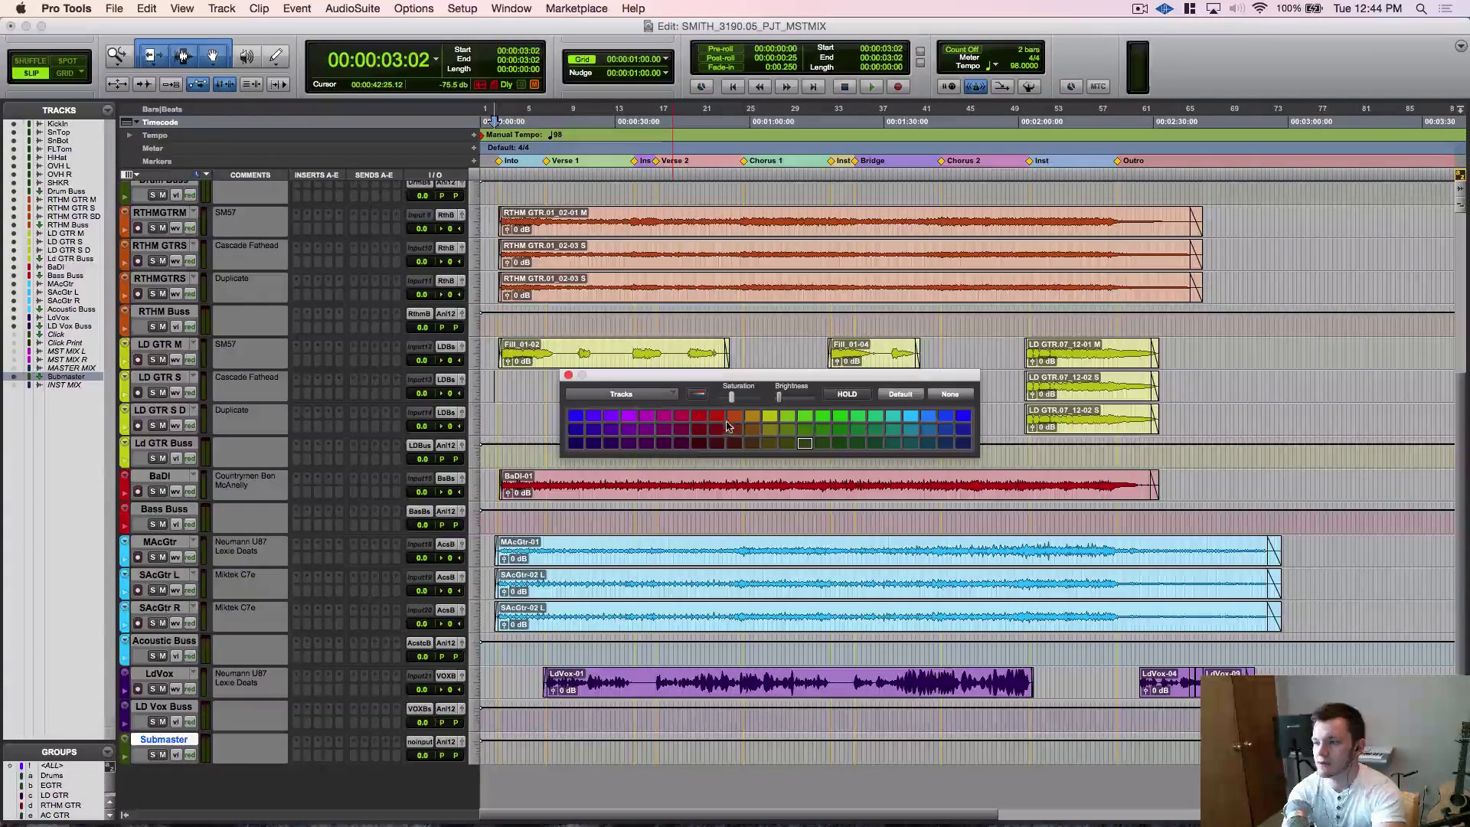
{"action": "left_click", "coordinate": [646, 416]}
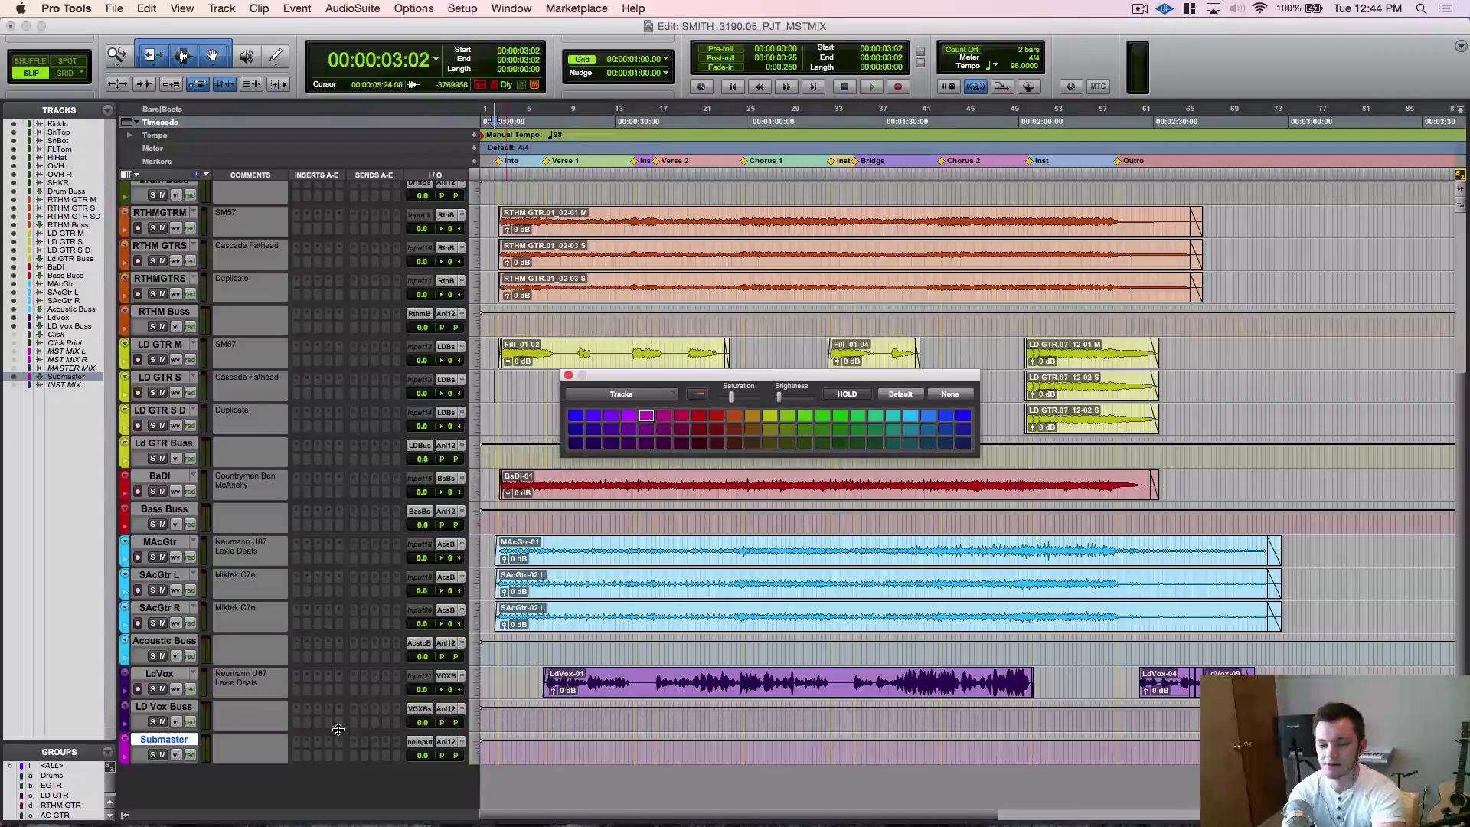
{"action": "left_click", "coordinate": [568, 375]}
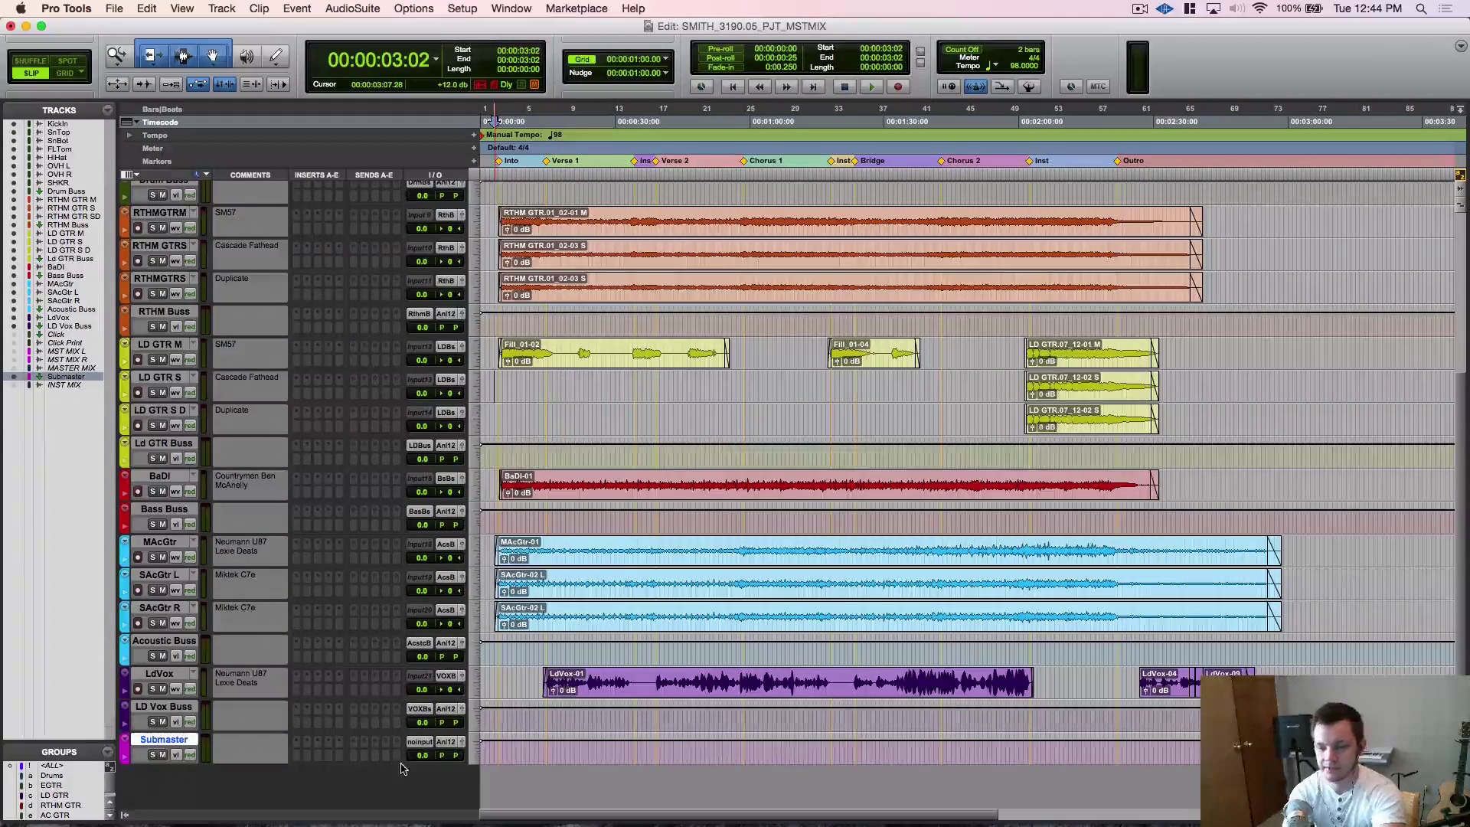
Feed Submaster from Bus 13-14 and rename that bus 'Submaster'.
{"action": "left_click", "coordinate": [419, 741]}
{"action": "mouse_move", "coordinate": [457, 787]}
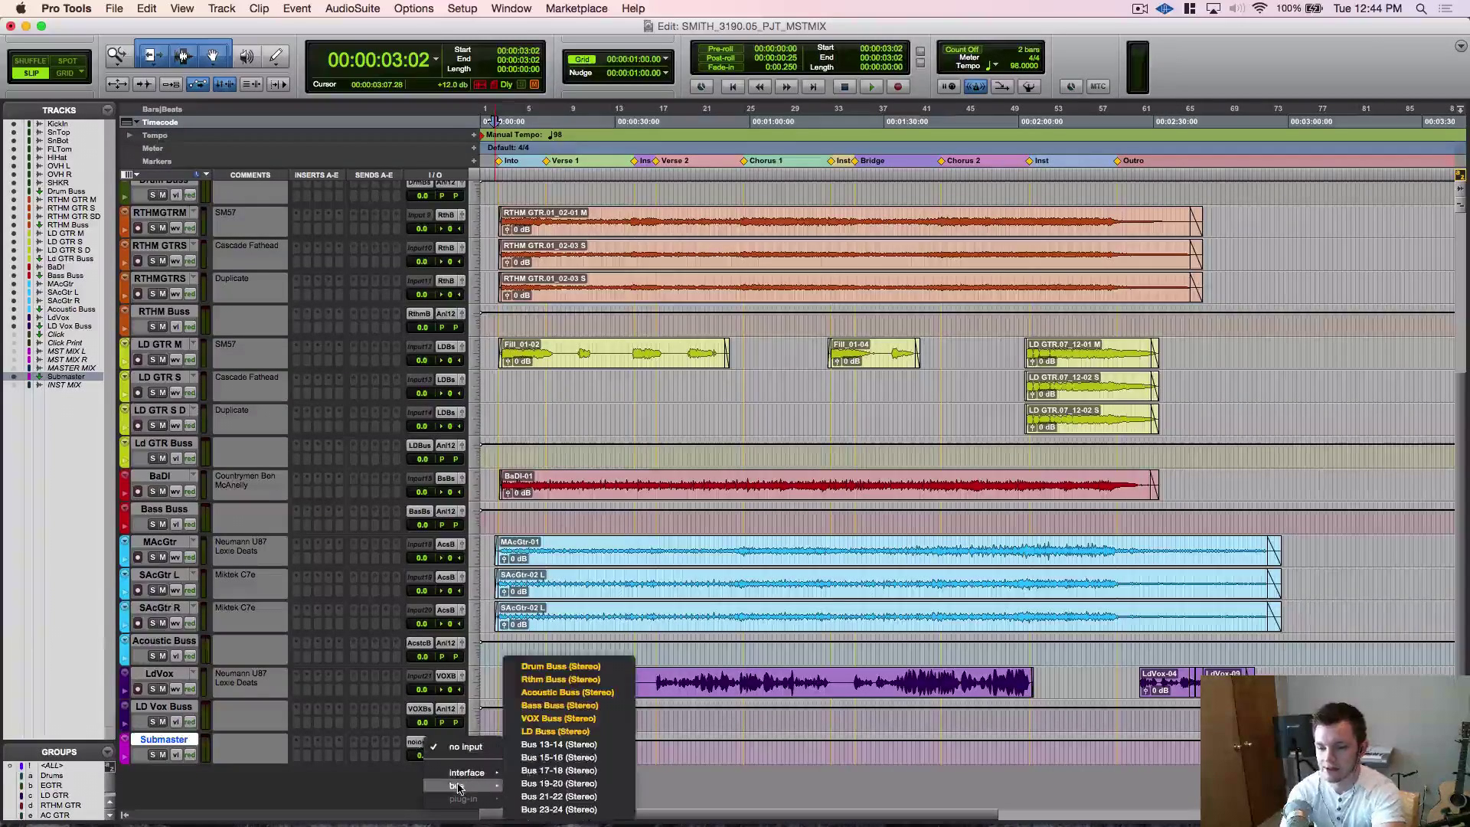
{"action": "left_click", "coordinate": [558, 744]}
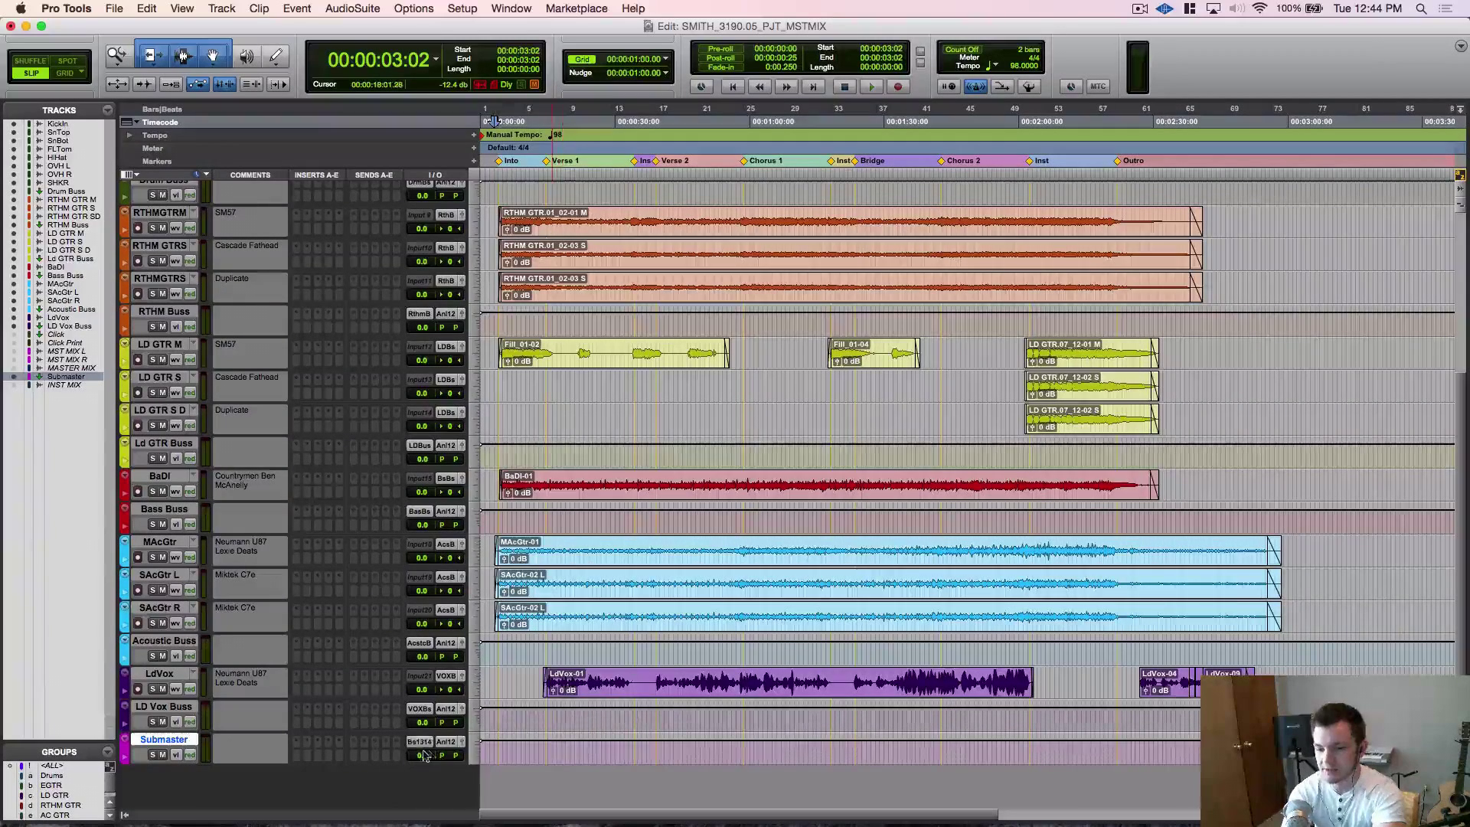
{"action": "right_click", "coordinate": [426, 744]}
{"action": "left_click", "coordinate": [453, 754]}
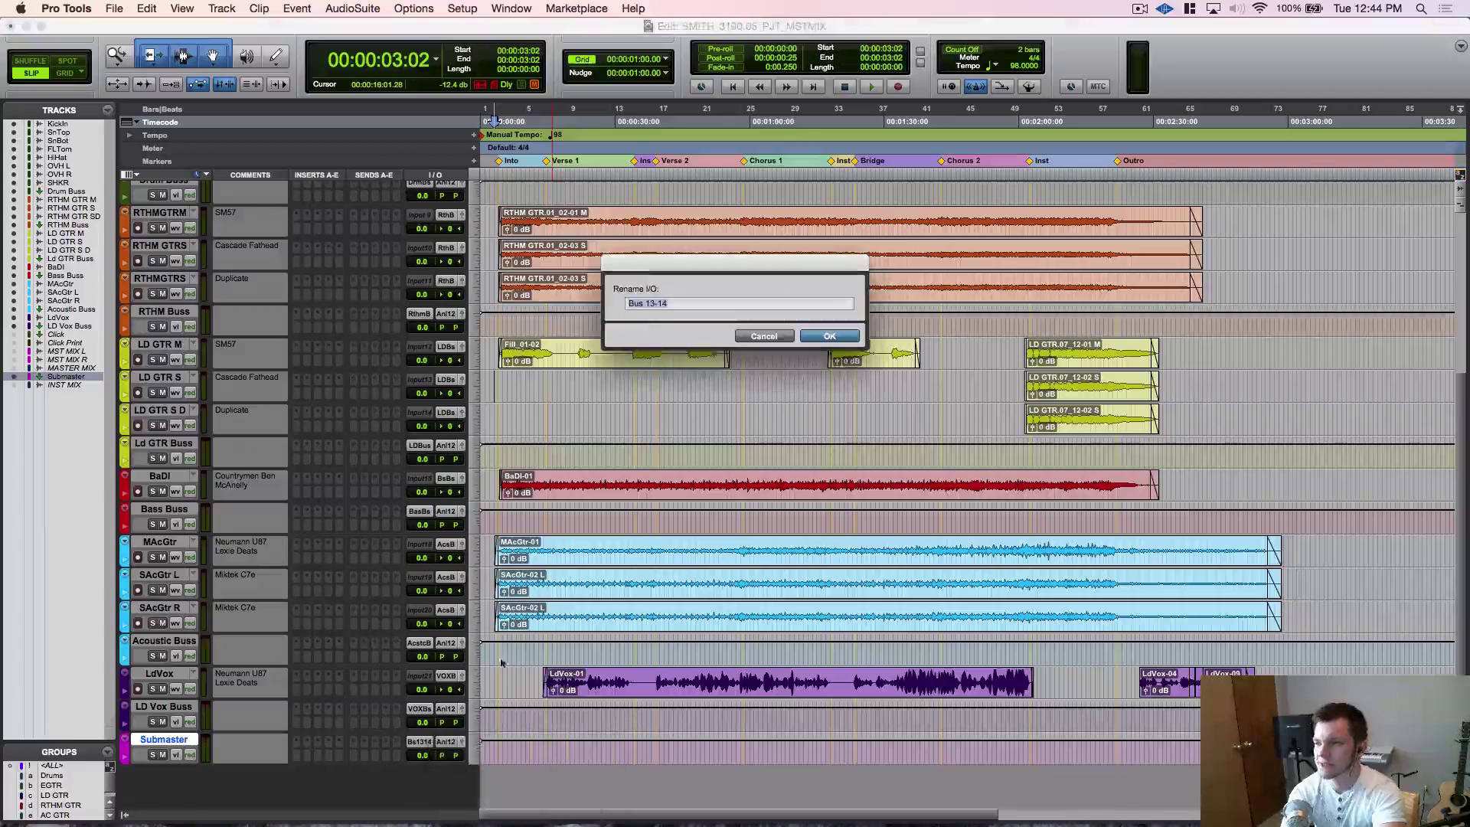
{"action": "key", "text": "BackSpace"}
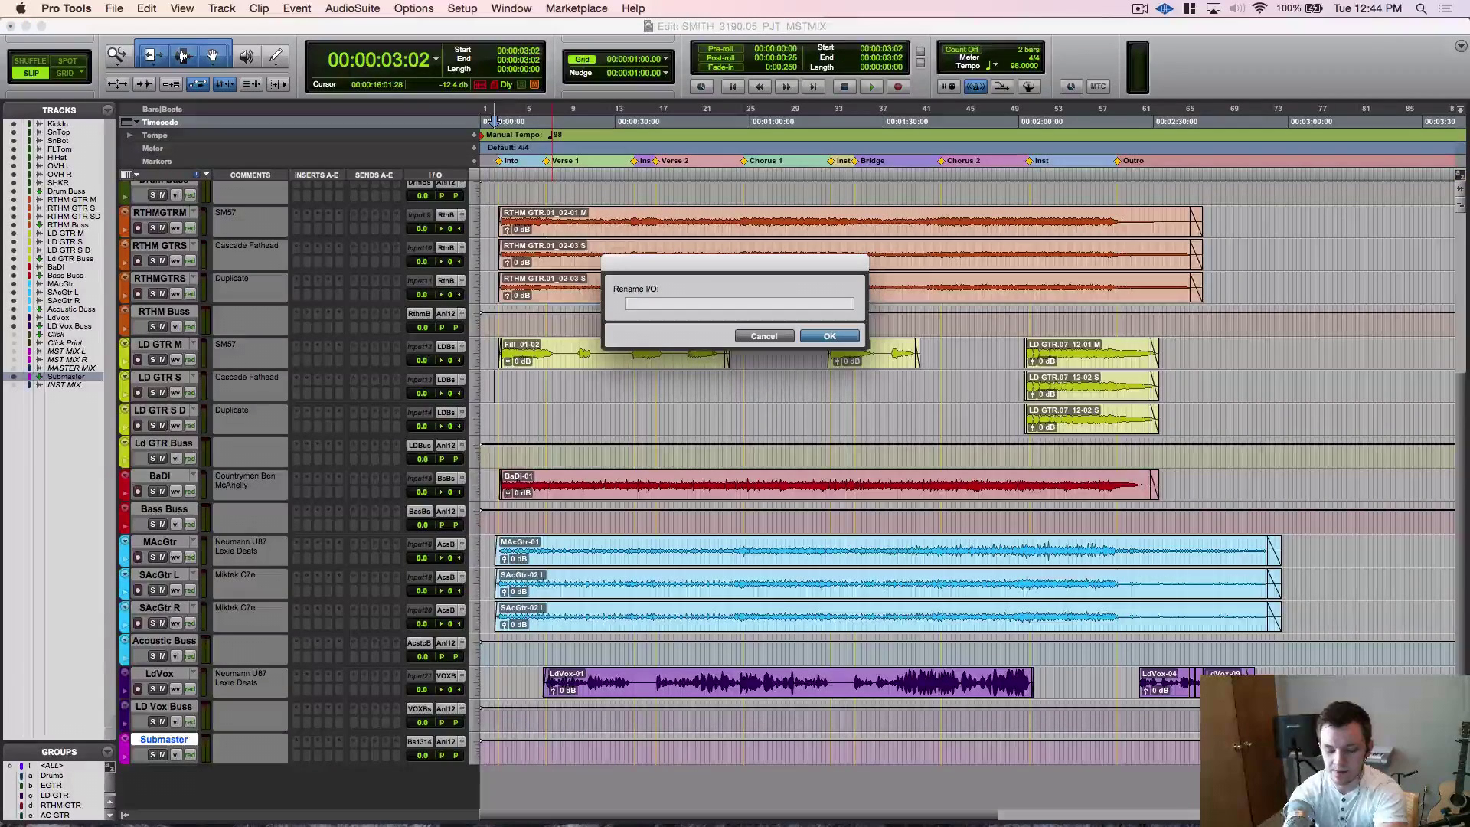
{"action": "type", "text": "Submaster"}
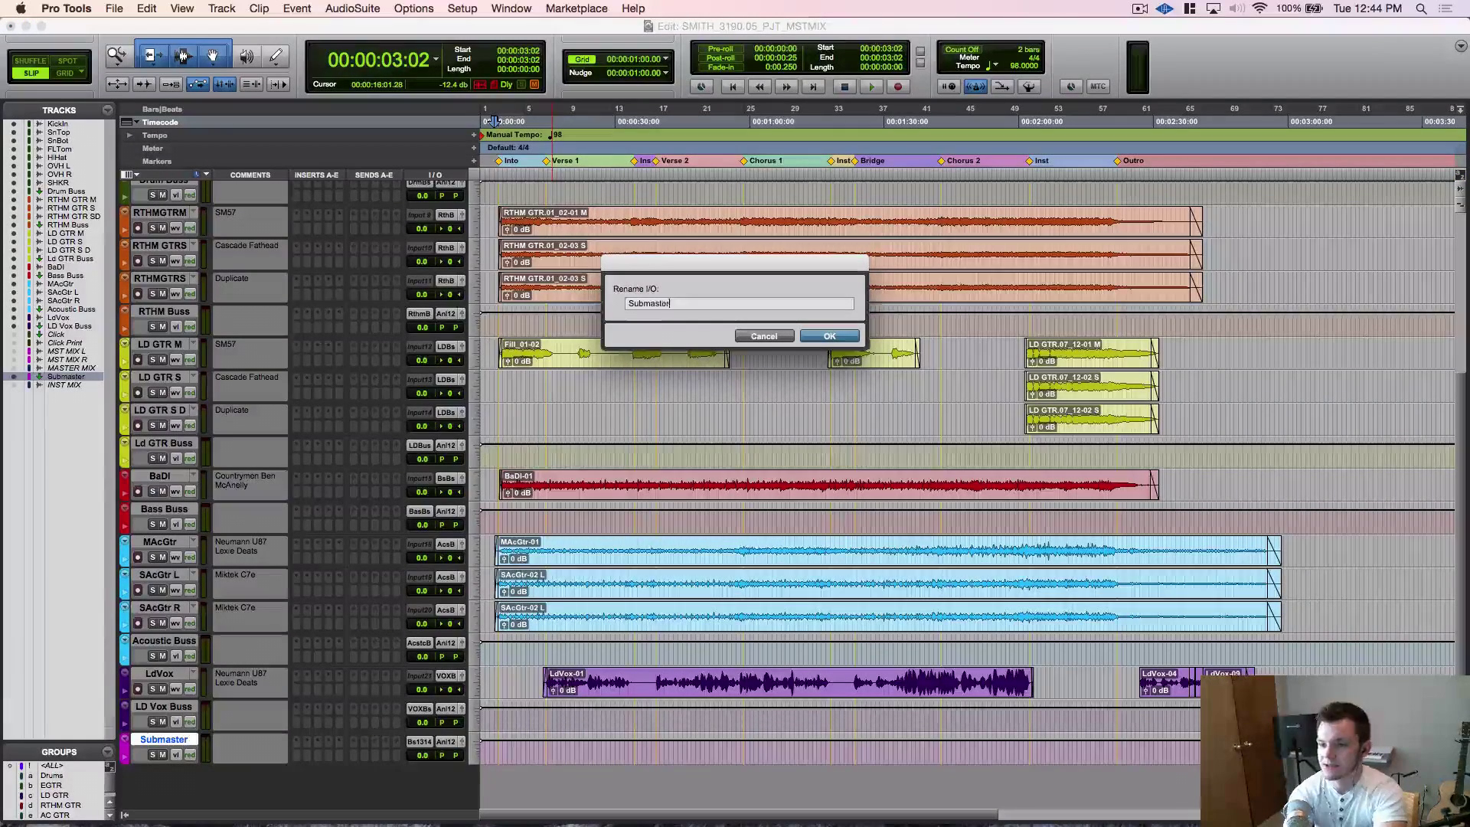
{"action": "key", "text": "Return"}
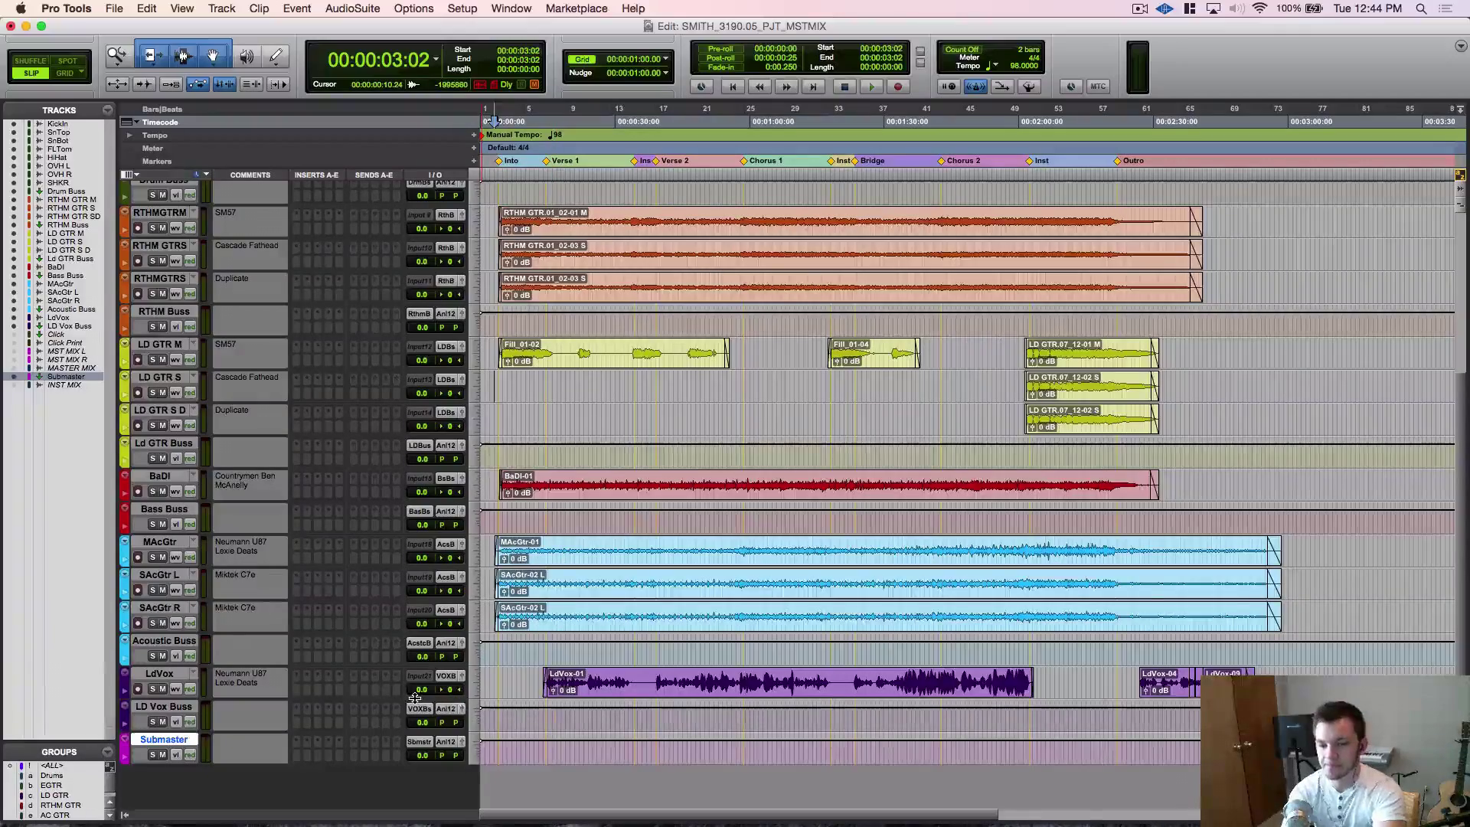
Send the Drum Buss, RTHM Buss and Ld GTR Buss outputs to the Submaster bus.
{"action": "scroll", "coordinate": [414, 697], "scroll_direction": "down", "scroll_amount": 1}
{"action": "scroll", "coordinate": [413, 692], "scroll_direction": "up", "scroll_amount": 8}
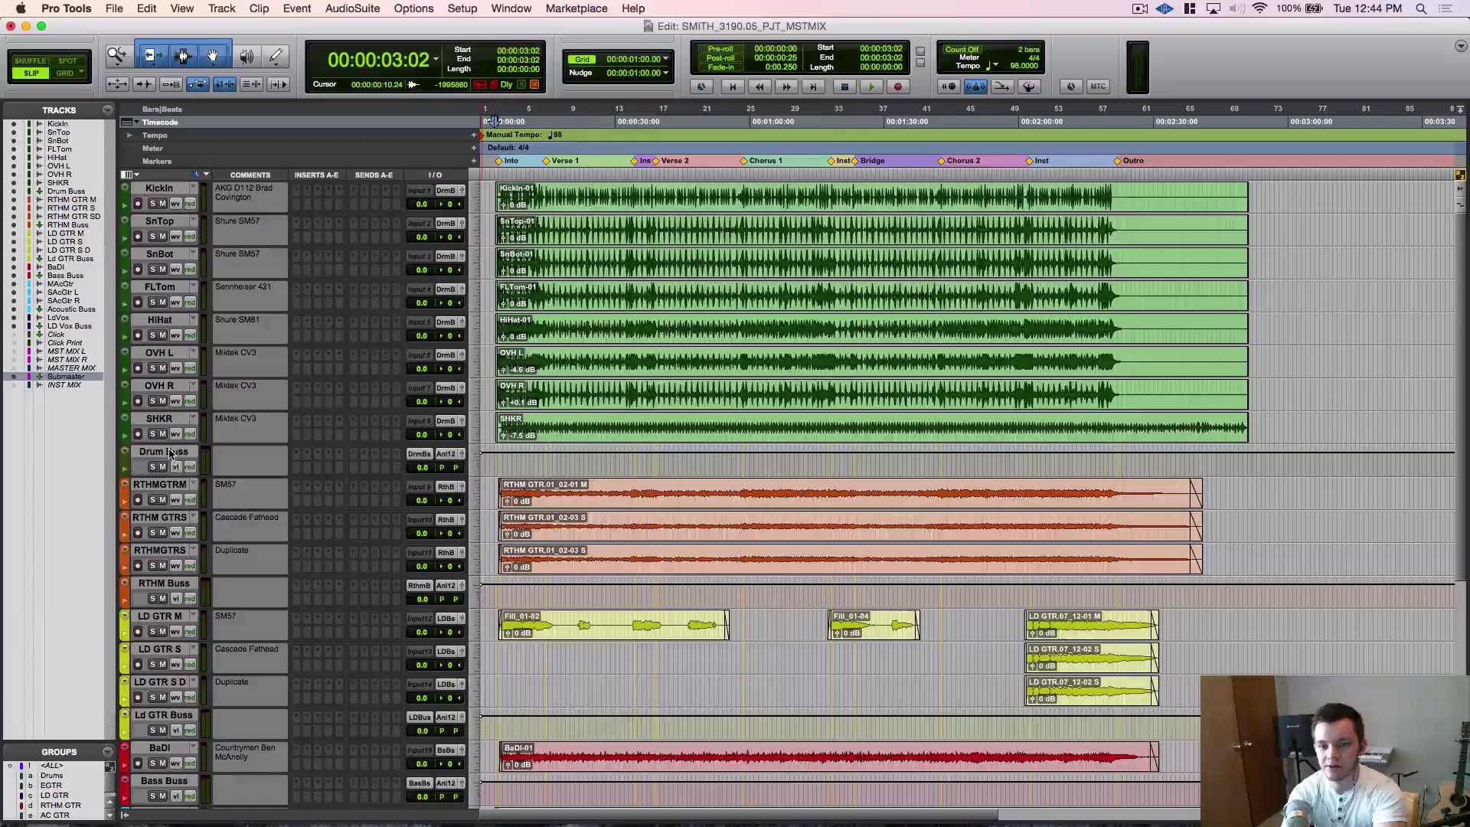
{"action": "left_click", "coordinate": [170, 453]}
{"action": "left_click", "coordinate": [454, 454]}
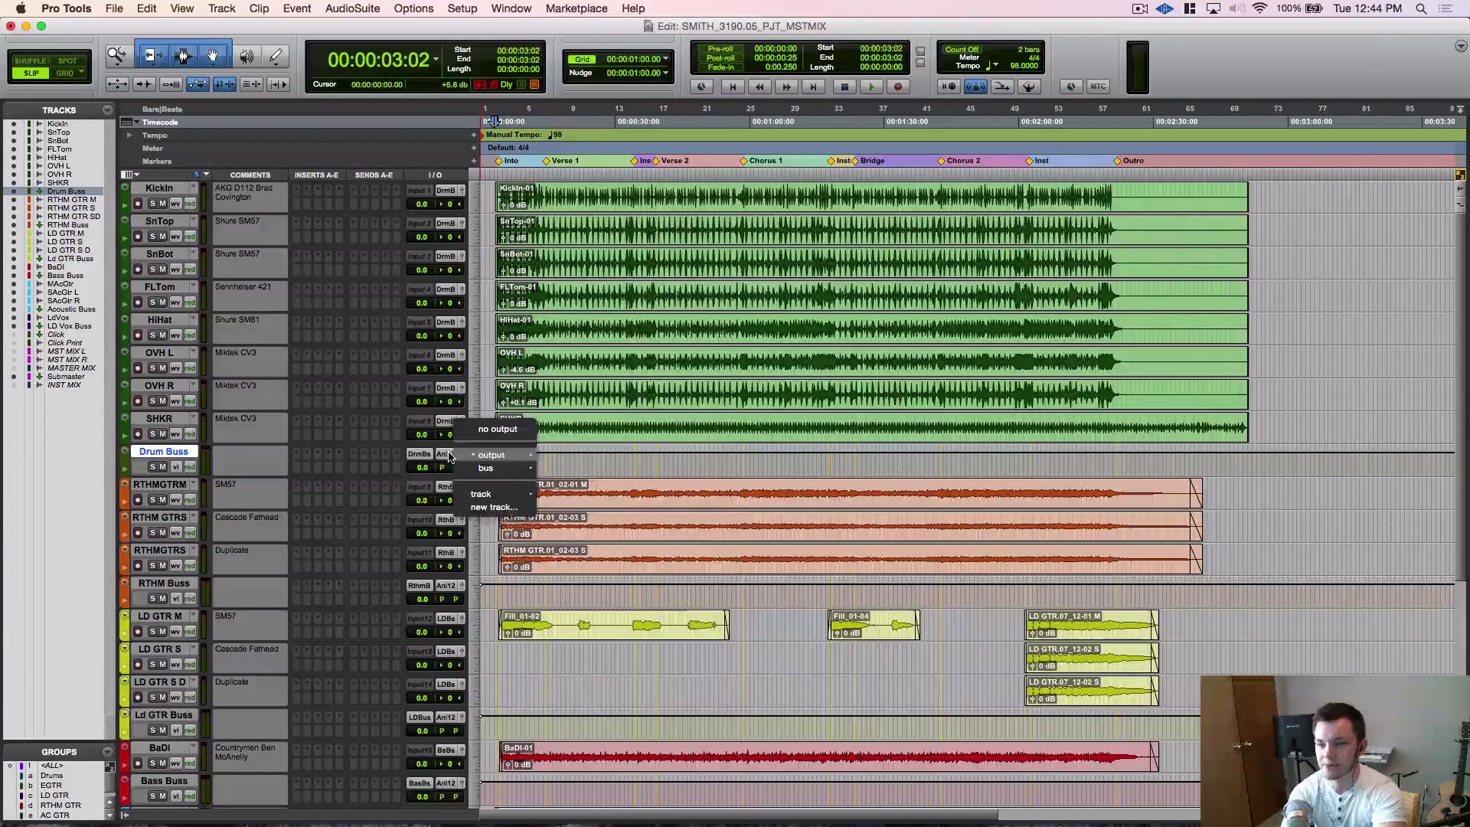
{"action": "mouse_move", "coordinate": [485, 469]}
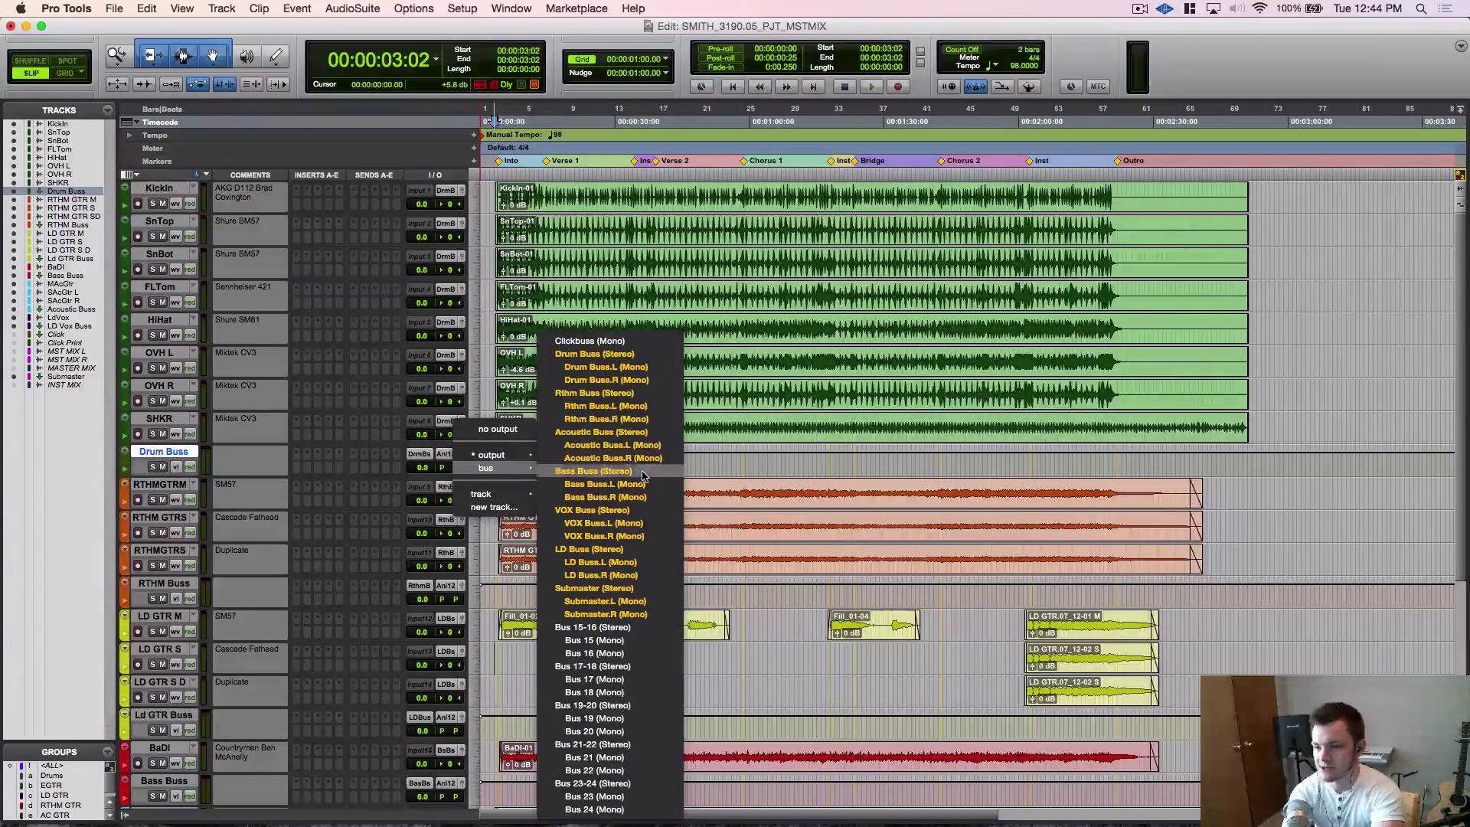
{"action": "left_click", "coordinate": [615, 588]}
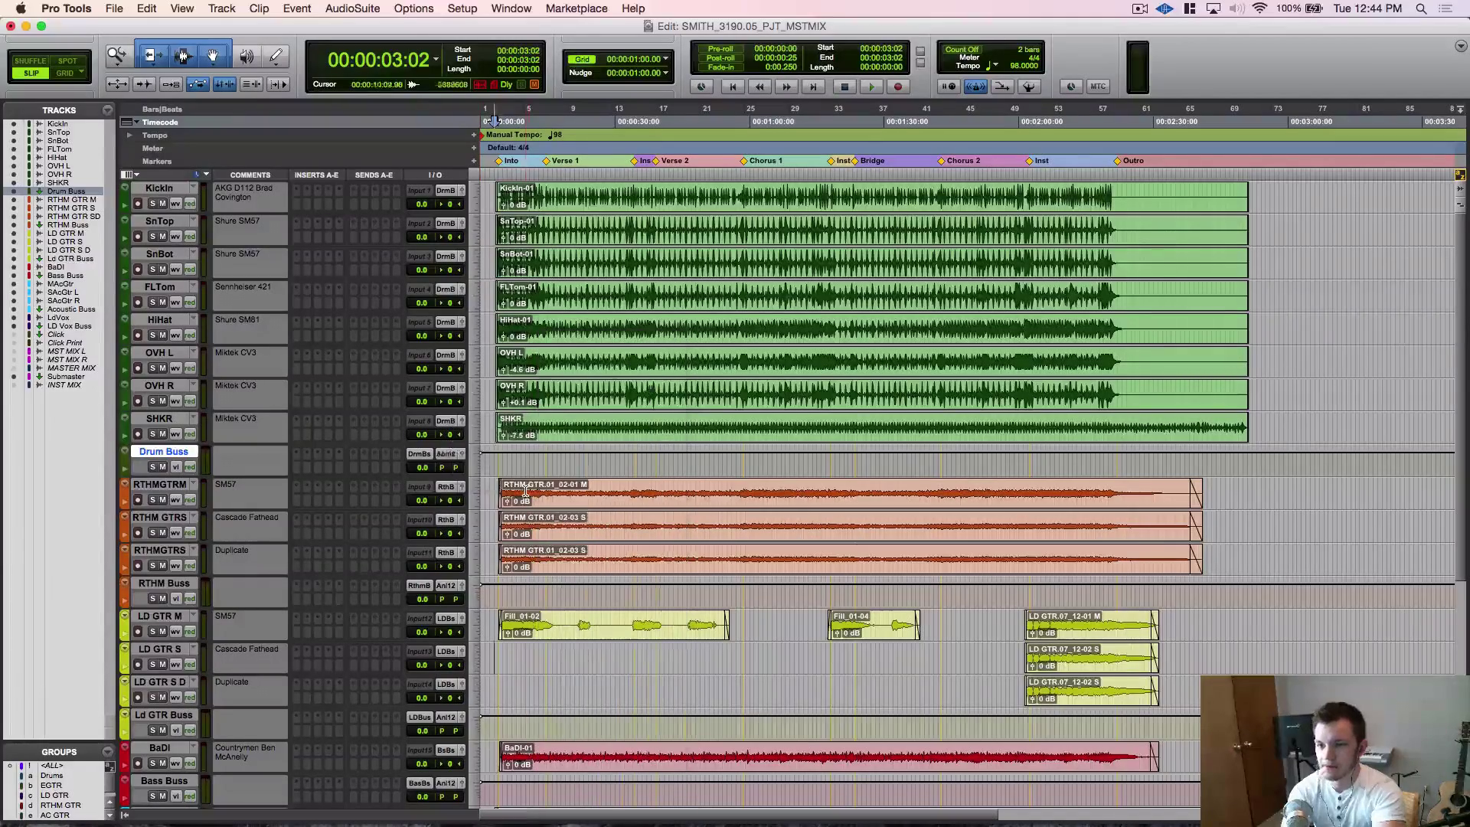
{"action": "scroll", "coordinate": [525, 491], "scroll_direction": "down", "scroll_amount": 3}
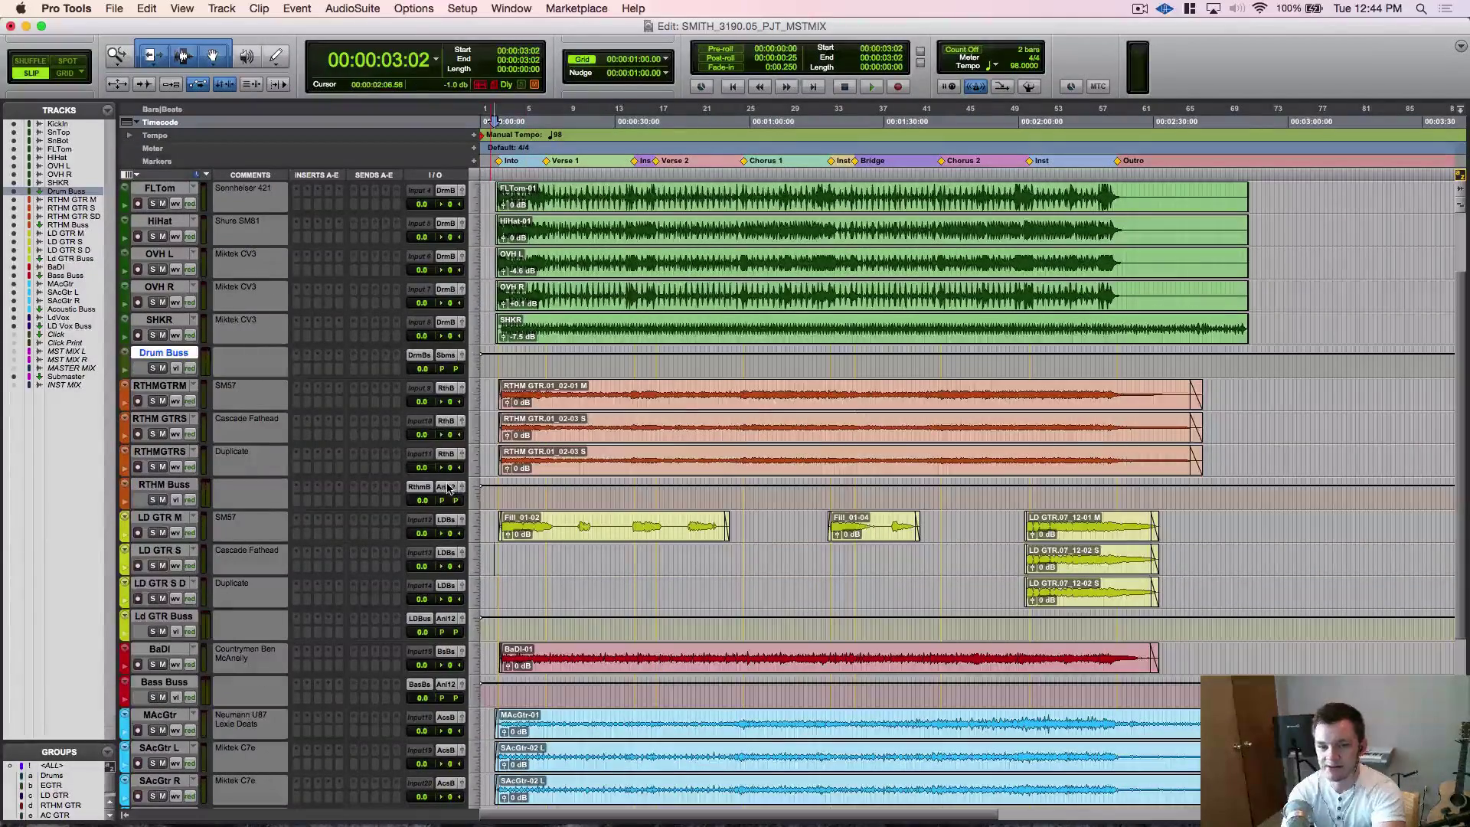
{"action": "left_click", "coordinate": [448, 488]}
{"action": "mouse_move", "coordinate": [497, 500]}
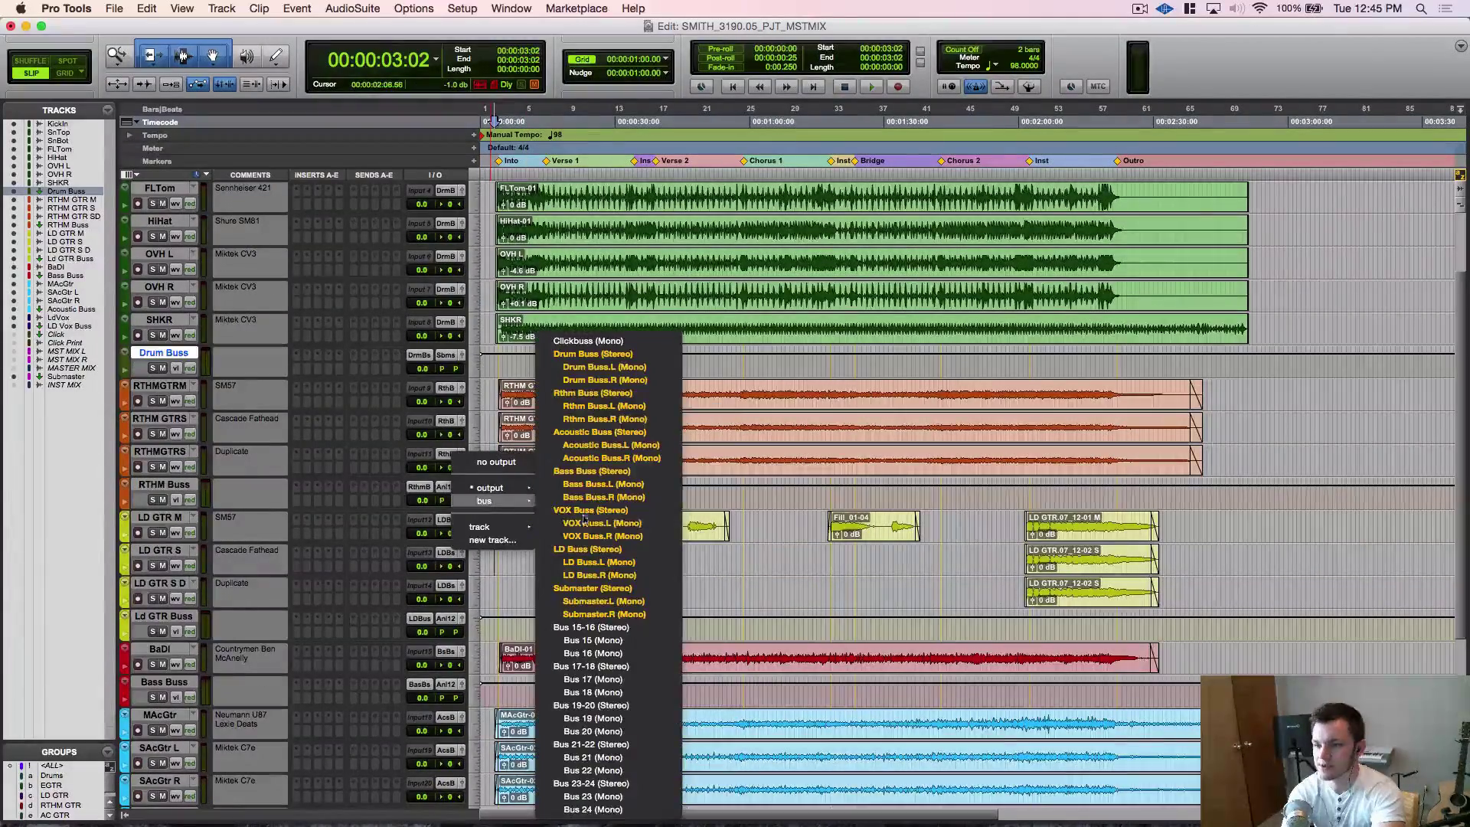
{"action": "left_click", "coordinate": [606, 589]}
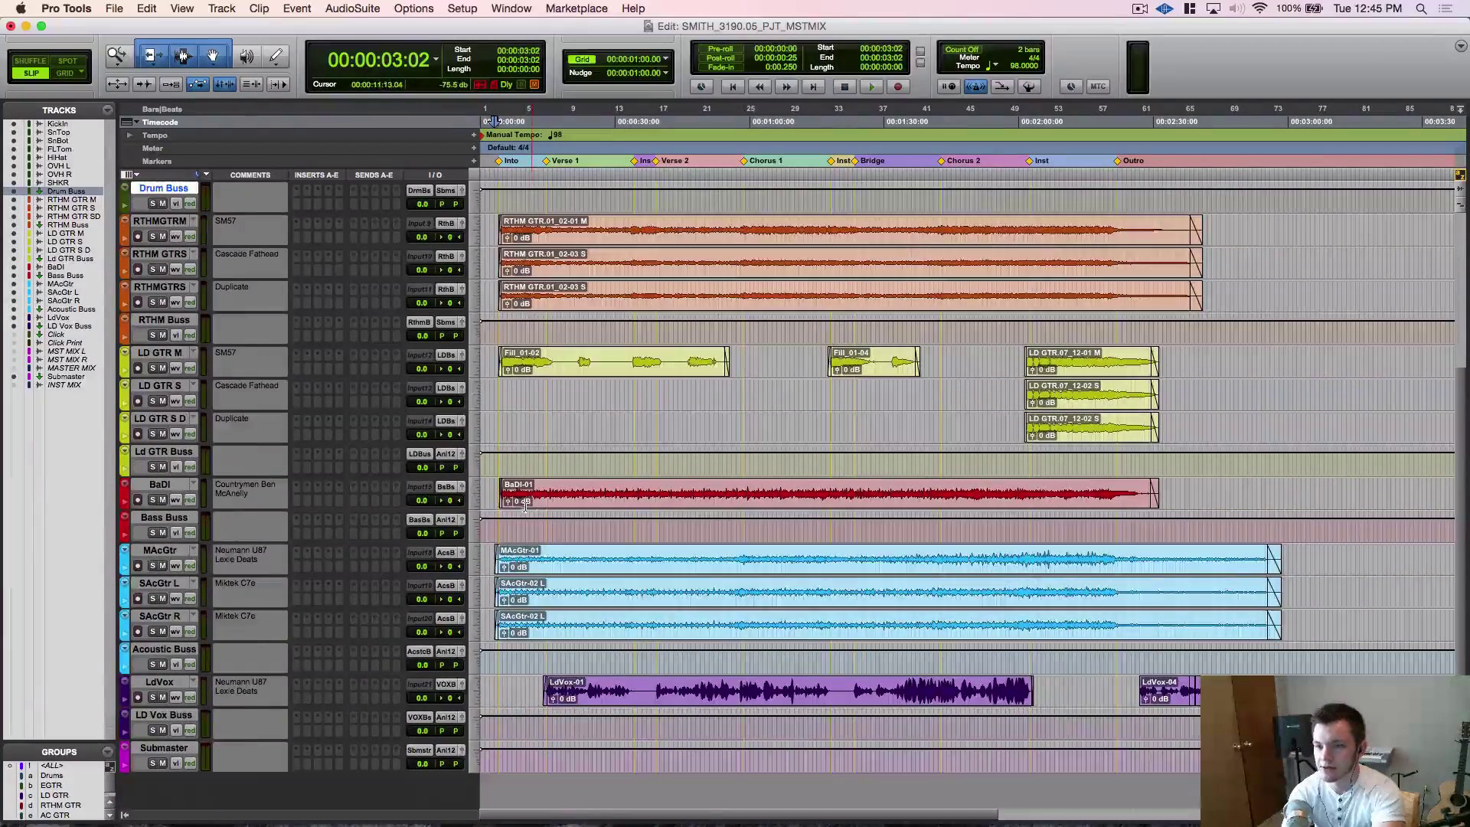
{"action": "left_click", "coordinate": [447, 454]}
{"action": "mouse_move", "coordinate": [477, 467]}
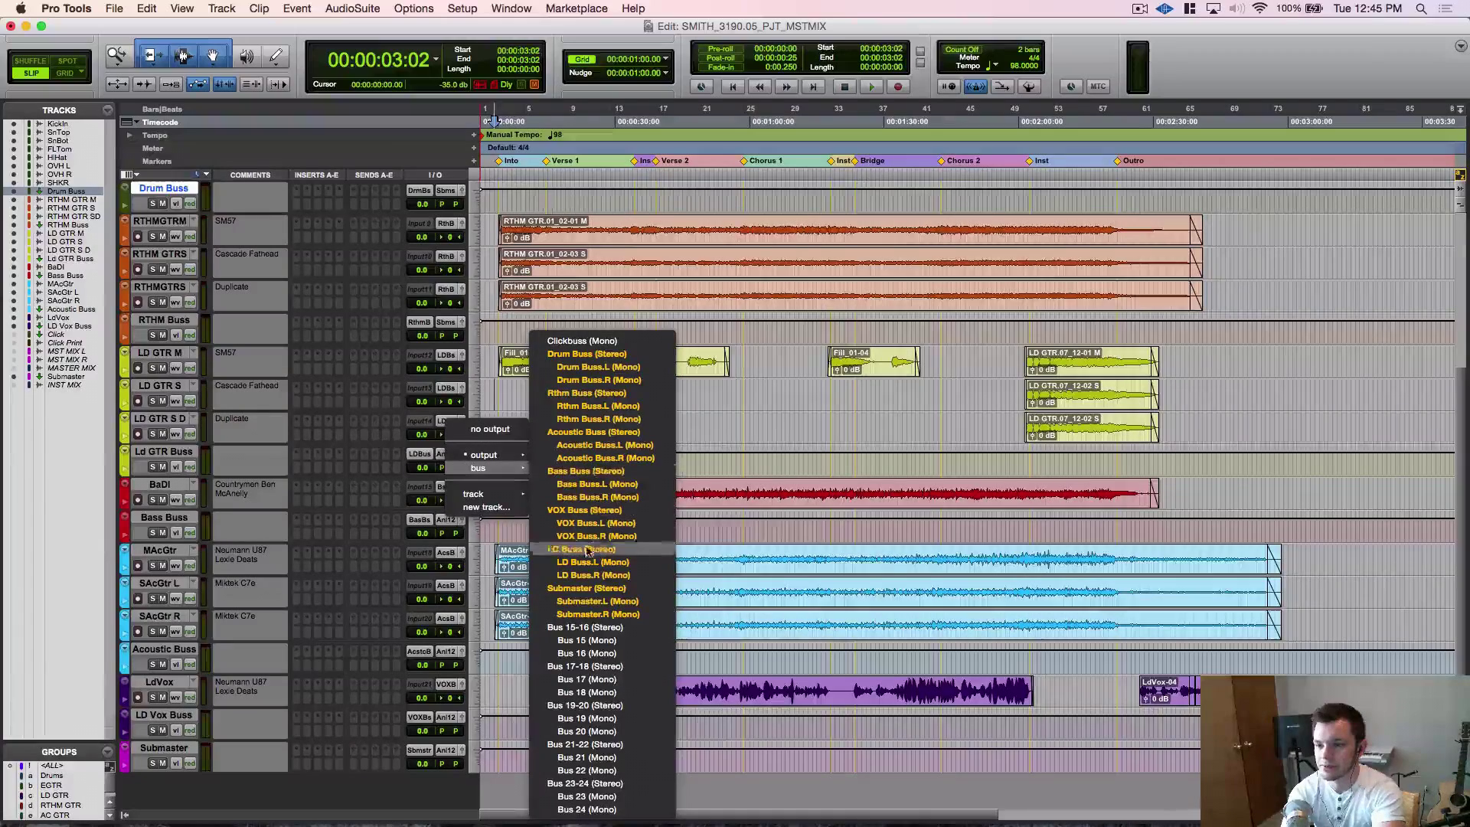
{"action": "left_click", "coordinate": [587, 588]}
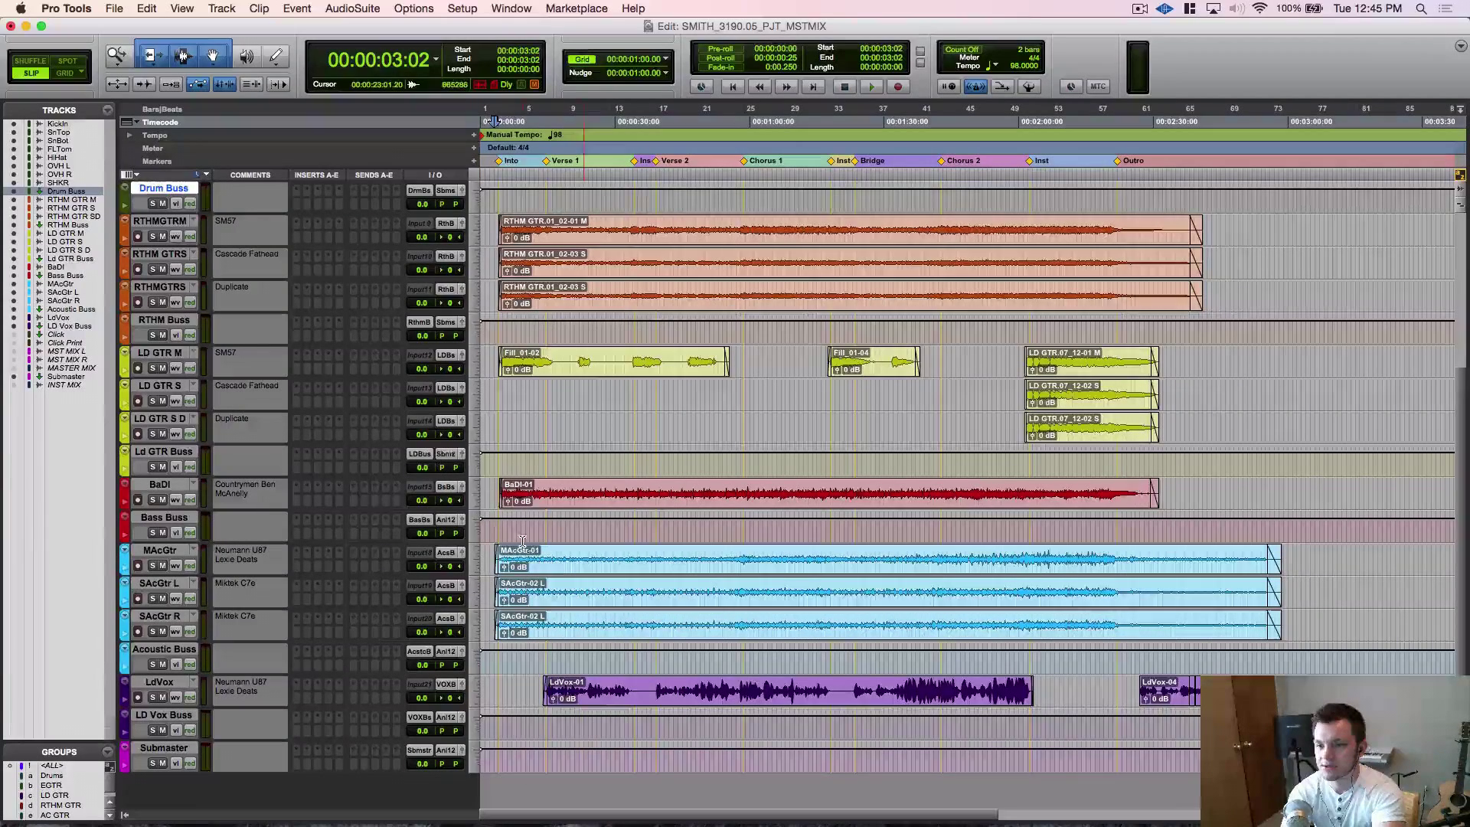
Send the Bass Buss, Acoustic Buss and LD Vox Buss outputs to the Submaster bus.
{"action": "left_click", "coordinate": [445, 520]}
{"action": "mouse_move", "coordinate": [534, 539]}
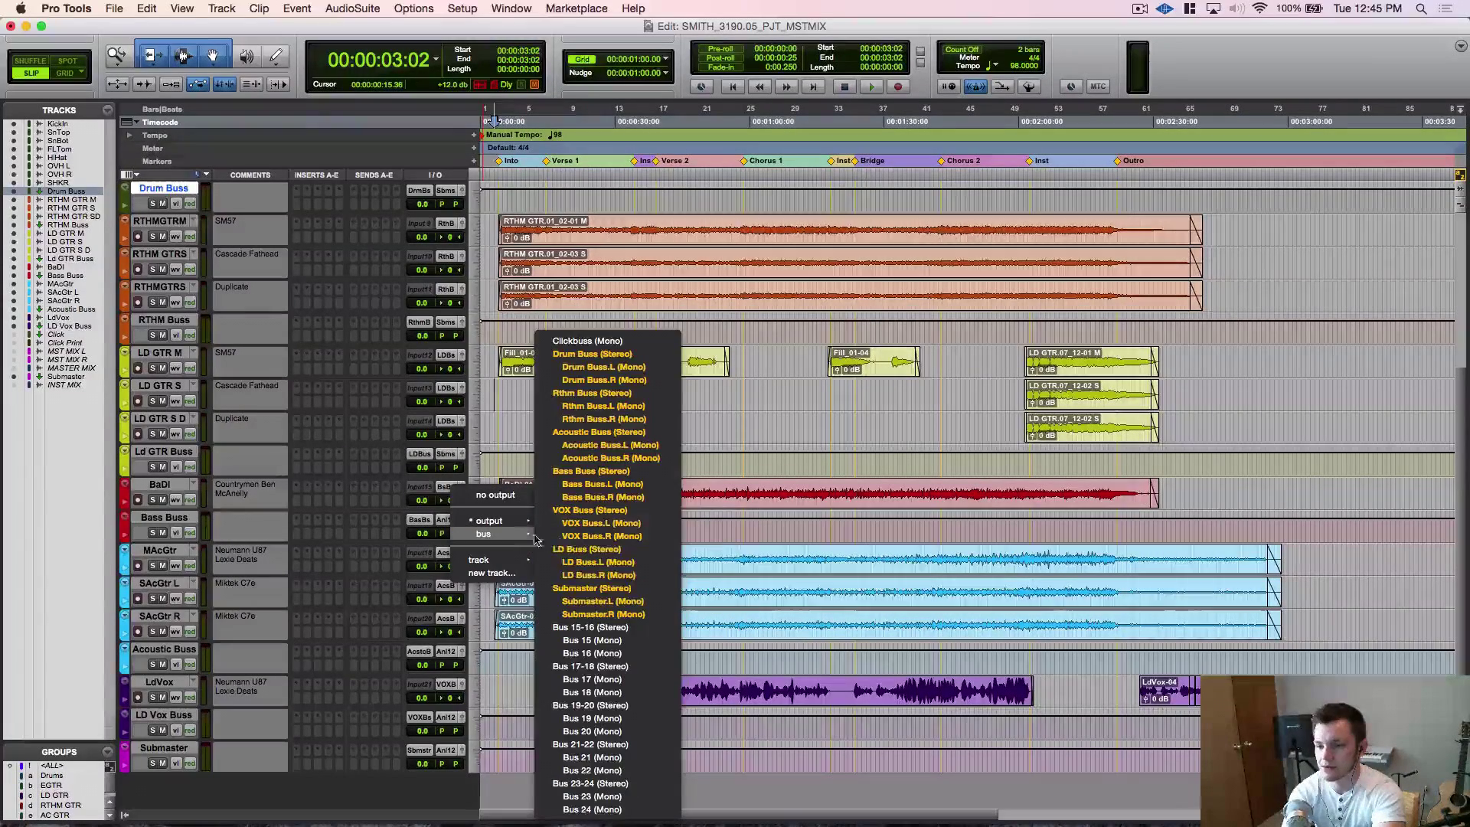
{"action": "left_click", "coordinate": [590, 588]}
{"action": "left_click", "coordinate": [446, 650]}
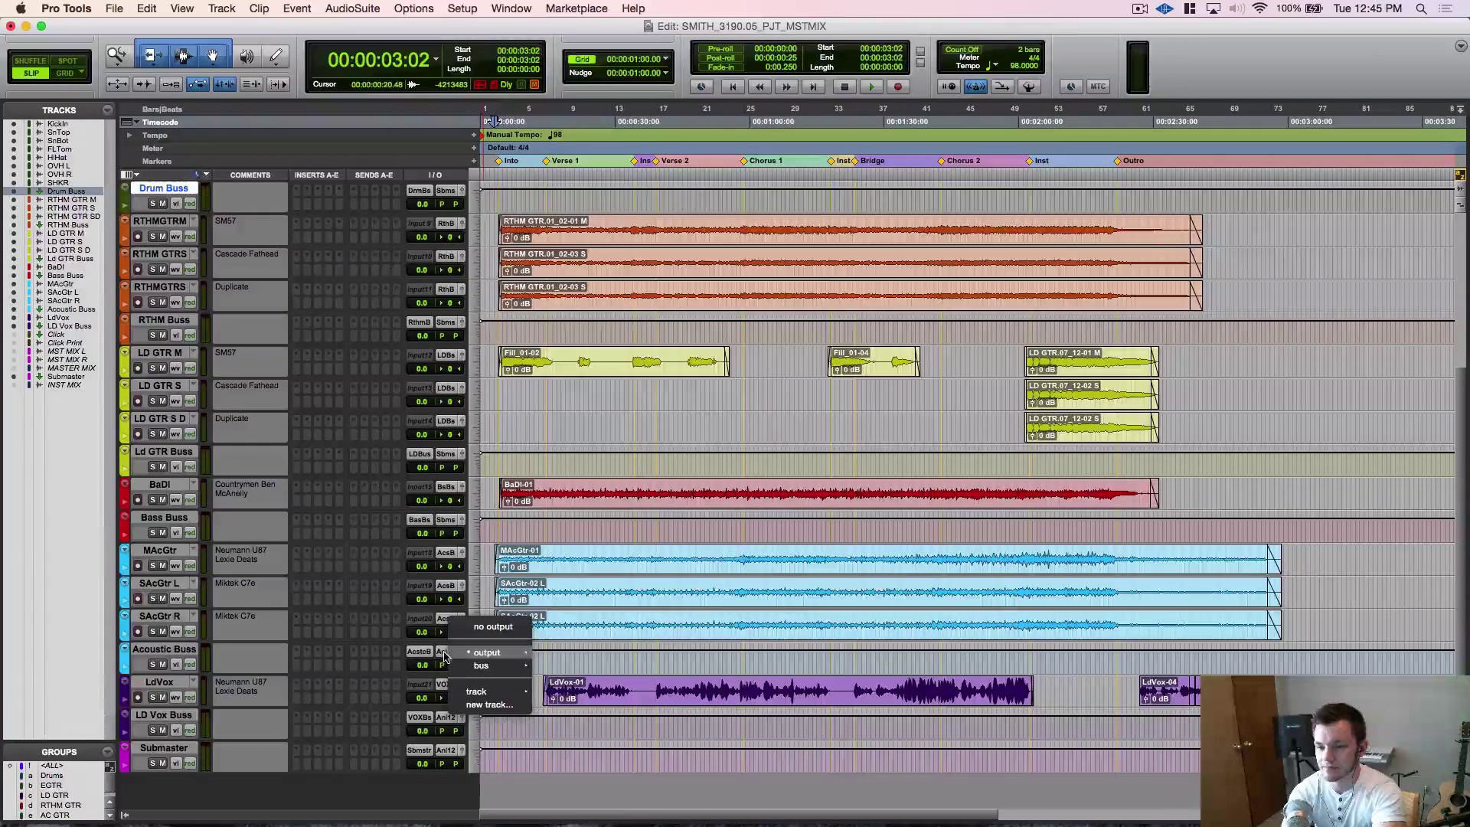
{"action": "mouse_move", "coordinate": [494, 668]}
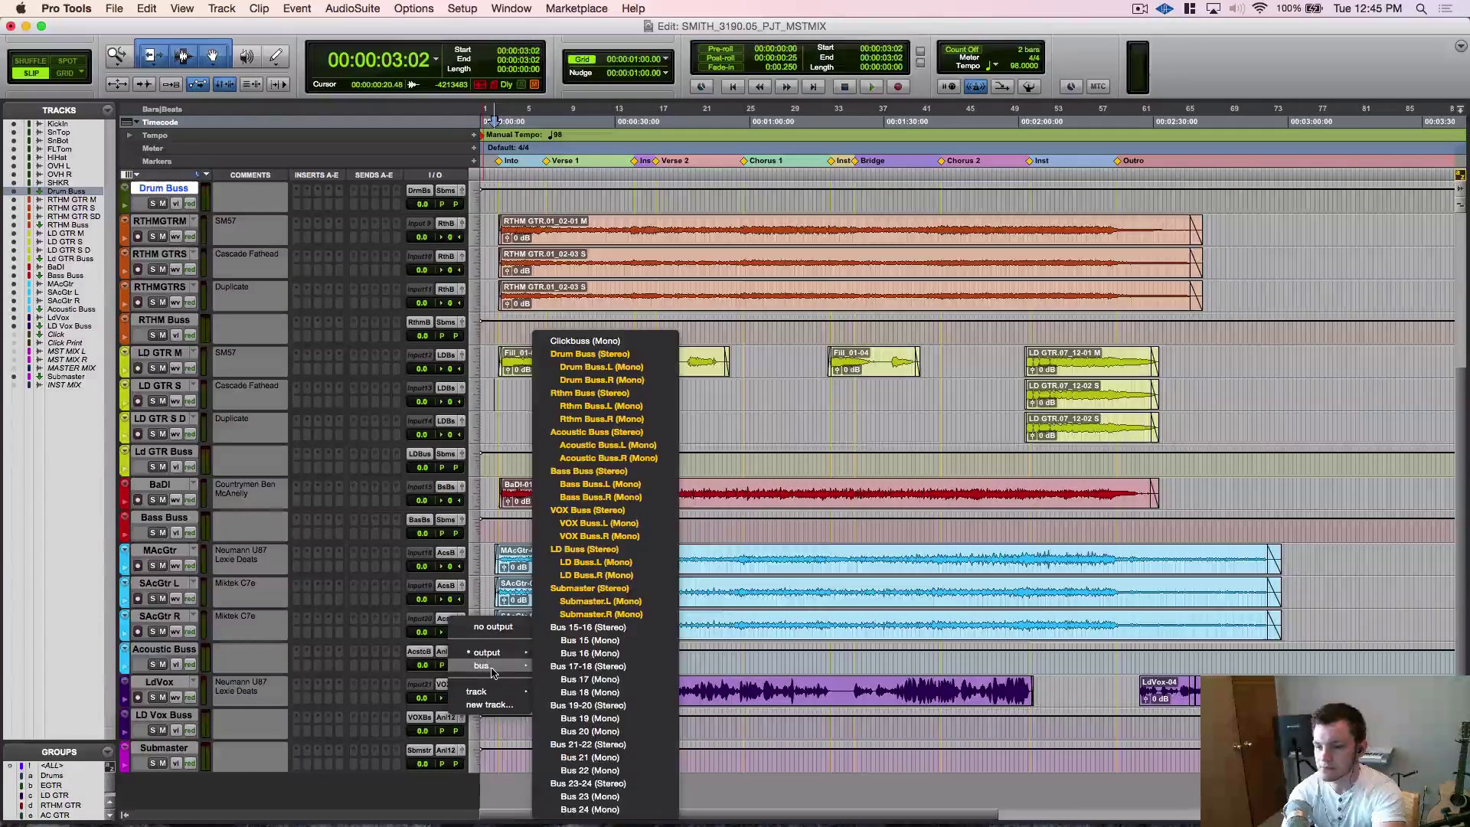
{"action": "left_click", "coordinate": [589, 588]}
{"action": "left_click", "coordinate": [448, 720]}
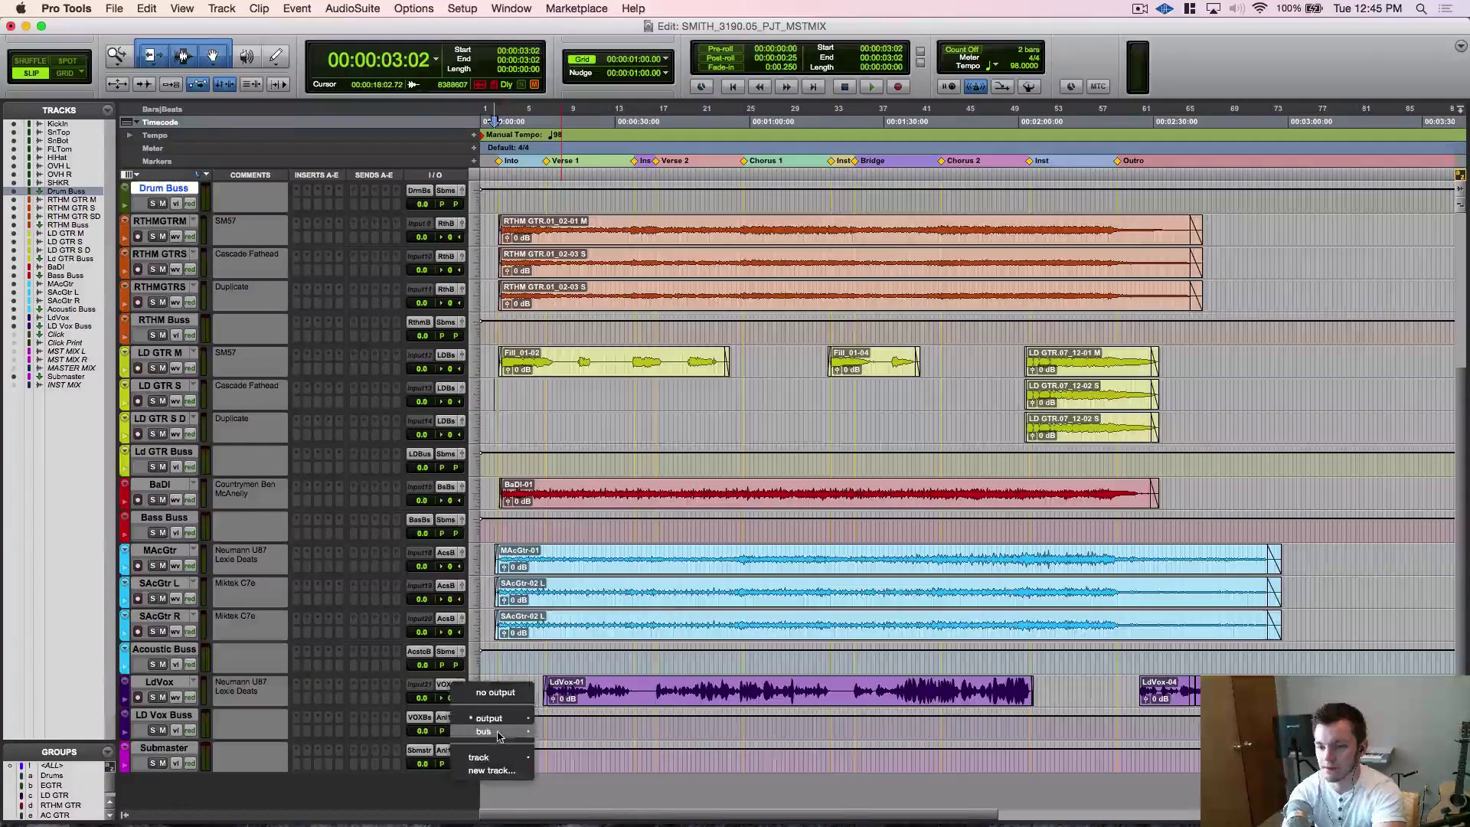
{"action": "mouse_move", "coordinate": [493, 736]}
{"action": "left_click", "coordinate": [587, 590]}
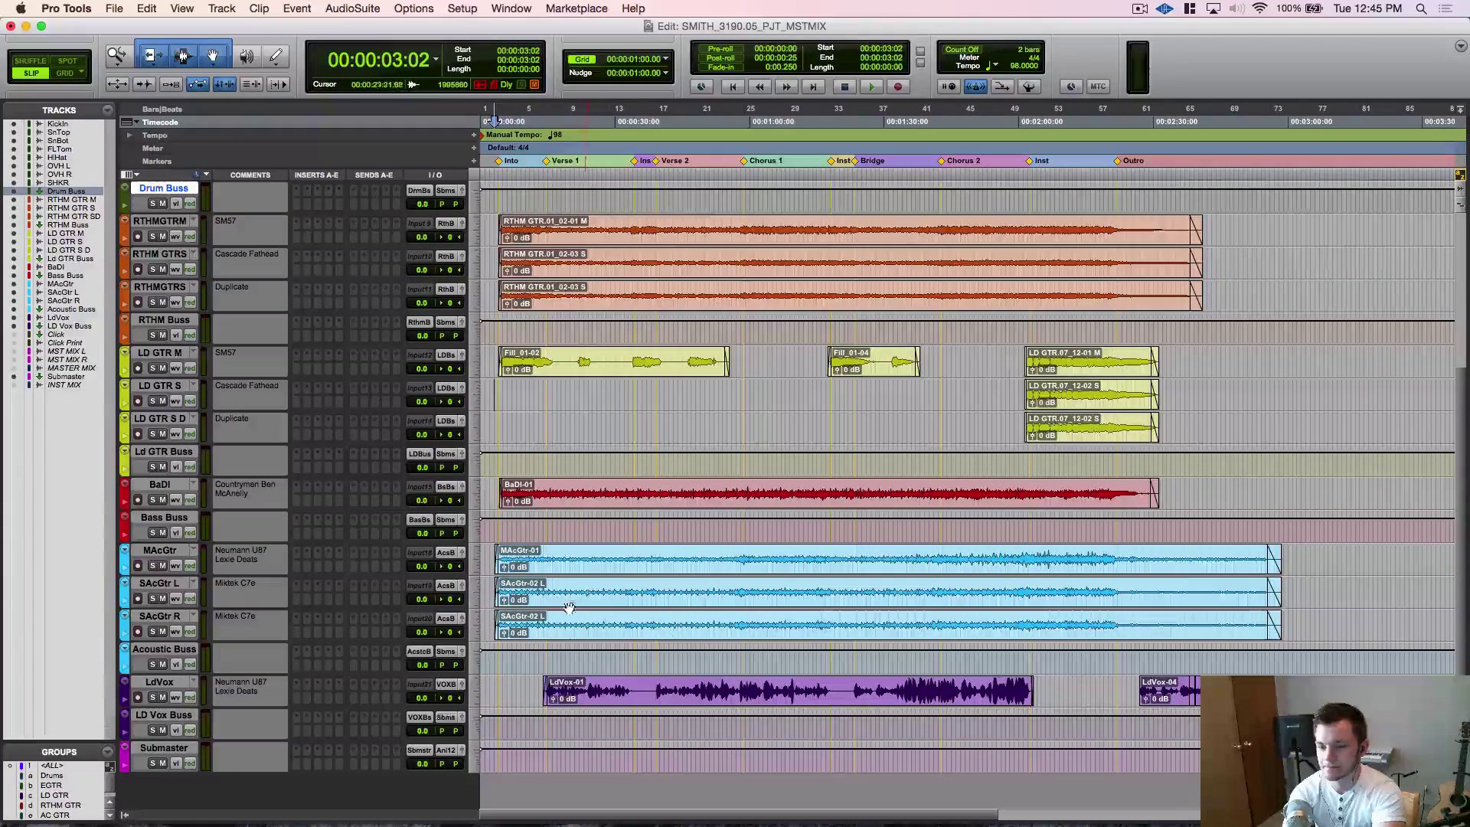
Create a new stereo Master Fader track.
{"action": "key", "text": "plus"}
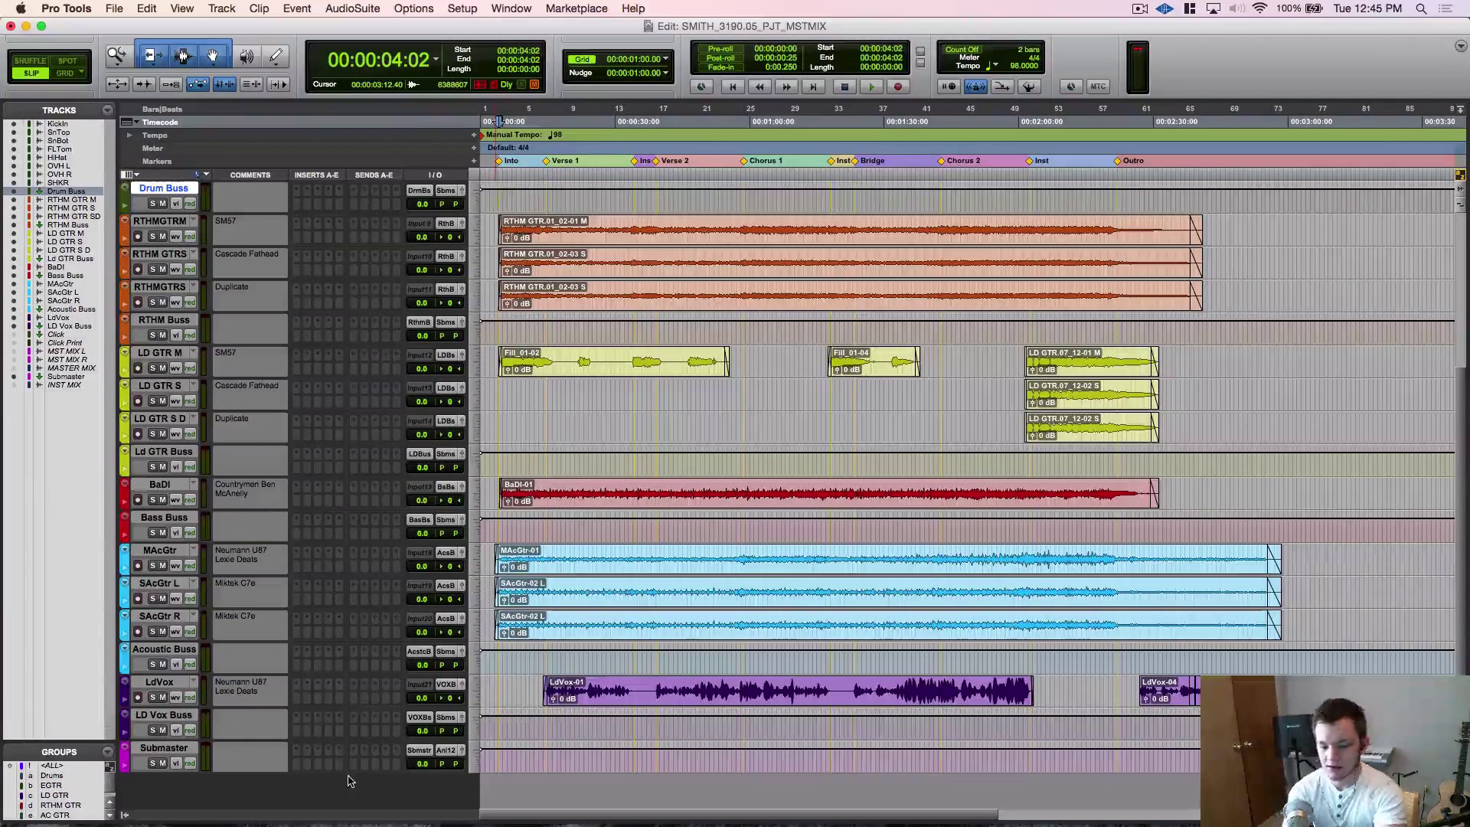
{"action": "key", "text": "super+shift+n"}
{"action": "left_click", "coordinate": [676, 292]}
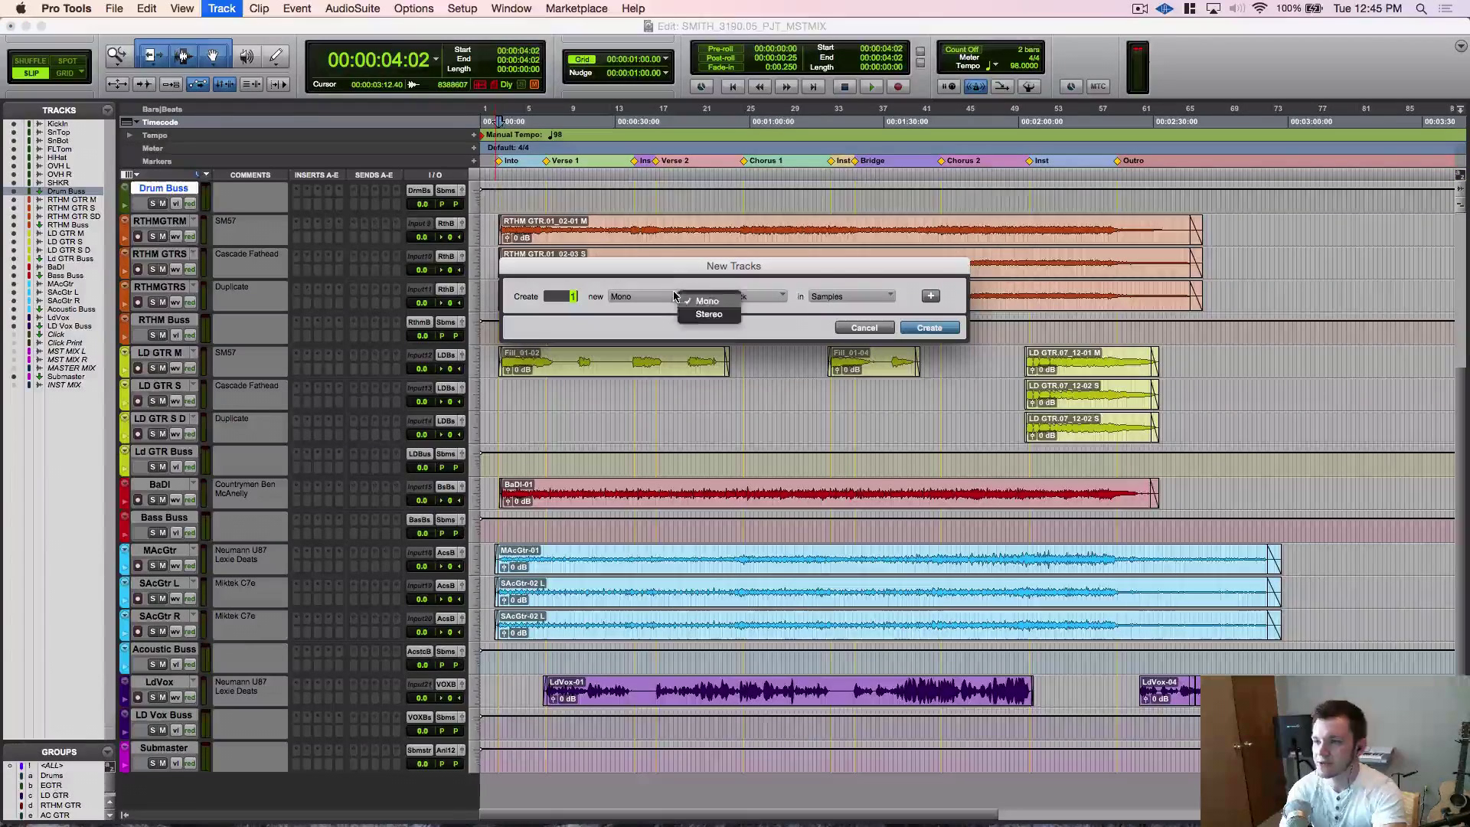
{"action": "left_click", "coordinate": [693, 310]}
{"action": "left_click", "coordinate": [725, 298]}
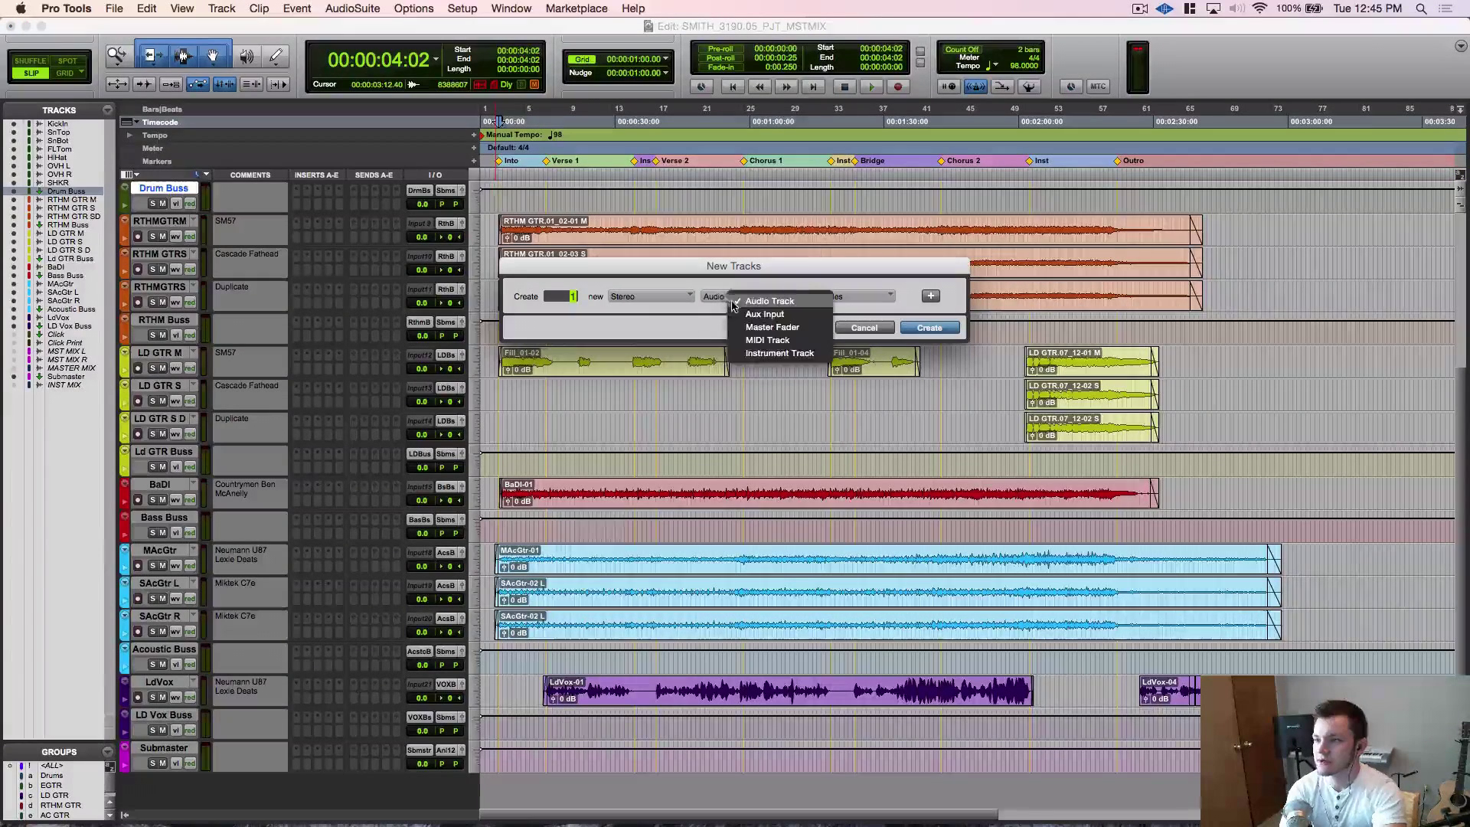
{"action": "left_click", "coordinate": [773, 327]}
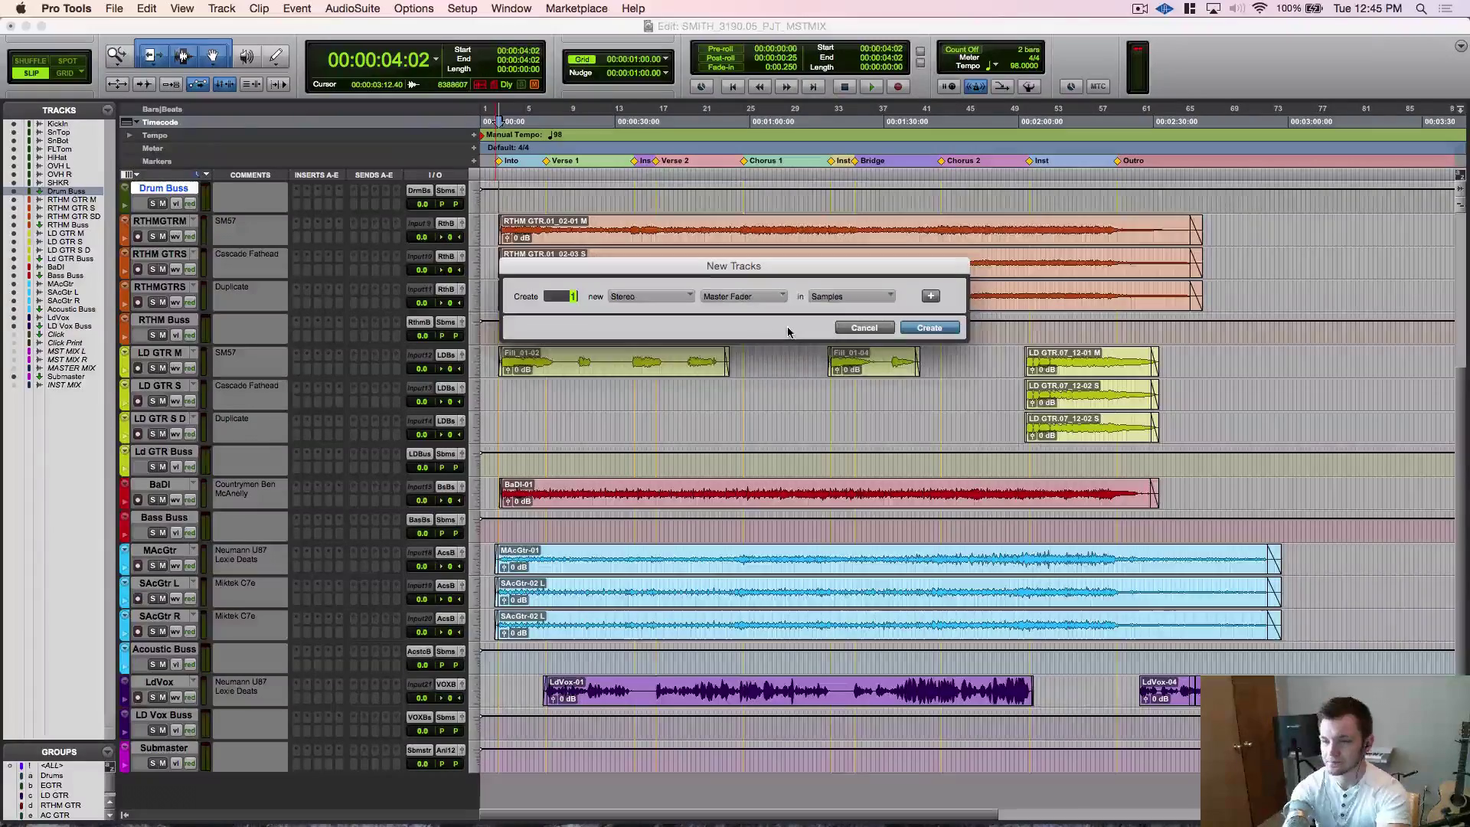
{"action": "key", "text": "Return"}
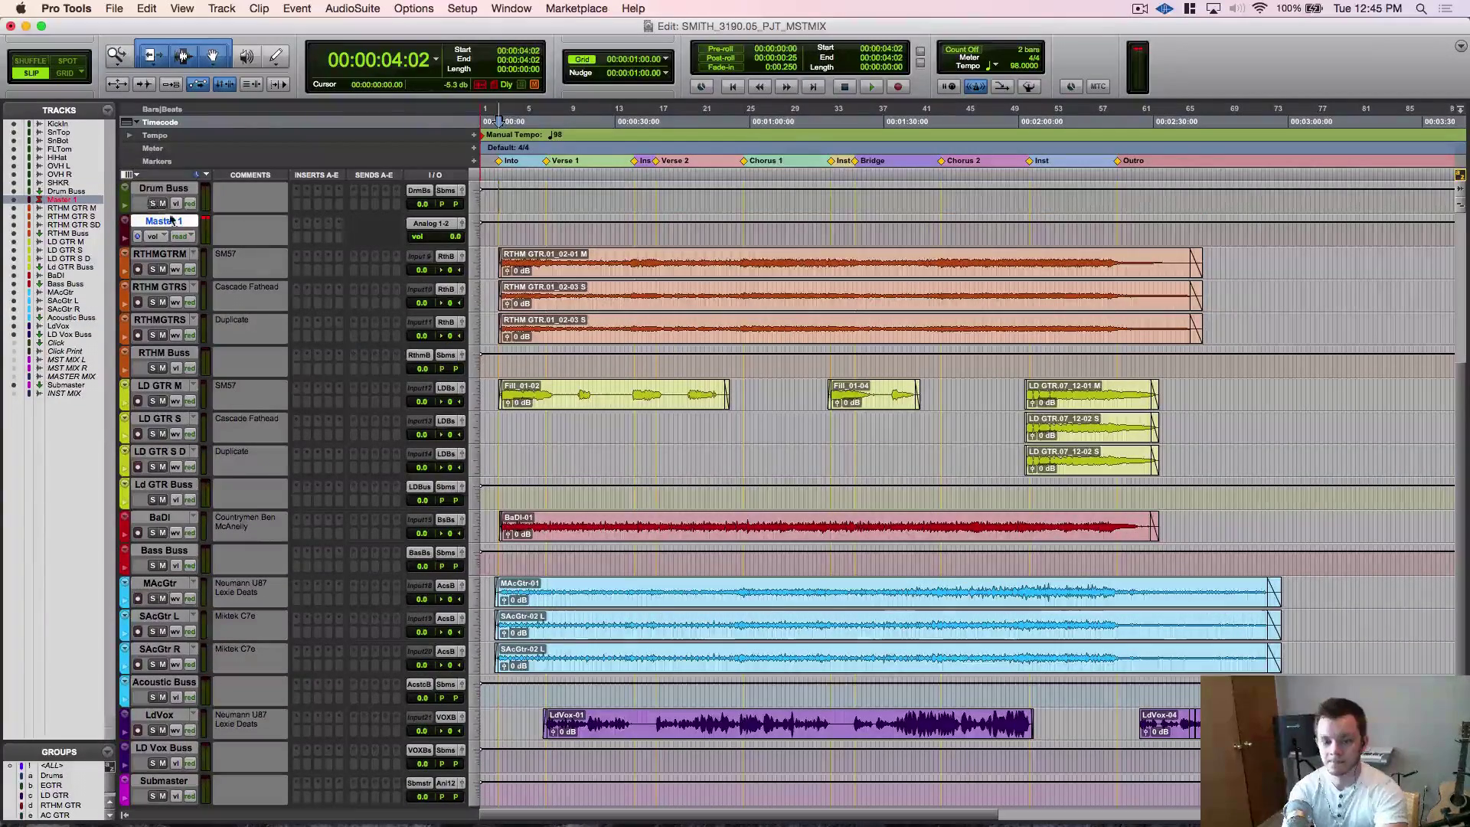
Move Master 1 below Submaster and rename it 'Master'.
{"action": "left_click_drag", "start_coordinate": [151, 224], "coordinate": [194, 757]}
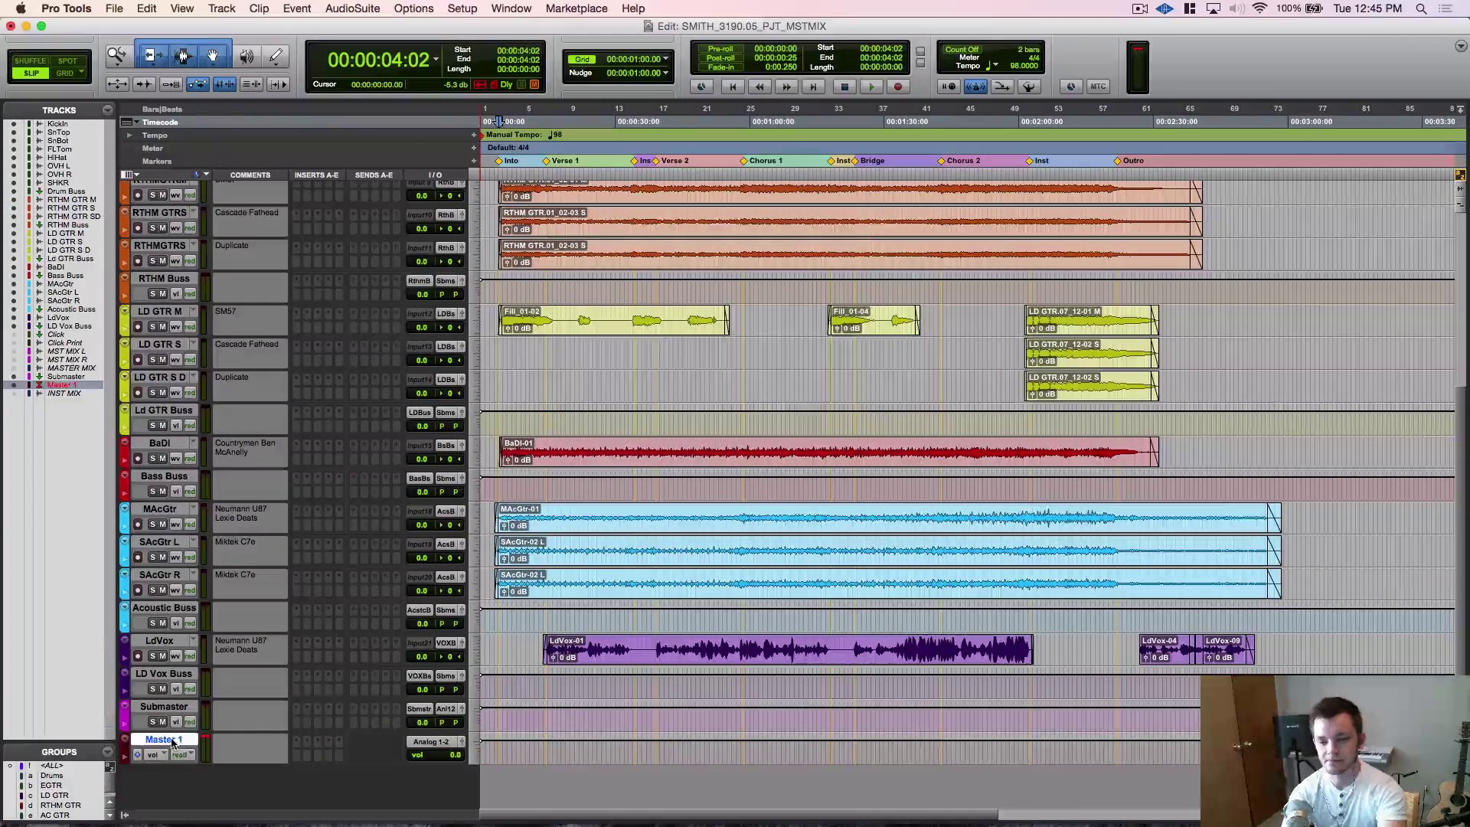
{"action": "double_click", "coordinate": [164, 740]}
{"action": "left_click", "coordinate": [657, 264]}
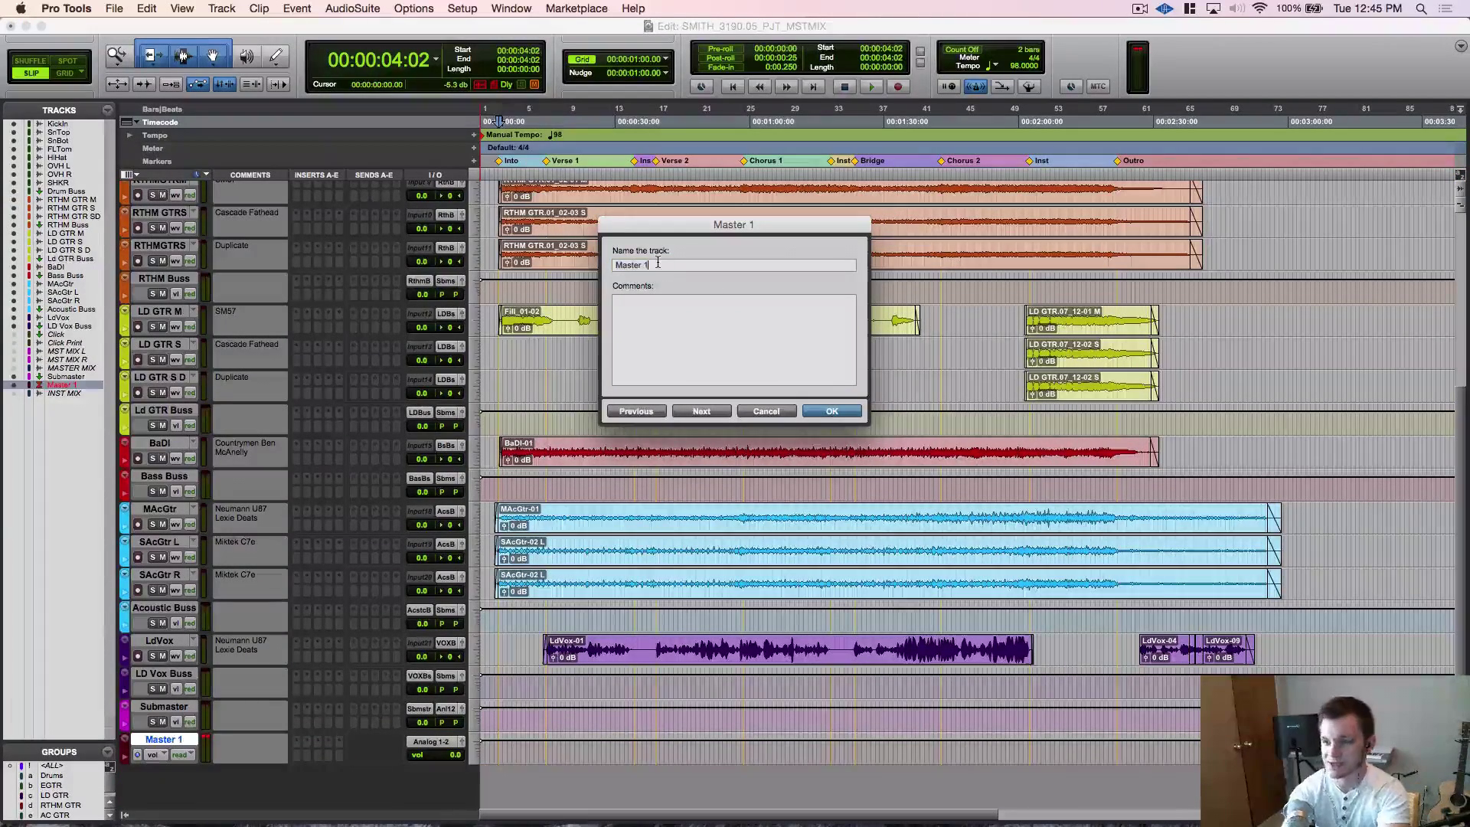
{"action": "key", "text": "BackSpace"}
{"action": "key", "text": "Return"}
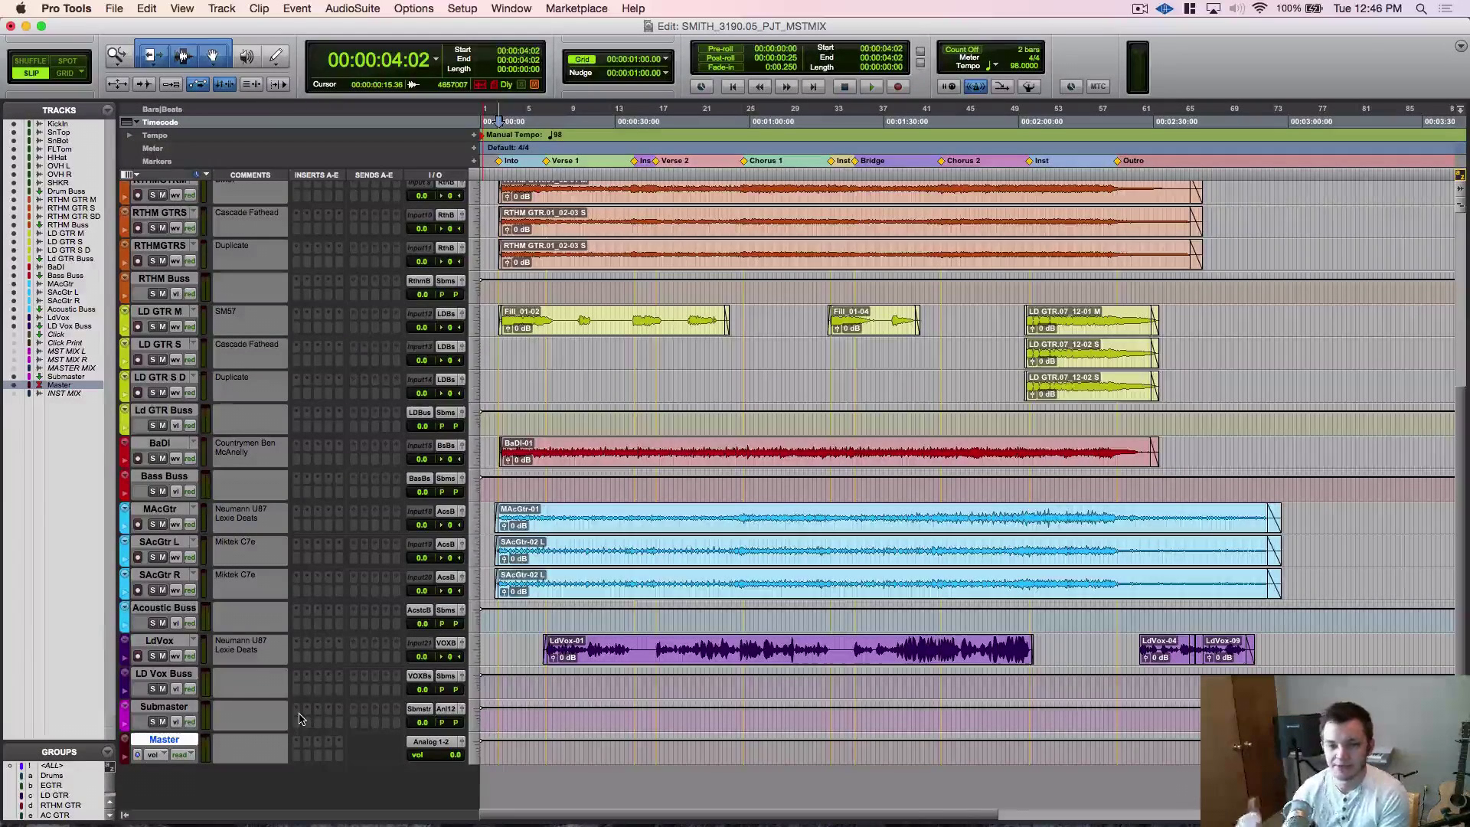
Review the tracks, opening and dismissing the Drum Buss insert menu without adding a plug-in.
{"action": "scroll", "coordinate": [274, 346], "scroll_direction": "down", "scroll_amount": 1}
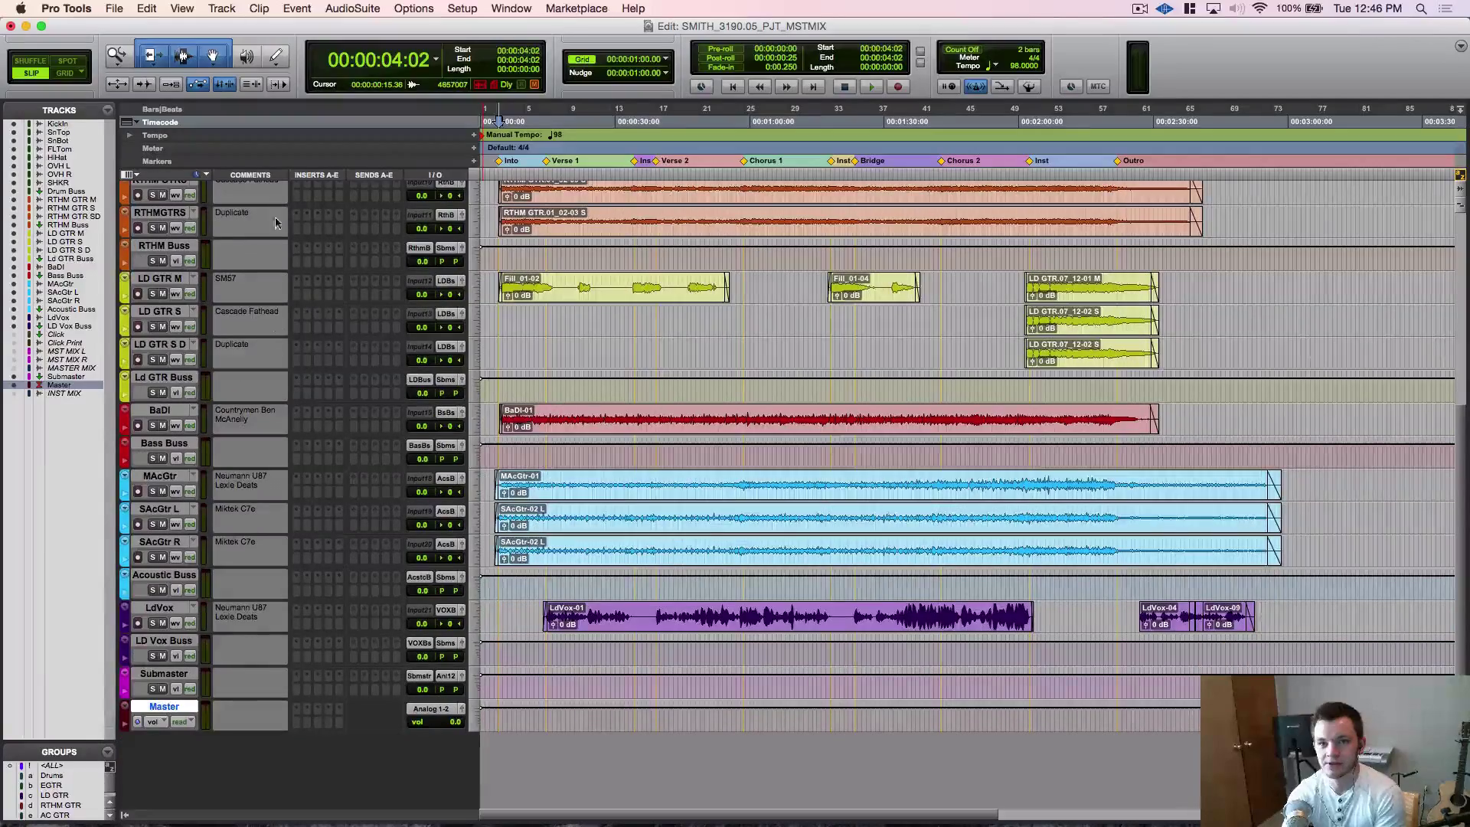
{"action": "scroll", "coordinate": [264, 383], "scroll_direction": "up", "scroll_amount": 10}
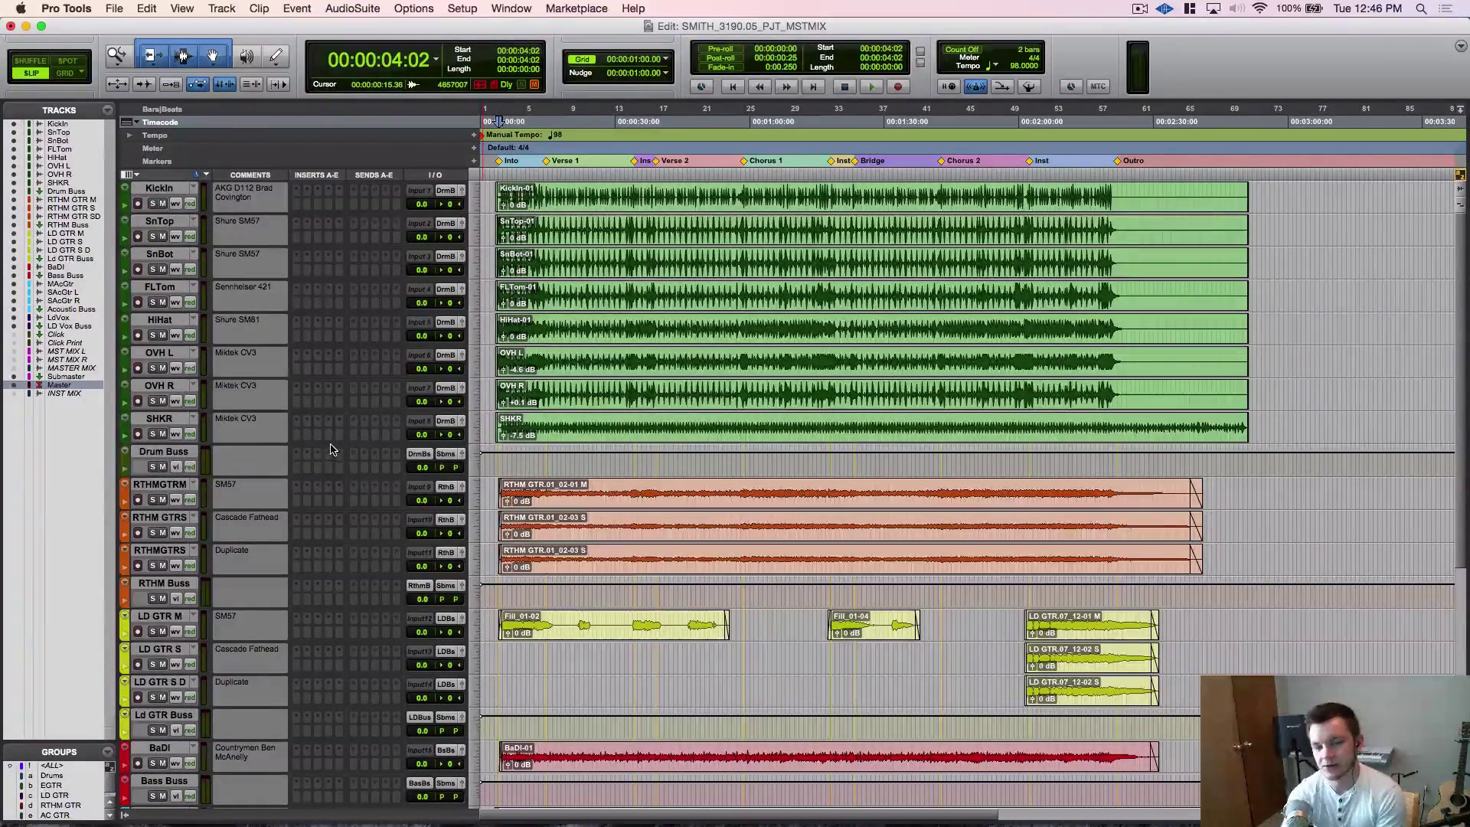
{"action": "left_click", "coordinate": [297, 468]}
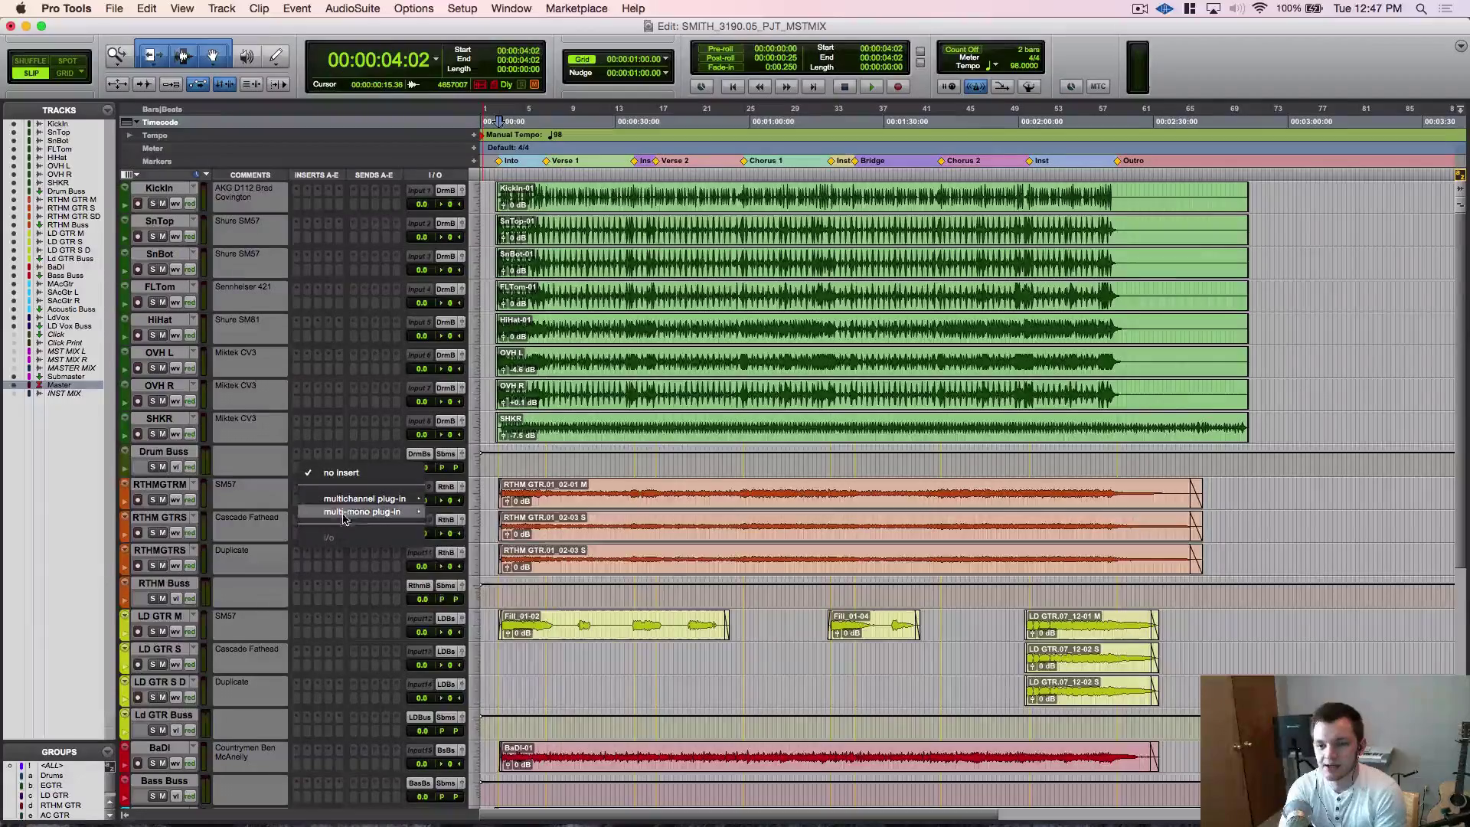
{"action": "left_click", "coordinate": [288, 482]}
{"action": "scroll", "coordinate": [288, 482], "scroll_direction": "down", "scroll_amount": 2}
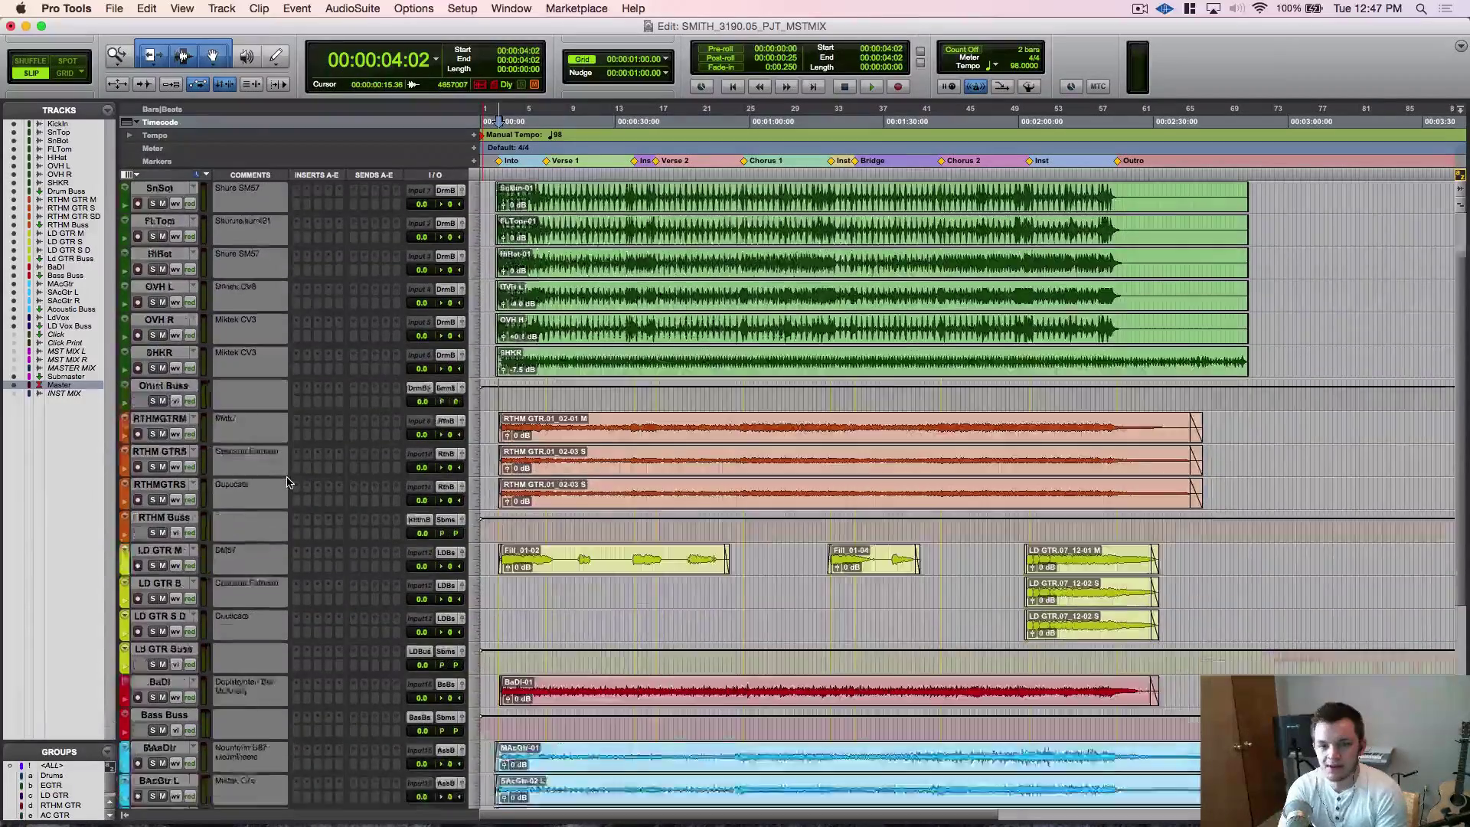
{"action": "scroll", "coordinate": [288, 483], "scroll_direction": "down", "scroll_amount": 8}
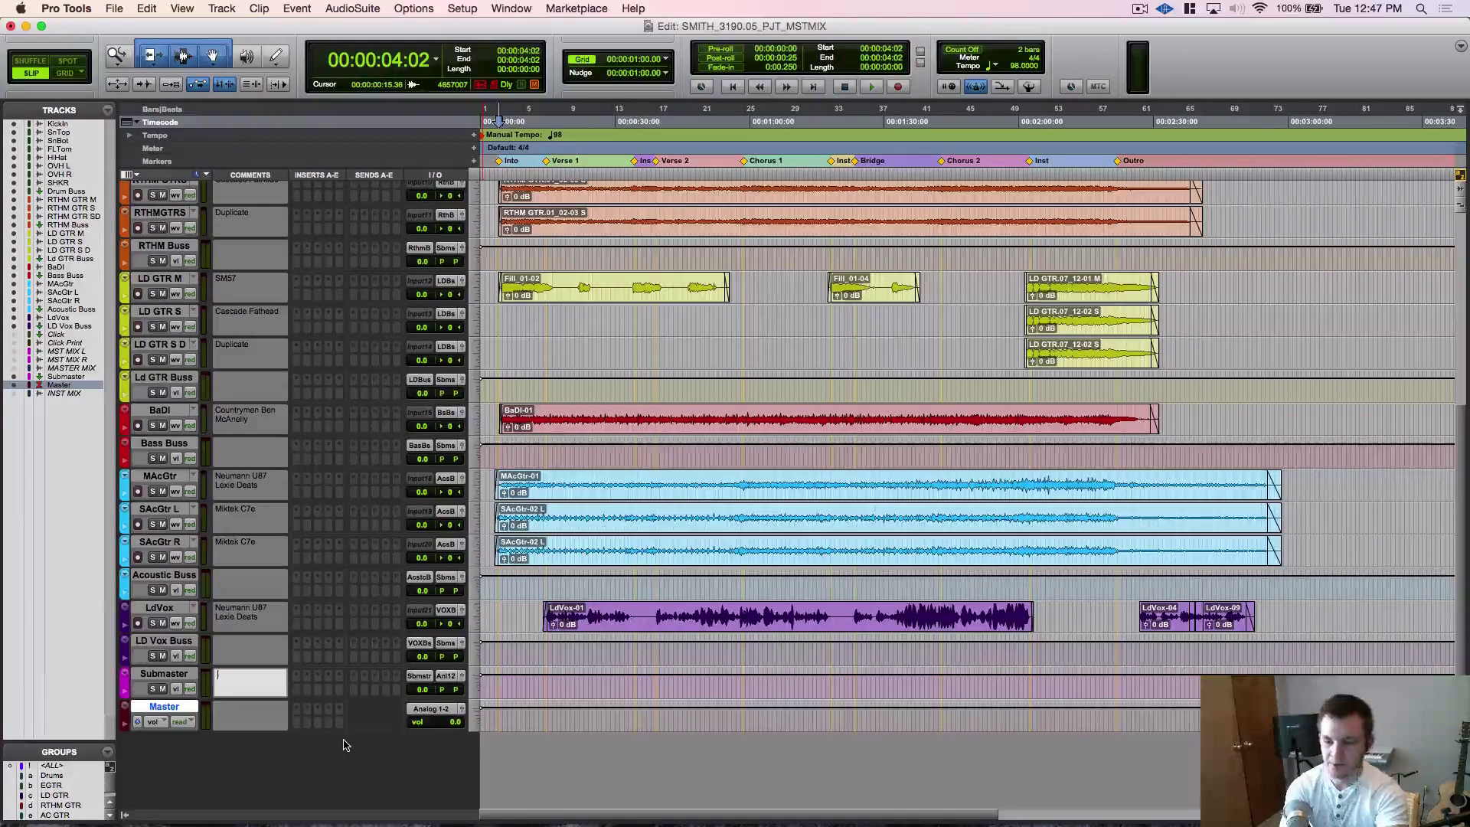
Create another new stereo Aux Input track below Master.
{"action": "key", "text": "super+shift+n"}
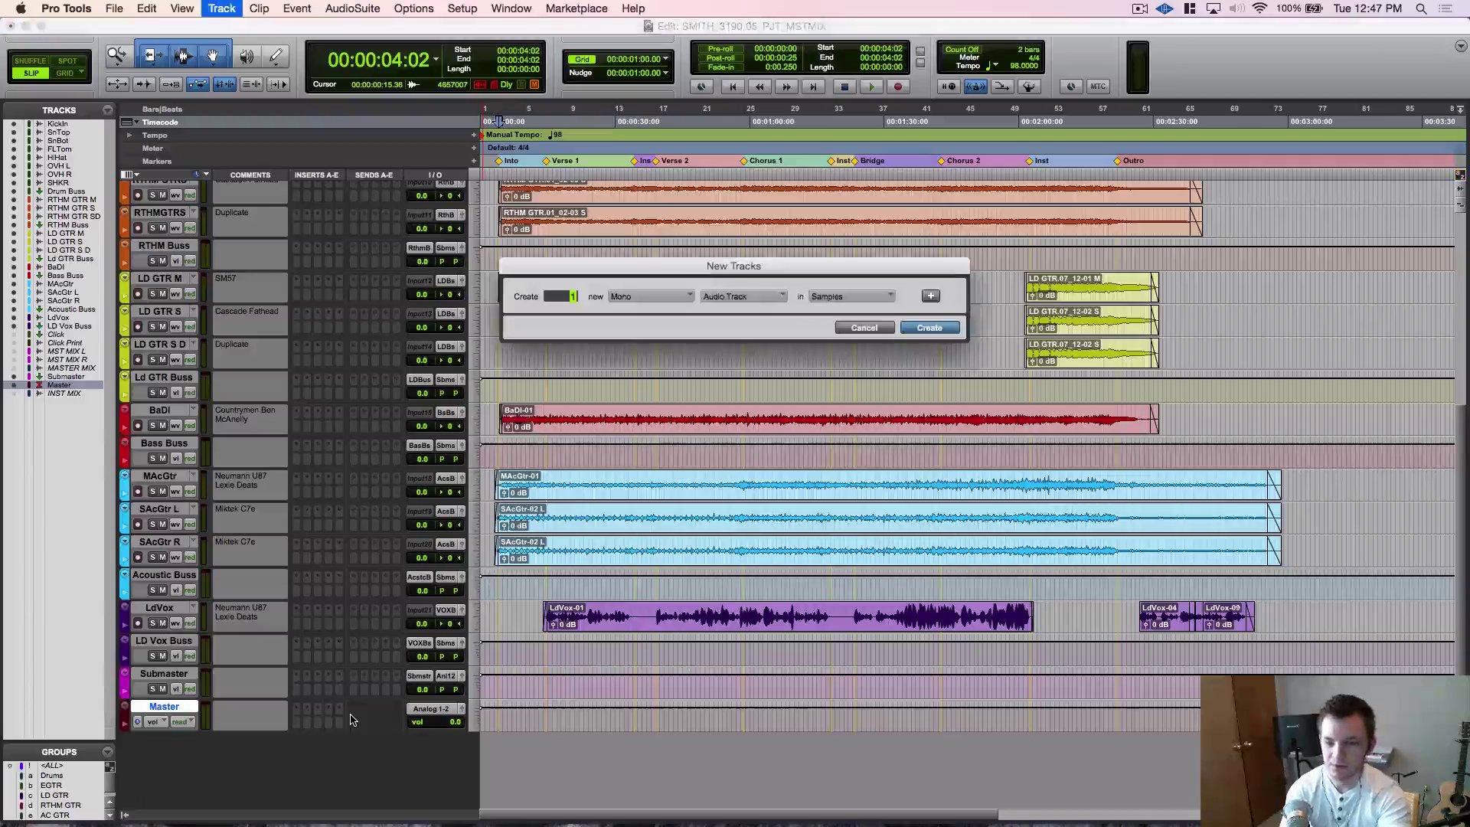
{"action": "left_click", "coordinate": [629, 296]}
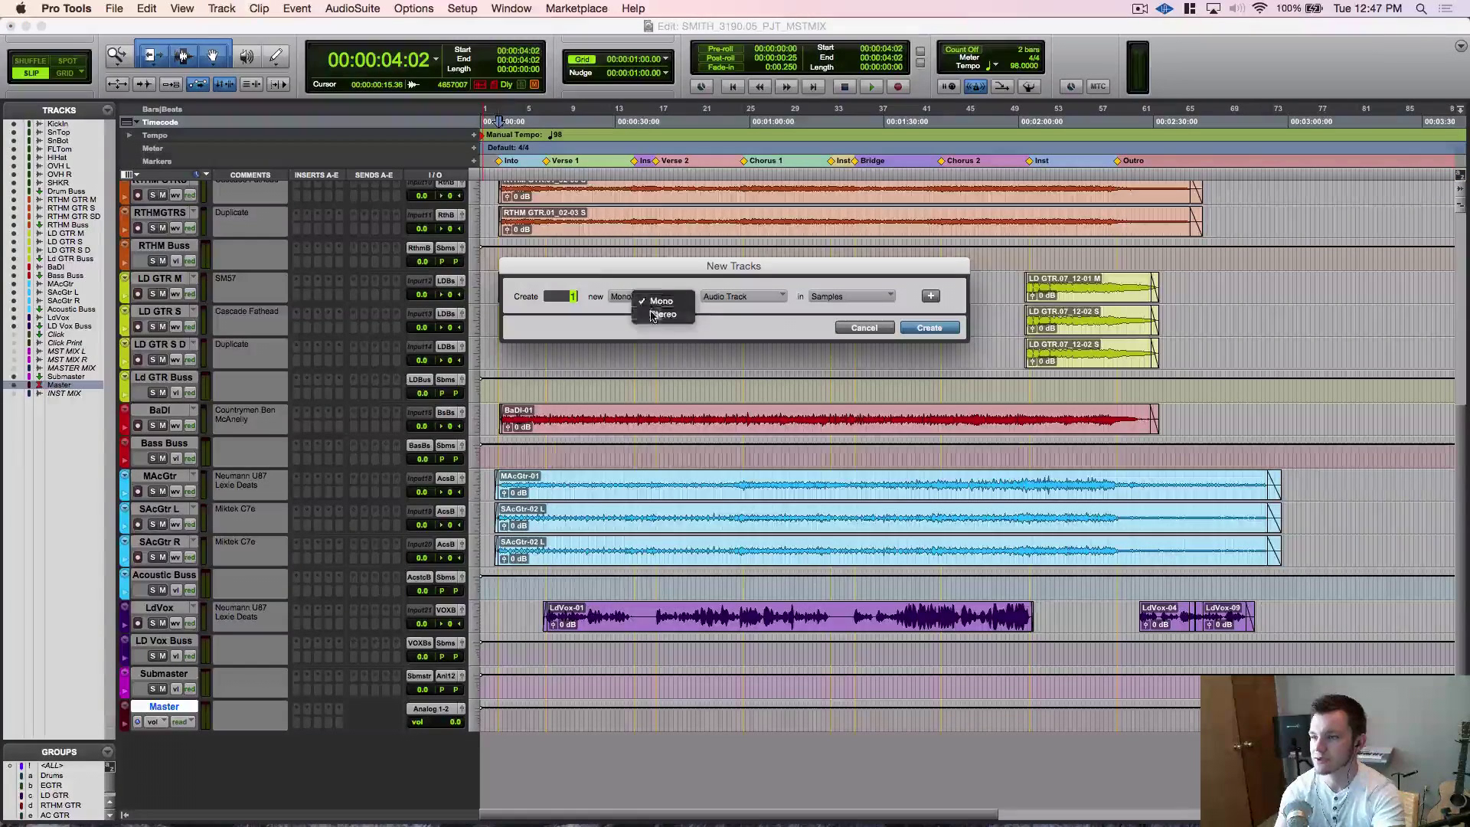
{"action": "left_click", "coordinate": [656, 309]}
{"action": "left_click", "coordinate": [740, 297]}
{"action": "left_click", "coordinate": [746, 314]}
{"action": "left_click", "coordinate": [741, 297]}
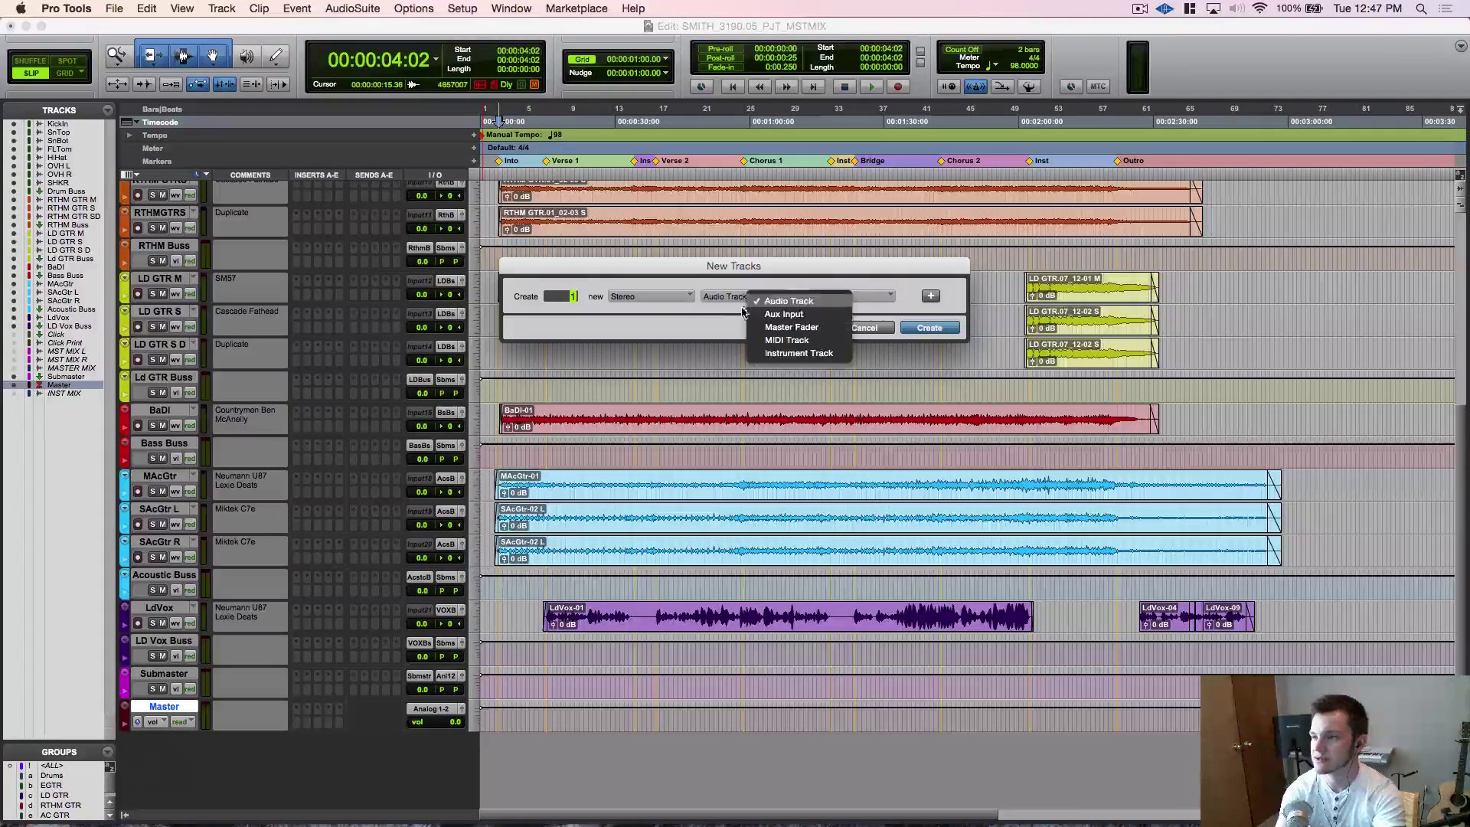
{"action": "left_click", "coordinate": [752, 309]}
{"action": "key", "text": "Return"}
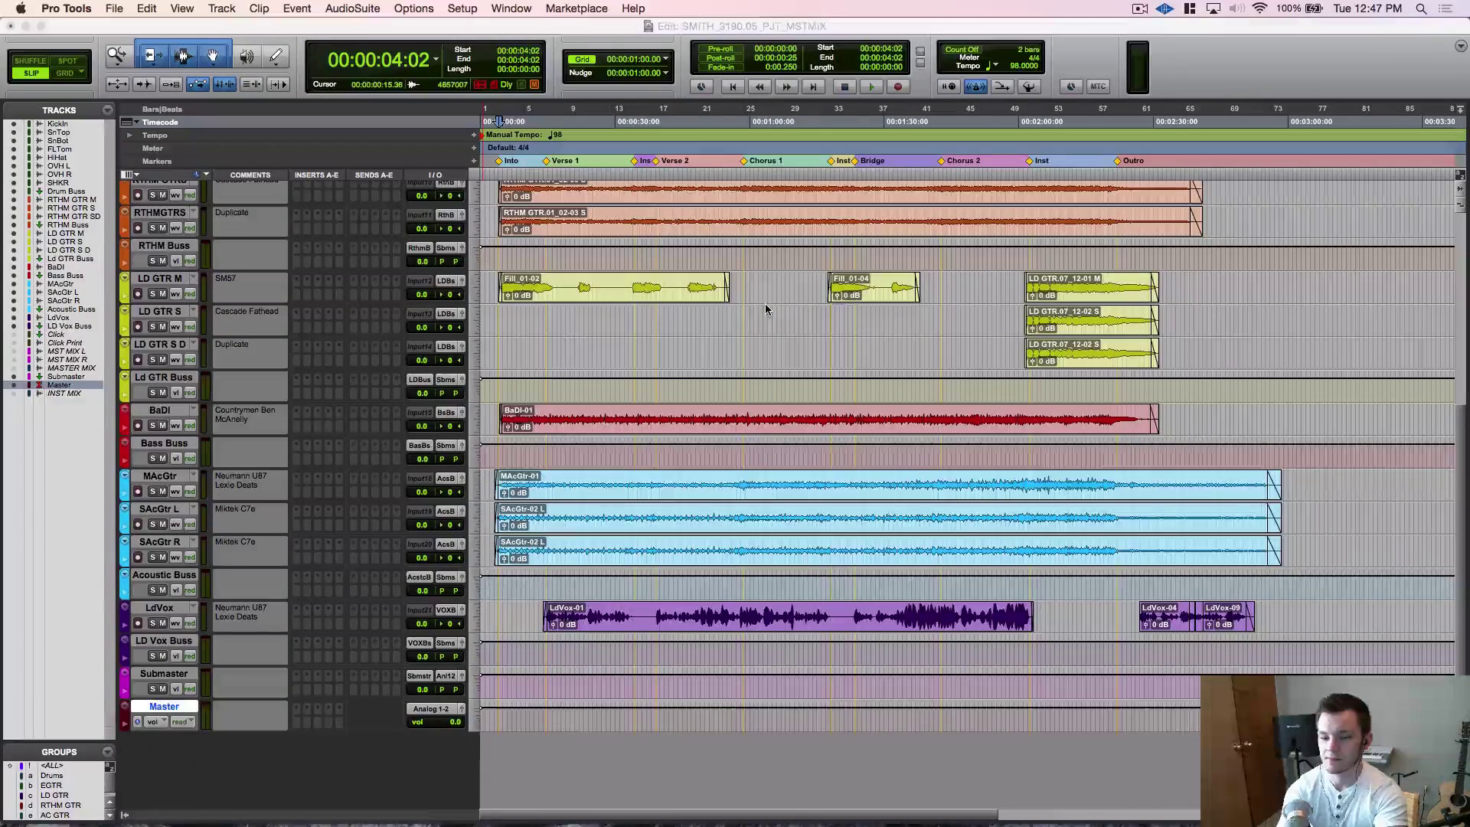
Name the new aux track 'Reverb' and set its input to the Reverb bus.
{"action": "double_click", "coordinate": [164, 740]}
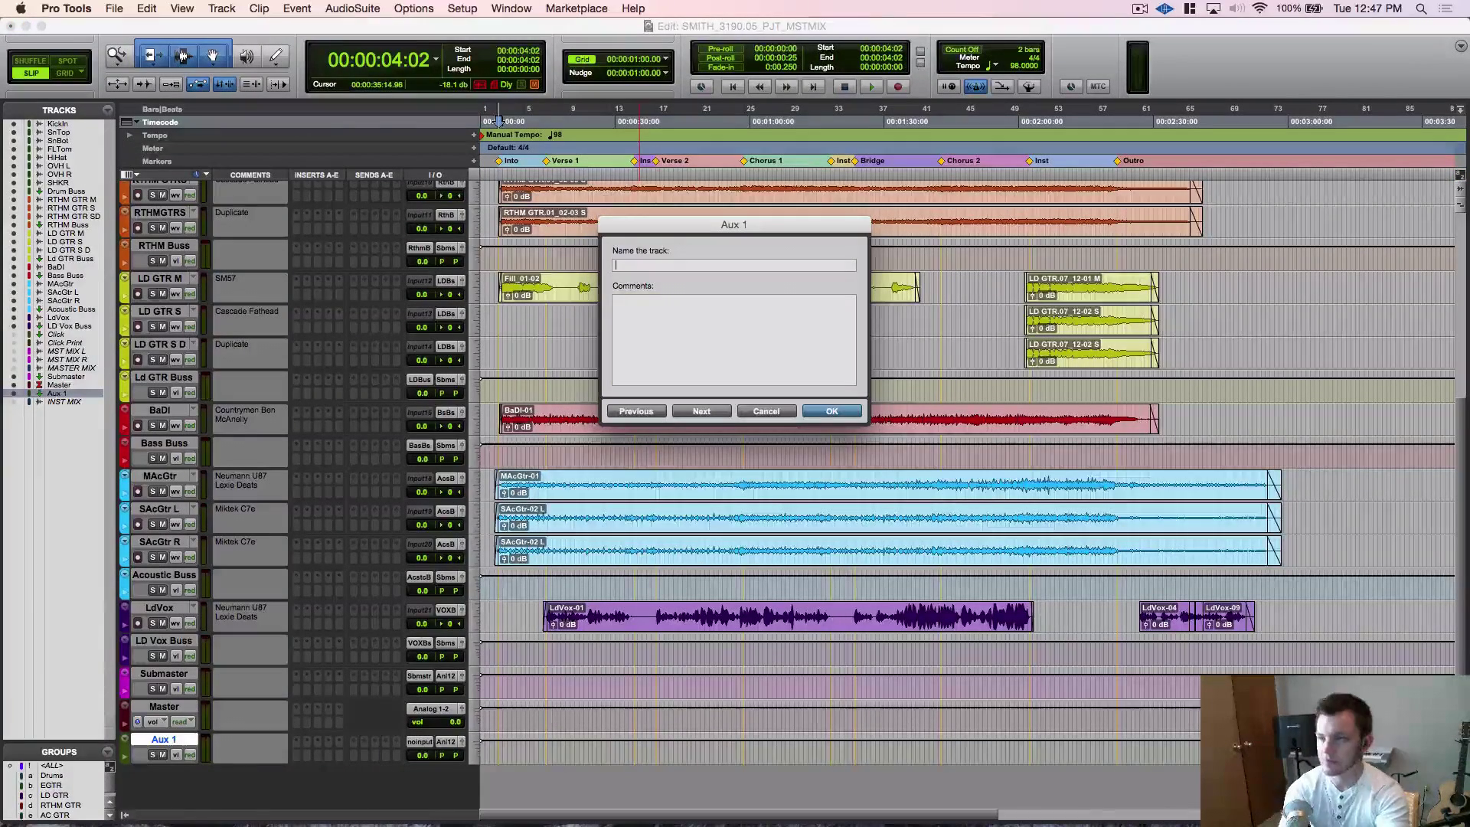
{"action": "type", "text": "Rever"}
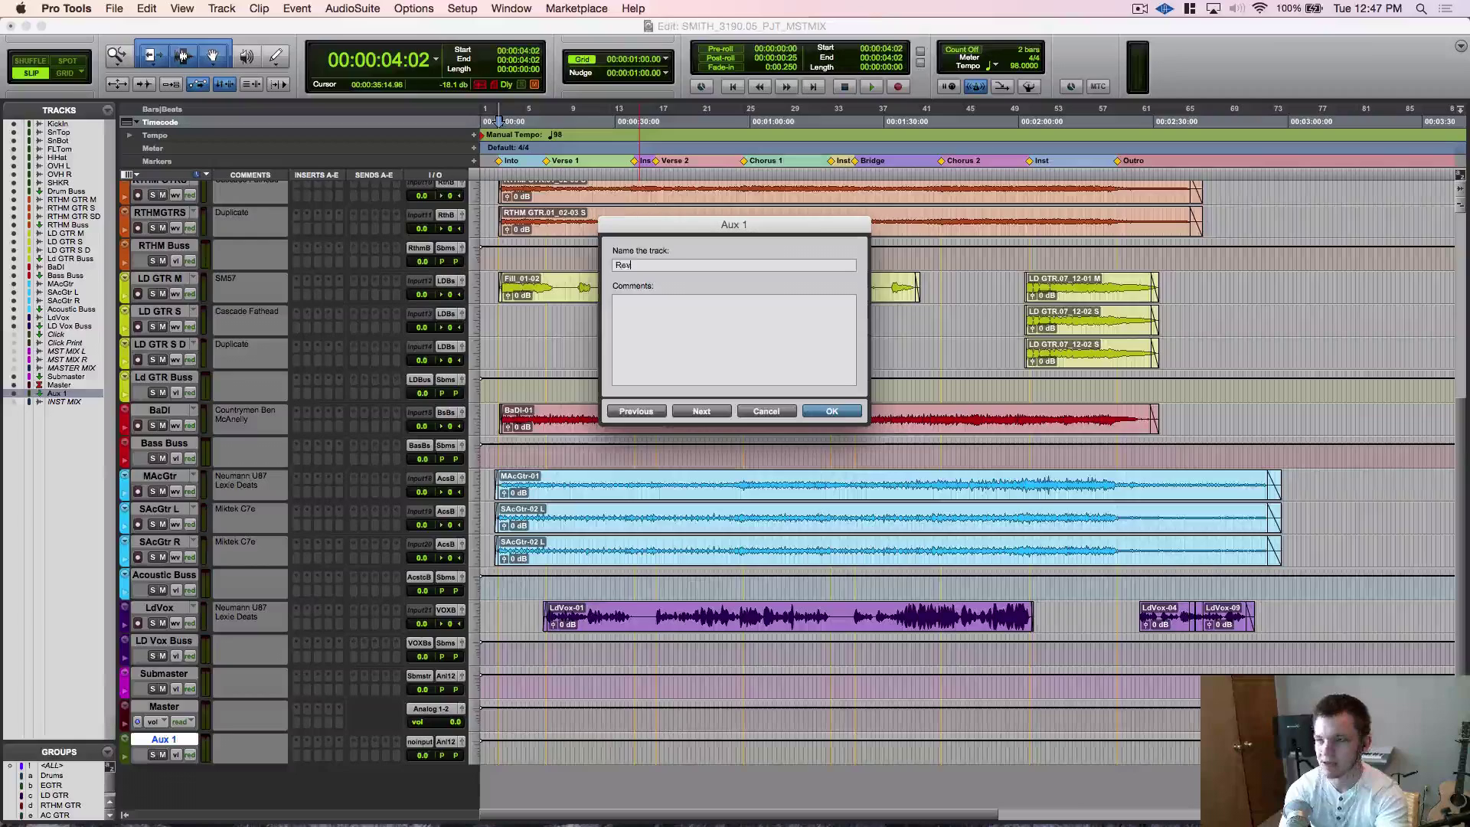
{"action": "type", "text": "b"}
{"action": "key", "text": "Return"}
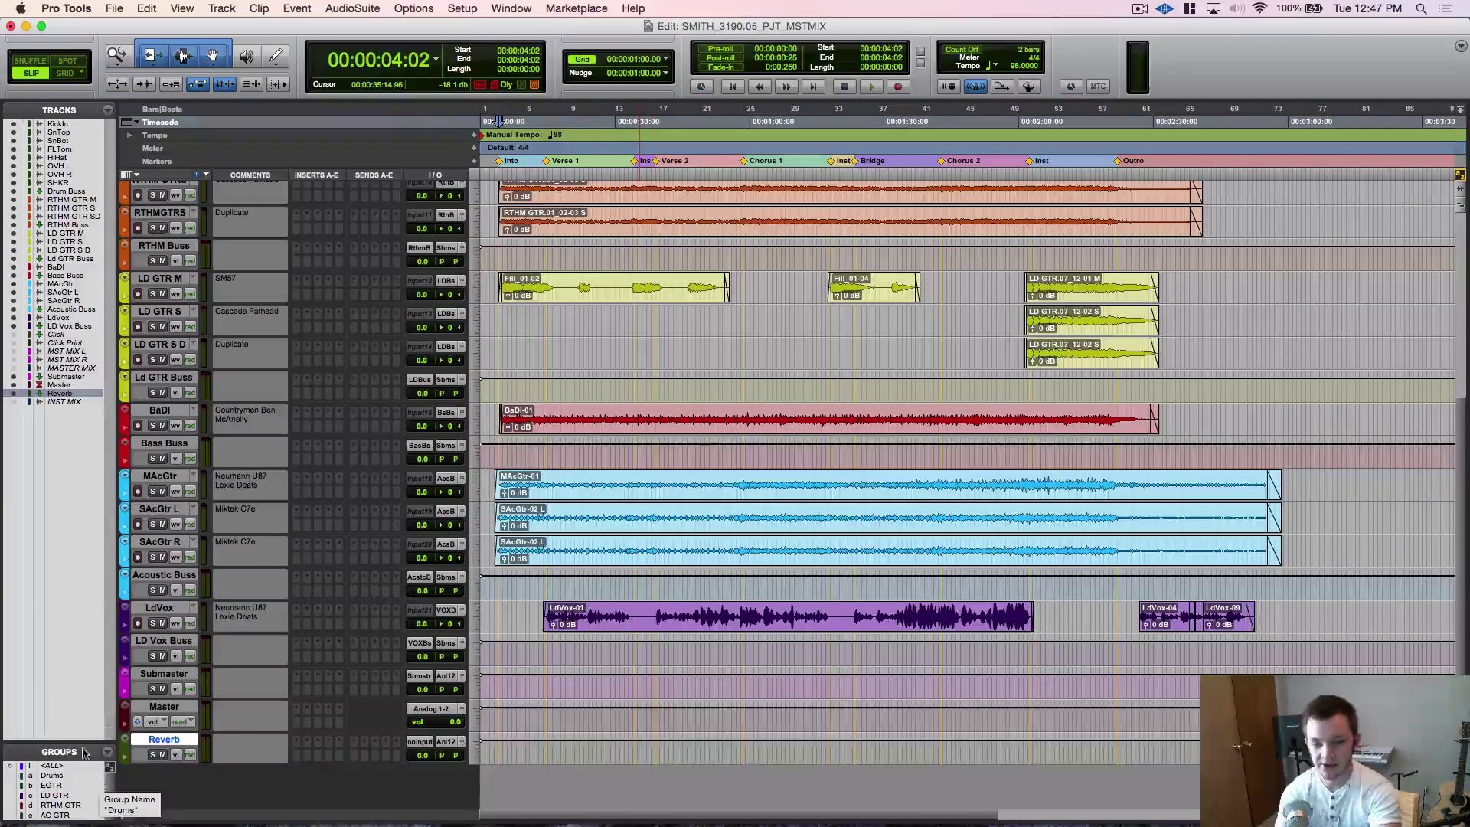
{"action": "left_click", "coordinate": [418, 717]}
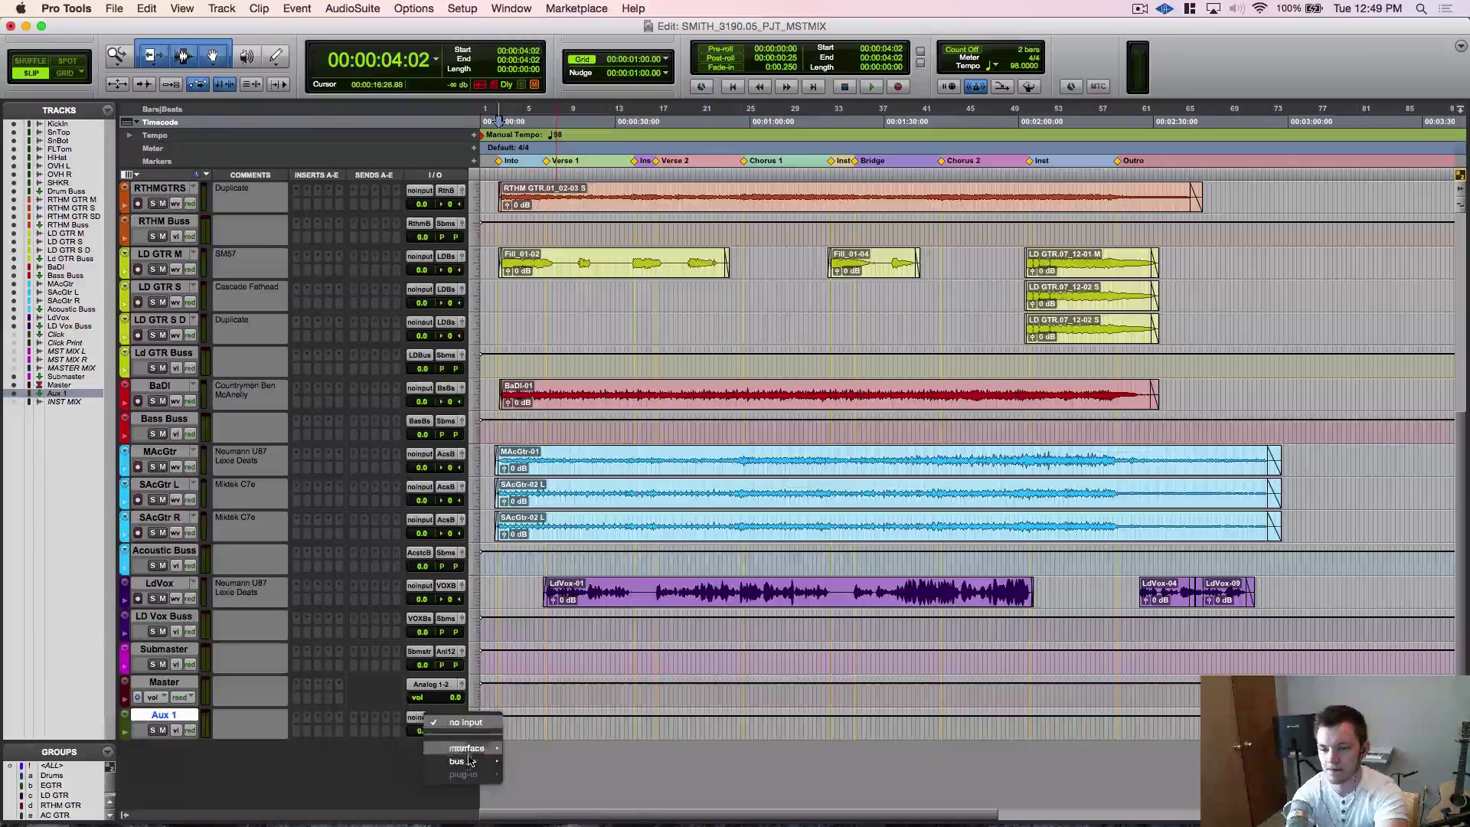
{"action": "mouse_move", "coordinate": [479, 761]}
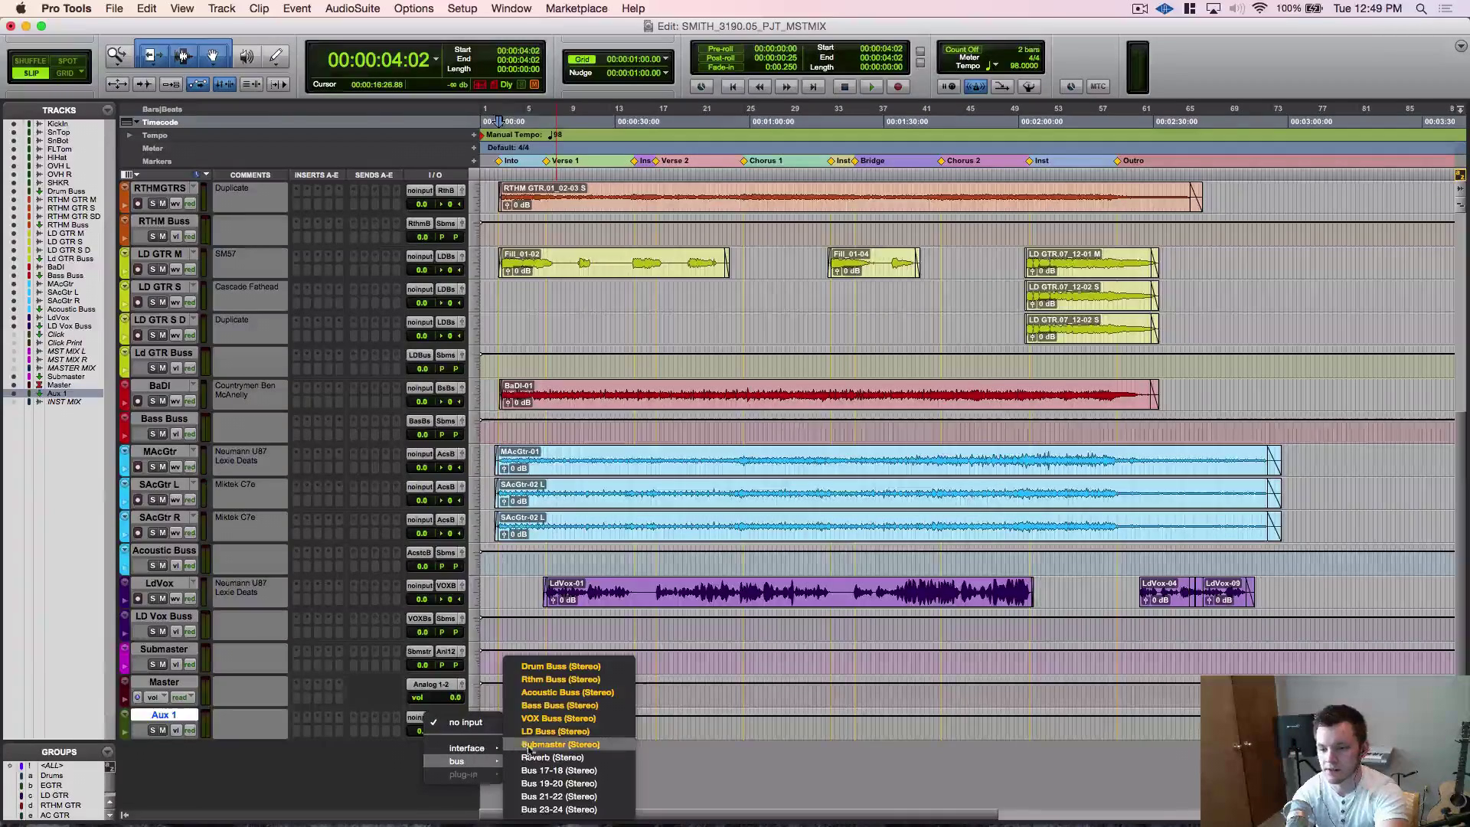
{"action": "left_click", "coordinate": [551, 757]}
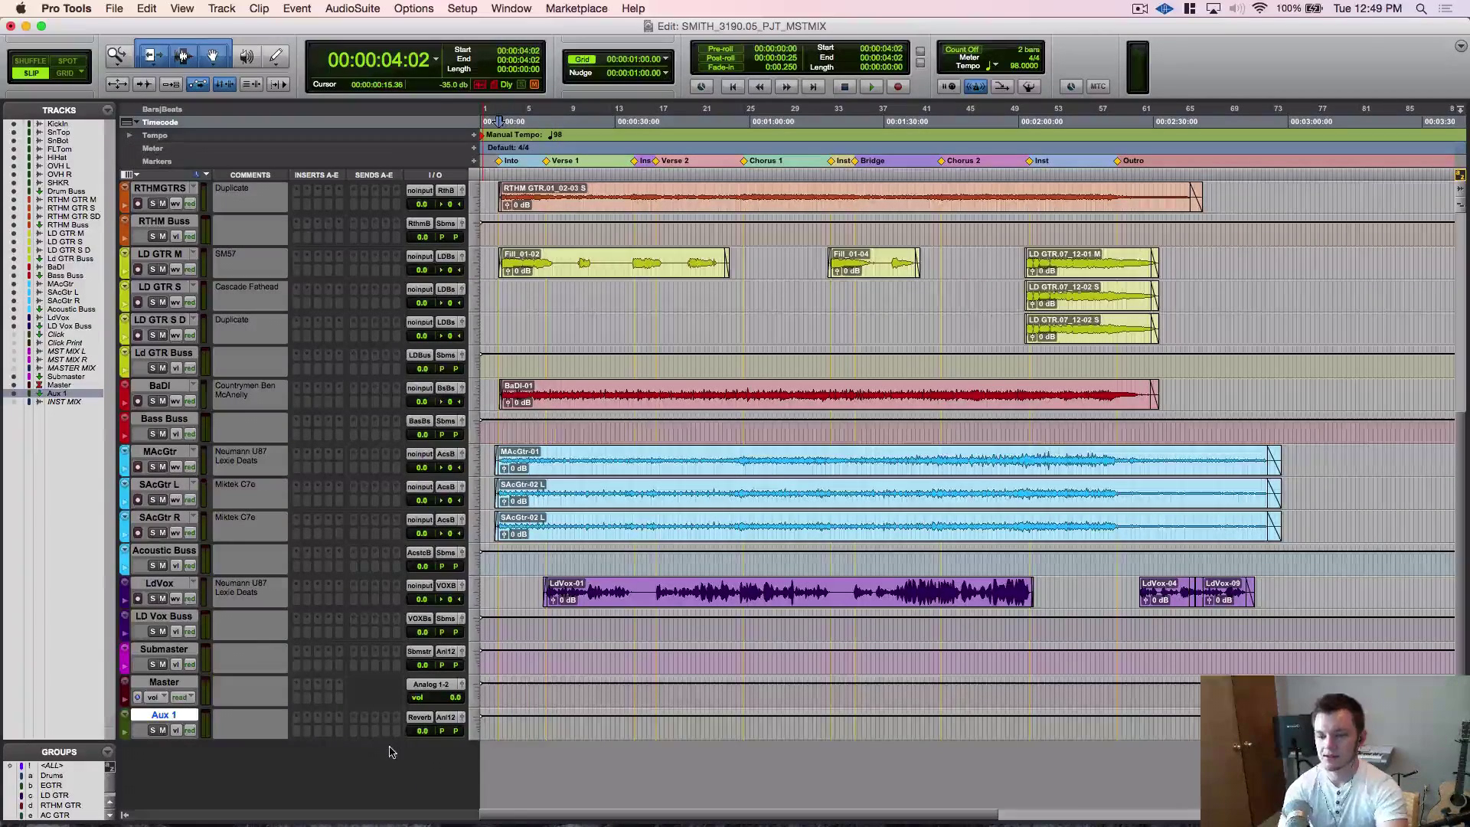
Send the new aux track's output to the Submaster bus.
{"action": "left_click", "coordinate": [444, 718]}
{"action": "mouse_move", "coordinate": [448, 718]}
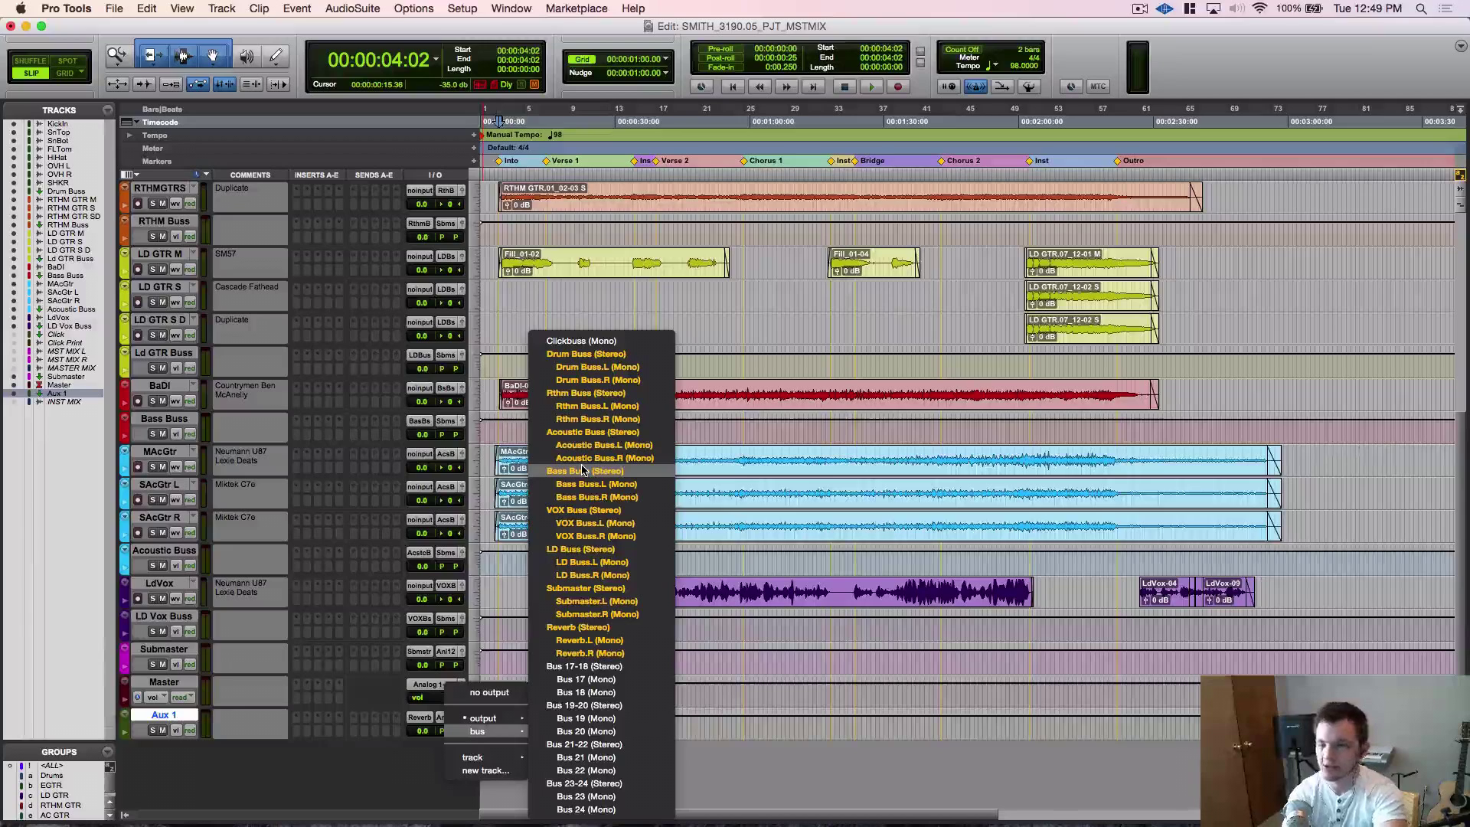
{"action": "left_click", "coordinate": [593, 588]}
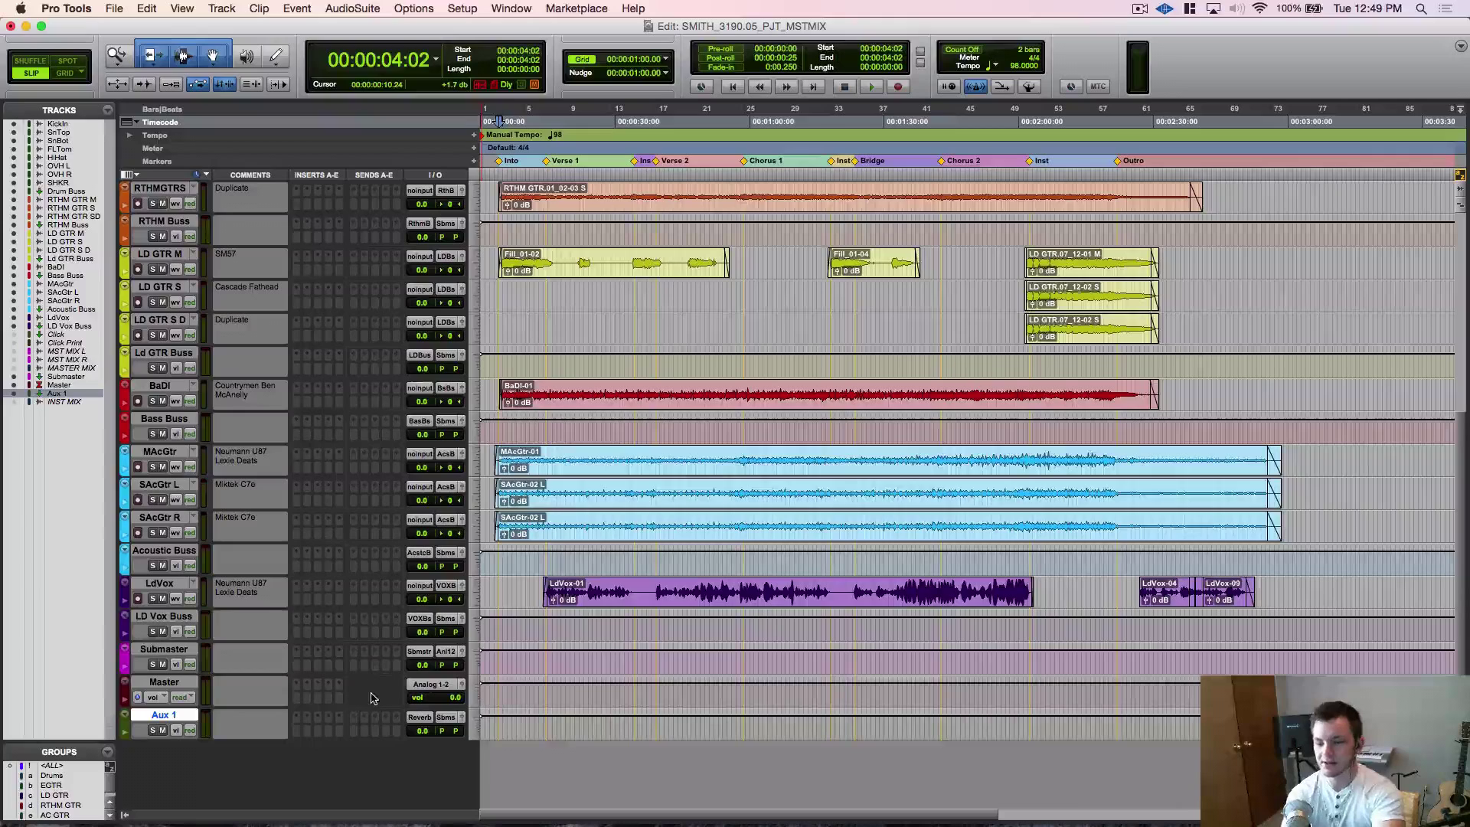
Rename the Aux 1 track to 'Reverb'.
{"action": "double_click", "coordinate": [160, 714]}
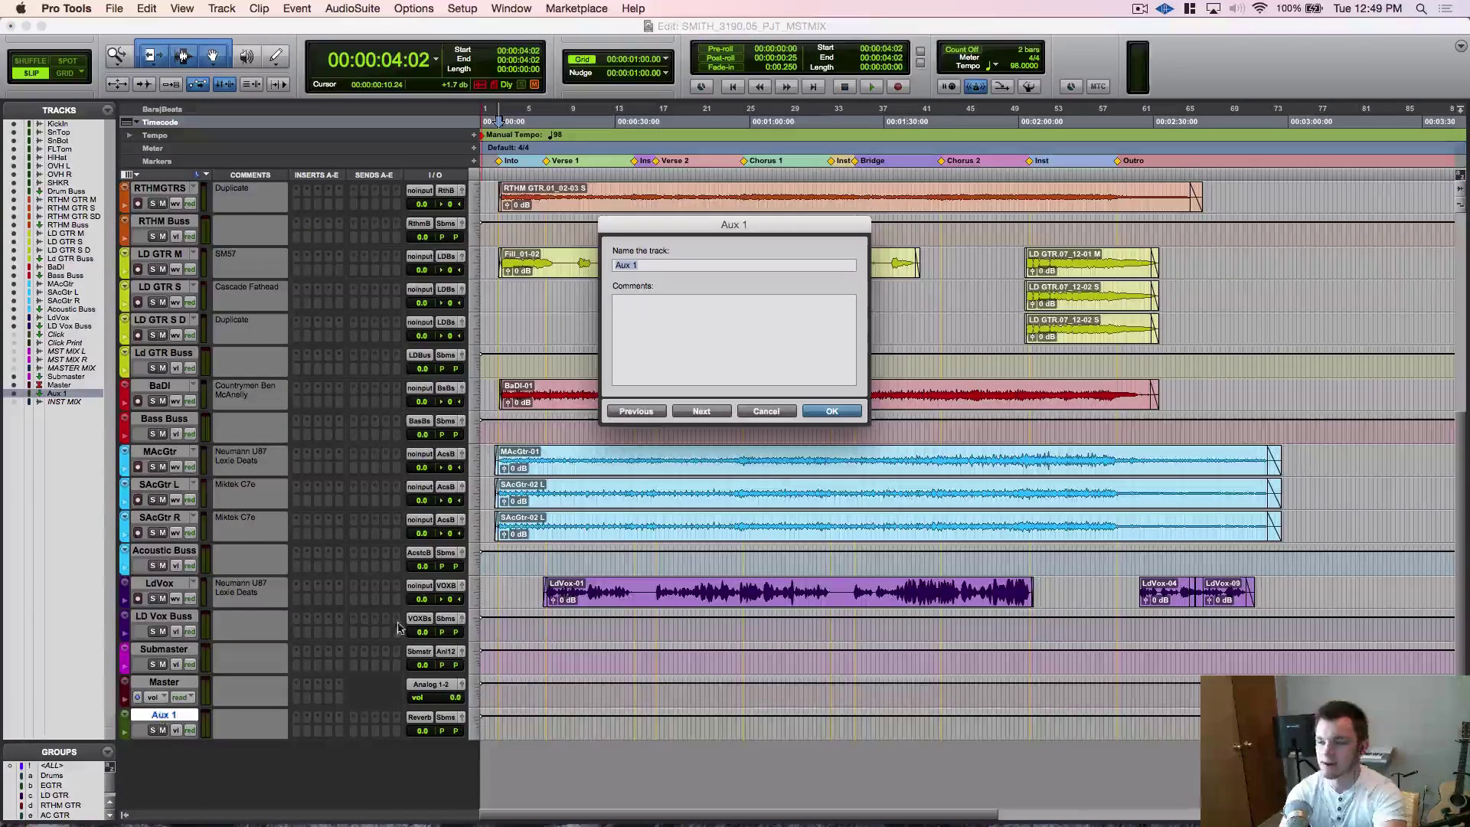
{"action": "type", "text": "R"}
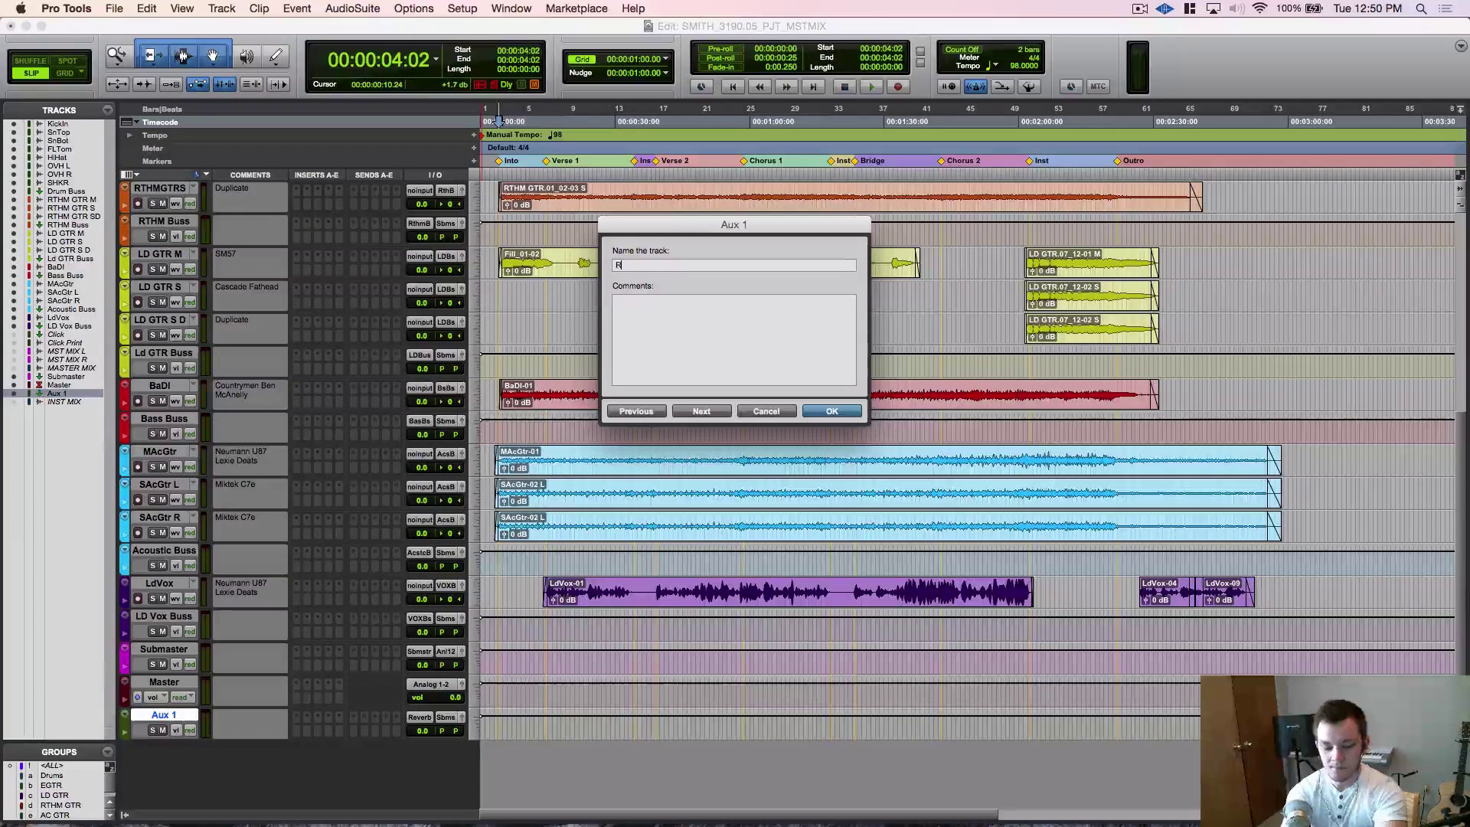
{"action": "type", "text": "everb"}
{"action": "key", "text": "Return"}
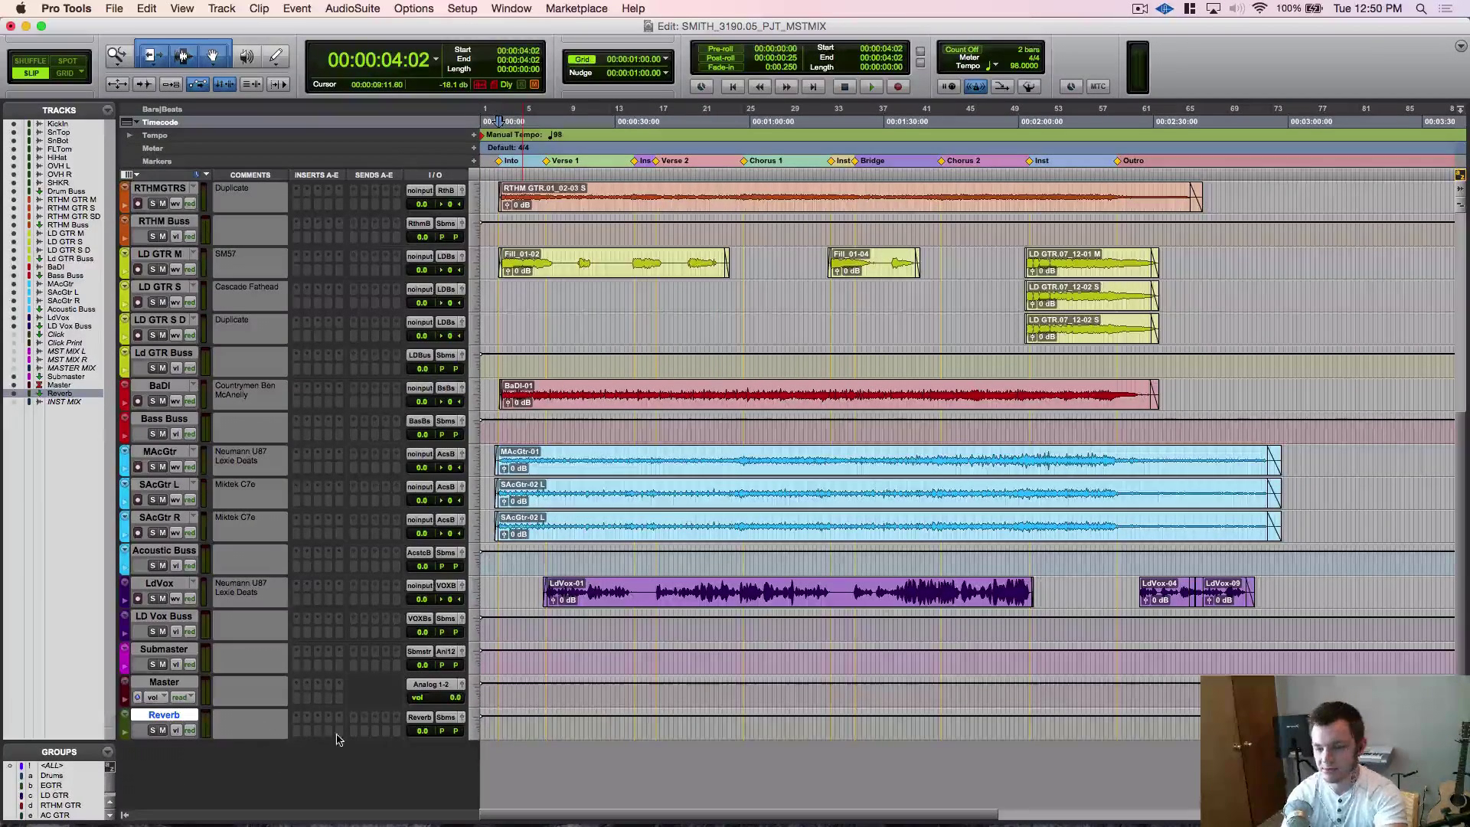
{"action": "scroll", "coordinate": [497, 184], "scroll_direction": "up", "scroll_amount": 5}
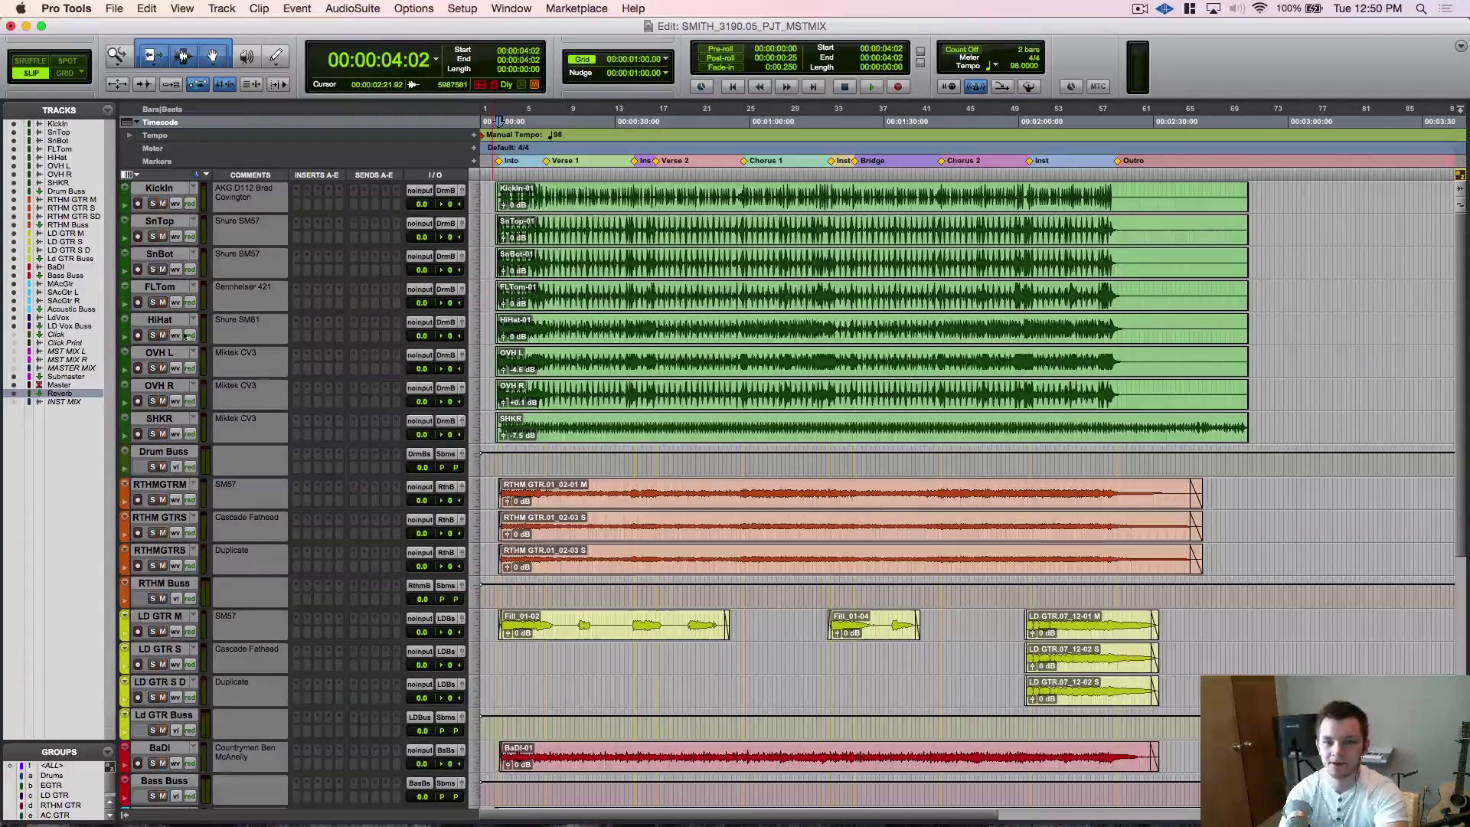
{"action": "scroll", "coordinate": [193, 354], "scroll_direction": "down", "scroll_amount": 8}
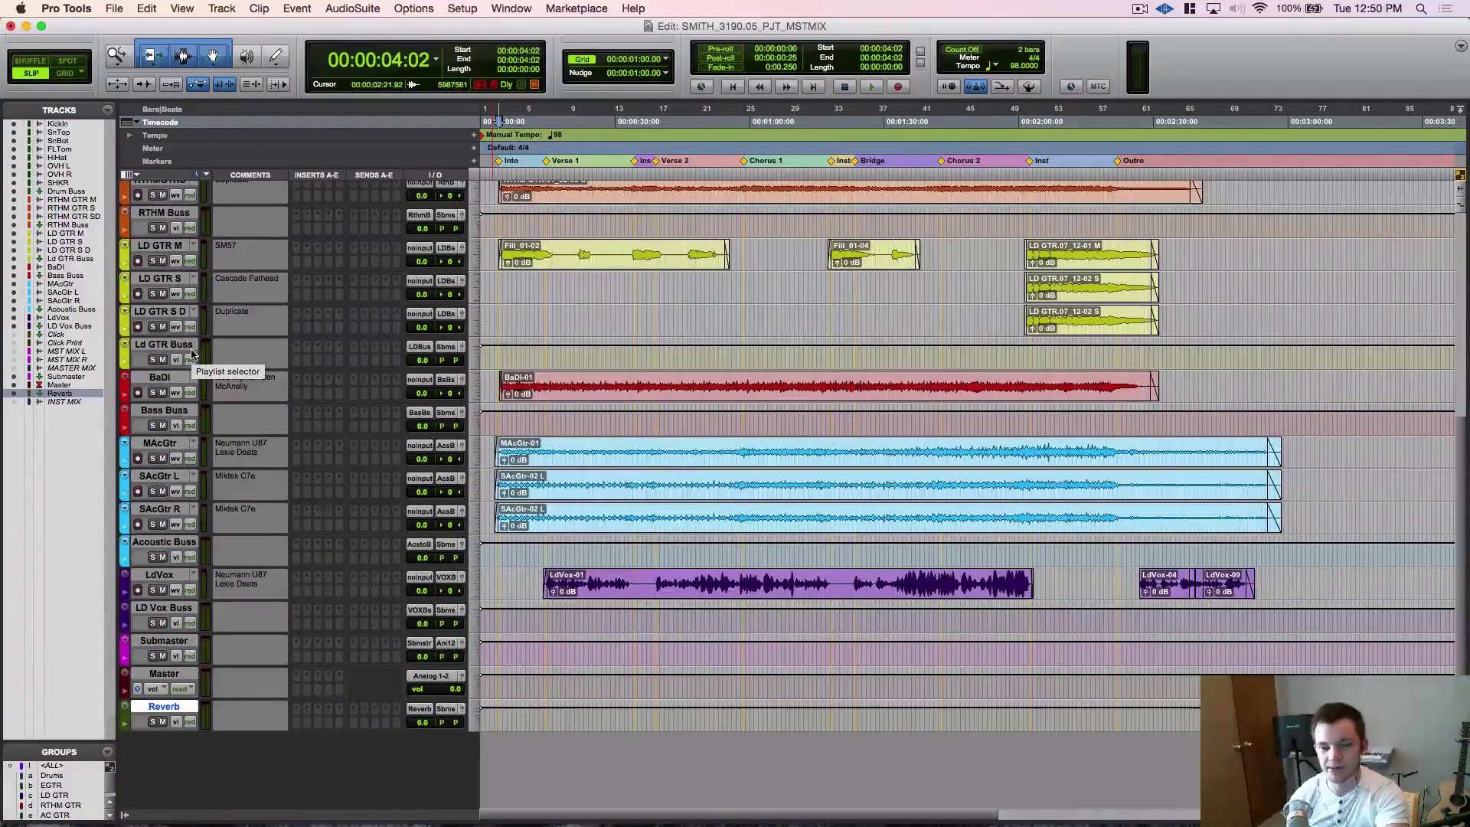
{"action": "scroll", "coordinate": [281, 481], "scroll_direction": "up", "scroll_amount": 4}
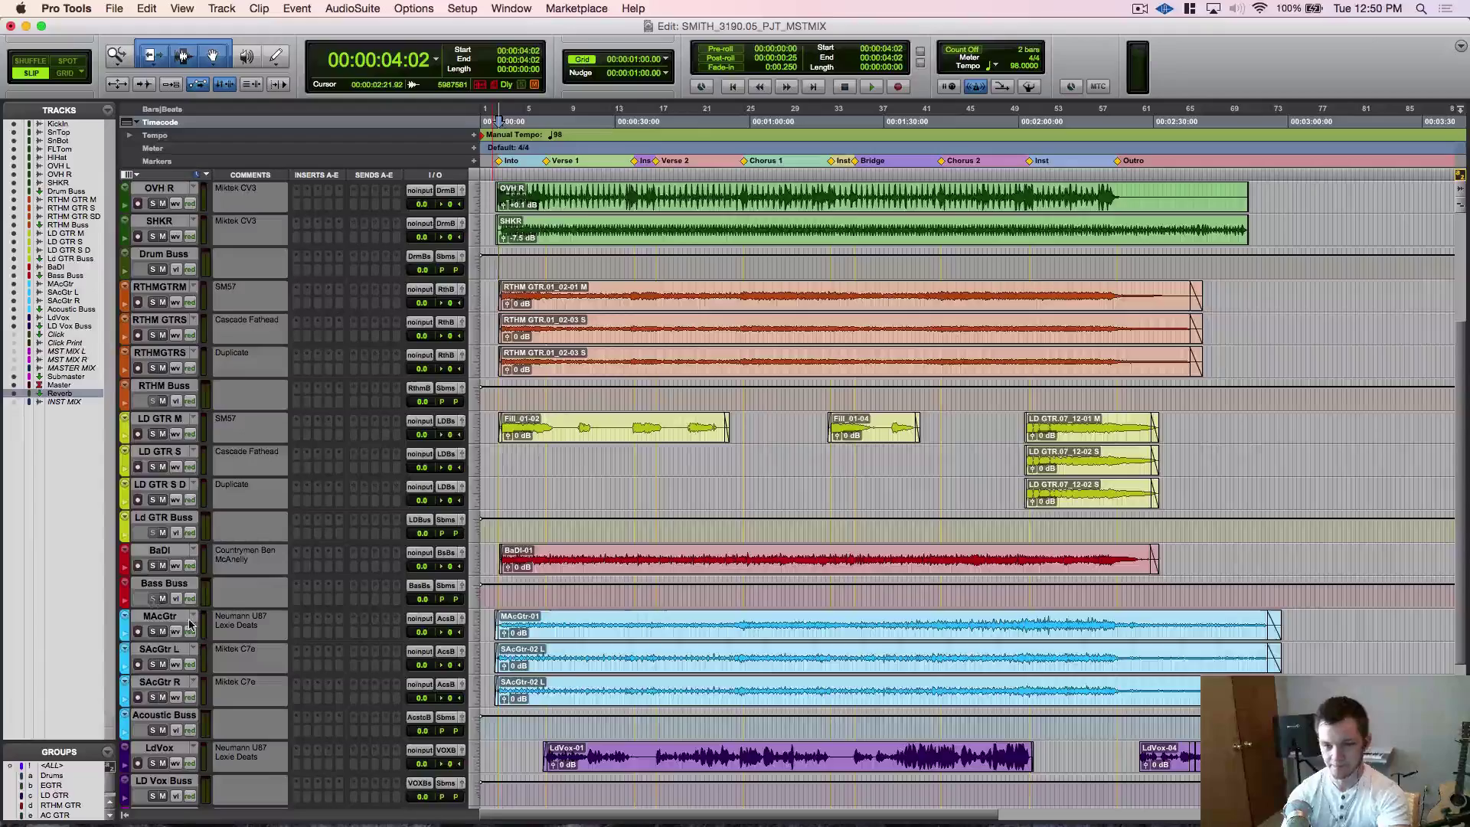
{"action": "scroll", "coordinate": [189, 624], "scroll_direction": "down", "scroll_amount": 2}
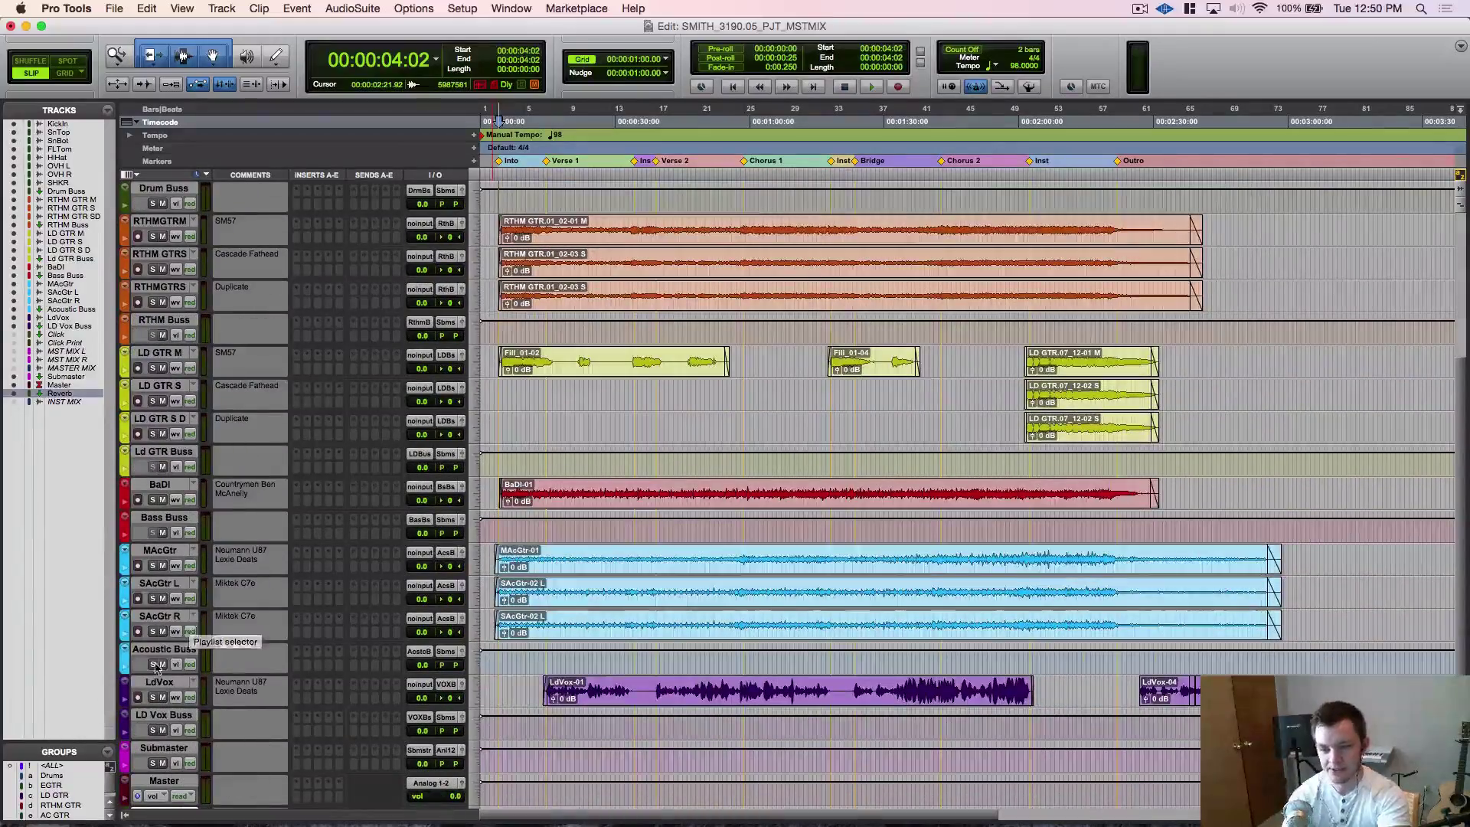
{"action": "scroll", "coordinate": [173, 668], "scroll_direction": "up", "scroll_amount": 1}
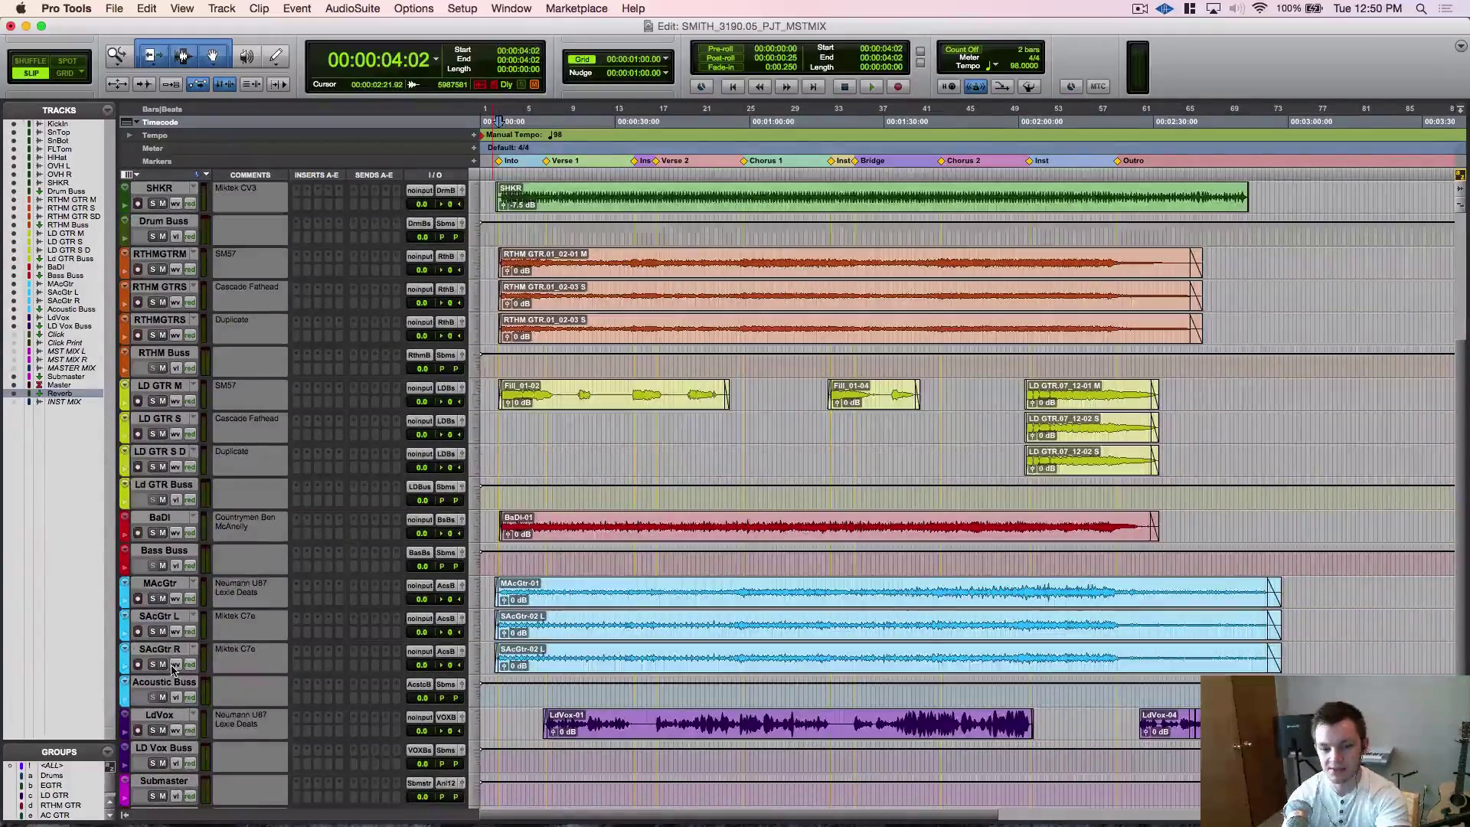
{"action": "scroll", "coordinate": [173, 668], "scroll_direction": "down", "scroll_amount": 4}
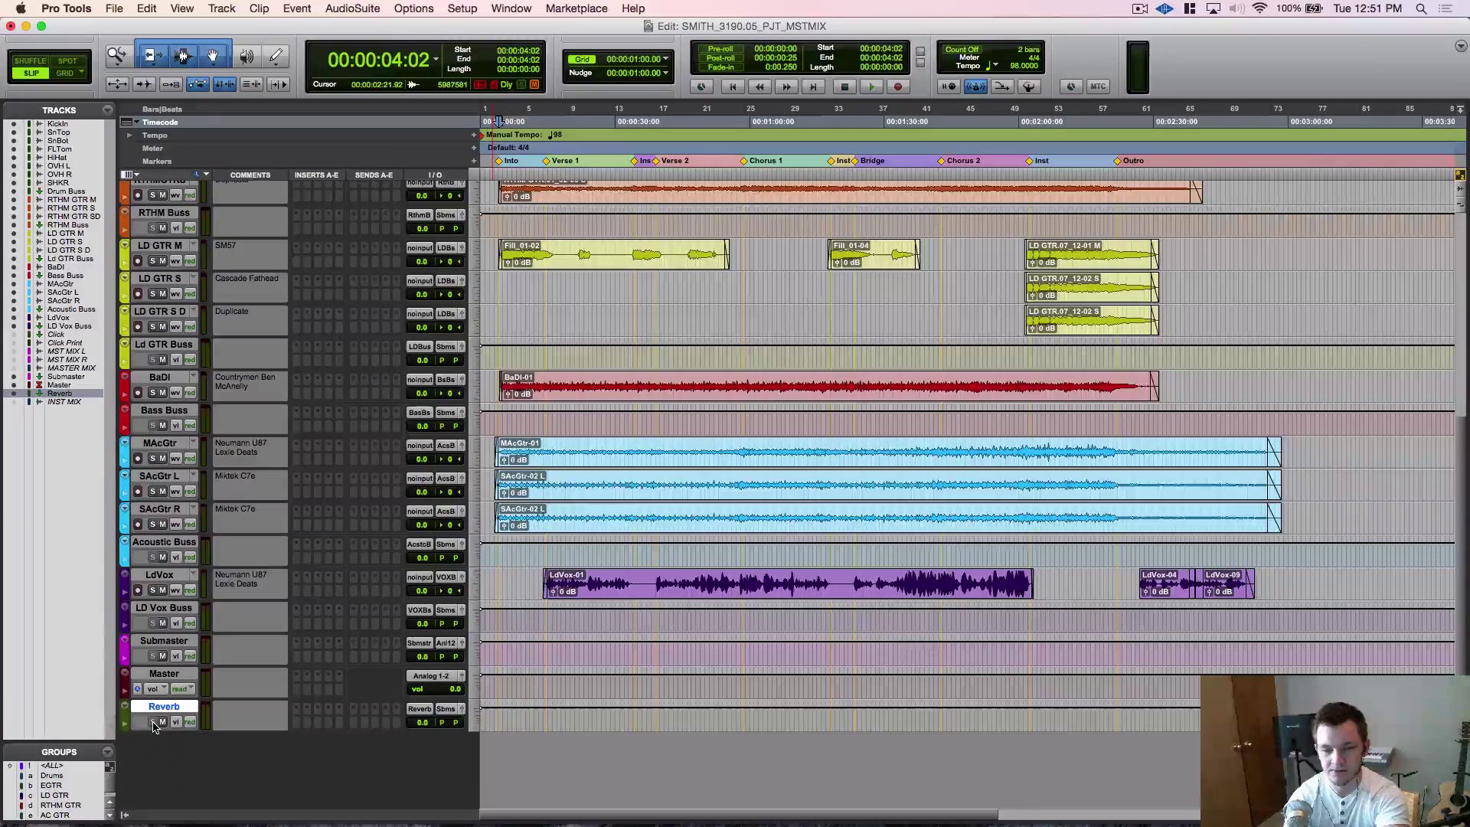
{"action": "scroll", "coordinate": [260, 617], "scroll_direction": "up", "scroll_amount": 10}
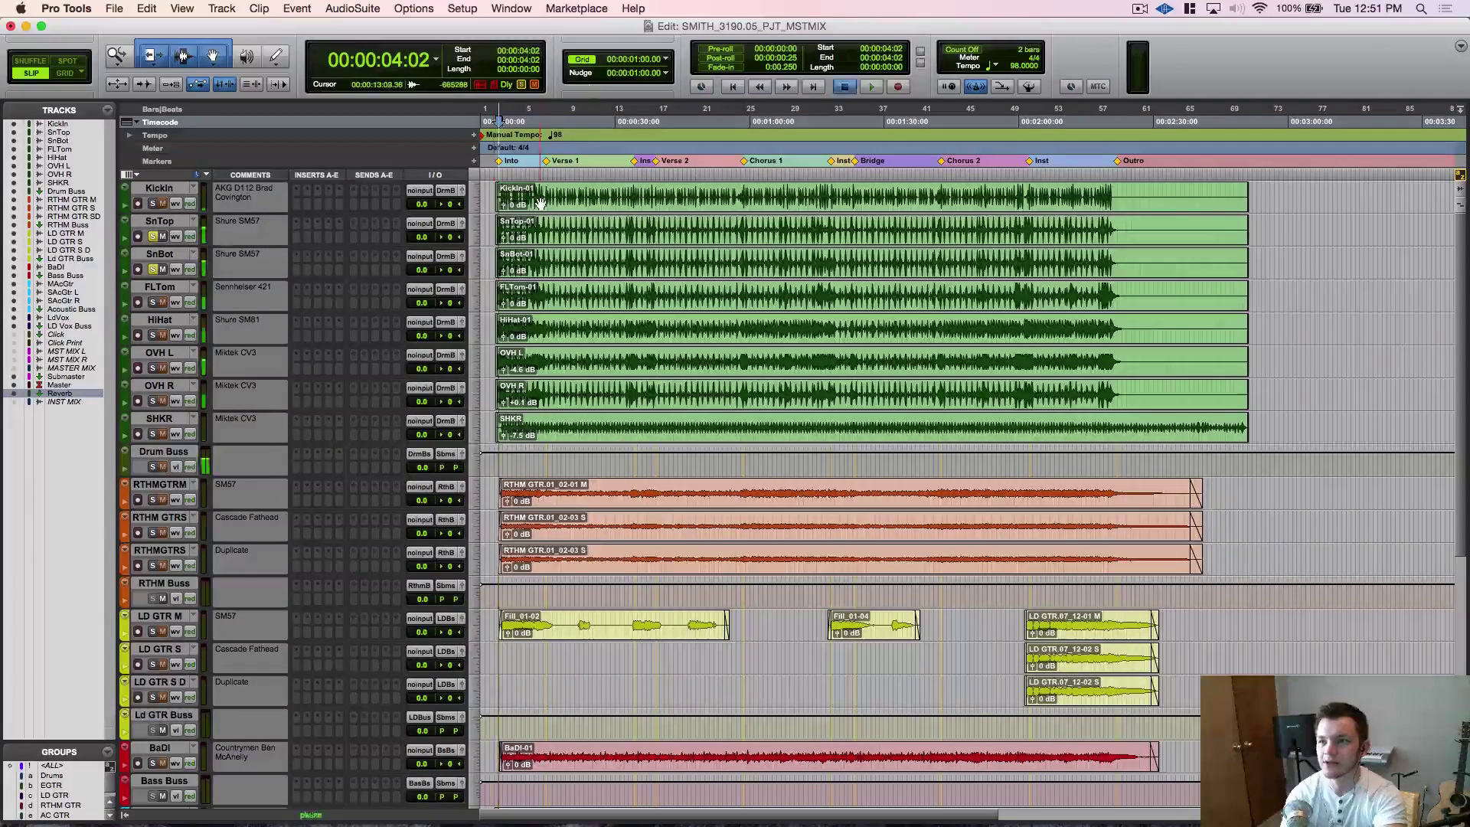
Play the mix briefly, stop it, unsolo SnTop and SnBot, and scroll through the tracks.
{"action": "key", "text": "space"}
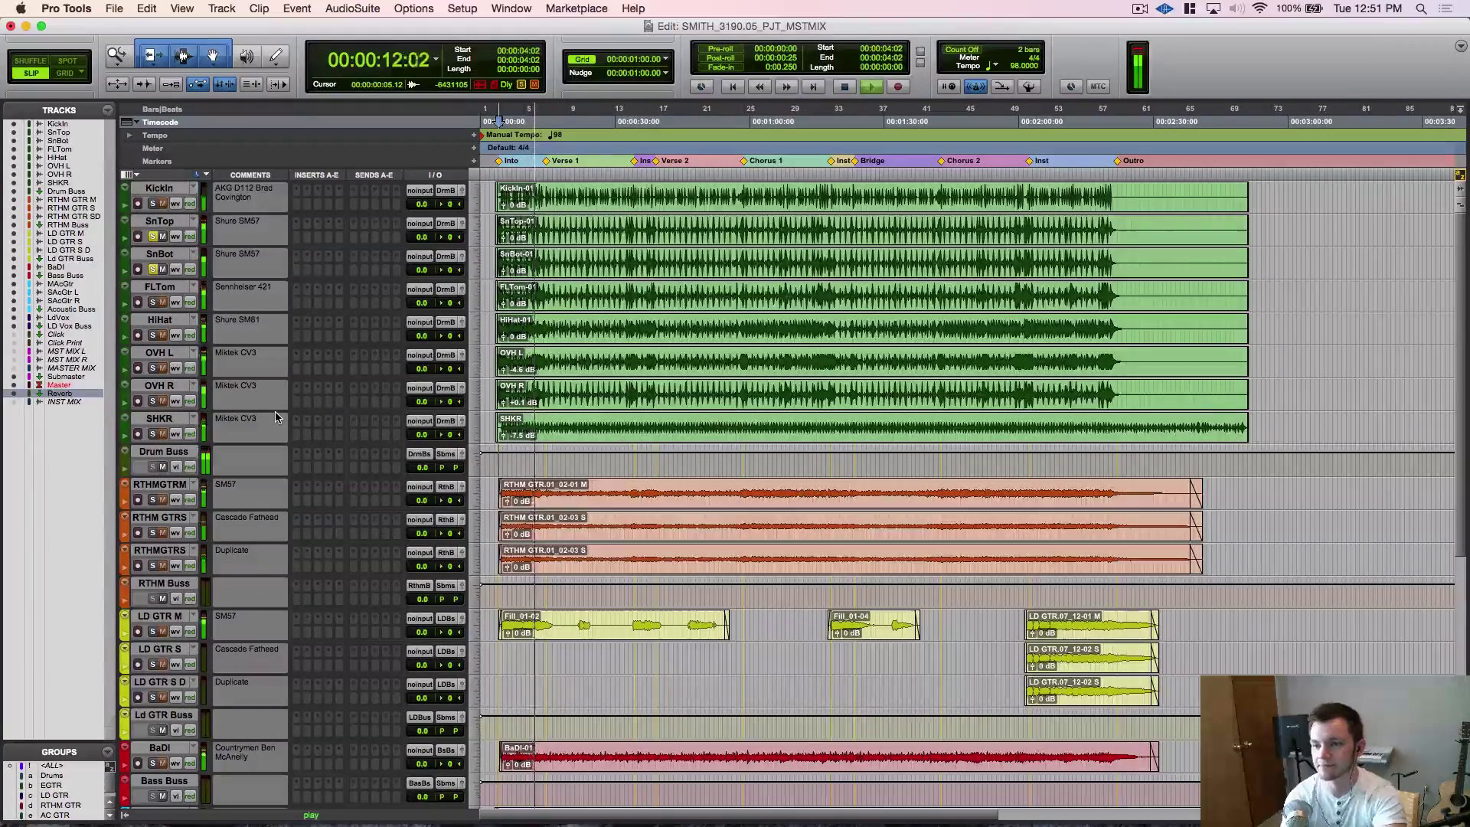
{"action": "key", "text": "space"}
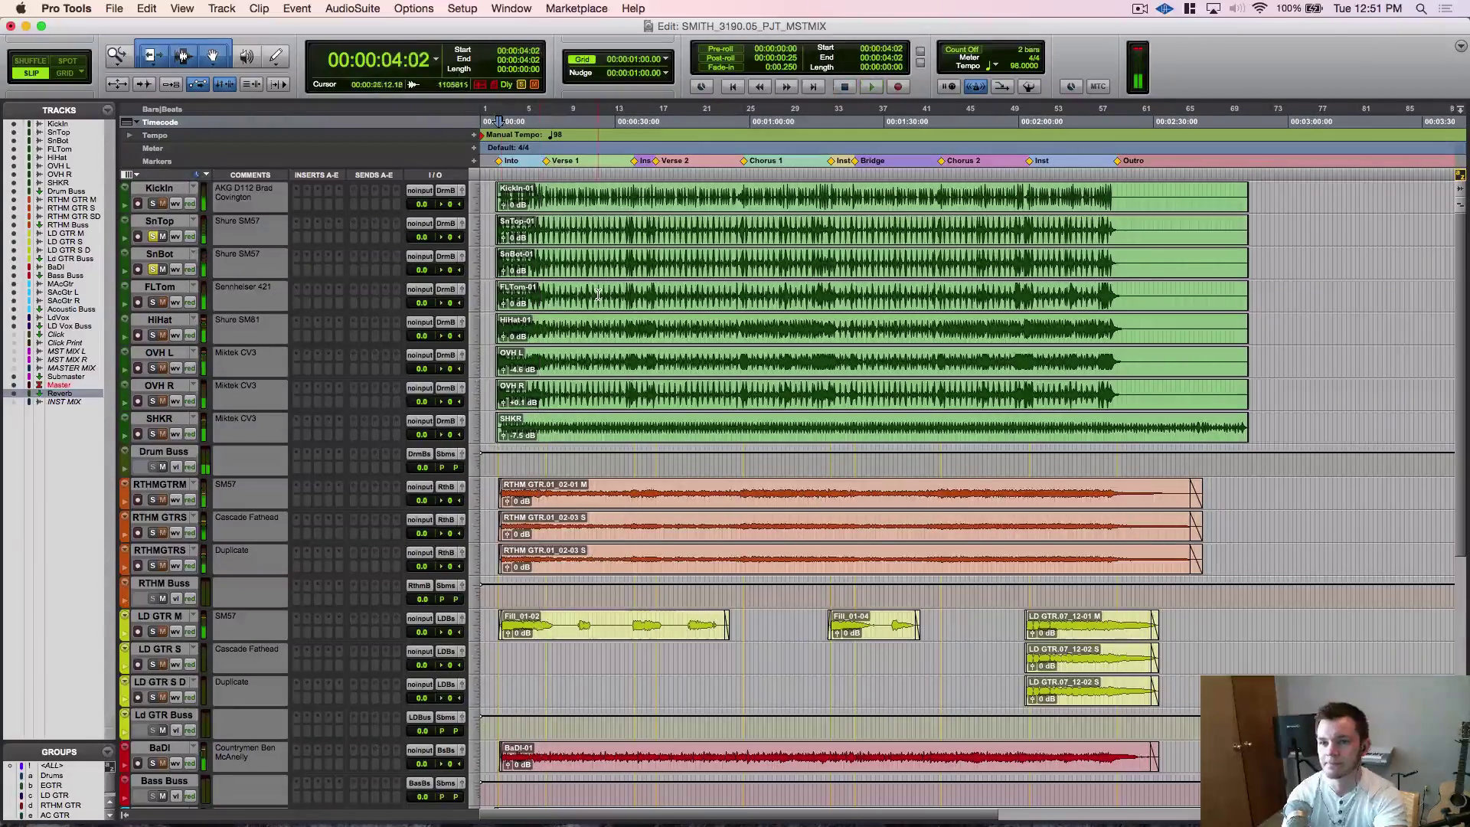
{"action": "left_click", "coordinate": [153, 368], "text": "alt"}
{"action": "scroll", "coordinate": [179, 467], "scroll_direction": "down", "scroll_amount": 10}
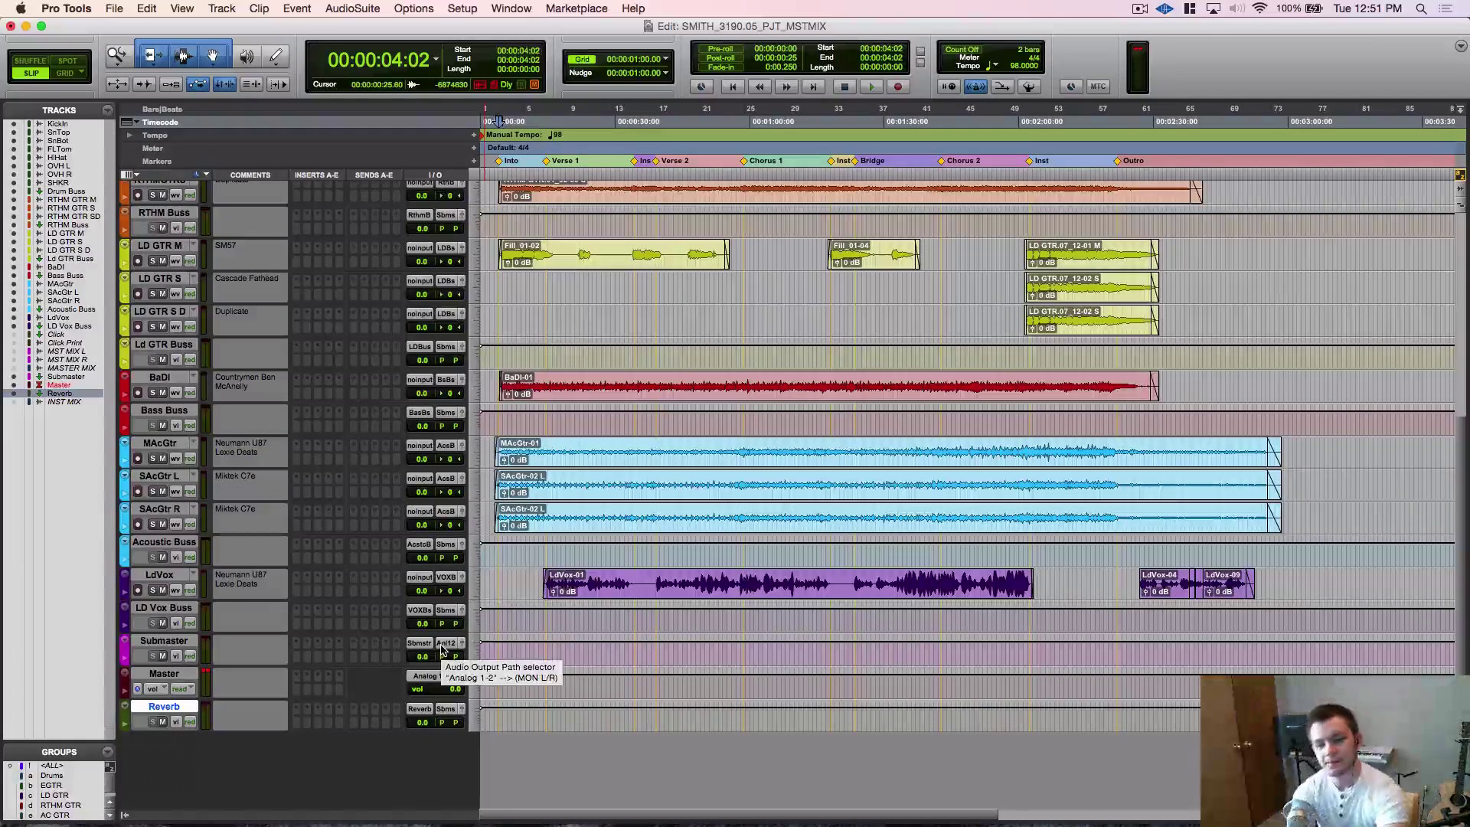
{"action": "scroll", "coordinate": [388, 492], "scroll_direction": "up", "scroll_amount": 1}
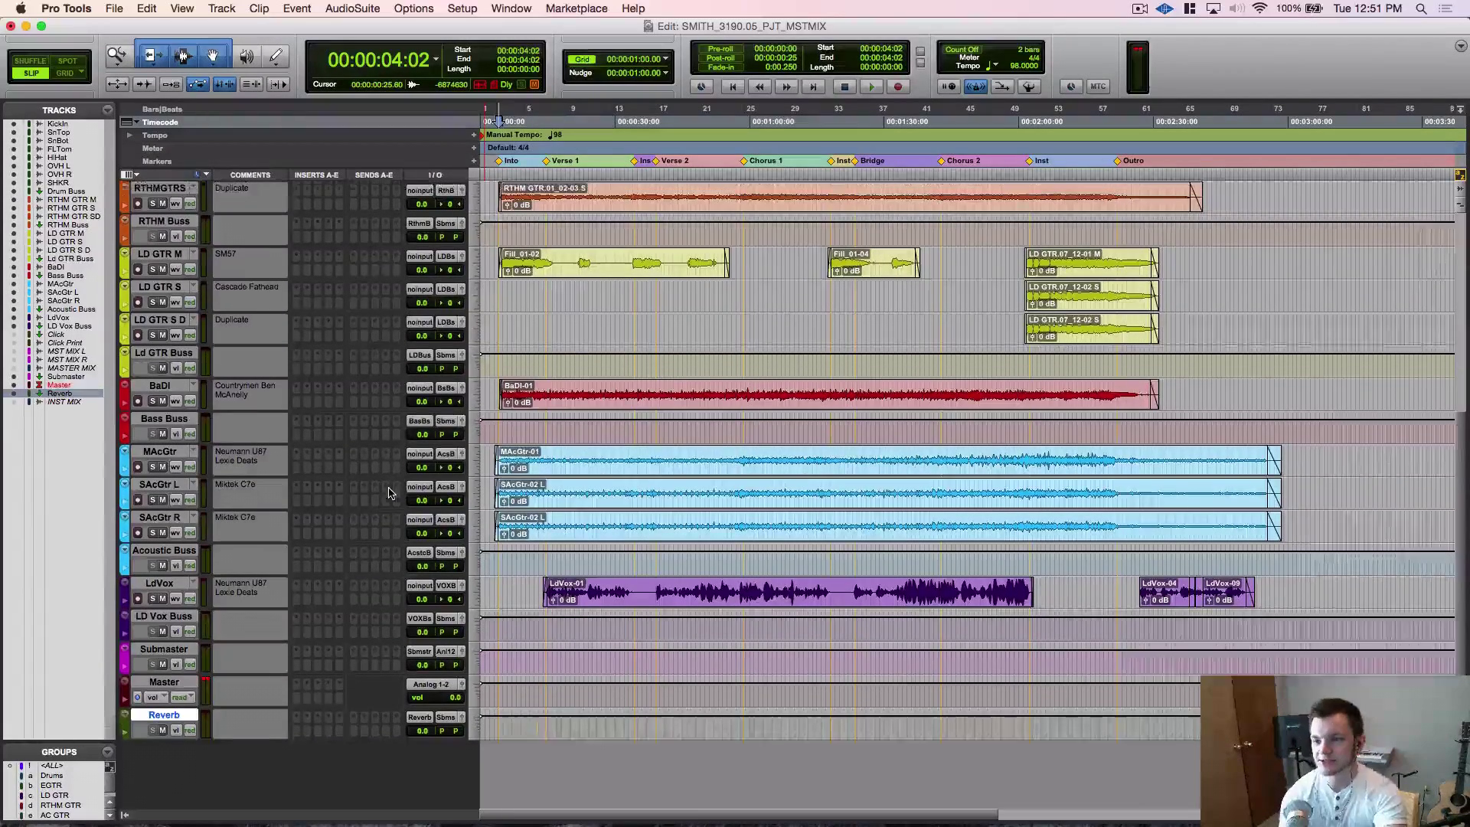
{"action": "scroll", "coordinate": [389, 475], "scroll_direction": "up", "scroll_amount": 5}
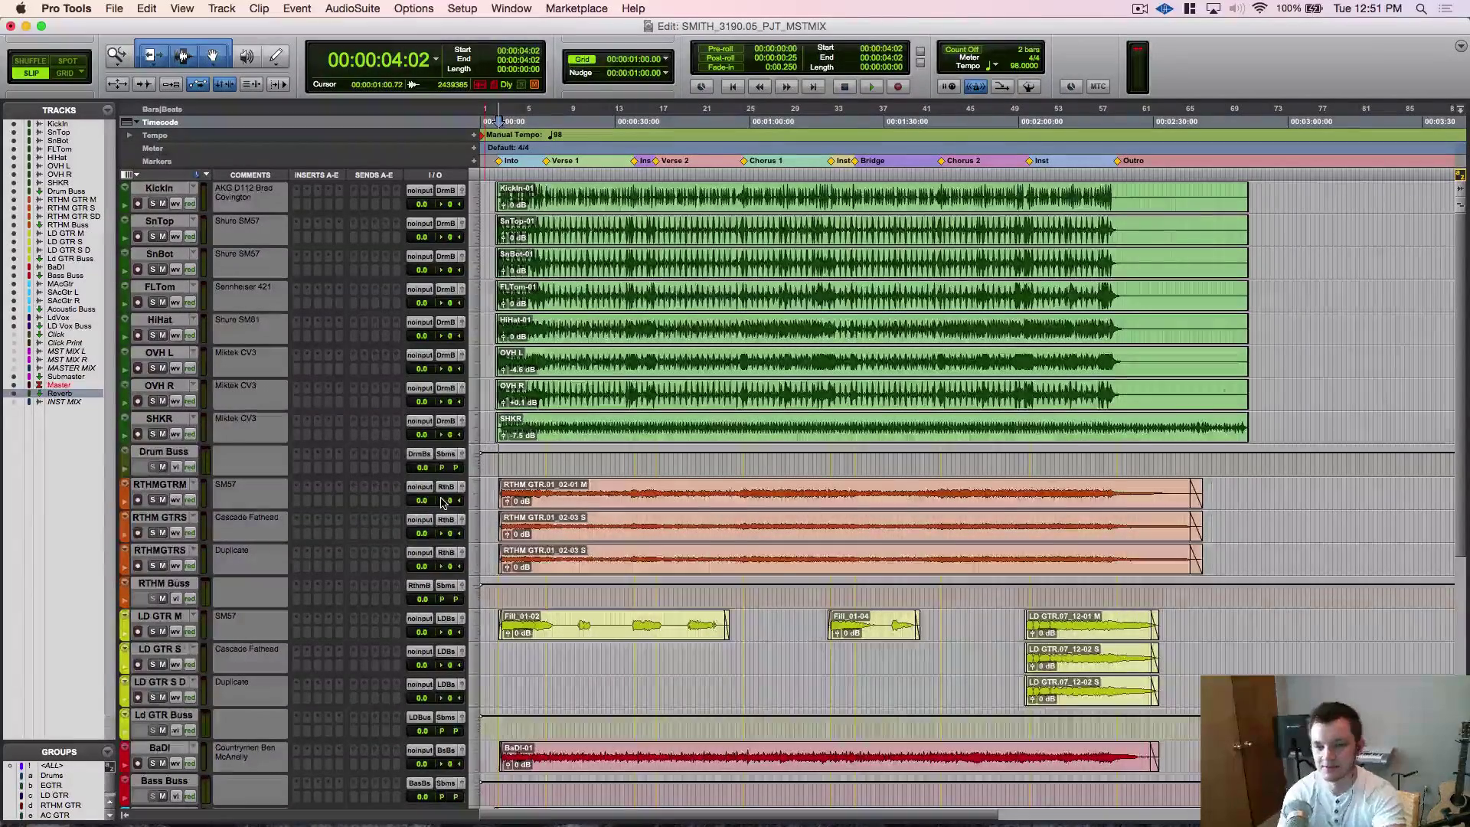
{"action": "scroll", "coordinate": [440, 486], "scroll_direction": "down", "scroll_amount": 10}
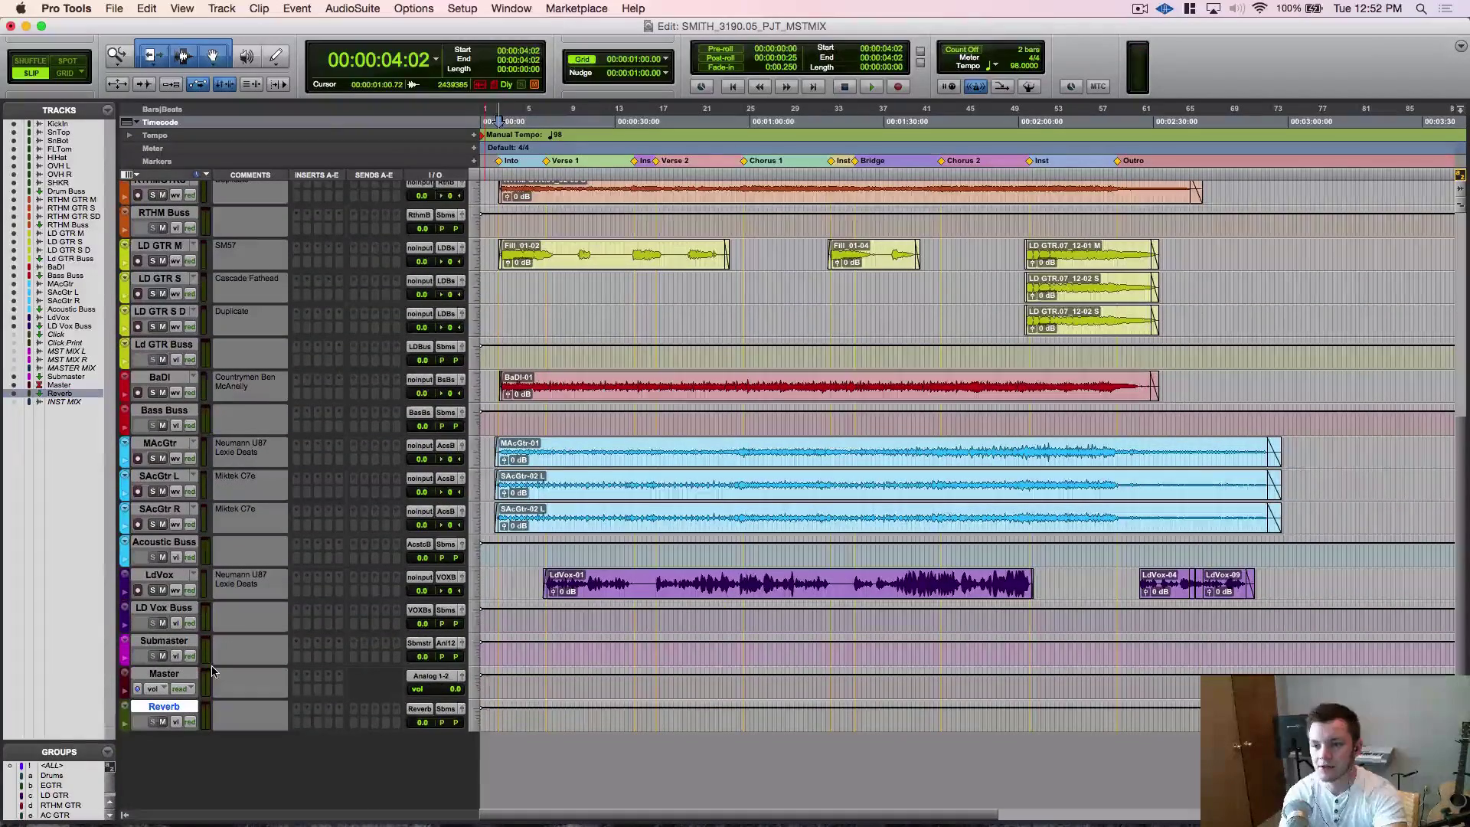